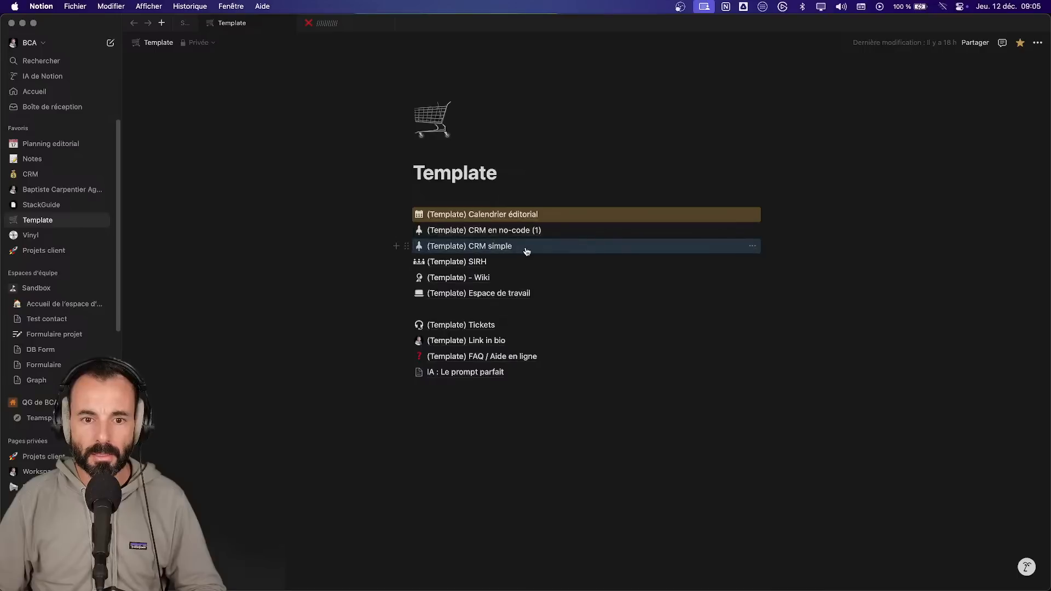
# - Look over the CRM simple and CRM en no-code template pages, then return to Templates
pyautogui.moveTo(579, 292)
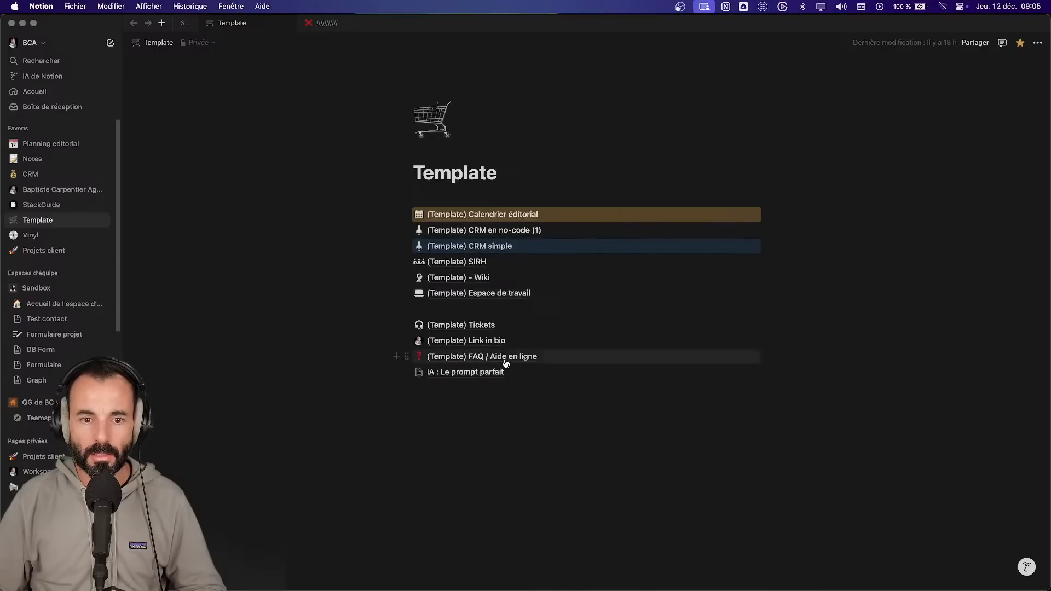
pyautogui.click(464, 246)
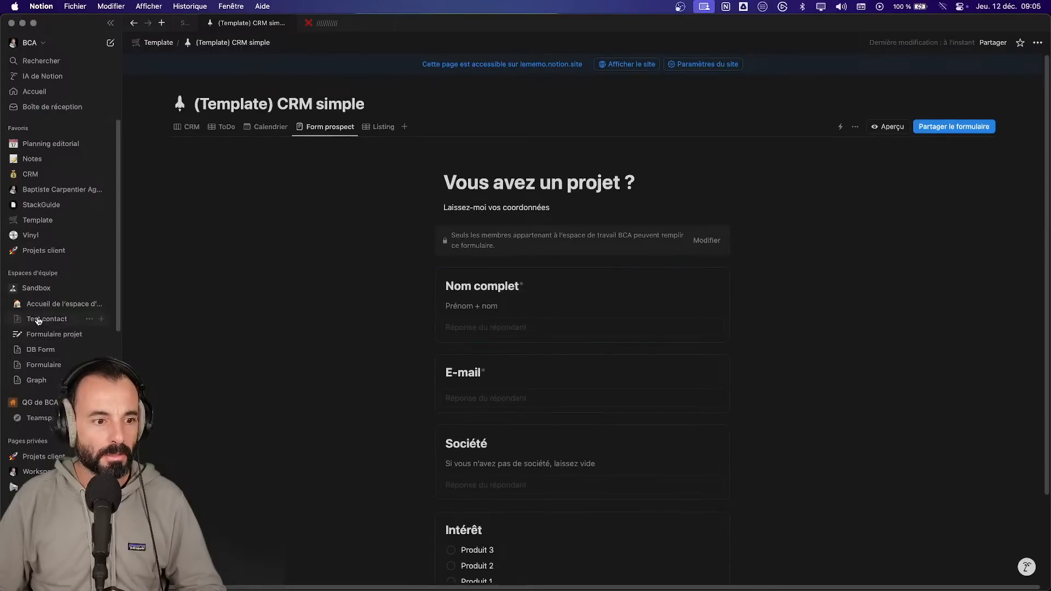
pyautogui.press('super+bracketleft')
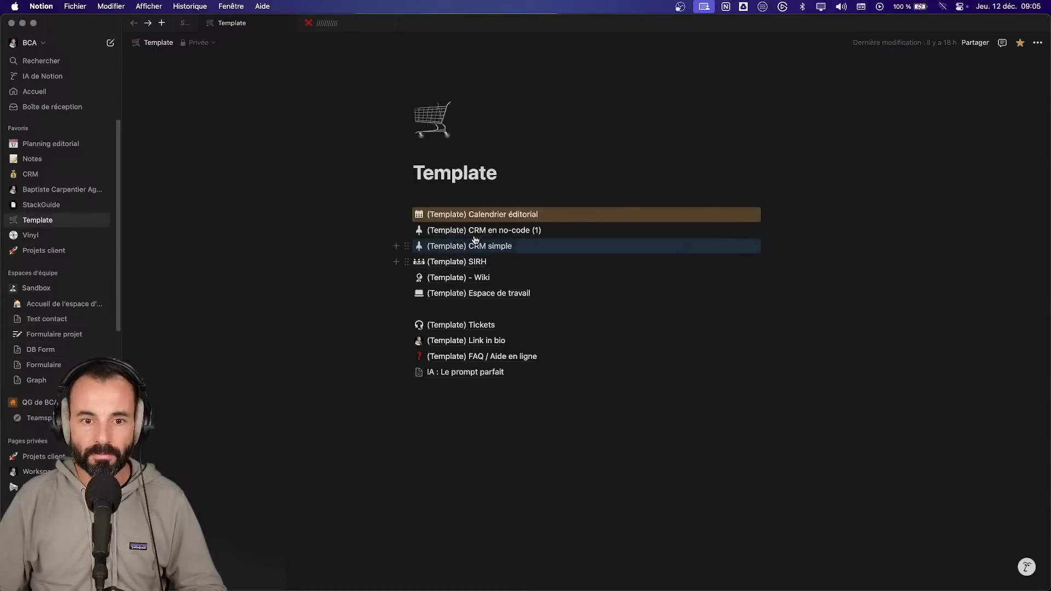
pyautogui.click(510, 230)
pyautogui.scroll(-10, 493, 261)
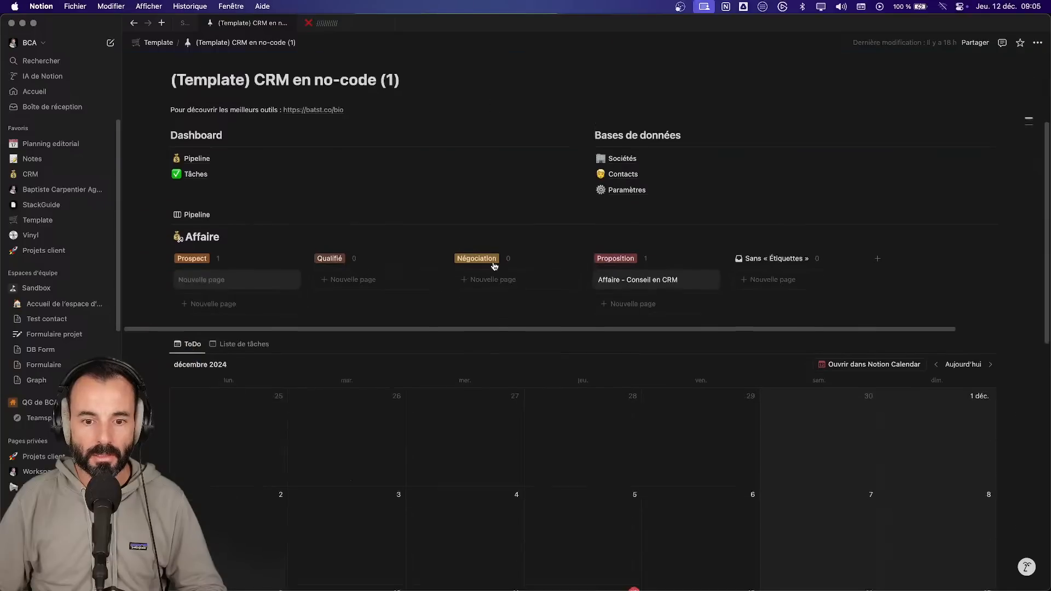
pyautogui.scroll(10, 494, 266)
pyautogui.press('super+bracketleft')
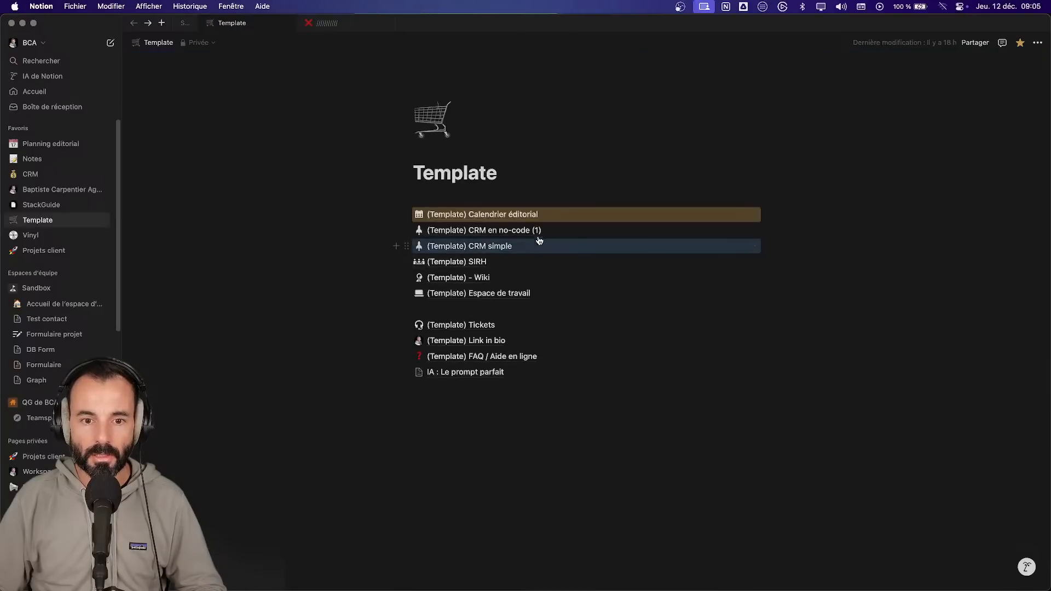
pyautogui.moveTo(537, 235)
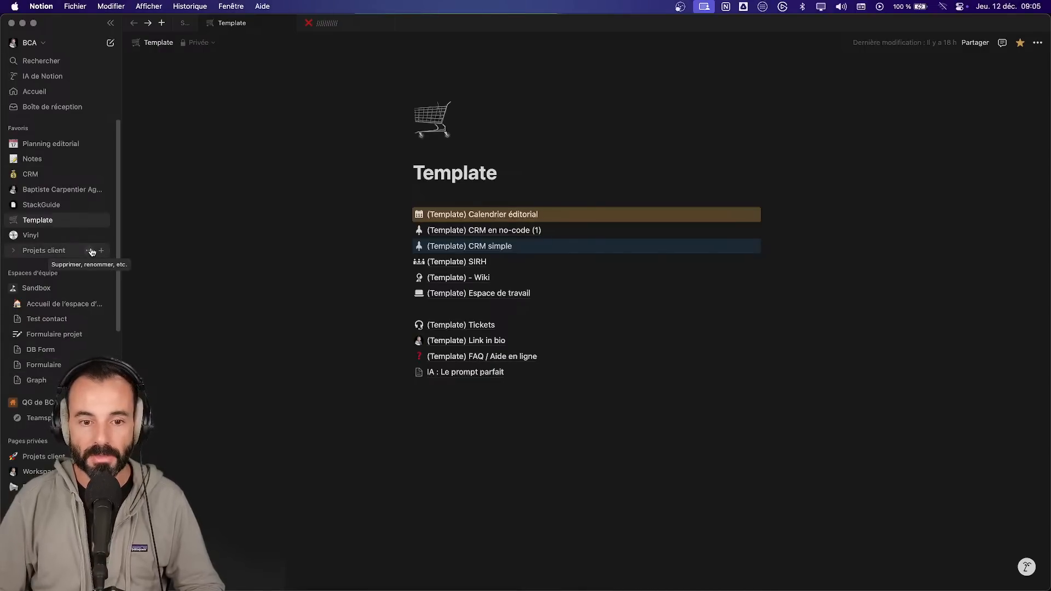
# - On the Support page, write 'Usage : Se concentrer sur le business sans perdre de temps à renseigner trop d'infos'
pyautogui.click(185, 24)
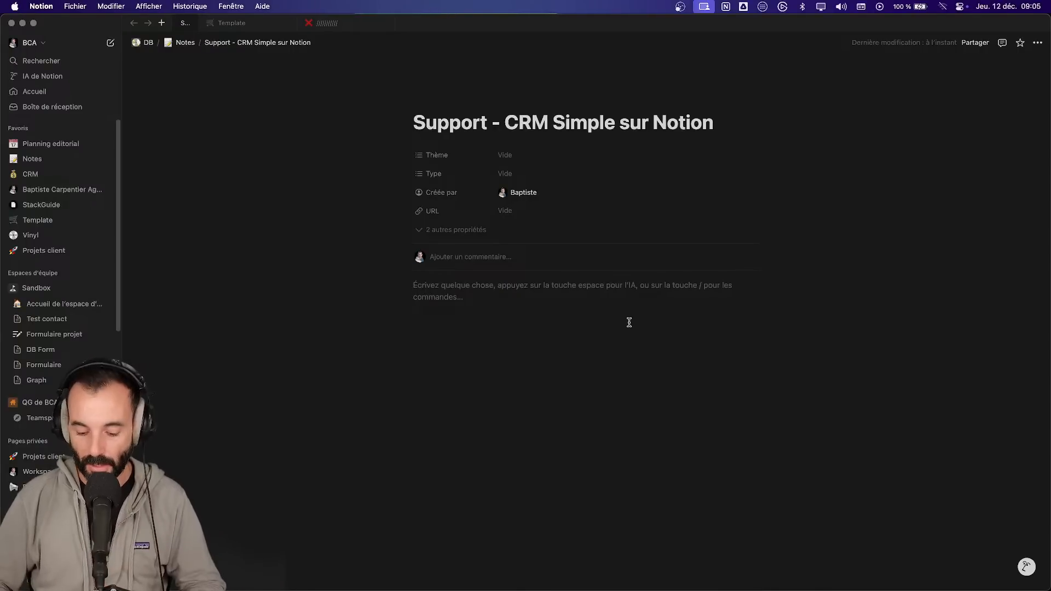
pyautogui.write('U')
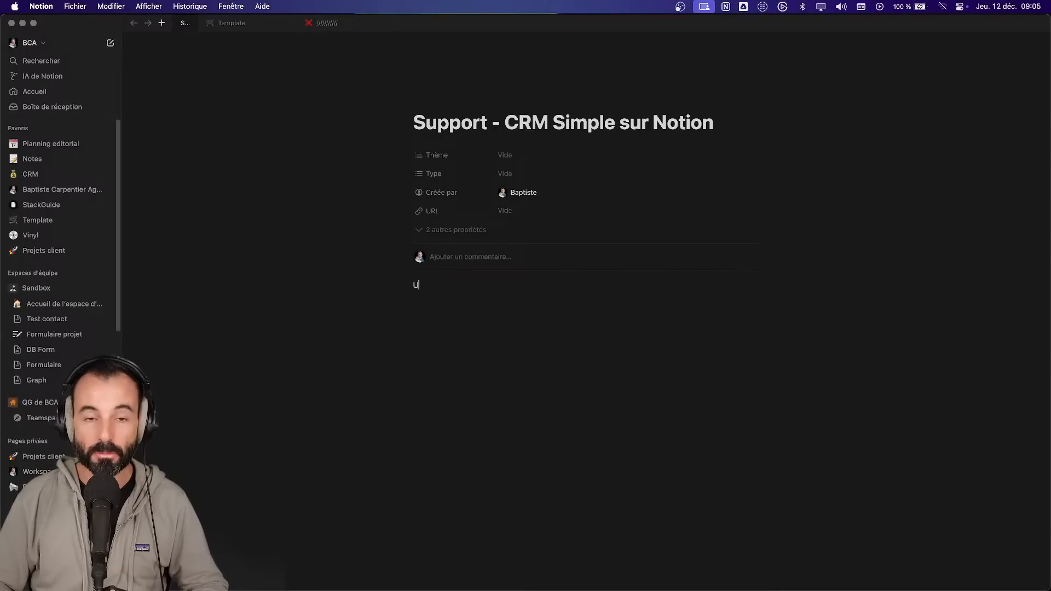
pyautogui.write('sage : Se concentrer sur le business d')
pyautogui.press('BackSpace')
pyautogui.write("sans perdre de temps à renseigner trop d'infos")
# - Add 'Besoin :' followed by a bulleted list starting with 'Récolter des contacts'
pyautogui.press('Return')
pyautogui.write('Besoin :')
pyautogui.press('Return')
pyautogui.write('- ')
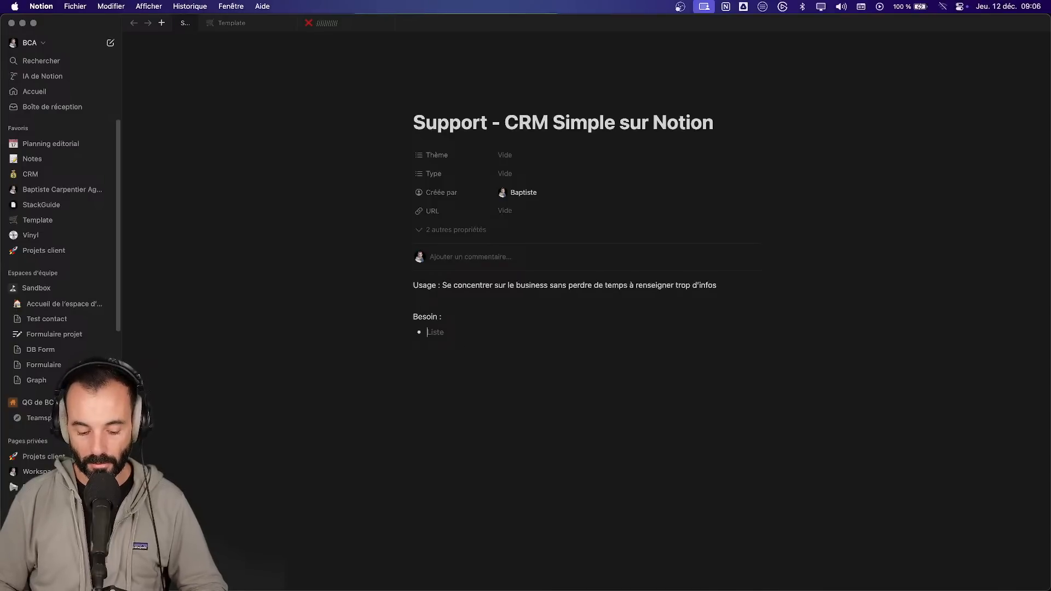
pyautogui.write('Récolter de')
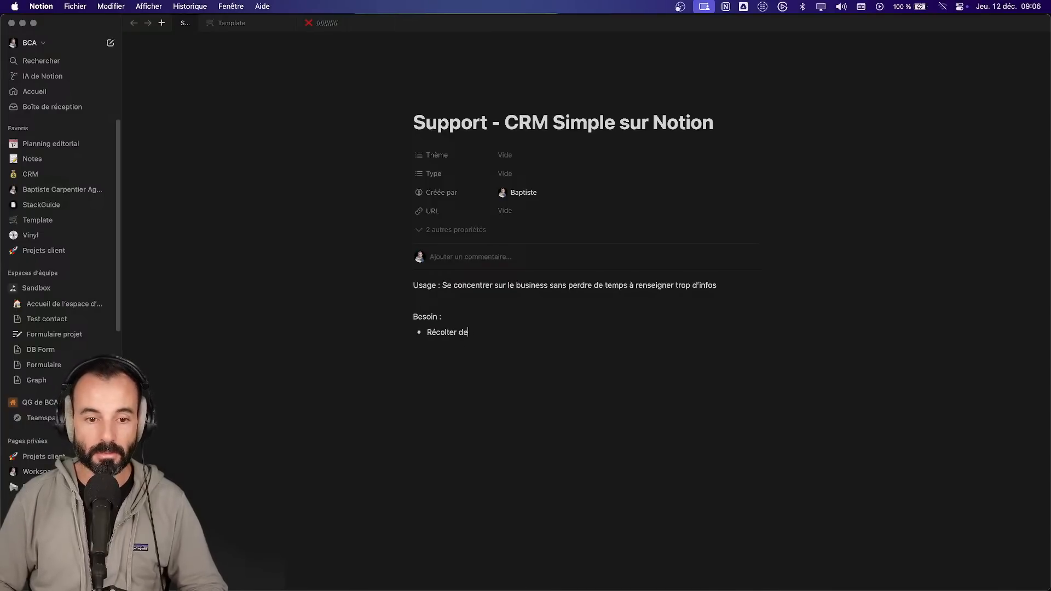
pyautogui.write('s contactts')
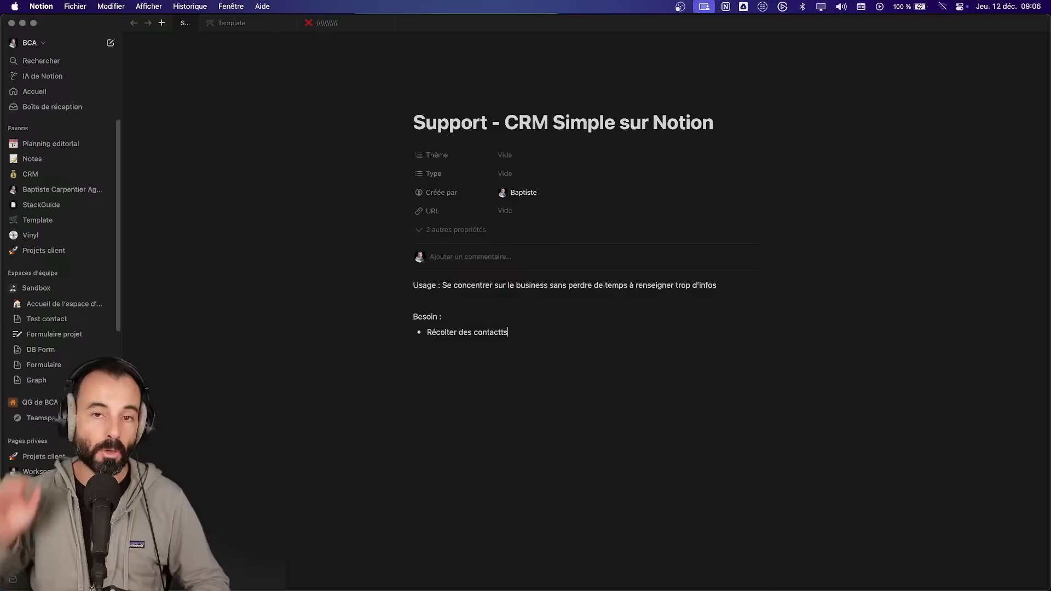
pyautogui.press('BackSpace')
pyautogui.press('BackSpace')
pyautogui.write('s')
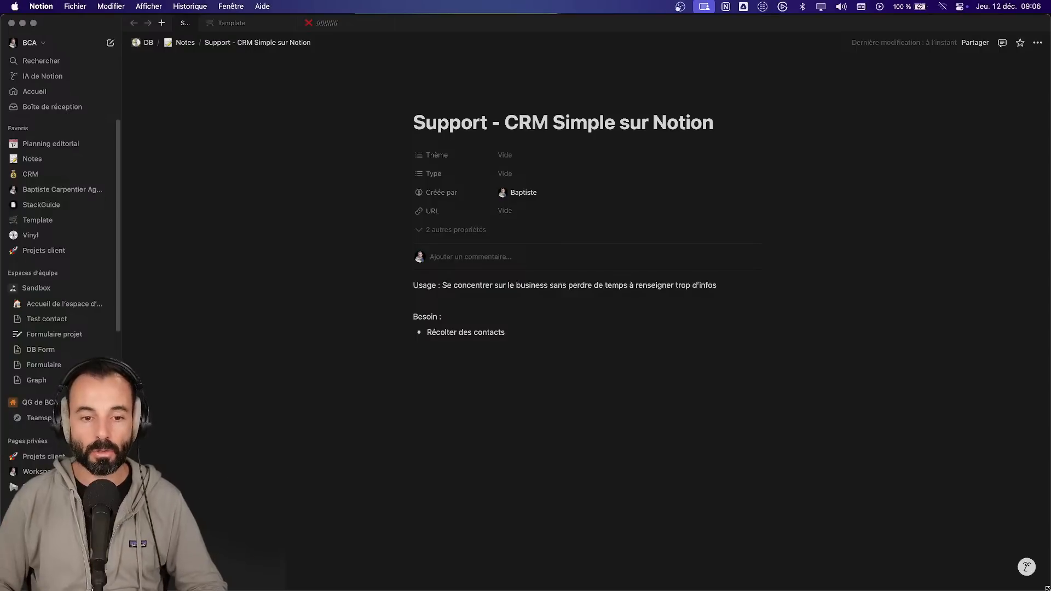
# - Add Besoin bullets: Stocker toutes les infos nécessaires, Avoir une notif…, Les afficher dans des étapes…, Historiser toutes les actions…
pyautogui.press('Return')
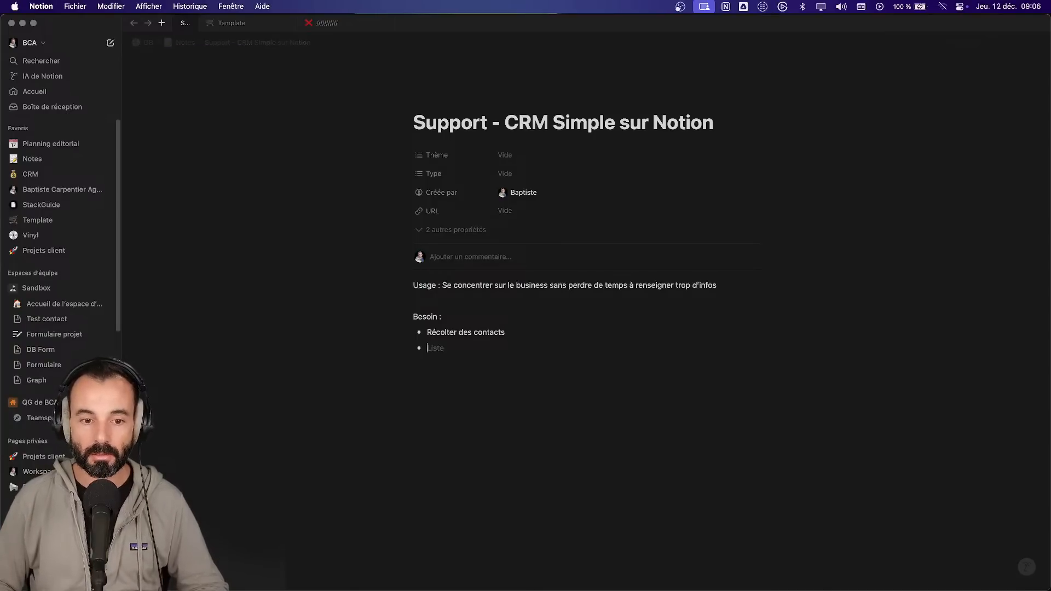
pyautogui.write('Les afficher da')
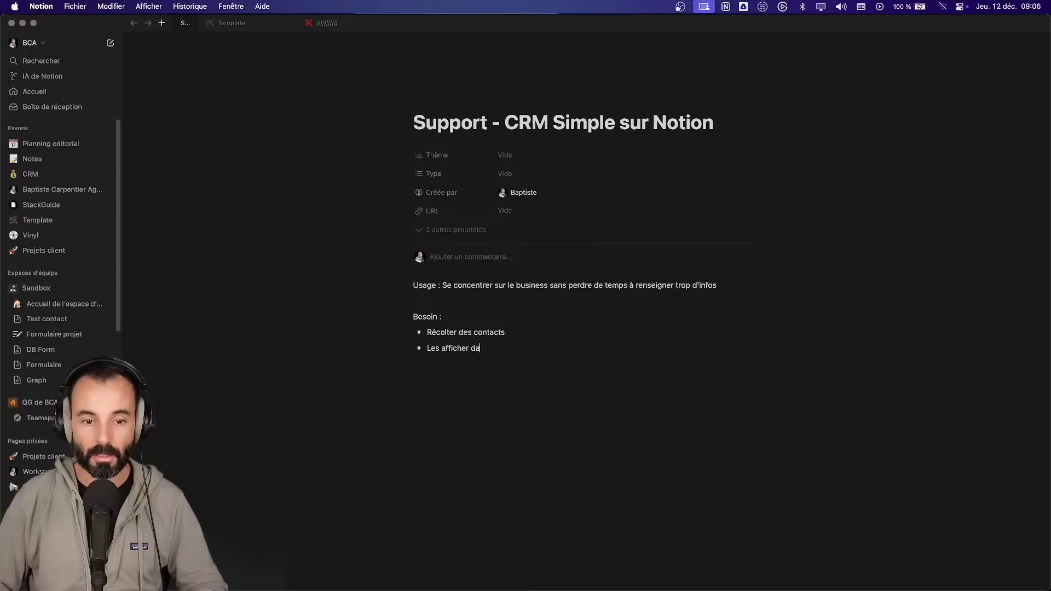
pyautogui.write('ns des étapes')
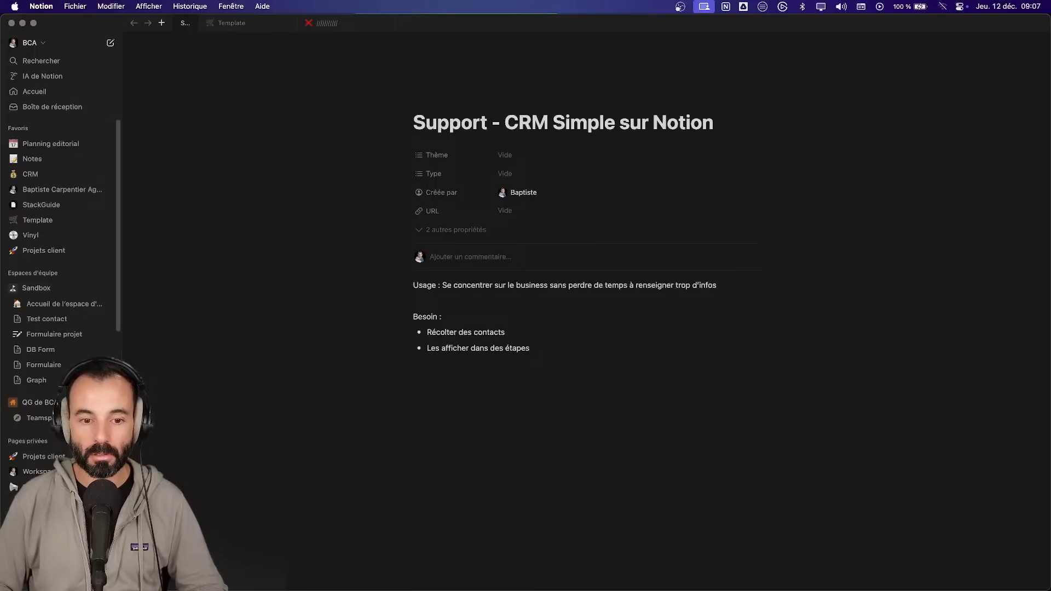
pyautogui.press('Up')
pyautogui.press('Return')
pyautogui.write('S')
pyautogui.press('BackSpace')
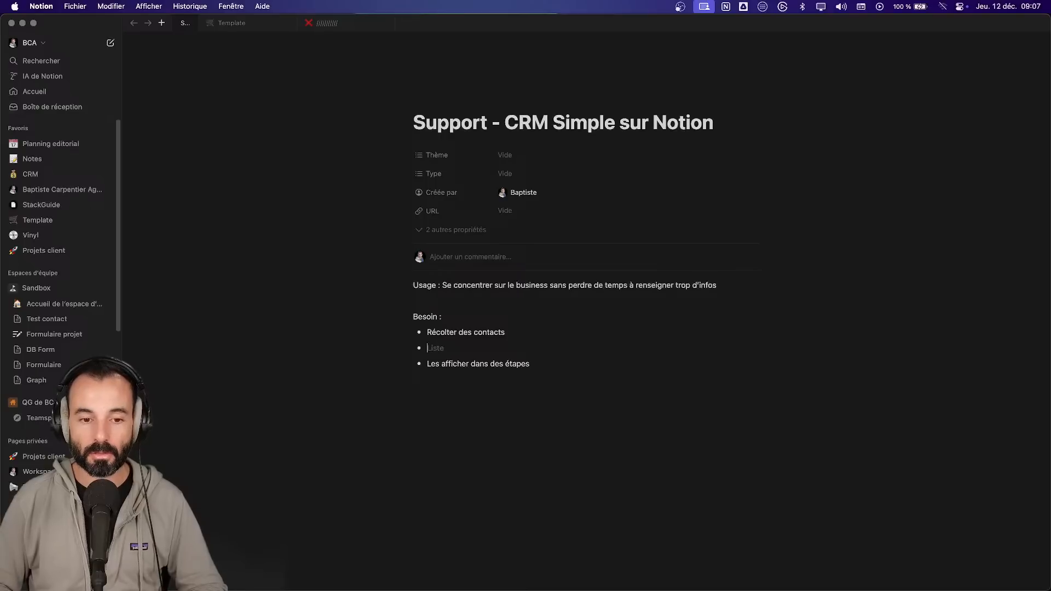
pyautogui.write('Avoir une not')
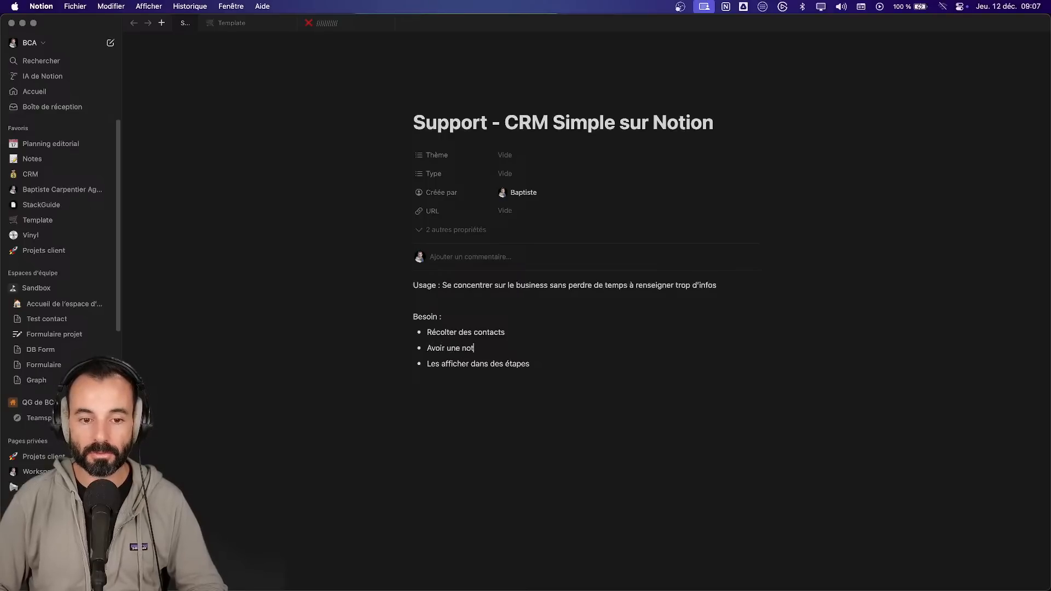
pyautogui.write('if à chaque nou')
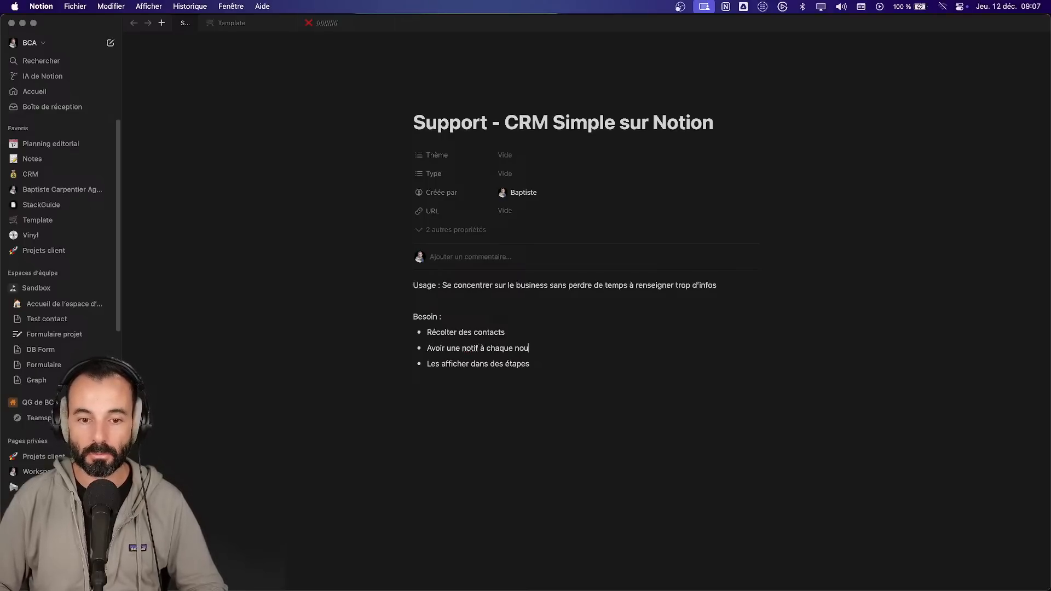
pyautogui.write('veau contact Les')
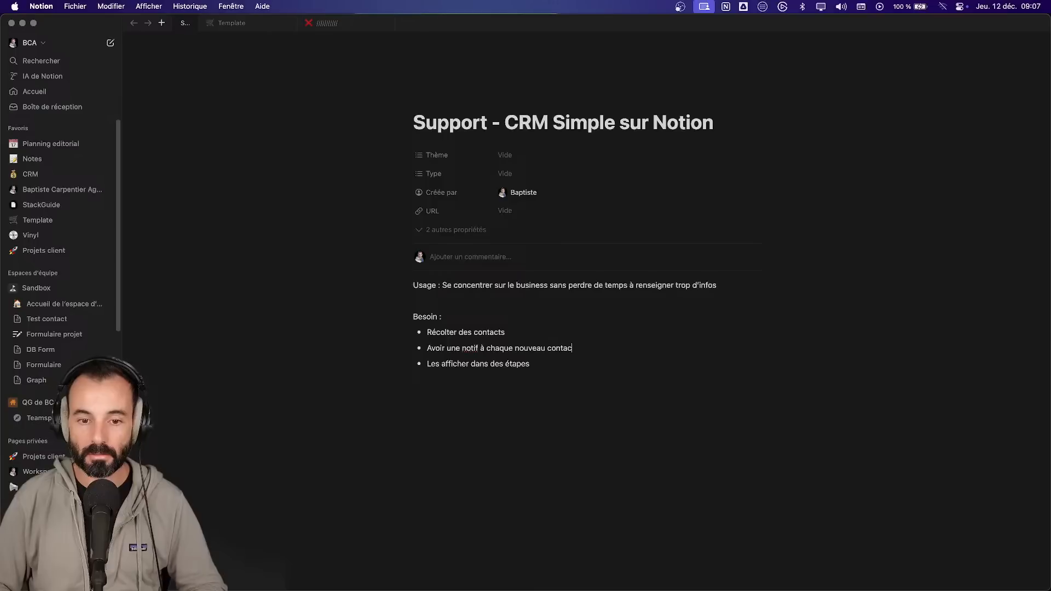
pyautogui.write(' afficher dans des étapes pour pouvoir les suivre')
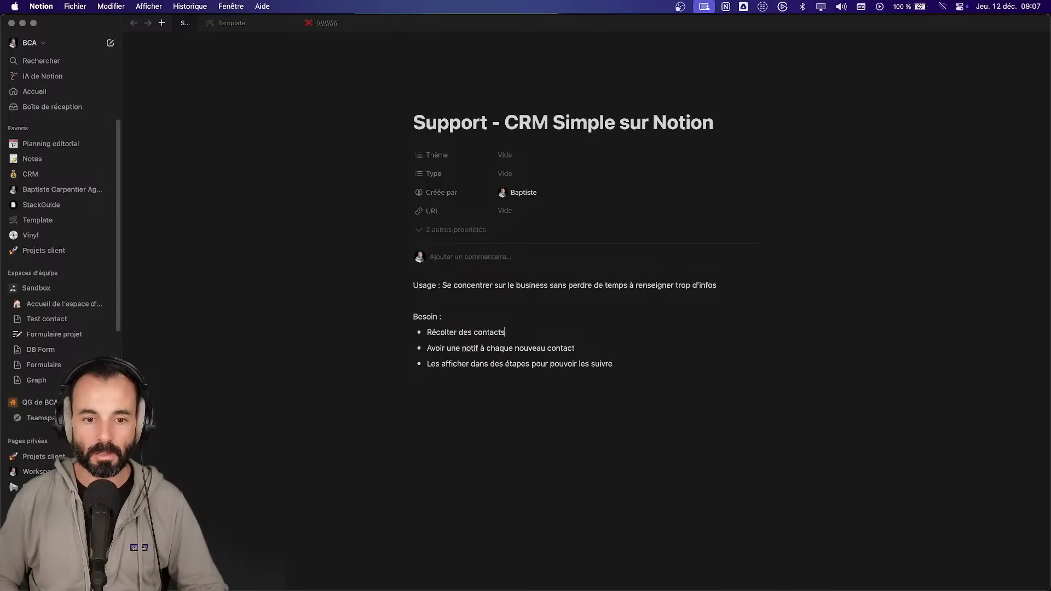
pyautogui.press('Return')
pyautogui.write('Stocker toutes les infos nécessaires')
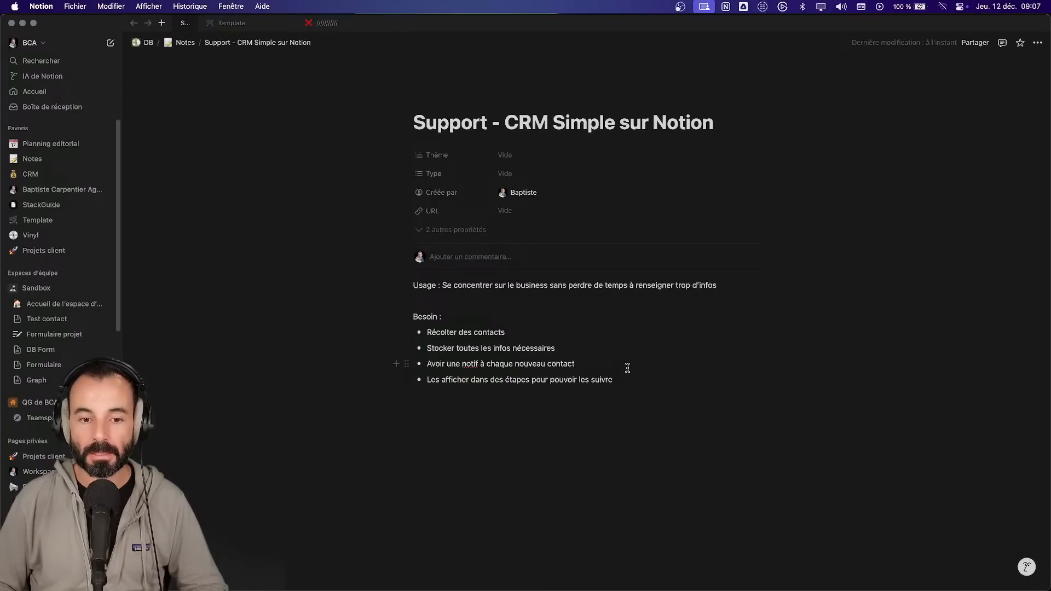
pyautogui.press('Return')
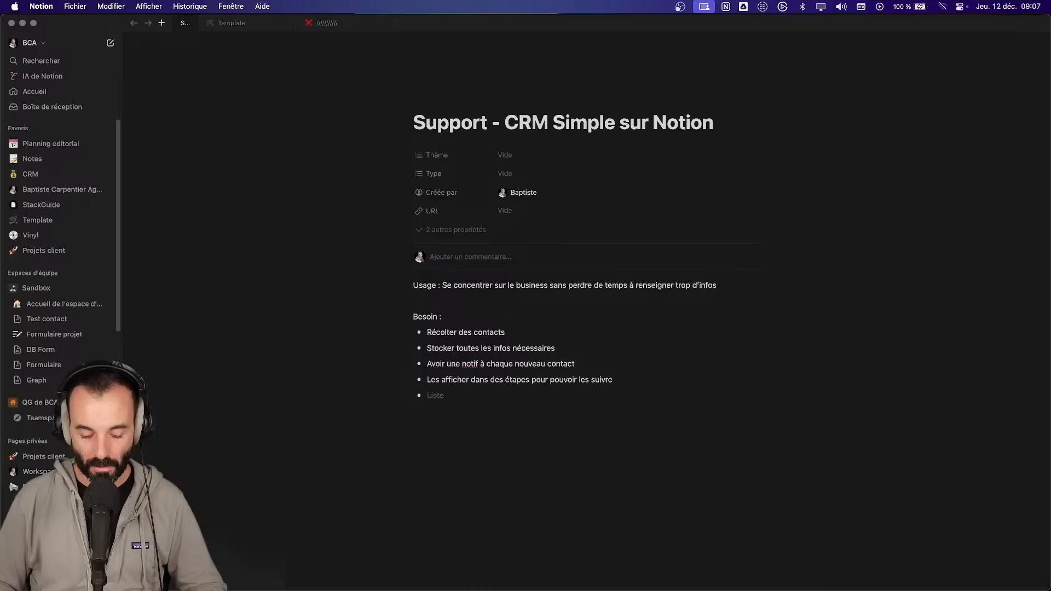
pyautogui.write('Historis')
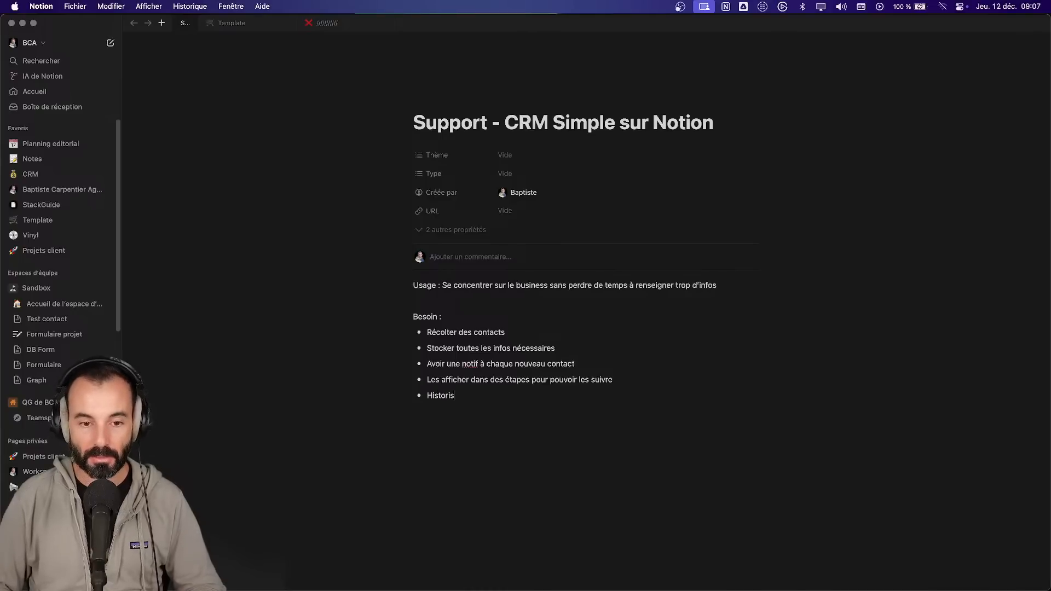
pyautogui.write('er ')
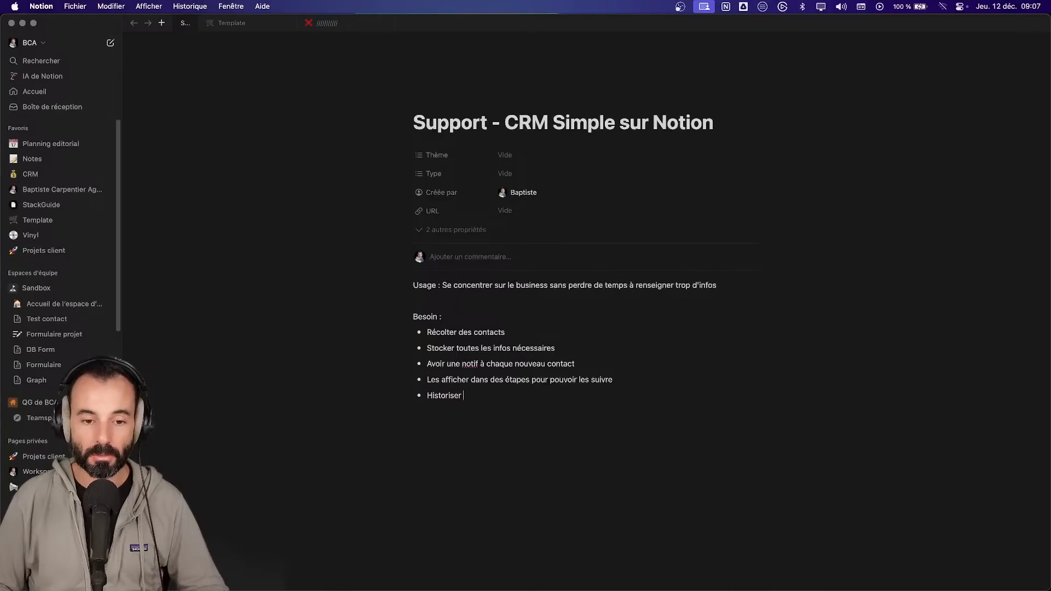
pyautogui.write('toutes les acti')
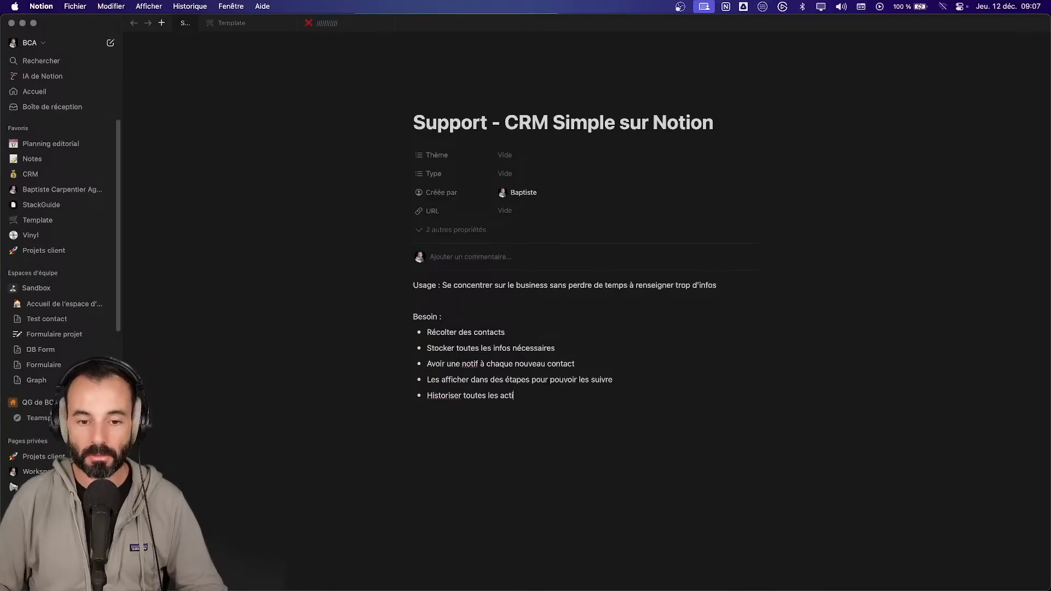
pyautogui.write('ons que ')
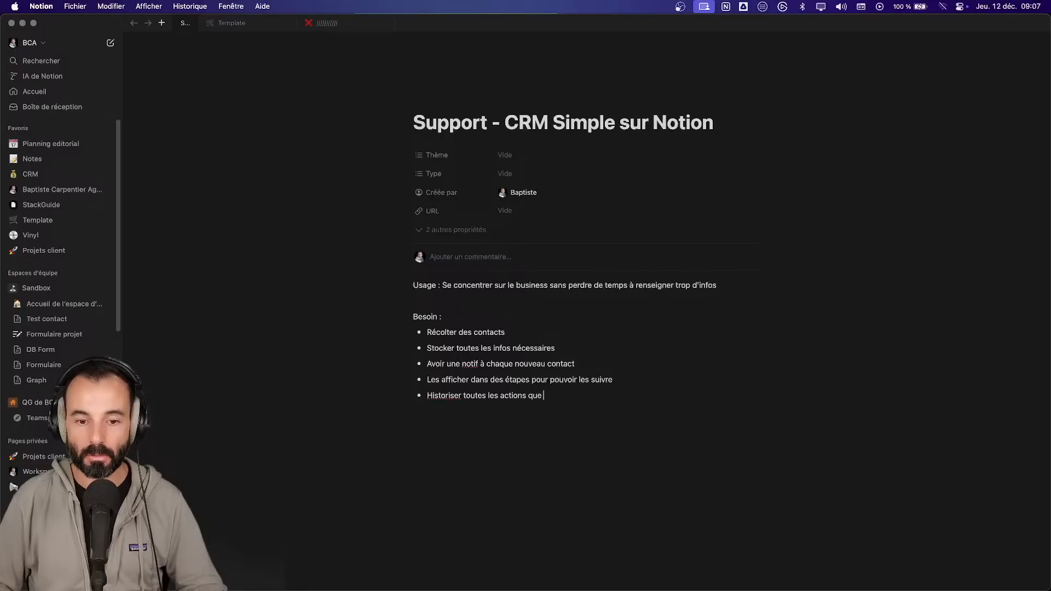
pyautogui.write("l'on va faire sur le contacty")
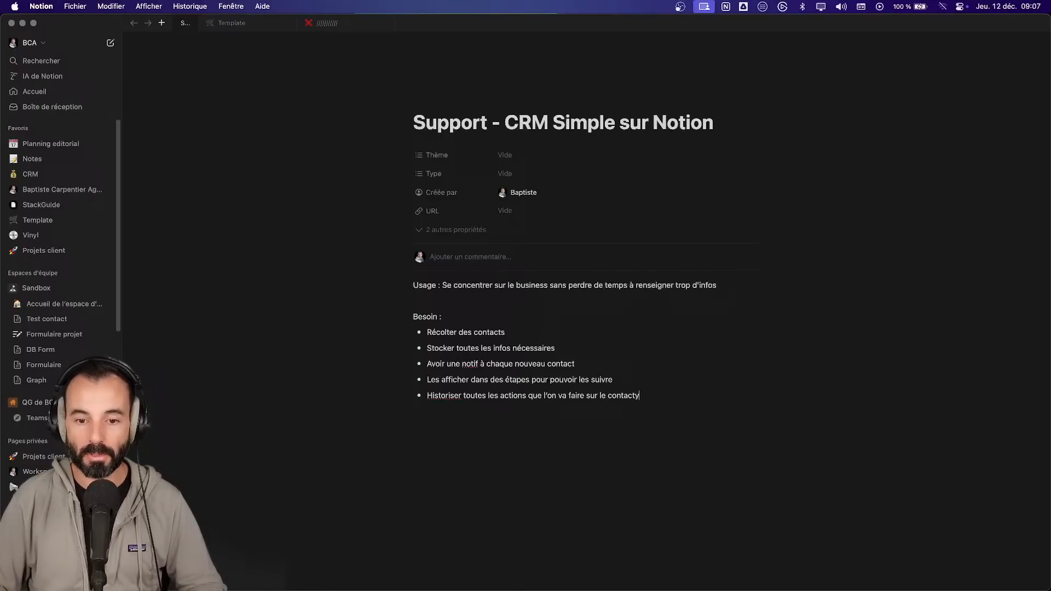
pyautogui.press('BackSpace')
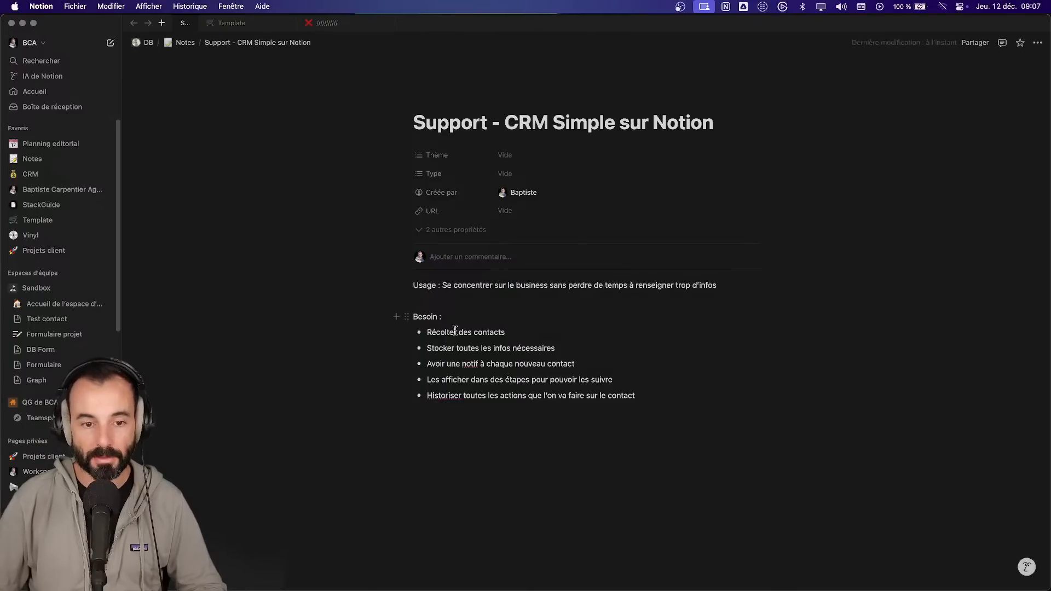
# - Turn Usage into a ## heading, with its description split onto the line below
pyautogui.click(414, 317)
pyautogui.write('##')
pyautogui.press('Up')
pyautogui.press('Up')
pyautogui.write('11#')
pyautogui.press('BackSpace')
pyautogui.press('BackSpace')
pyautogui.press('BackSpace')
pyautogui.write('##')
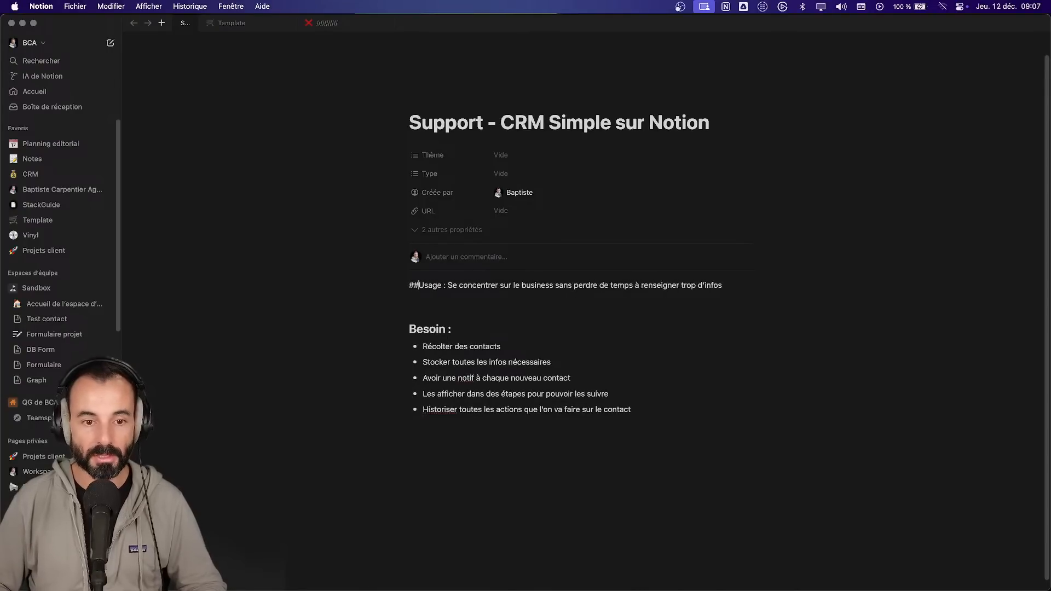
pyautogui.press('Return')
pyautogui.press('Down')
pyautogui.press('Down')
pyautogui.press('Up')
pyautogui.press('Up')
pyautogui.press('Left')
pyautogui.press('Right')
pyautogui.press('Right')
pyautogui.press('Right')
pyautogui.press('Right')
pyautogui.press('Return')
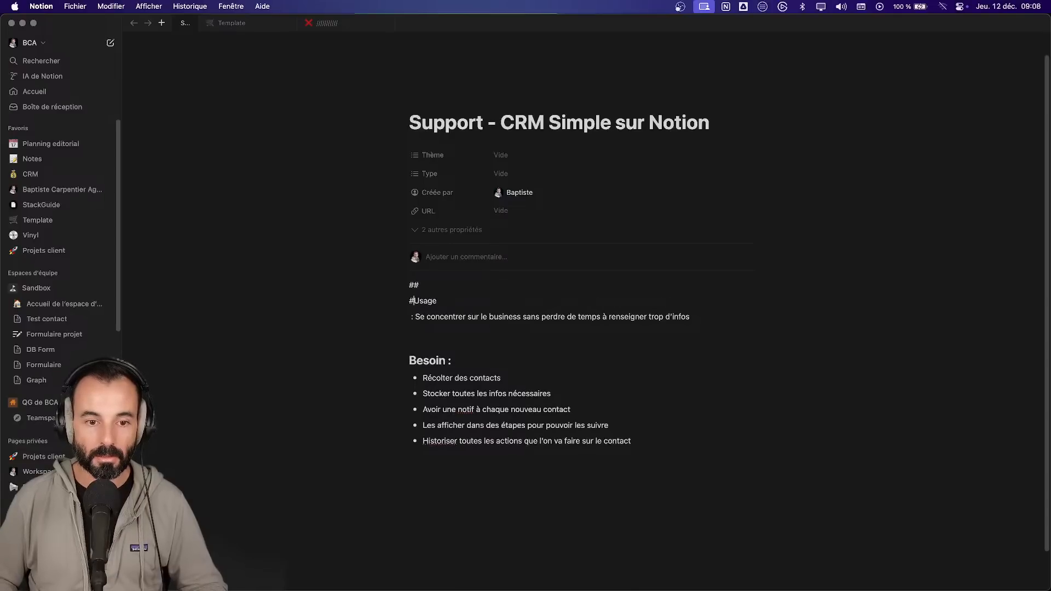
# - Remove the leftover ## line, the blank line before Besoin, and the description's leading spaces
pyautogui.write('##')
pyautogui.press('Delete')
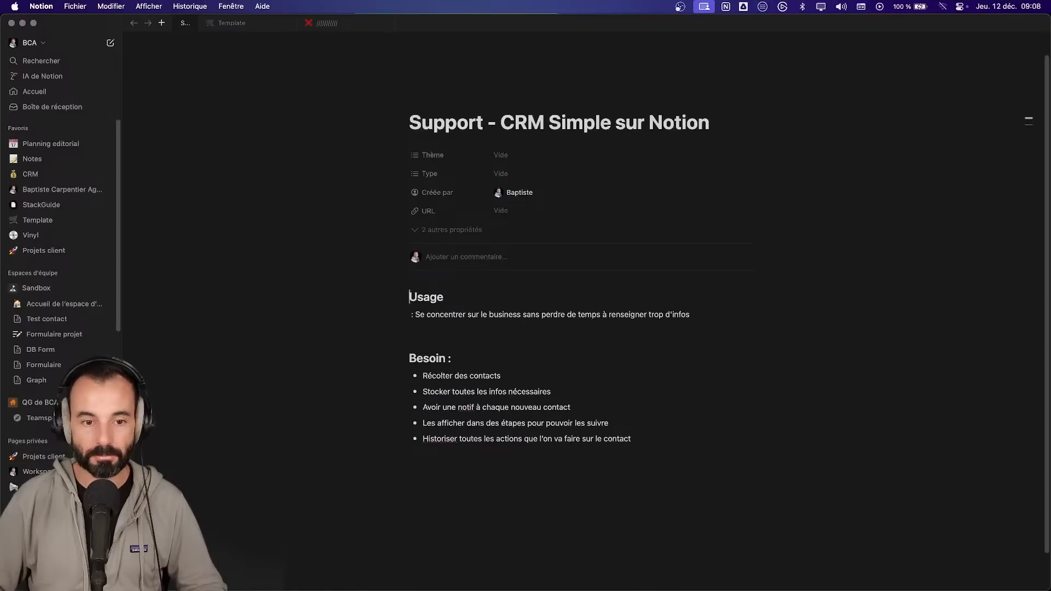
pyautogui.click(411, 330)
pyautogui.press('BackSpace')
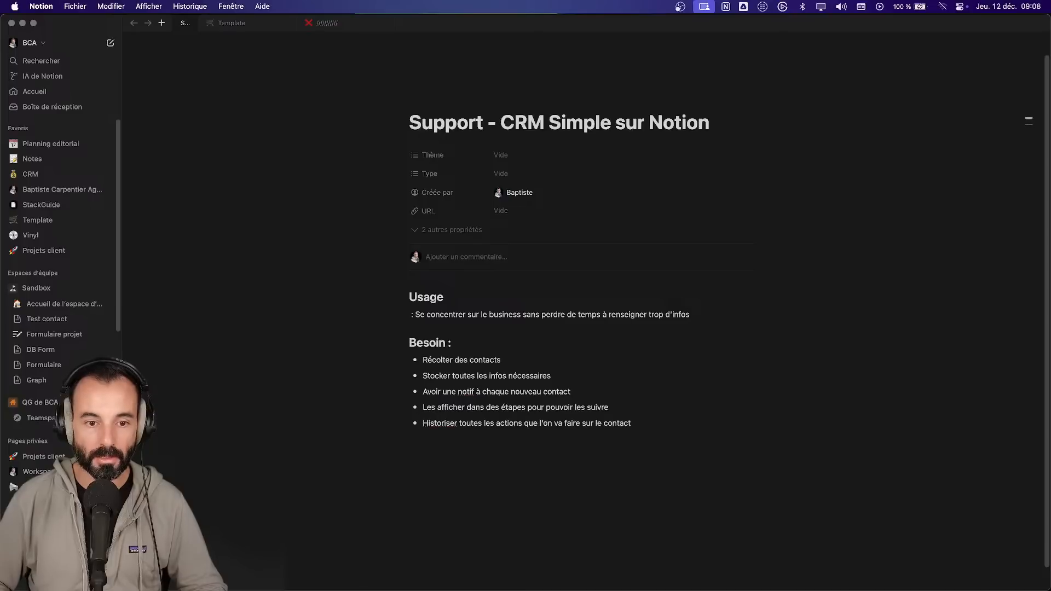
pyautogui.click(414, 314)
pyautogui.press('BackSpace')
pyautogui.press('BackSpace')
pyautogui.click(680, 427)
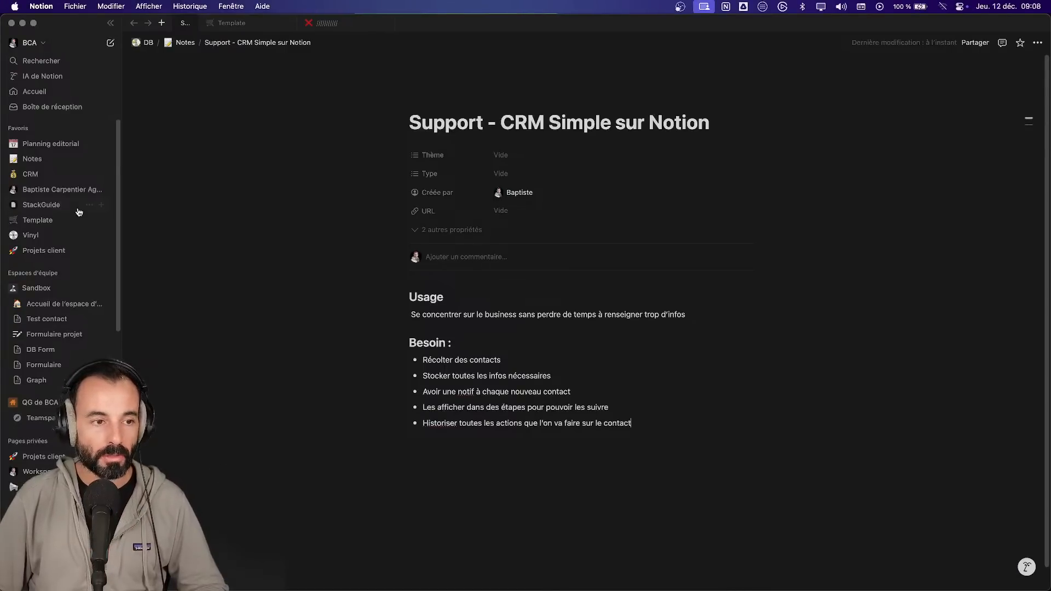
# - Switch from the BCA workspace to Mémo Formation, landing on its Campagnes page
pyautogui.moveTo(243, 26)
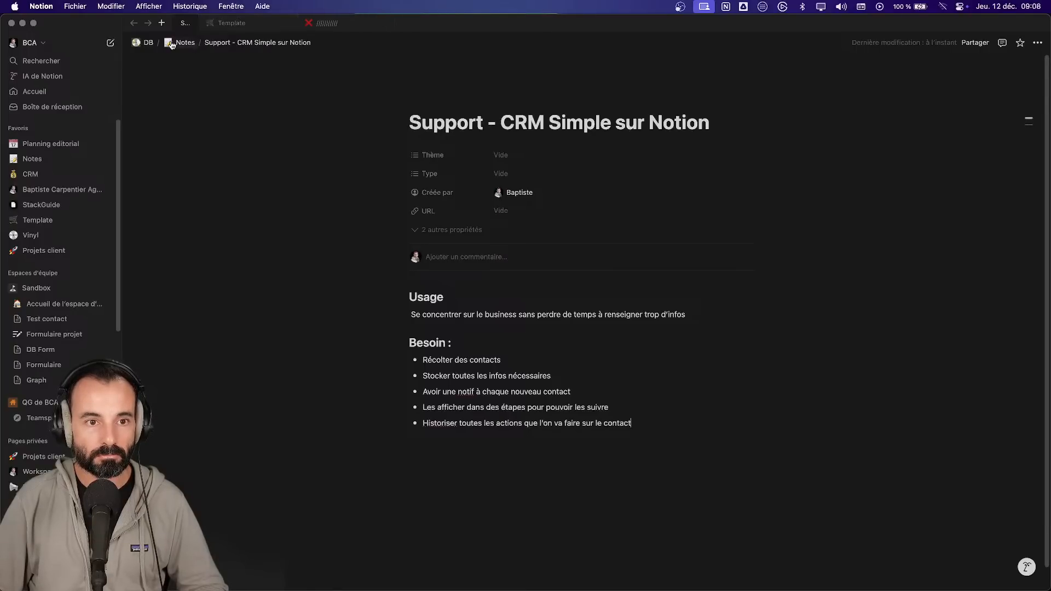
pyautogui.click(25, 43)
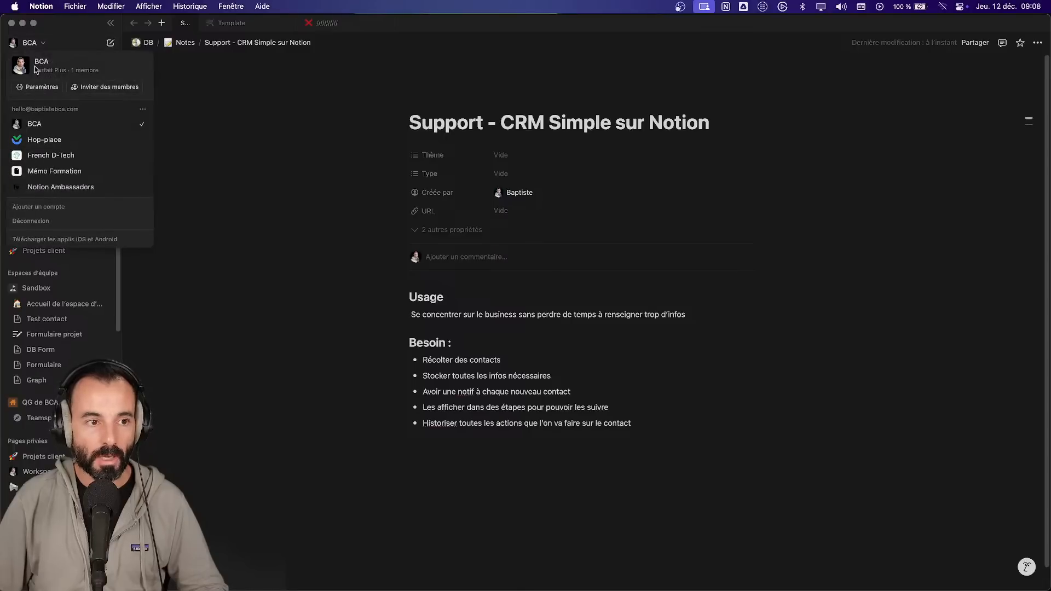
pyautogui.click(62, 171)
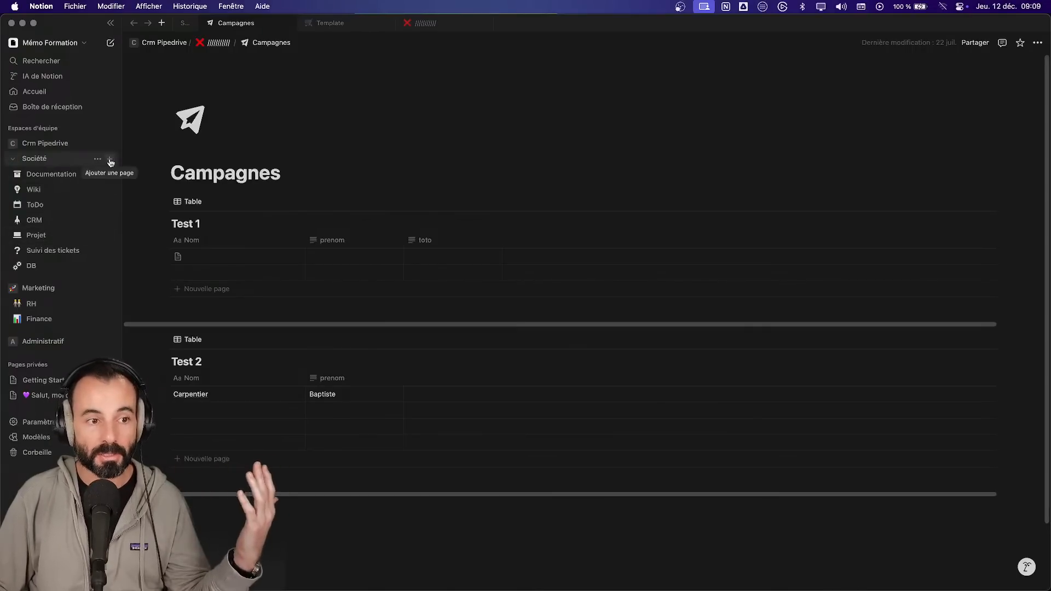
# - Add a page under Société titled '(Formation) CRM Simple'
pyautogui.click(110, 160)
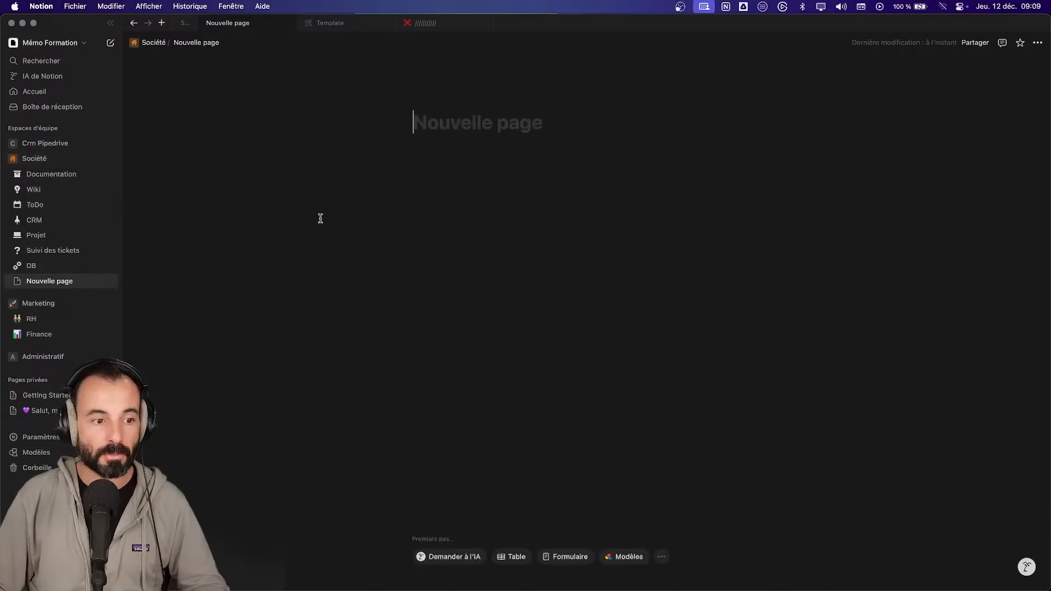
pyautogui.write('CRM Simpple')
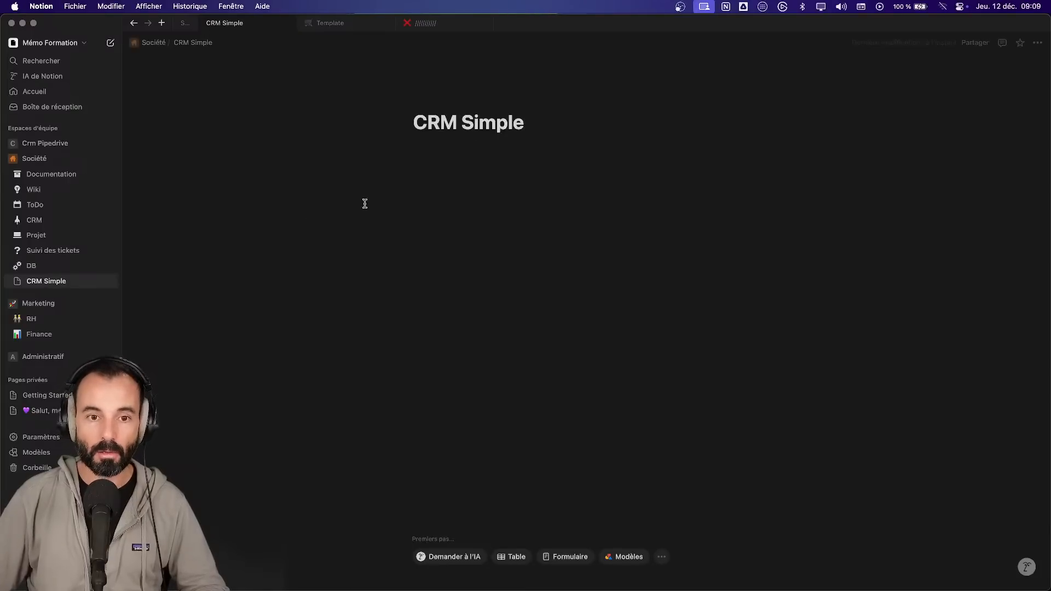
pyautogui.click(413, 123)
pyautogui.write('(Firm')
pyautogui.press('BackSpace')
pyautogui.press('BackSpace')
pyautogui.press('BackSpace')
pyautogui.write('ormationà')
pyautogui.press('BackSpace')
pyautogui.press('BackSpace')
pyautogui.write(')')
# - Bring up the block-type menu in the new page's empty body
pyautogui.click(503, 216)
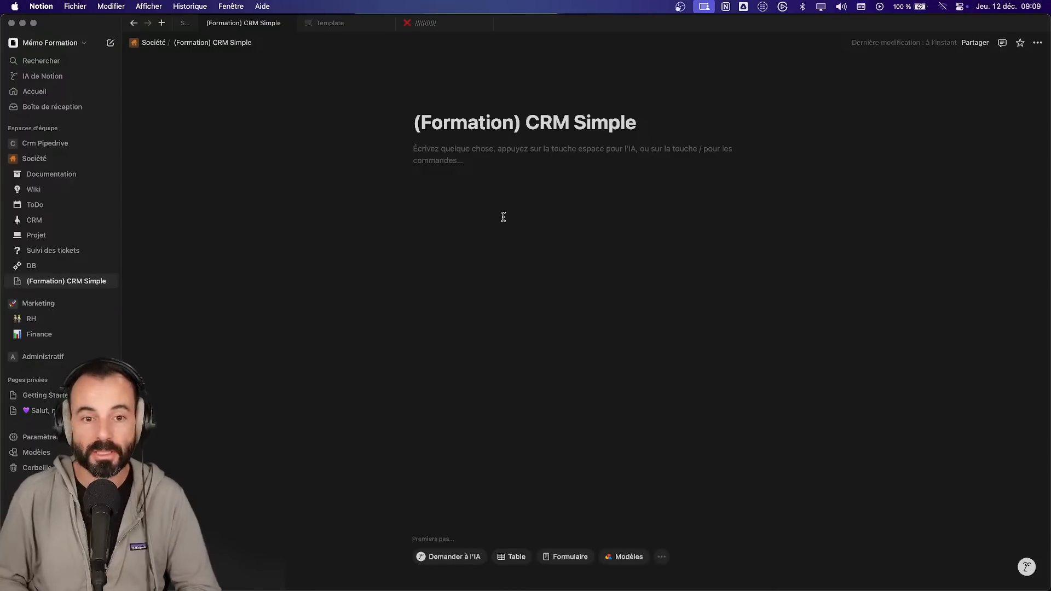
pyautogui.write('/')
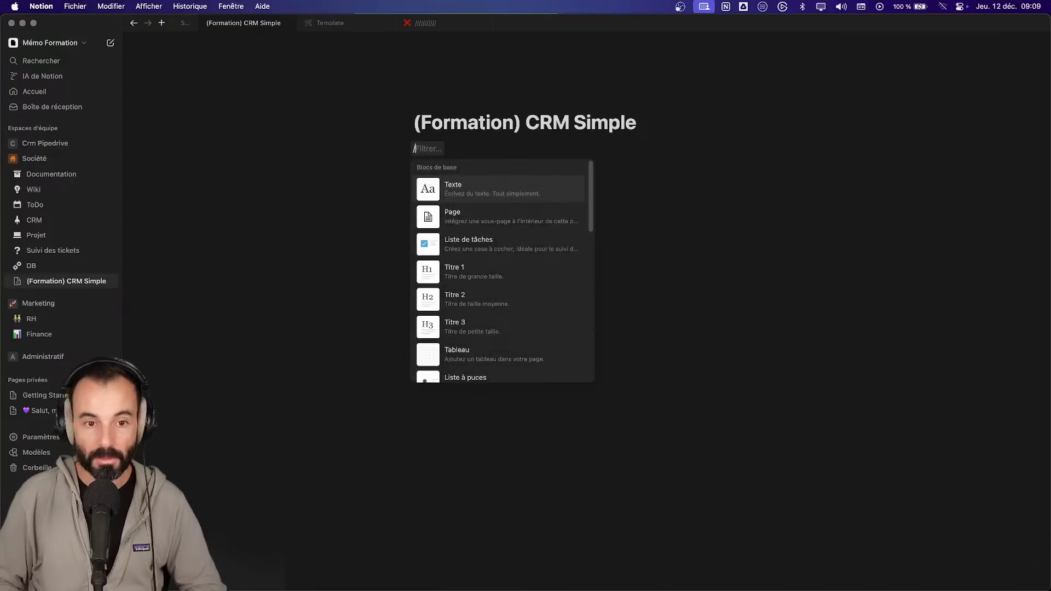
pyautogui.press('BackSpace')
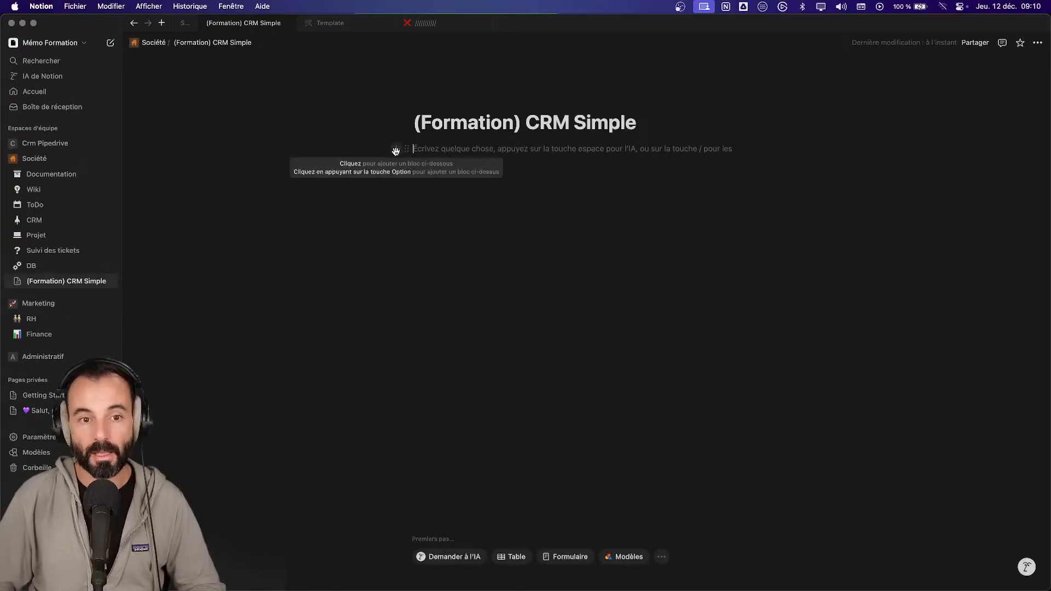
pyautogui.click(395, 151)
# - Insert a full-page database via /base and title it '(Template) CRM Simple'
pyautogui.write('base')
pyautogui.press('Down')
pyautogui.press('Up')
pyautogui.press('Down')
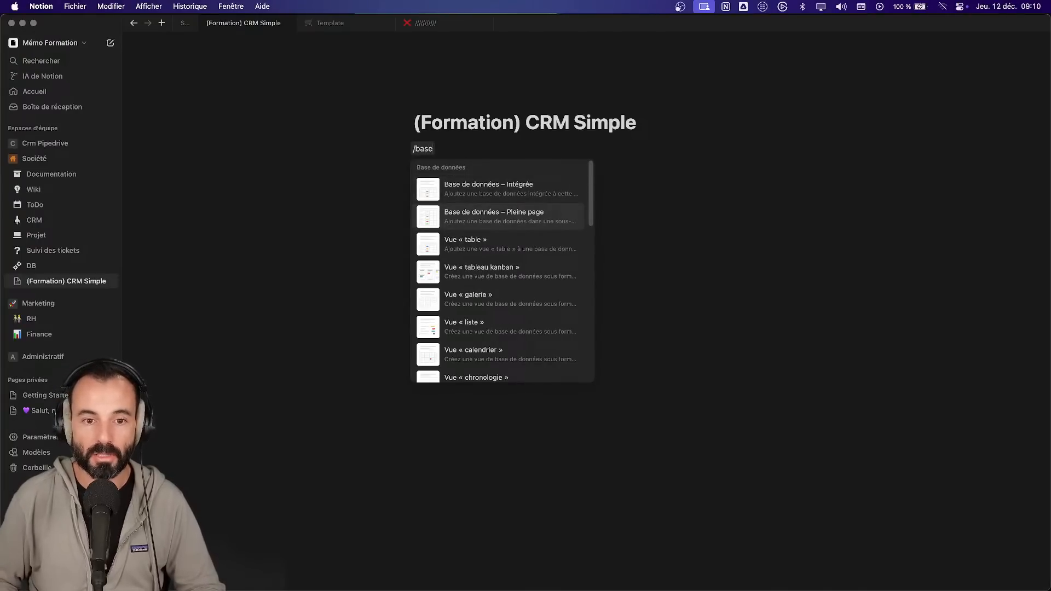
pyautogui.press('Return')
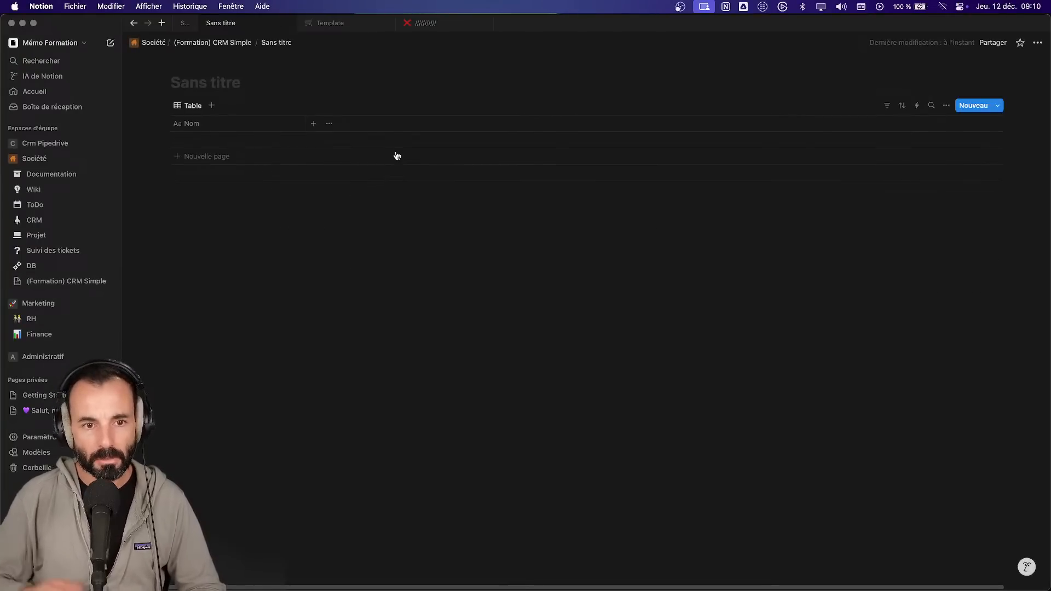
pyautogui.click(17, 280)
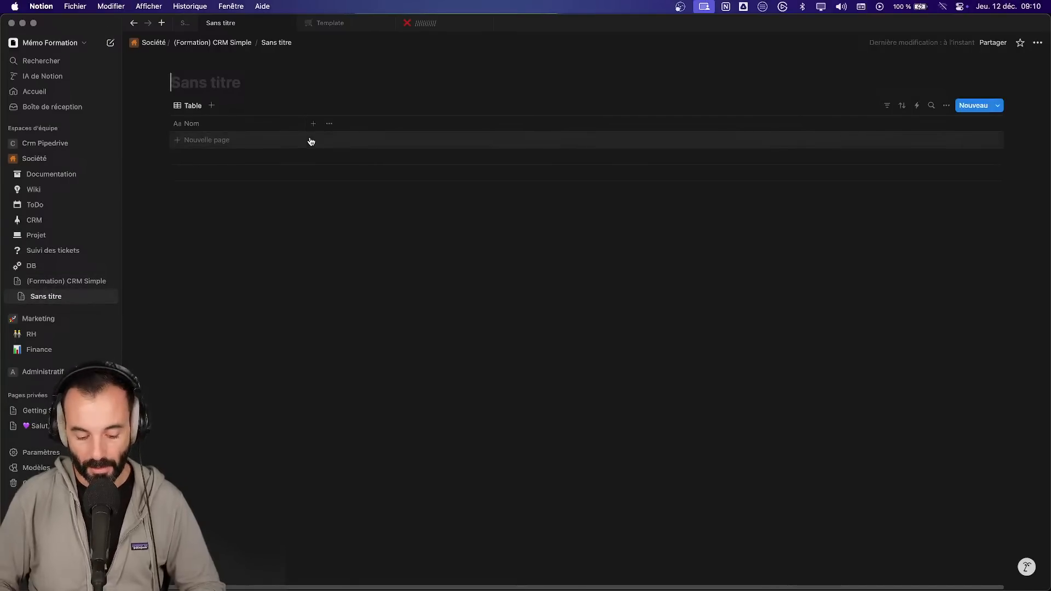
pyautogui.write('(Tem')
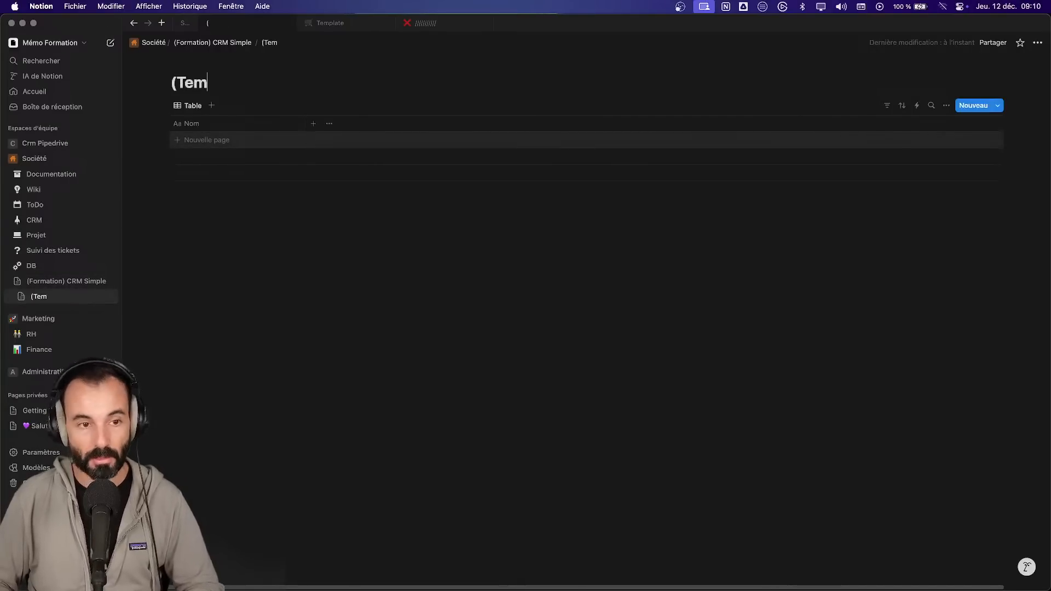
pyautogui.write('plate- CRM')
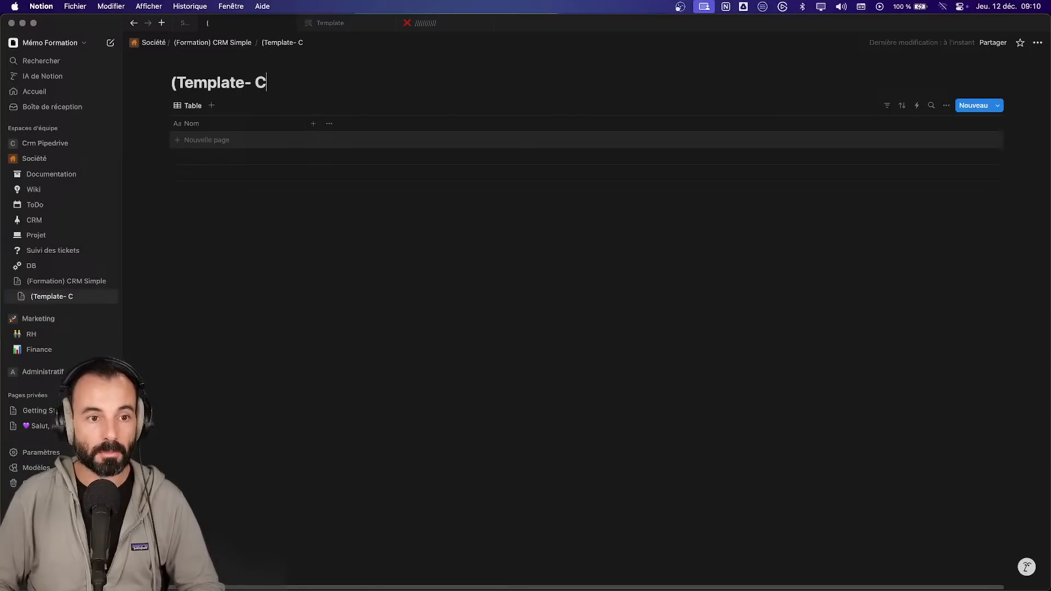
pyautogui.press('BackSpace')
pyautogui.press('BackSpace')
pyautogui.press('BackSpace')
pyautogui.press('BackSpace')
pyautogui.press('BackSpace')
pyautogui.write(') C')
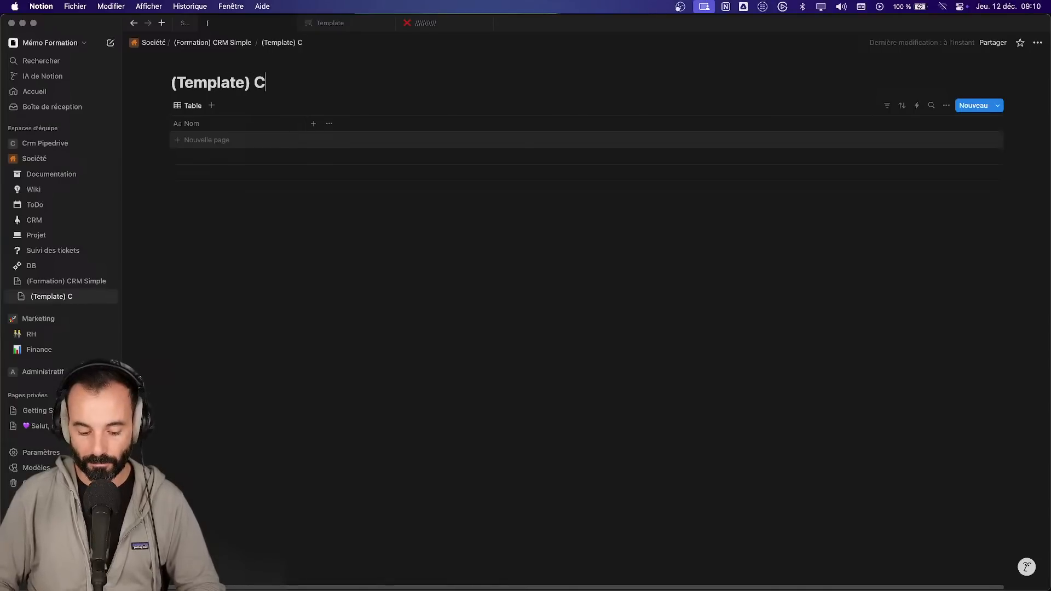
pyautogui.write('RM Simple')
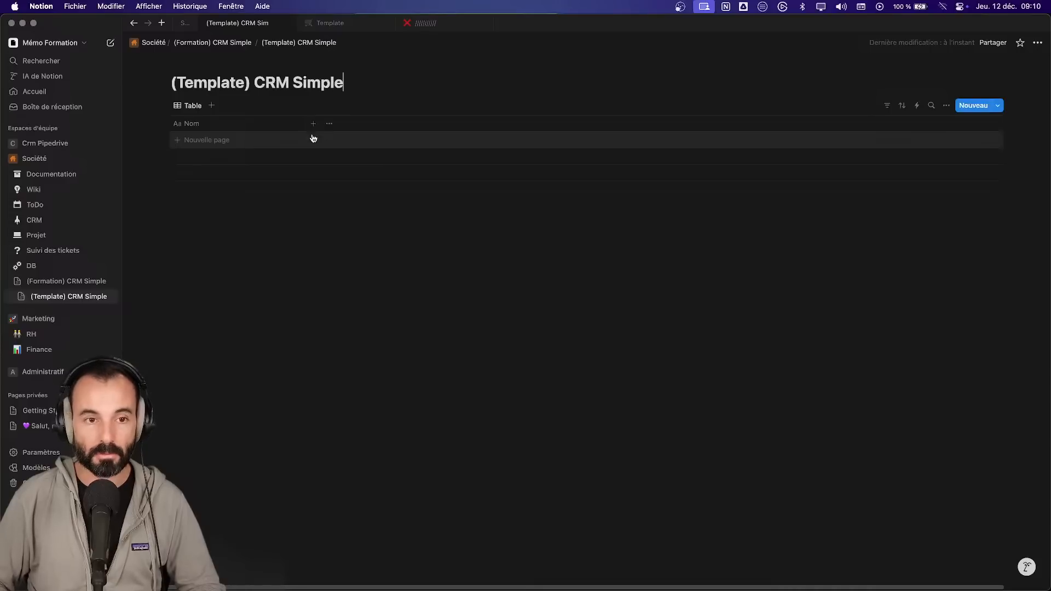
# - Check the 'Stocker toutes les infos nécessaires' note on the Support page, then open the database's new-view menu
pyautogui.click(182, 26)
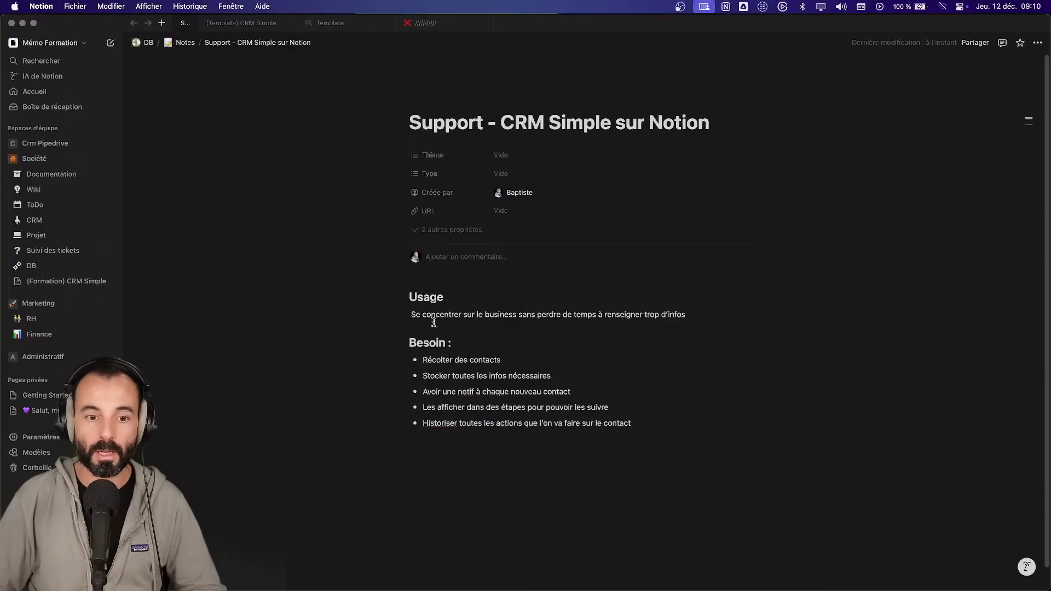
pyautogui.click(245, 24)
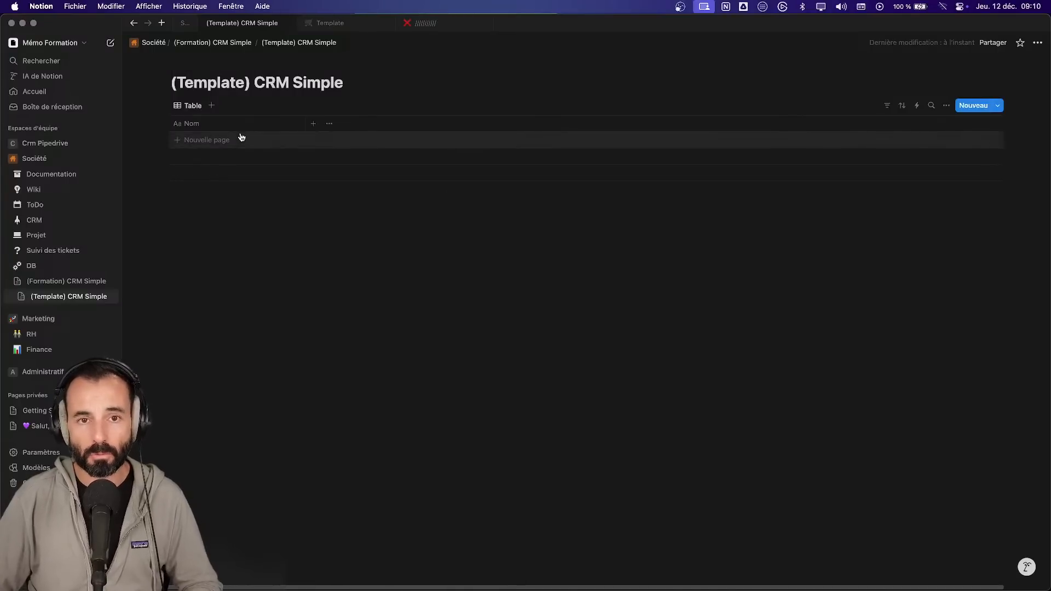
pyautogui.click(186, 23)
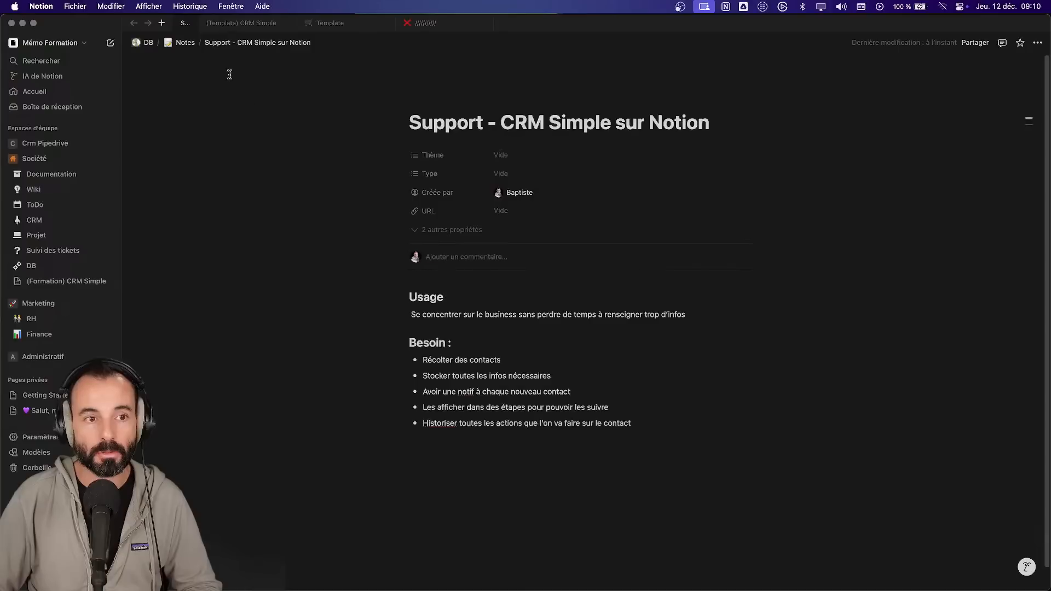
pyautogui.moveTo(562, 375); pyautogui.dragTo(419, 376)
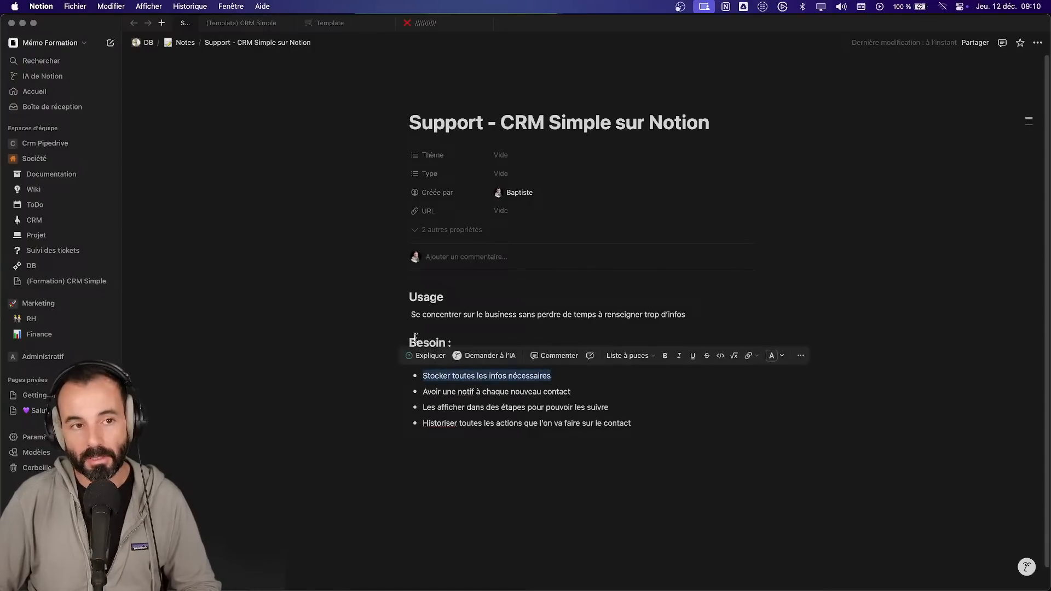
pyautogui.click(238, 23)
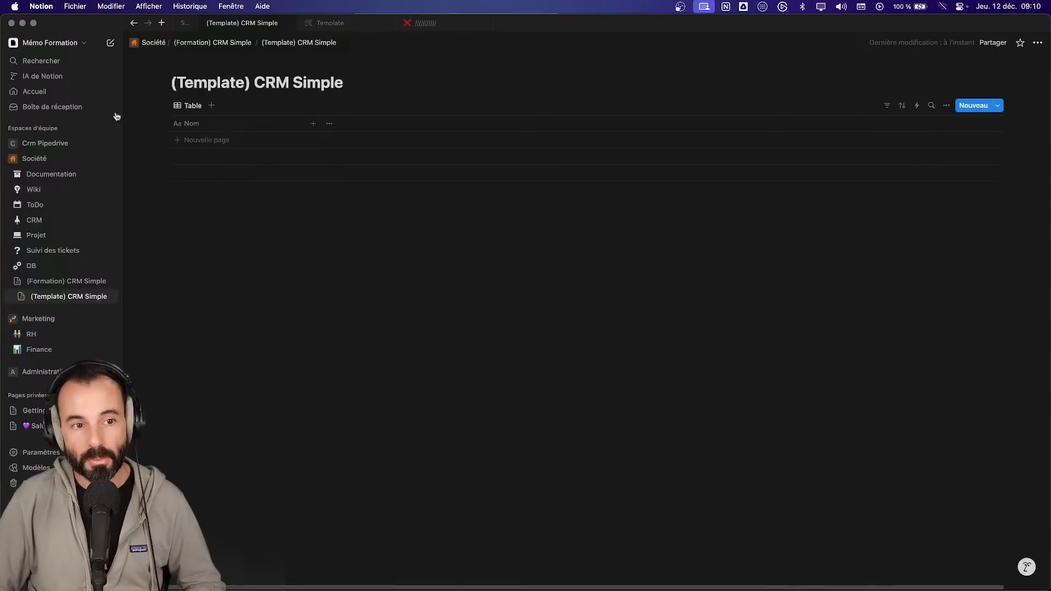
pyautogui.click(211, 105)
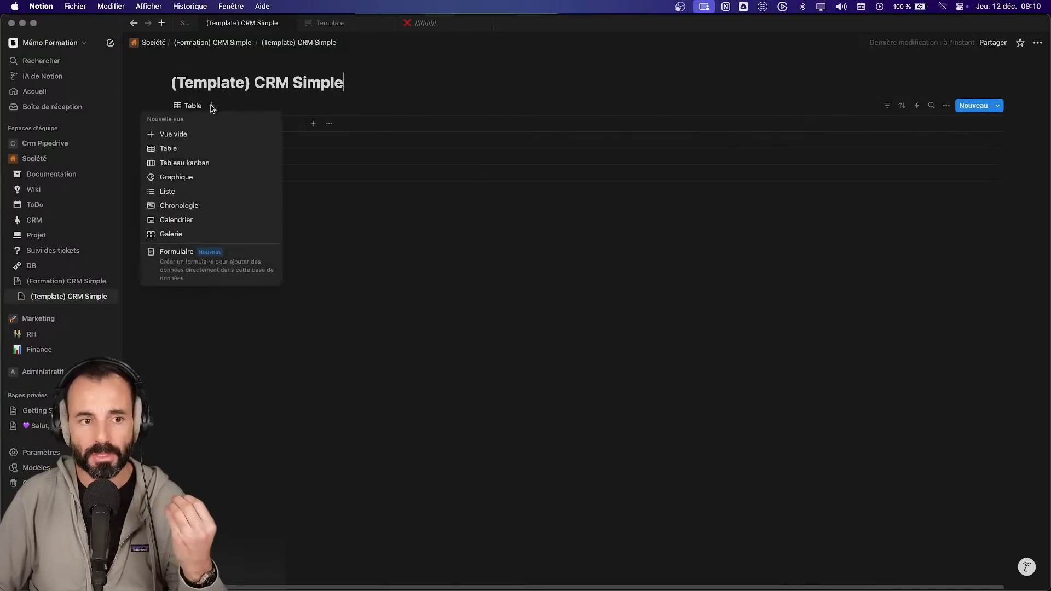
# - Add a form view to the database and preview it
pyautogui.click(220, 266)
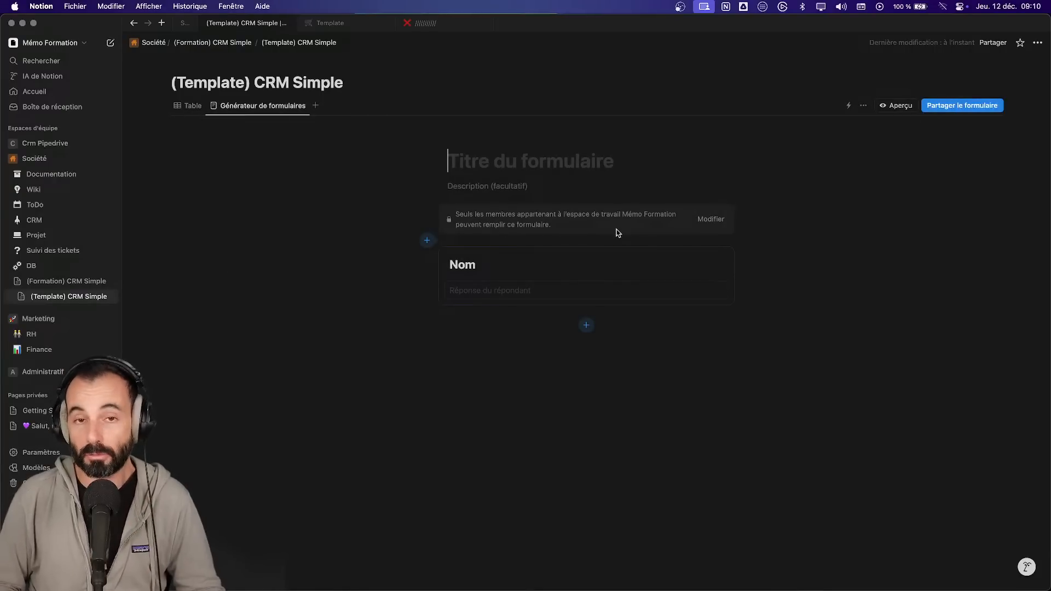
pyautogui.click(898, 105)
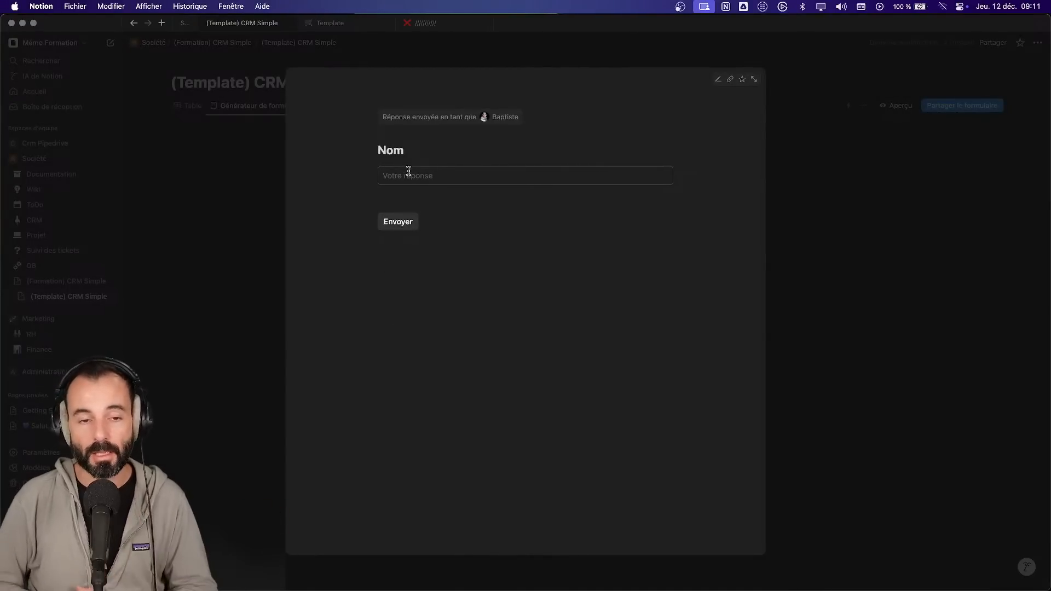
pyautogui.press('Escape')
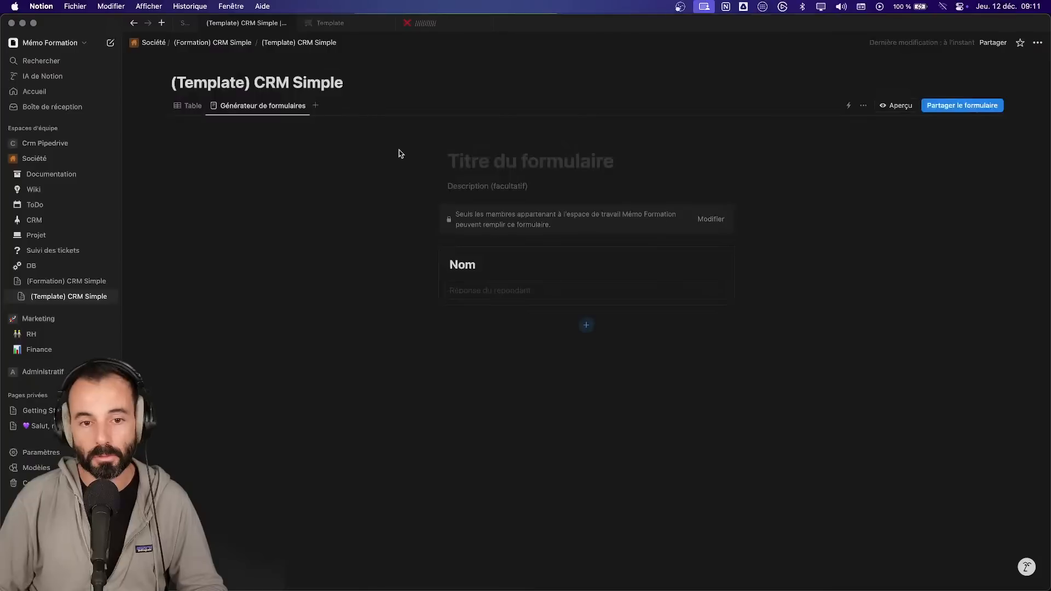
# - Title the form 'Vous avez un projet ?' with description 'Laissez-moi vos coordonnées', then preview it
pyautogui.click(484, 157)
pyautogui.write('Laissez-moi c')
pyautogui.press('BackSpace')
pyautogui.press('BackSpace')
pyautogui.press('super+a')
pyautogui.write('Vous avez un projet ?')
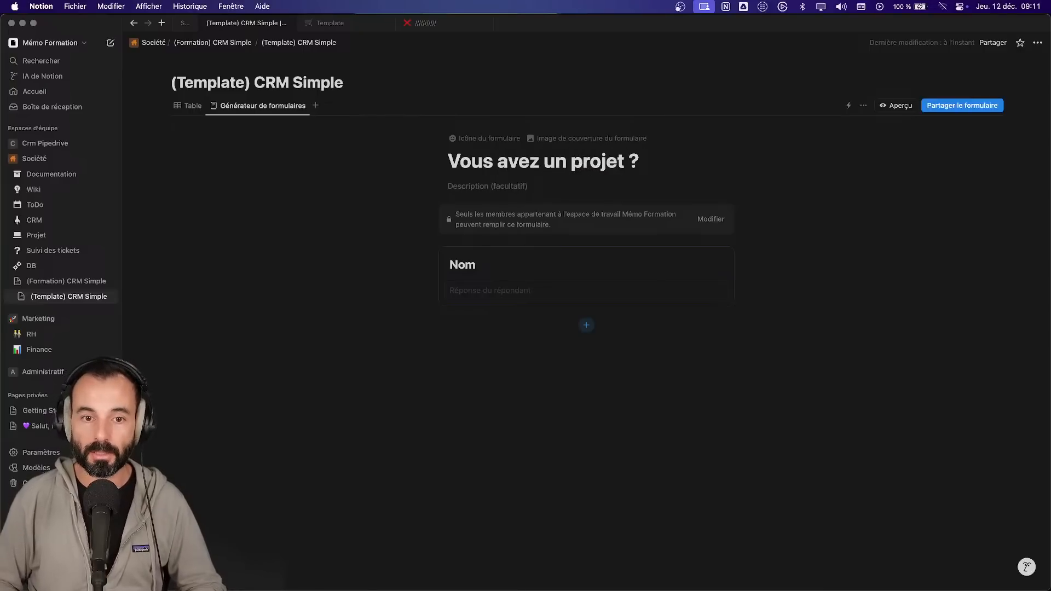
pyautogui.write('Laissez-moi vos coordonnées')
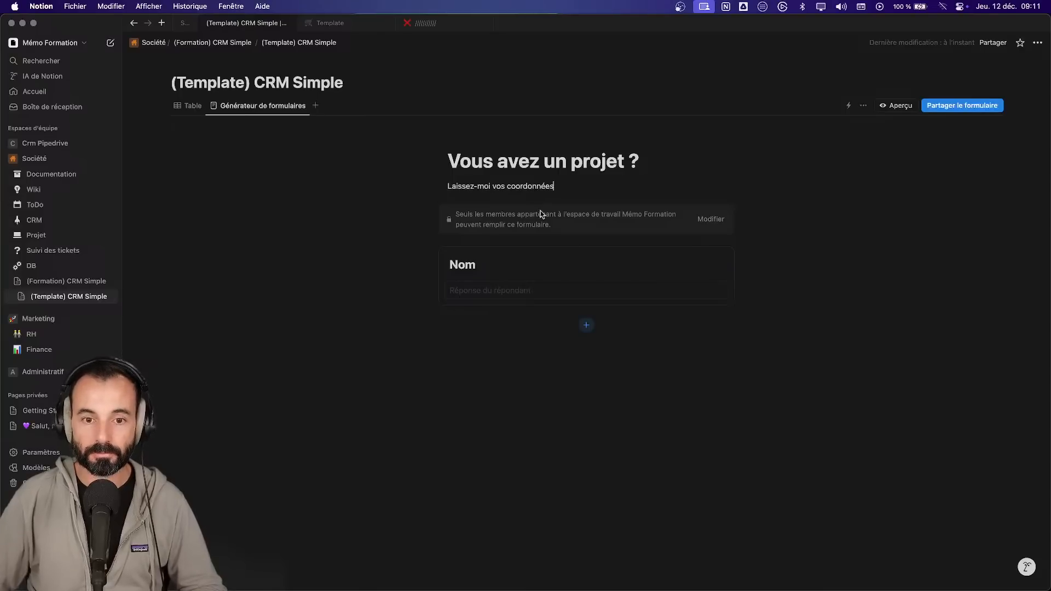
pyautogui.click(893, 106)
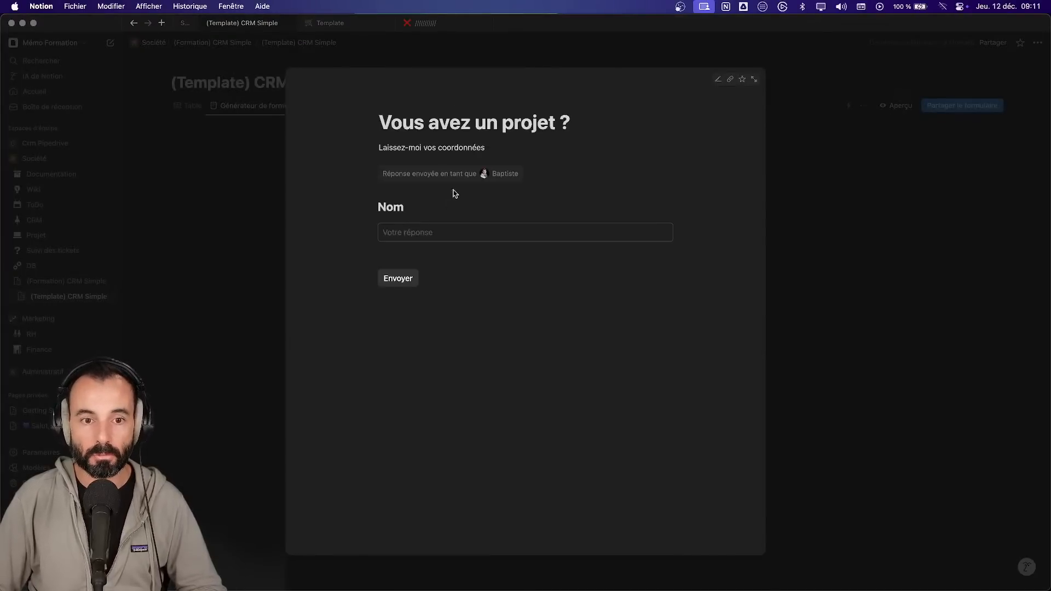
pyautogui.press('Escape')
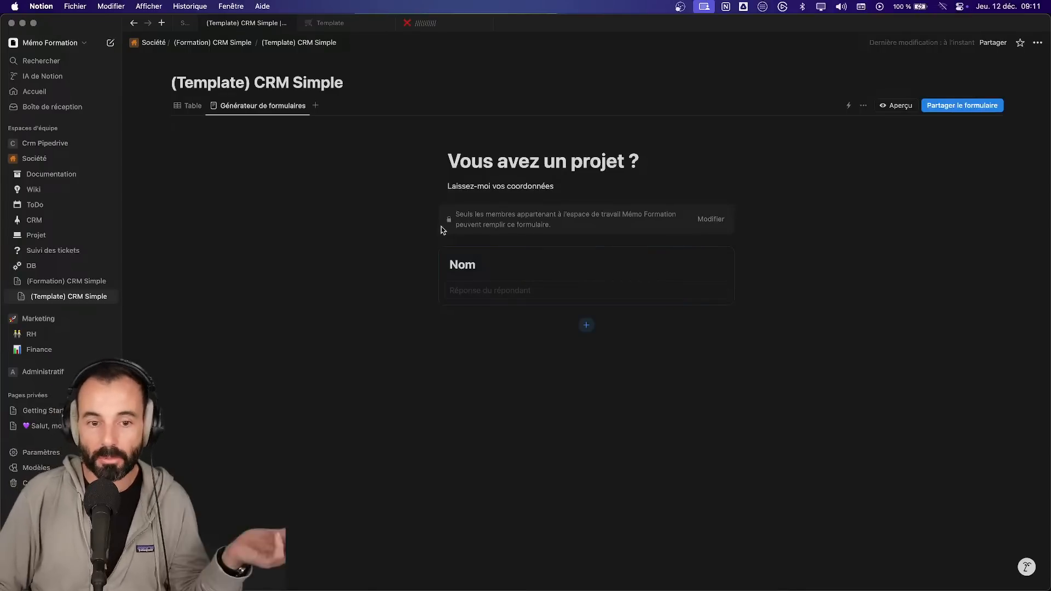
# - Give the Nom question the description 'Prénom + Nom' and make it required
pyautogui.click(509, 272)
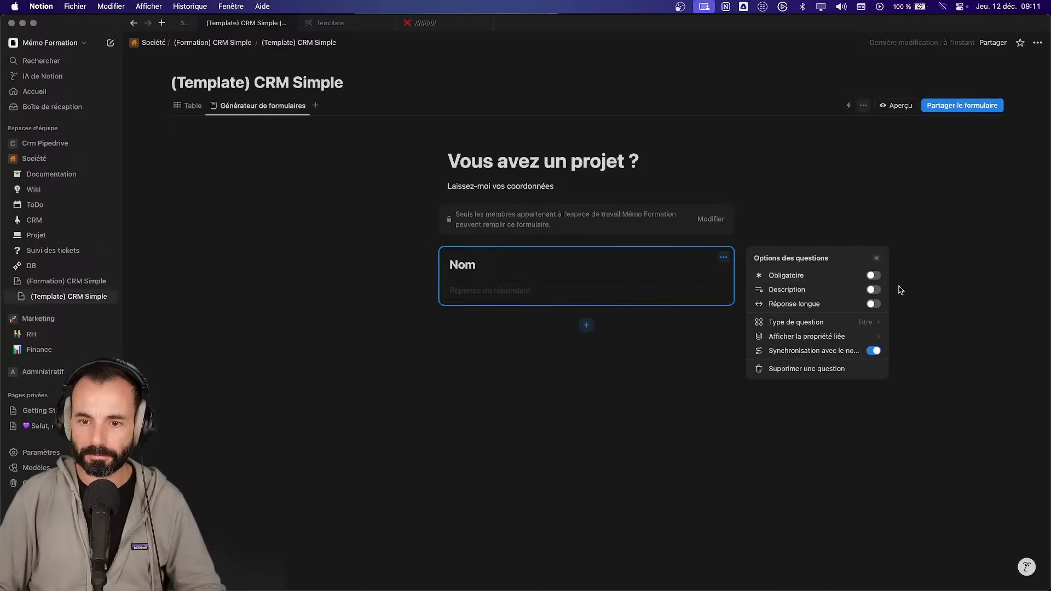
pyautogui.click(876, 290)
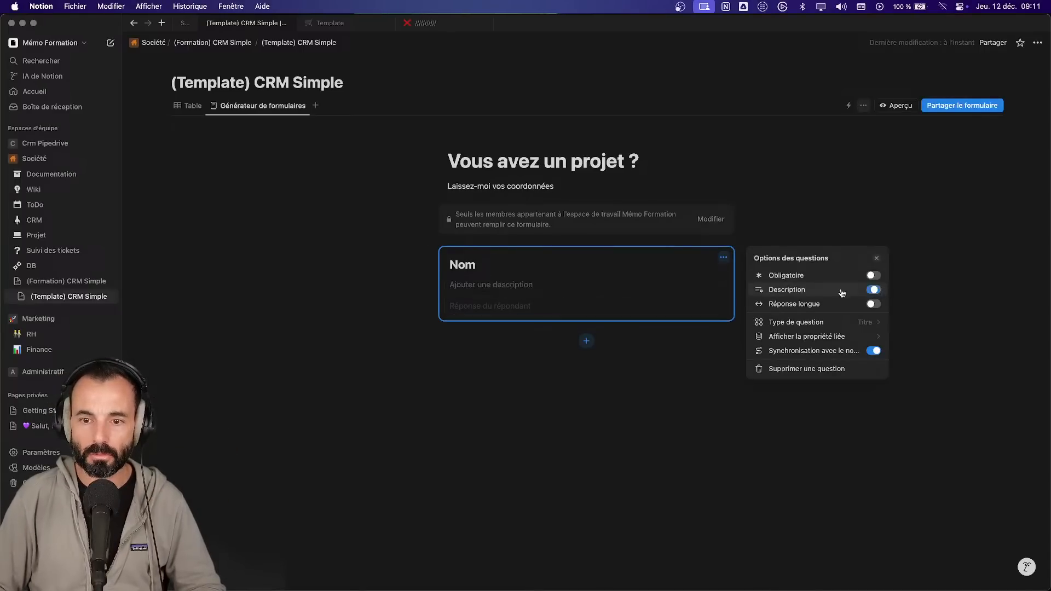
pyautogui.click(531, 286)
pyautogui.write('Prénom/')
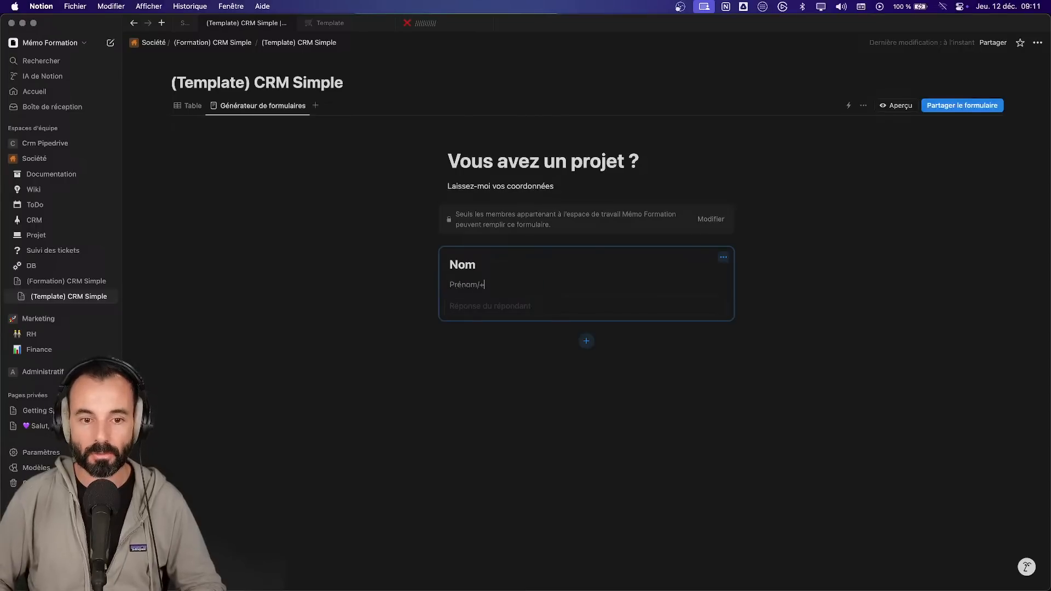
pyautogui.write(' +. B')
pyautogui.press('BackSpace')
pyautogui.press('BackSpace')
pyautogui.press('BackSpace')
pyautogui.write('Nom')
pyautogui.press('BackSpace')
pyautogui.press('BackSpace')
pyautogui.press('BackSpace')
pyautogui.press('BackSpace')
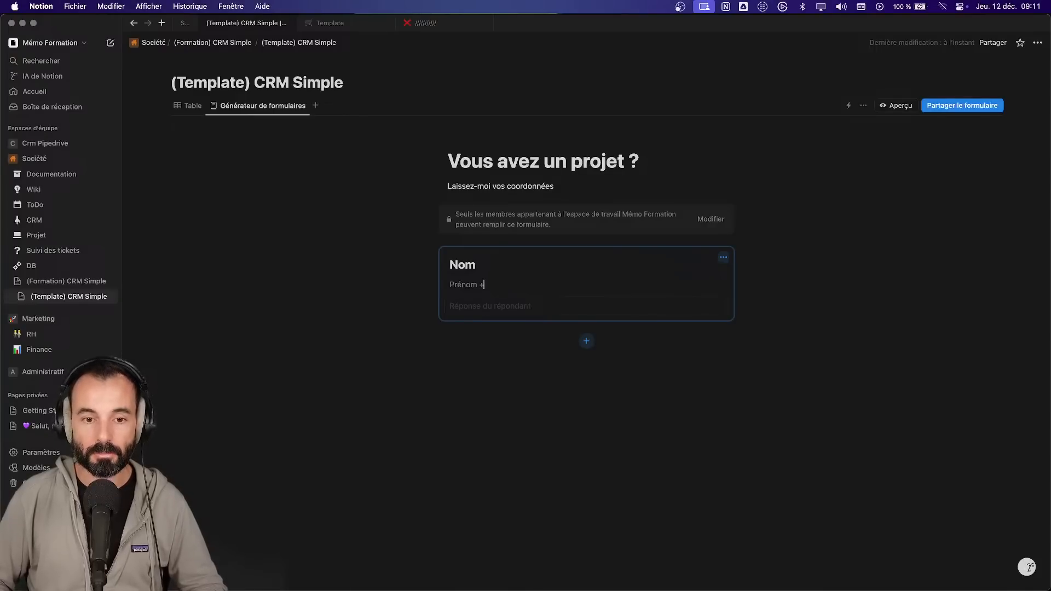
pyautogui.write('Nom')
pyautogui.click(486, 285)
pyautogui.click(723, 257)
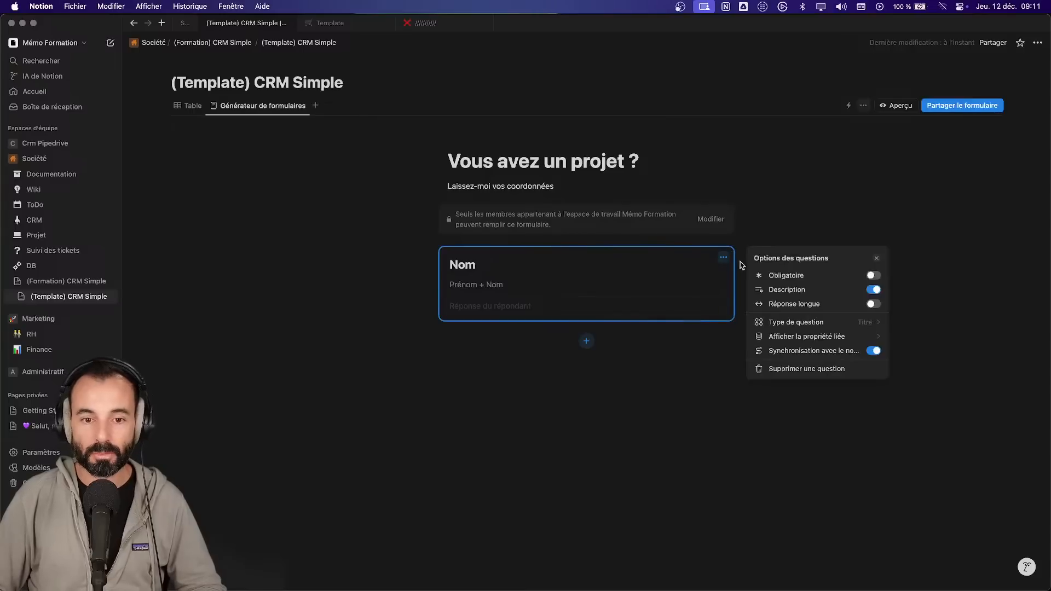
pyautogui.click(873, 276)
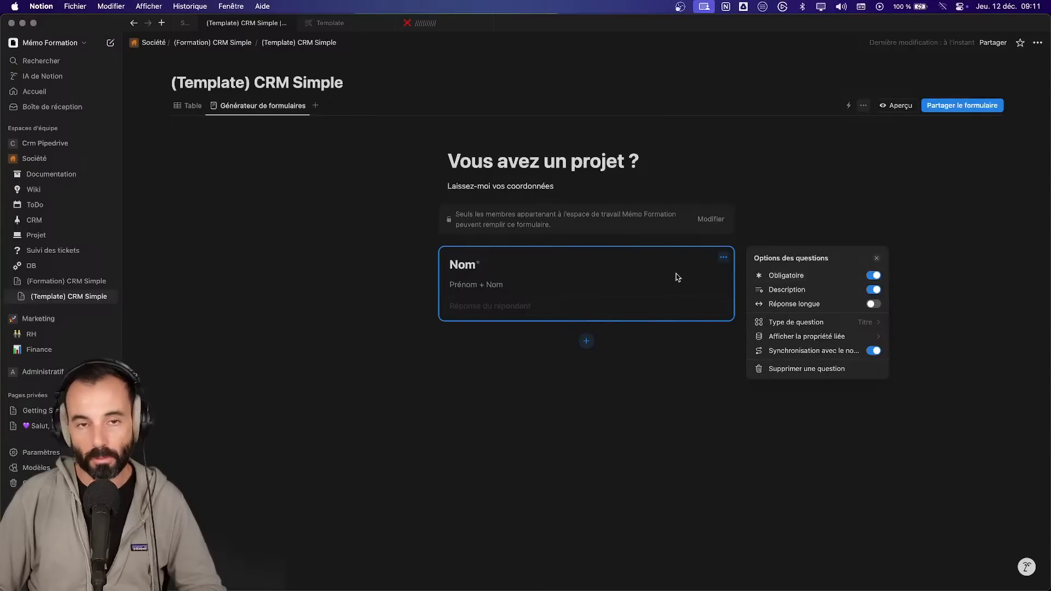
pyautogui.click(584, 344)
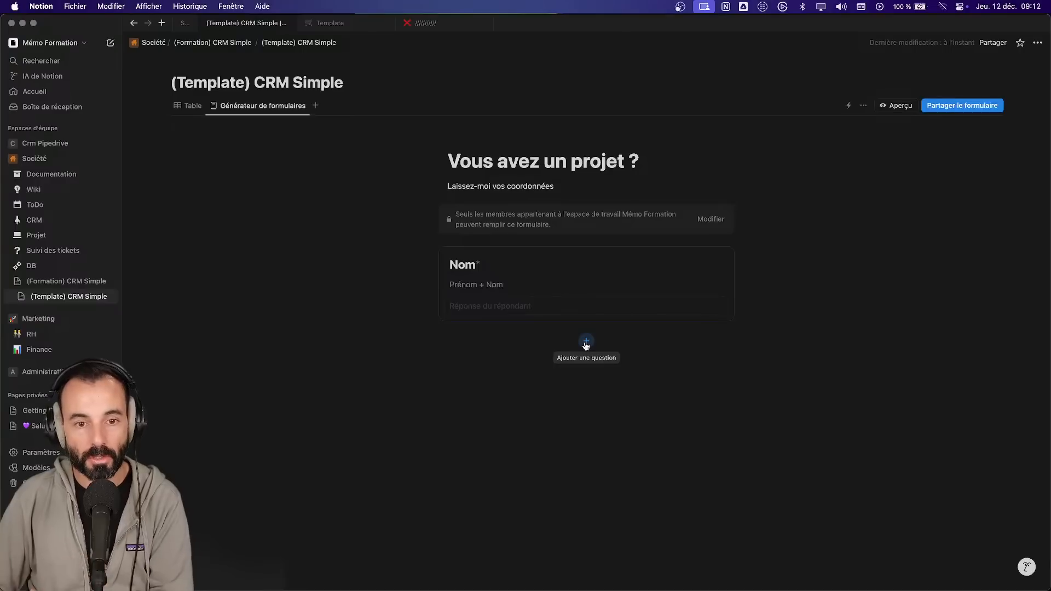
# - Add a required Adresse e-mail question and confirm the new E-mail column in the table
pyautogui.click(187, 104)
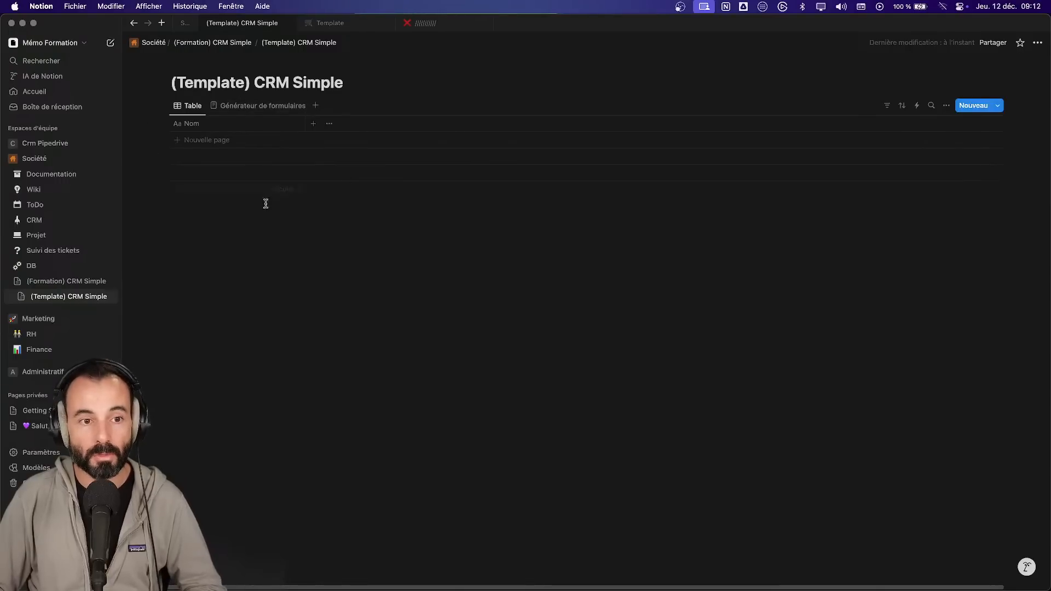
pyautogui.click(252, 106)
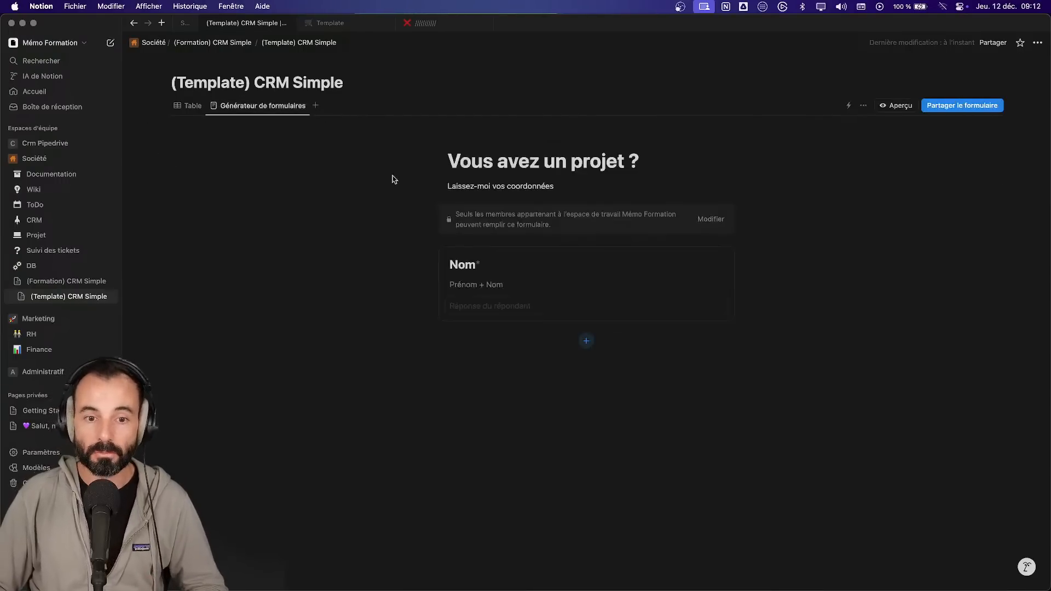
pyautogui.click(586, 341)
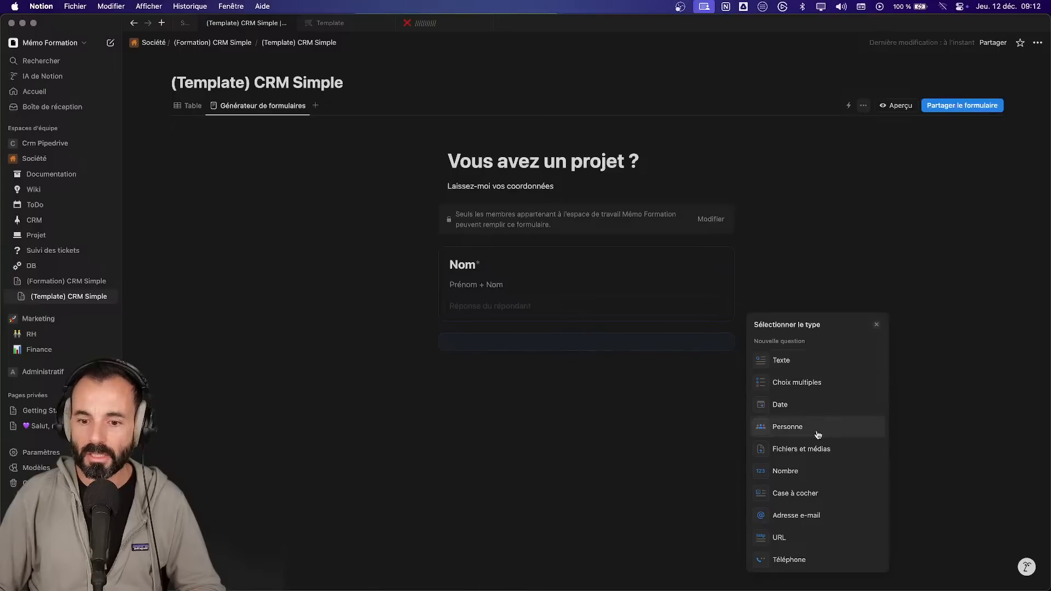
pyautogui.click(805, 516)
pyautogui.click(874, 362)
pyautogui.click(188, 106)
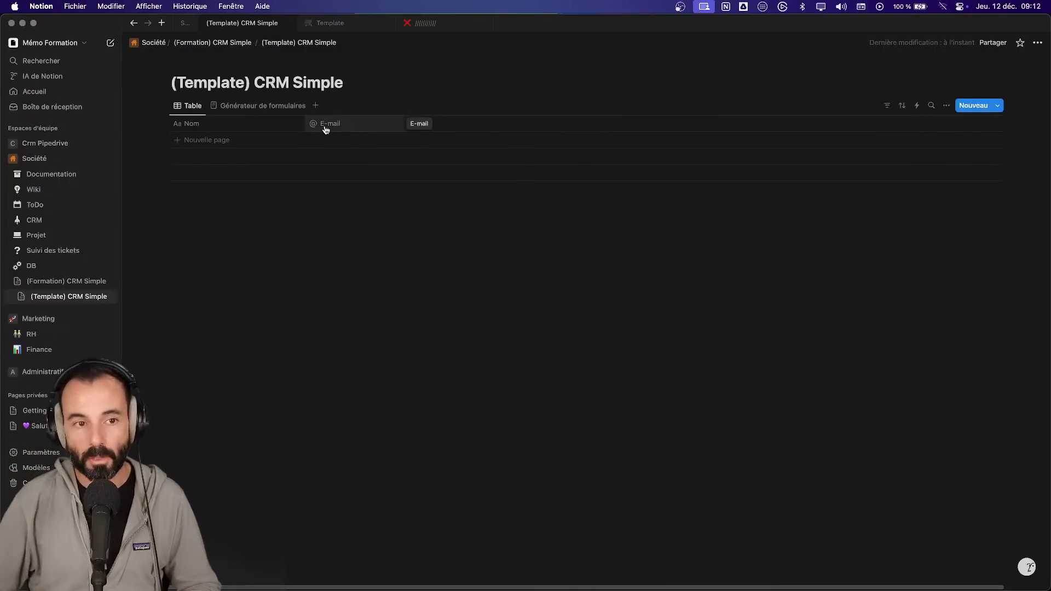
# - Review the Support notes' bullet about showing contacts in stages
pyautogui.click(185, 23)
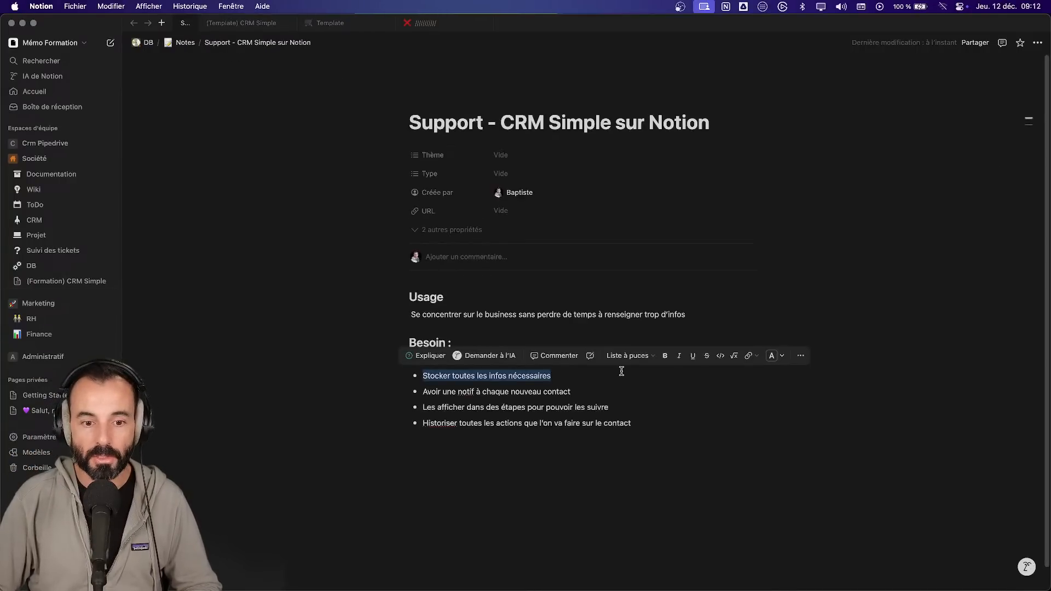
pyautogui.click(637, 407)
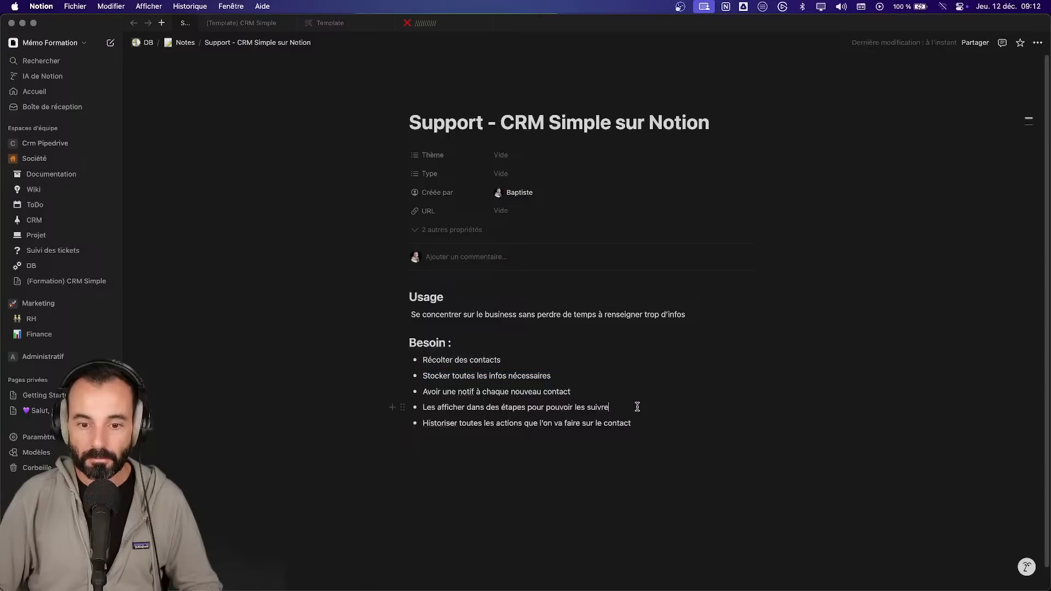
pyautogui.moveTo(638, 407); pyautogui.dragTo(414, 402)
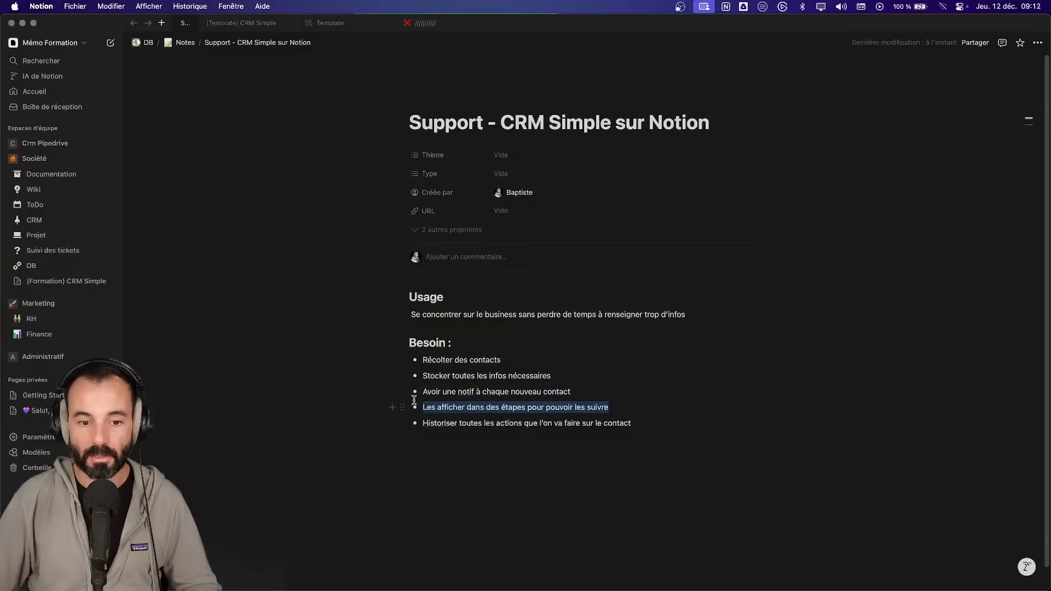
# - Rename the database's form view to 'Form prospect'
pyautogui.click(250, 24)
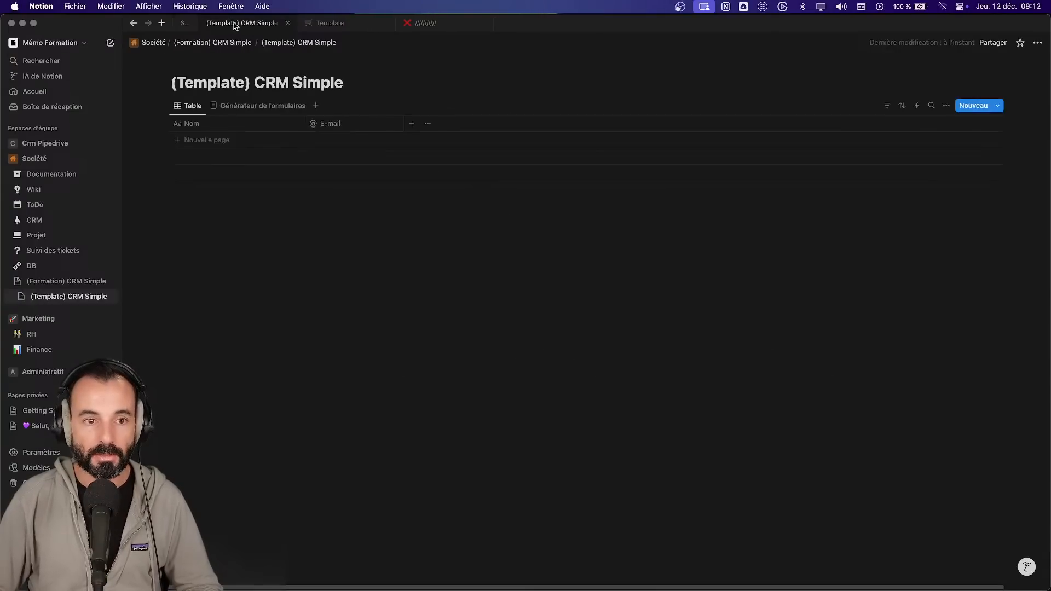
pyautogui.click(263, 105)
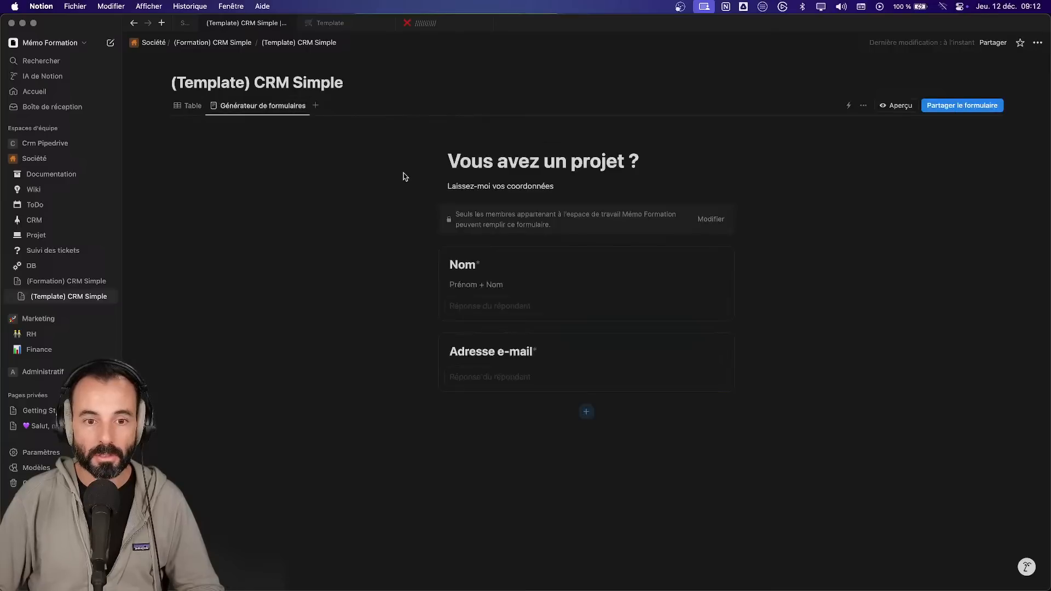
pyautogui.click(279, 105)
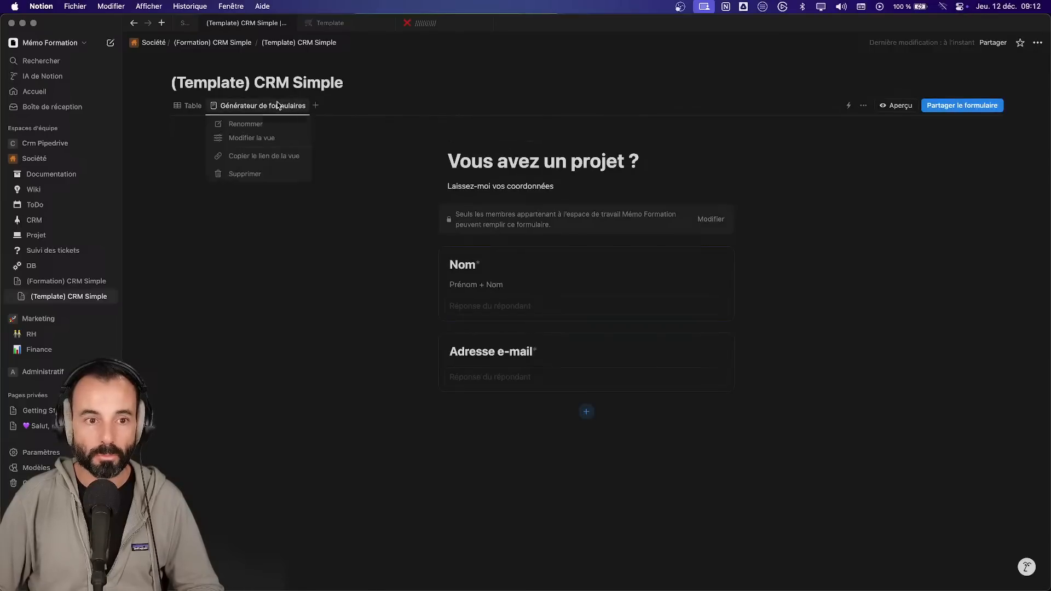
pyautogui.click(284, 124)
pyautogui.write('F')
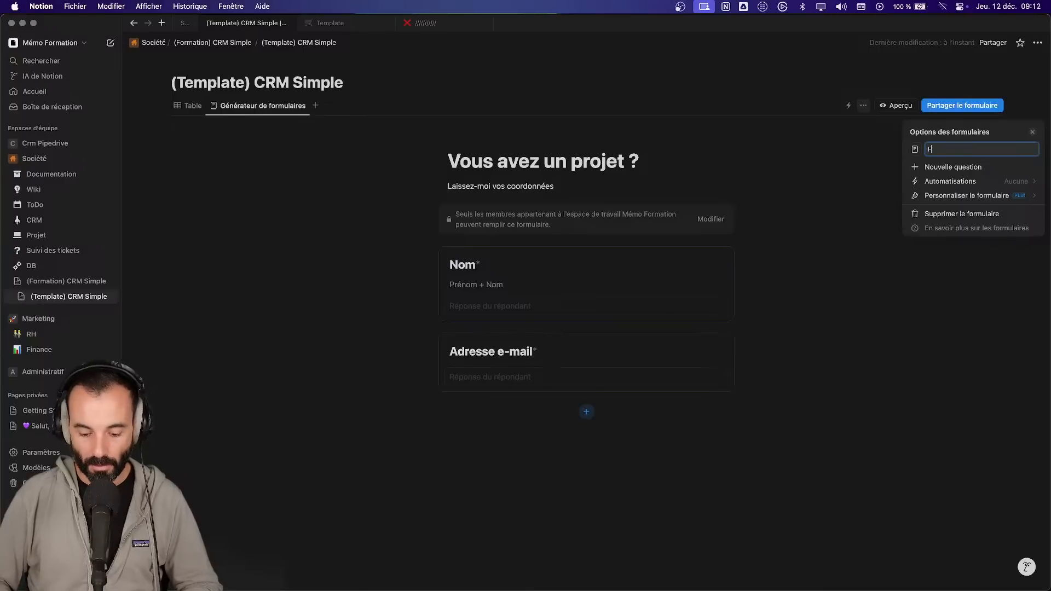
pyautogui.write('orm prospect')
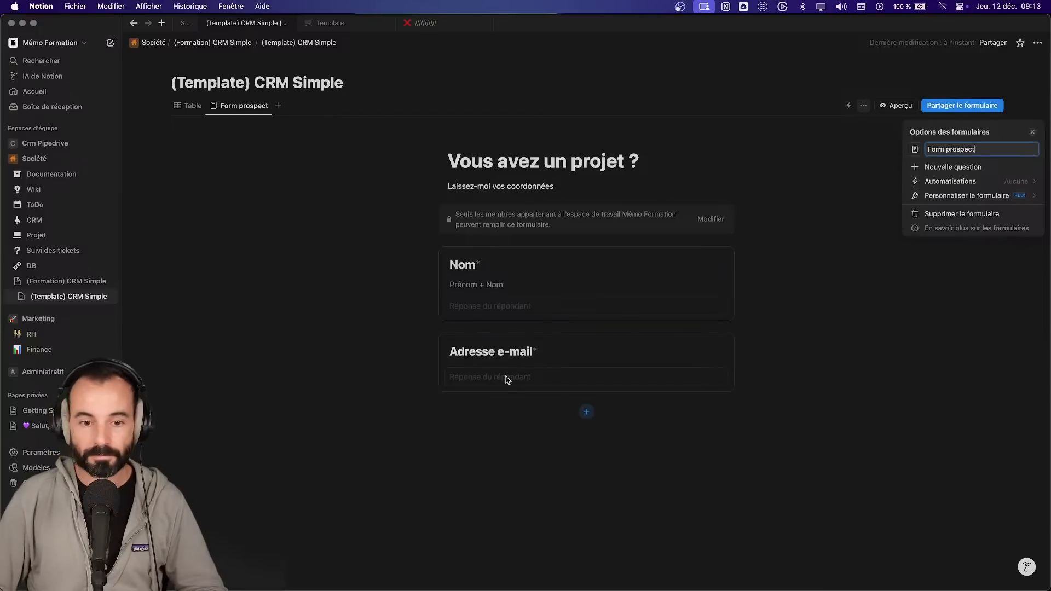
pyautogui.click(587, 412)
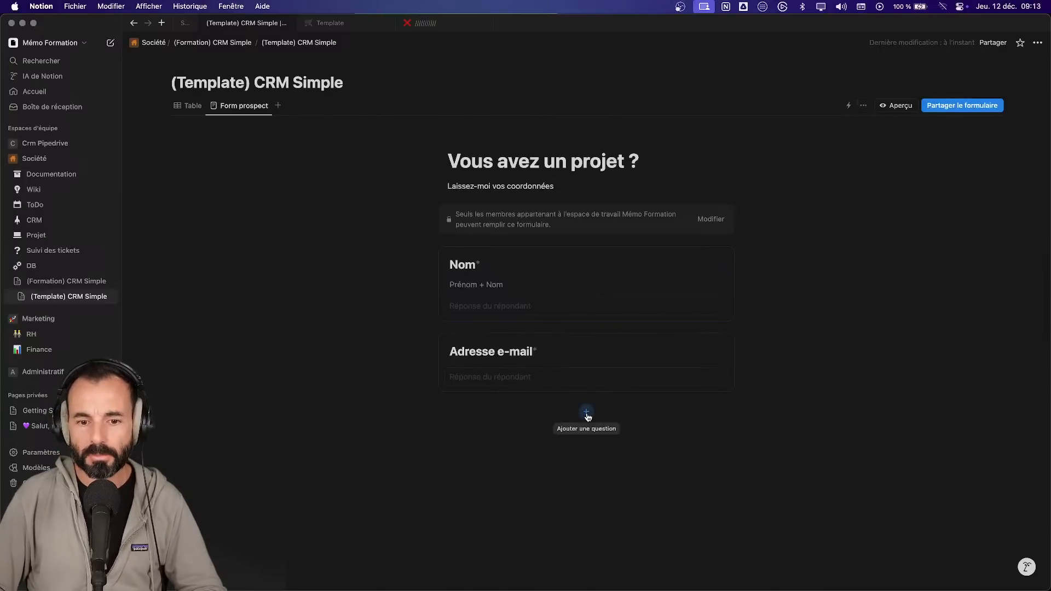
# - Add a text question named Société with a description line, leaving it optional
pyautogui.click(587, 412)
pyautogui.click(798, 364)
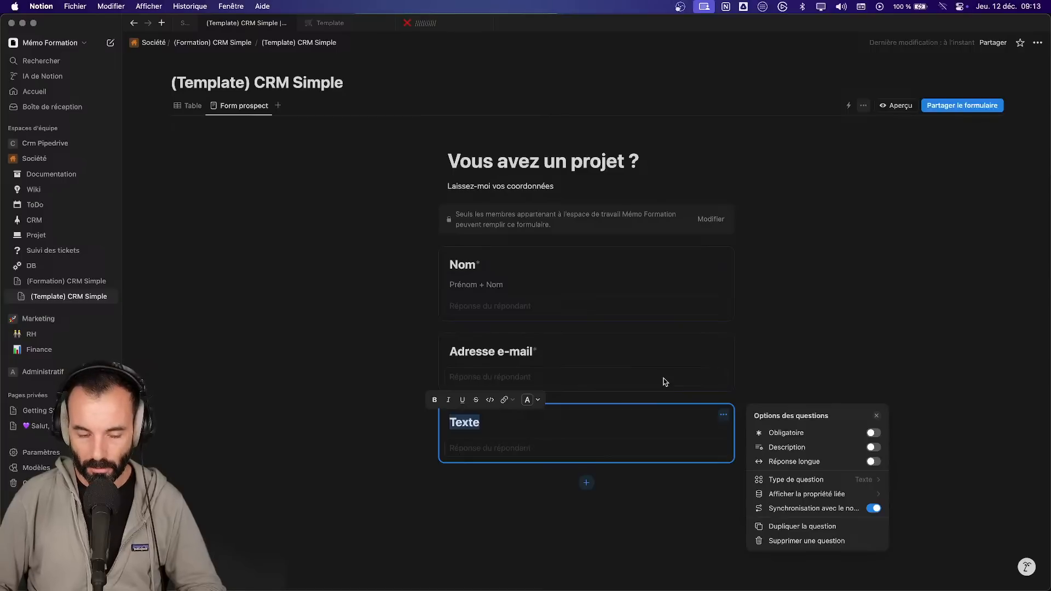
pyautogui.write('Société')
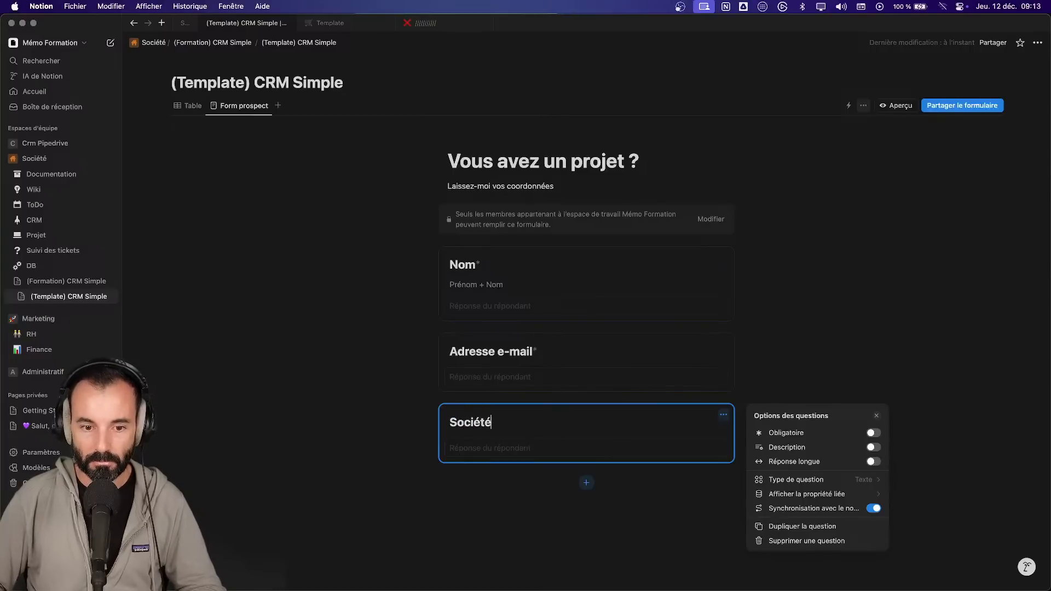
pyautogui.click(874, 447)
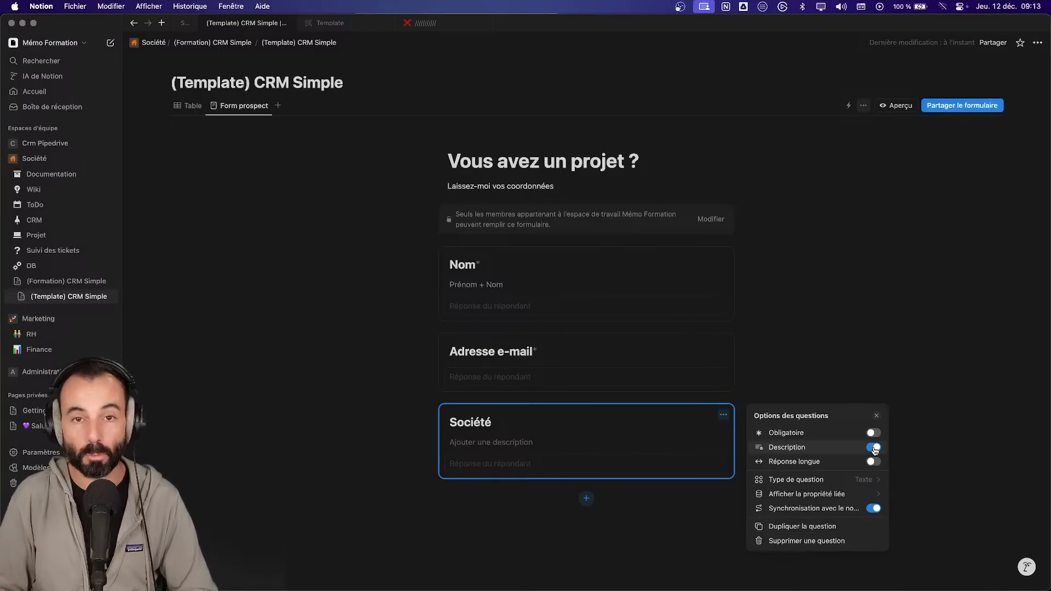
pyautogui.click(874, 432)
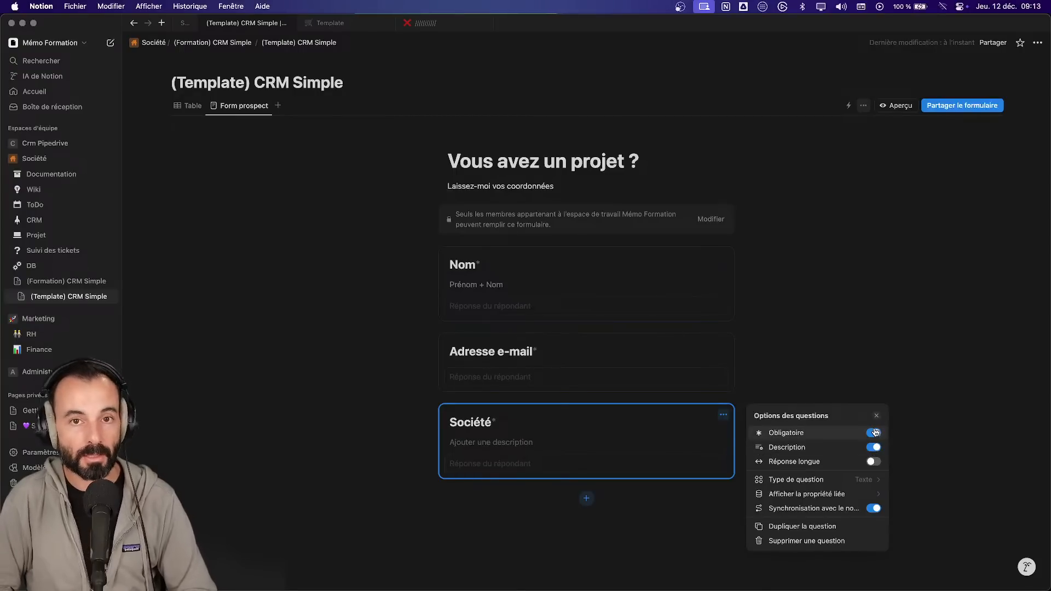
pyautogui.click(875, 432)
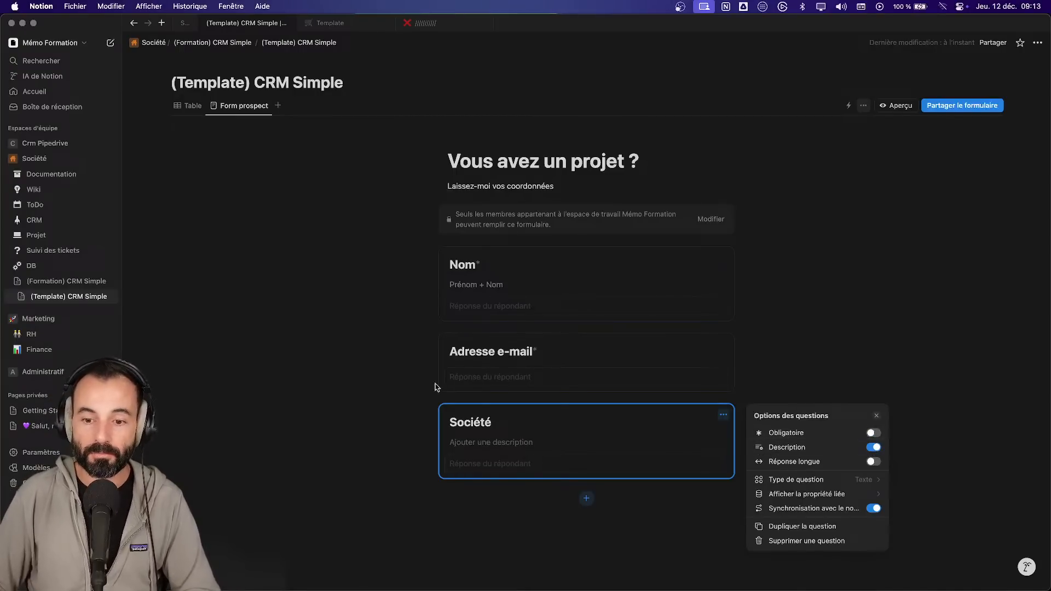
pyautogui.click(472, 445)
# - Give Société the description 'Laissez vide si vous êtes un particulier'
pyautogui.write('Laissez ')
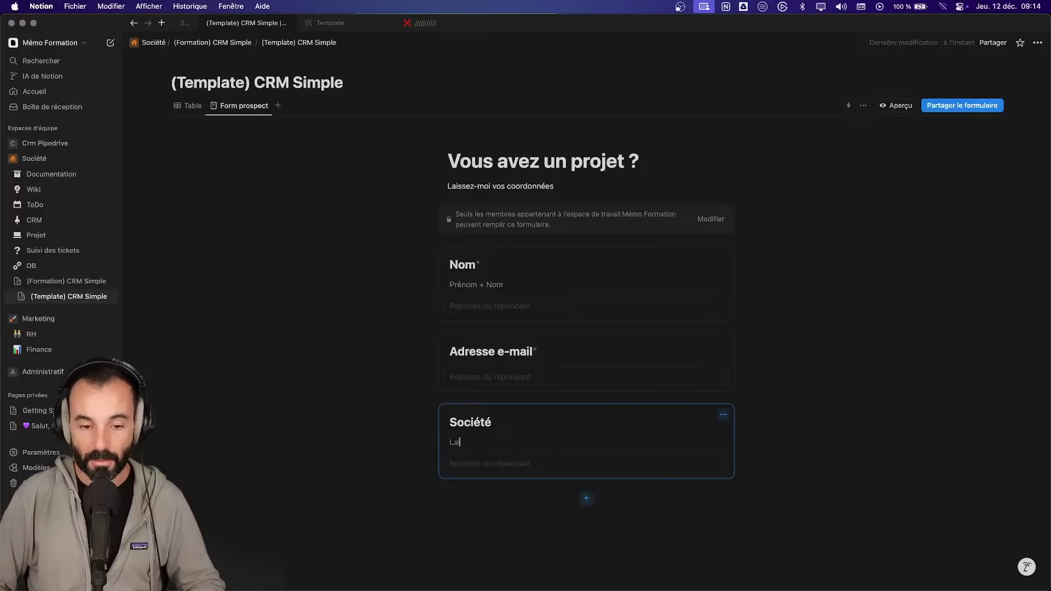
pyautogui.write('vide si vo')
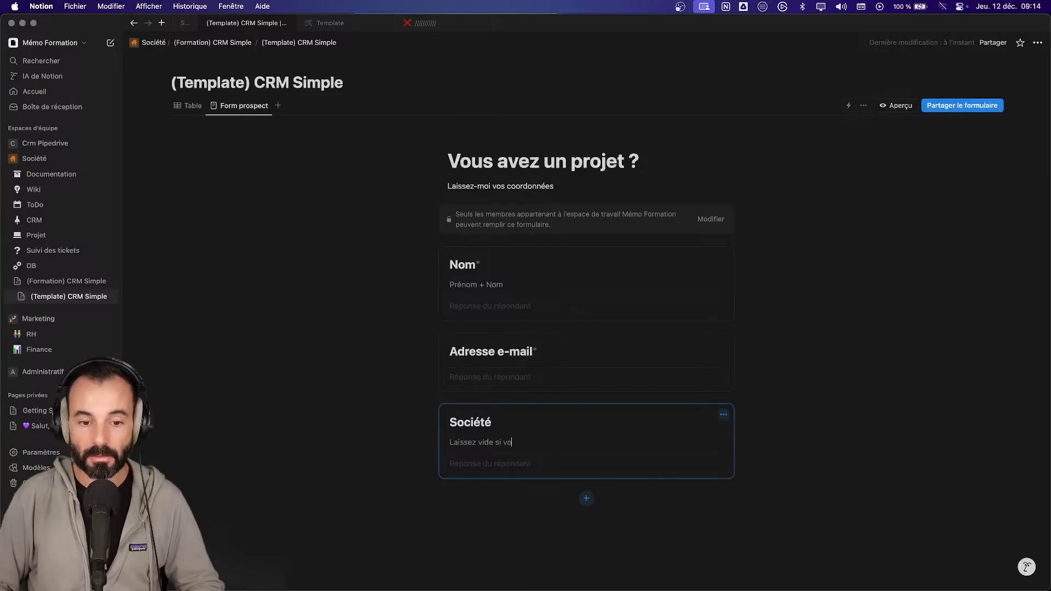
pyautogui.write('us êtes un particulier')
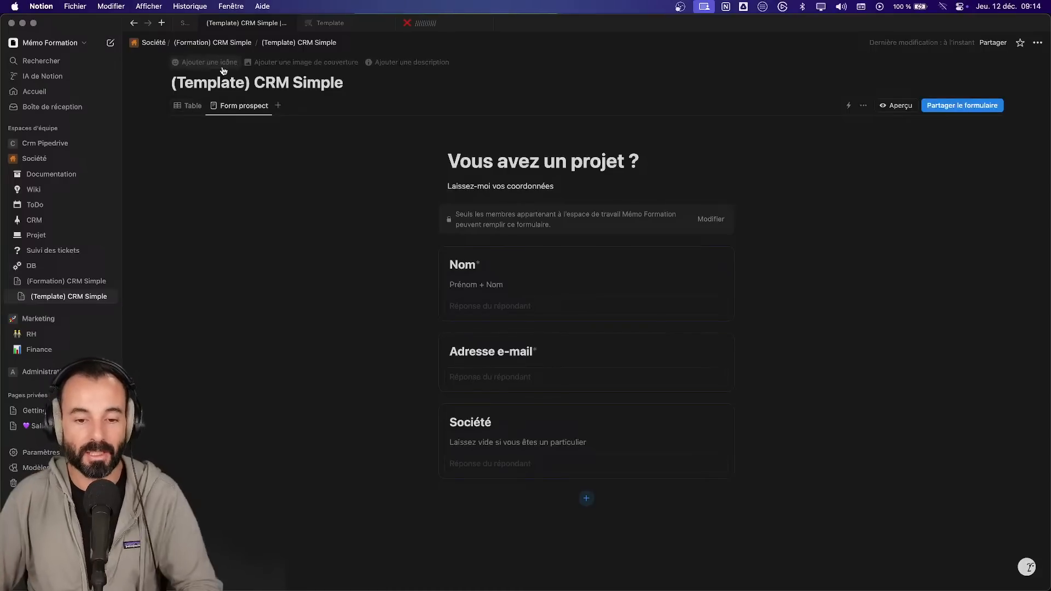
# - Add a checkbox question named Intérêt with the label 'Catégorie 1'
pyautogui.click(586, 499)
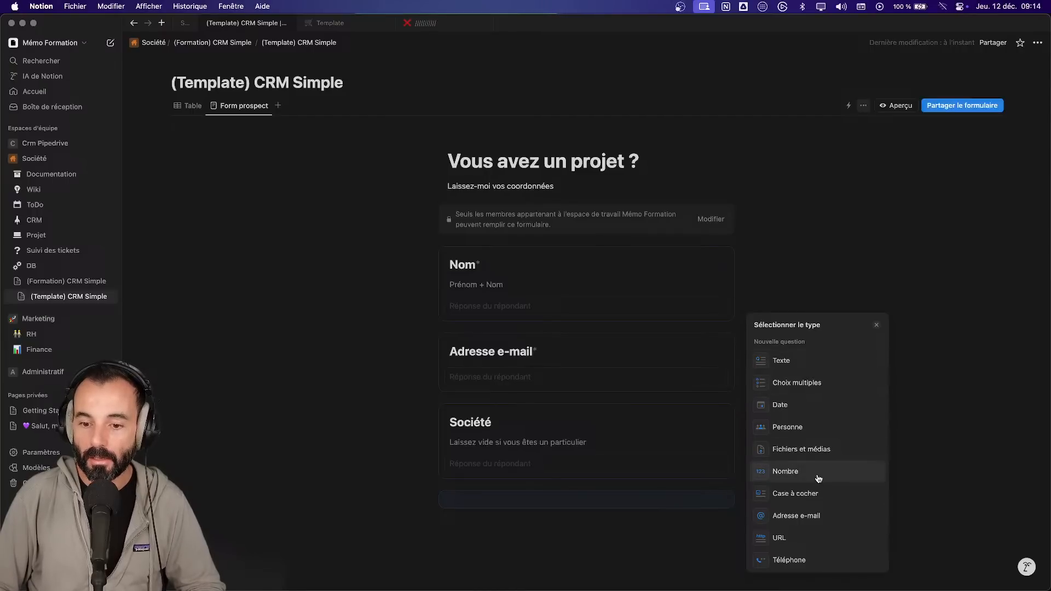
pyautogui.click(817, 494)
pyautogui.write('Intérêt')
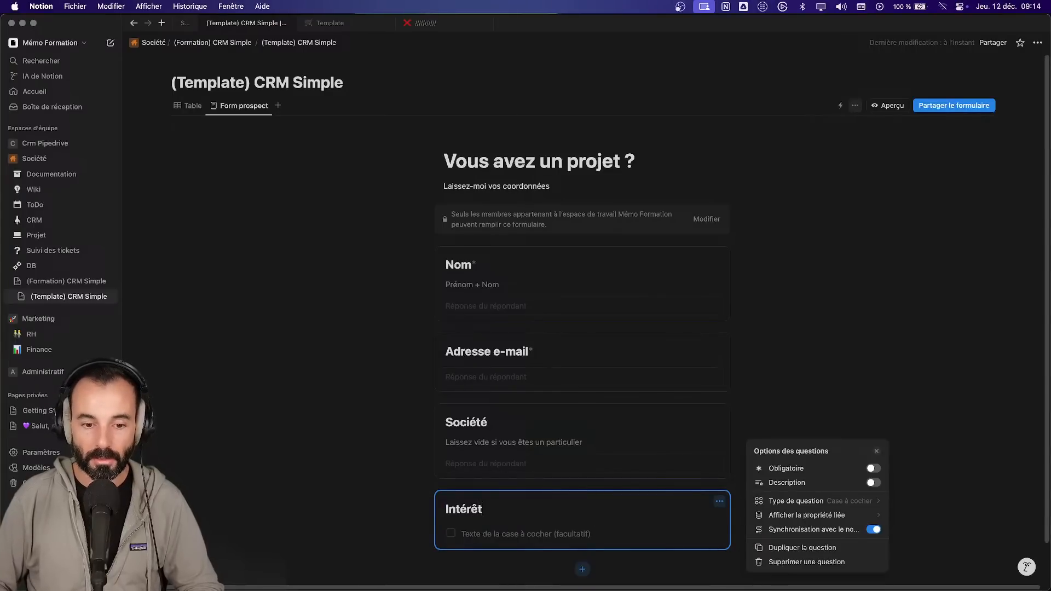
pyautogui.click(488, 534)
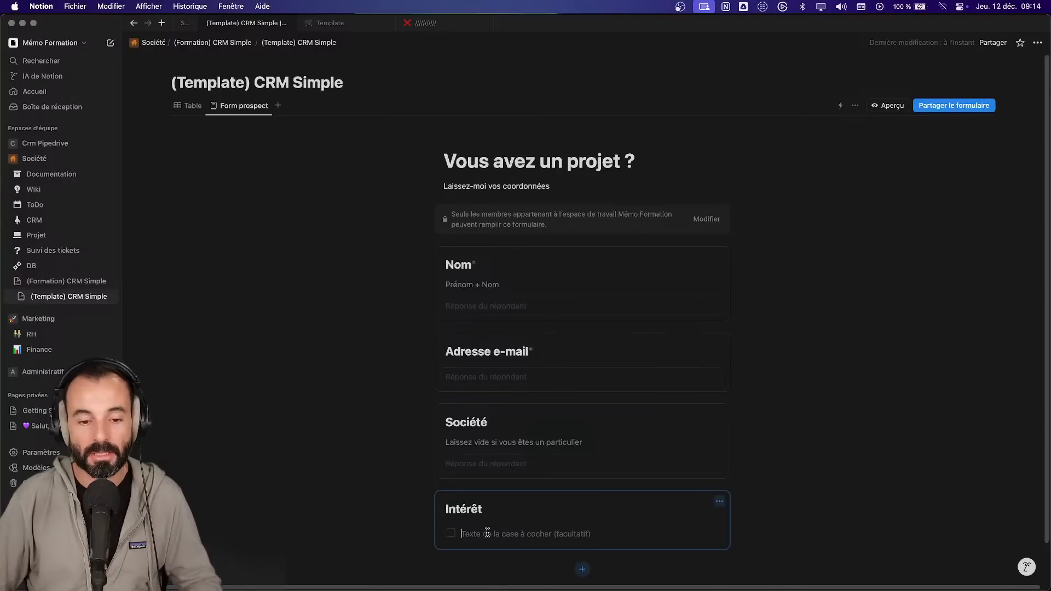
pyautogui.write('Catég')
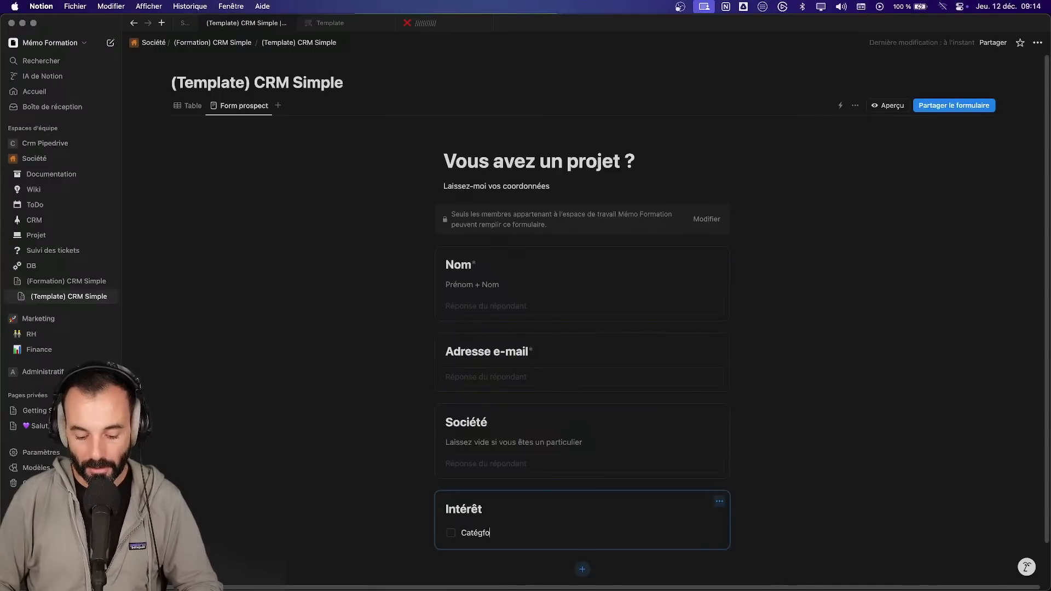
pyautogui.write('orie 1')
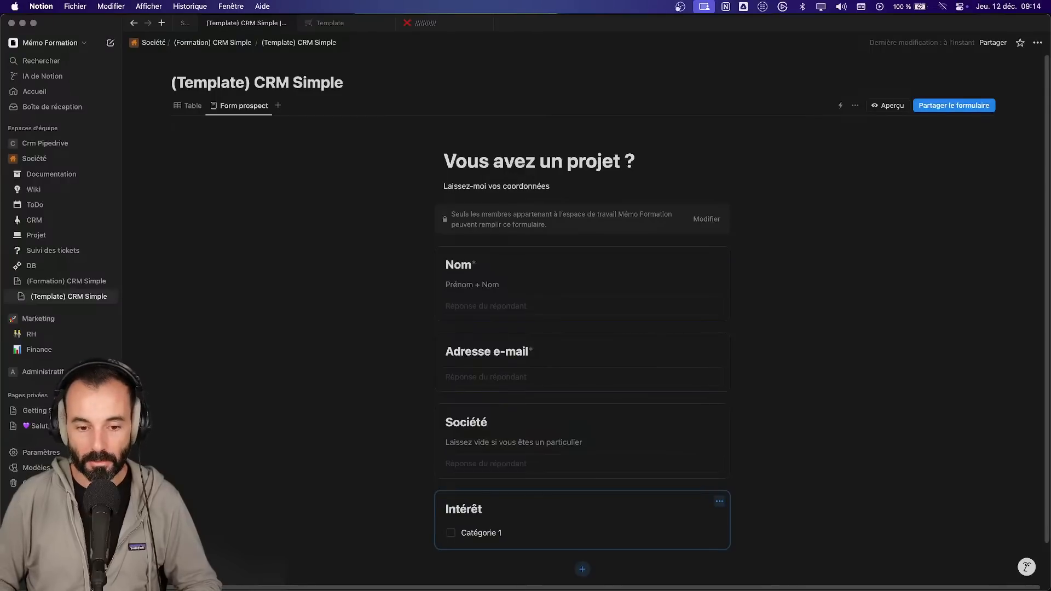
# - Check the Intérêt question's linked property type, leave it unchanged, and view the table
pyautogui.click(567, 540)
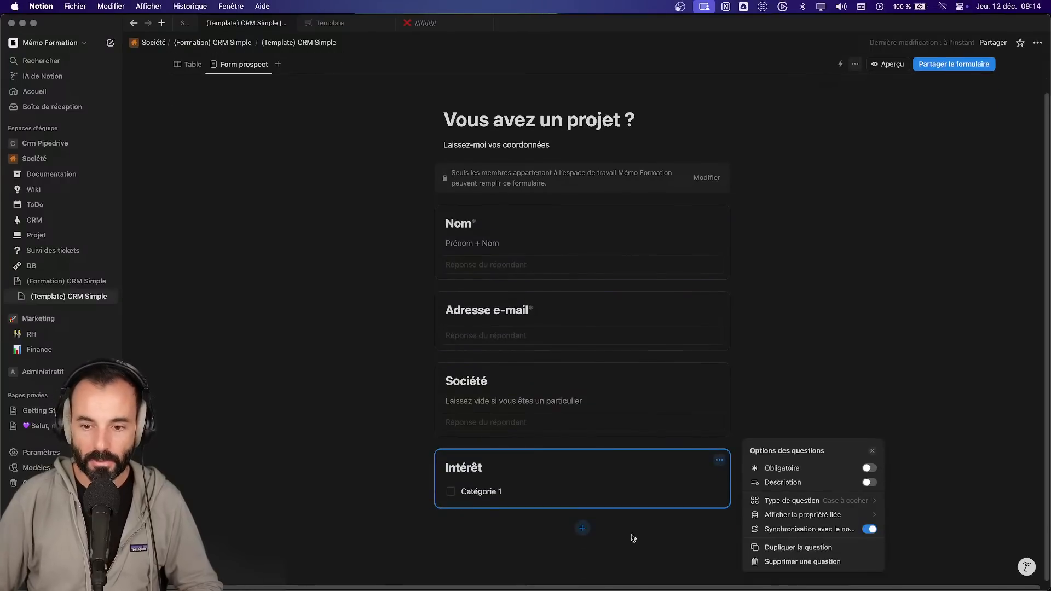
pyautogui.click(846, 501)
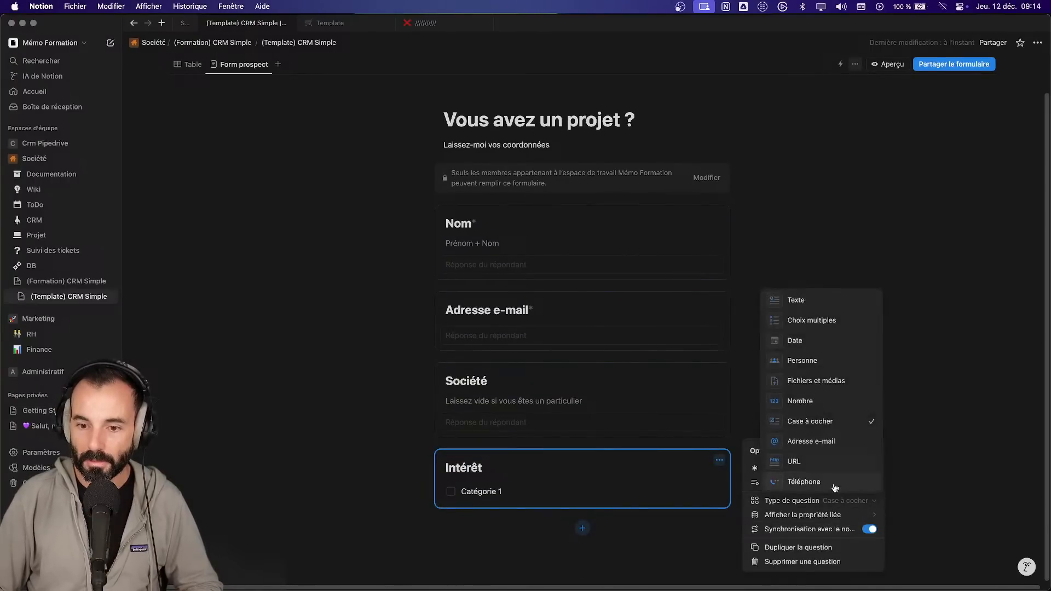
pyautogui.click(828, 515)
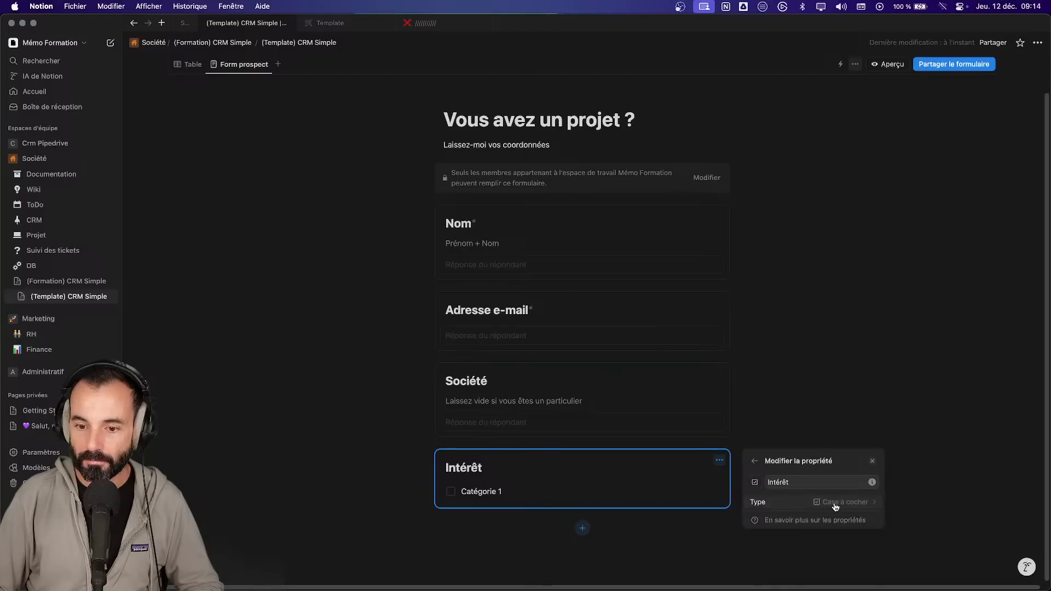
pyautogui.click(846, 502)
pyautogui.click(570, 499)
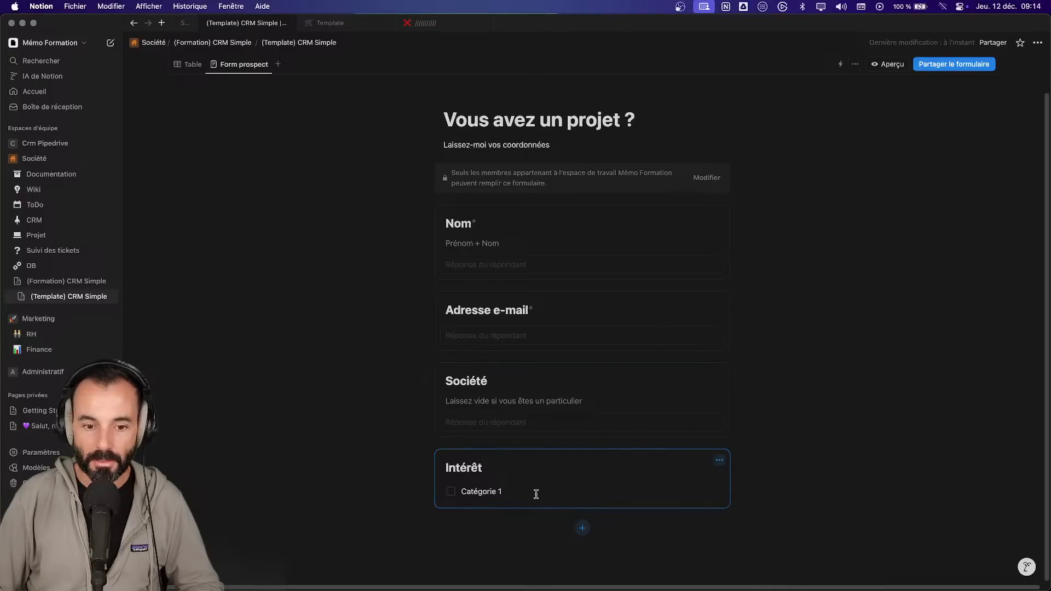
pyautogui.click(187, 64)
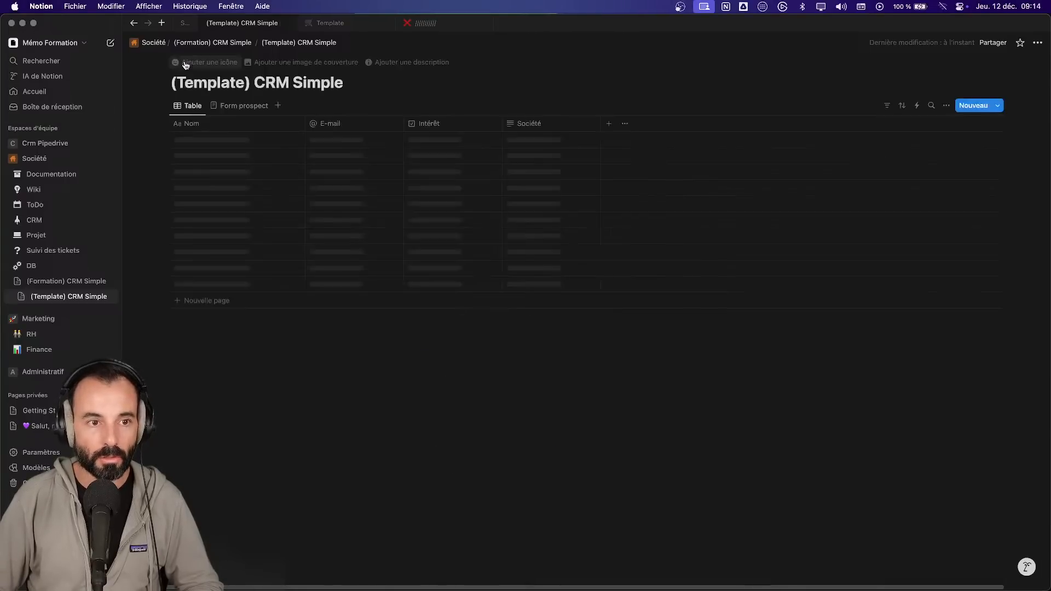
# - Inspect the Intérêt column's property type in the table without changing it
pyautogui.click(435, 126)
pyautogui.click(468, 160)
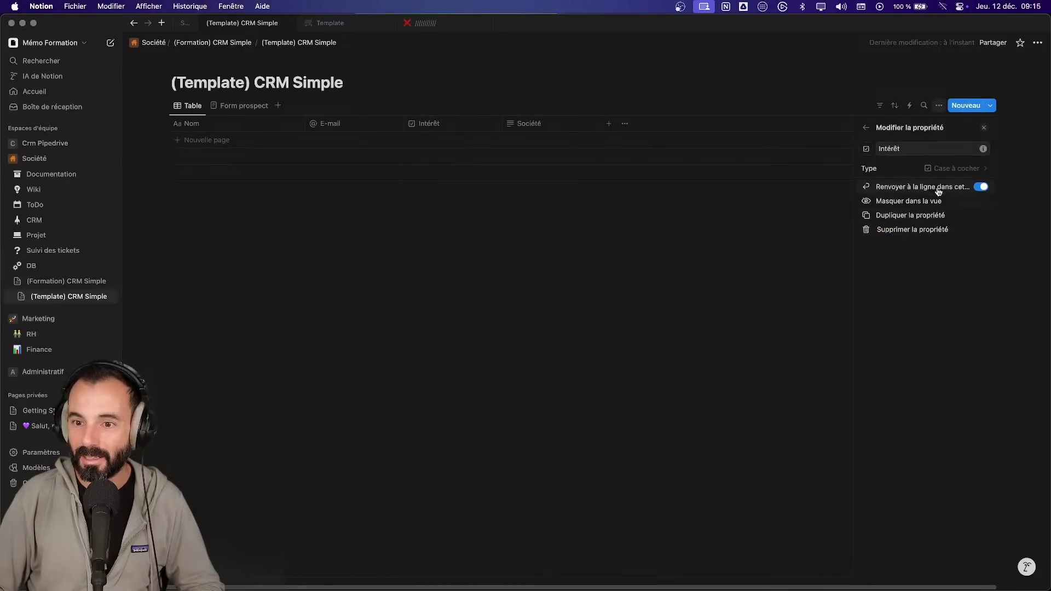
pyautogui.click(944, 168)
pyautogui.click(823, 183)
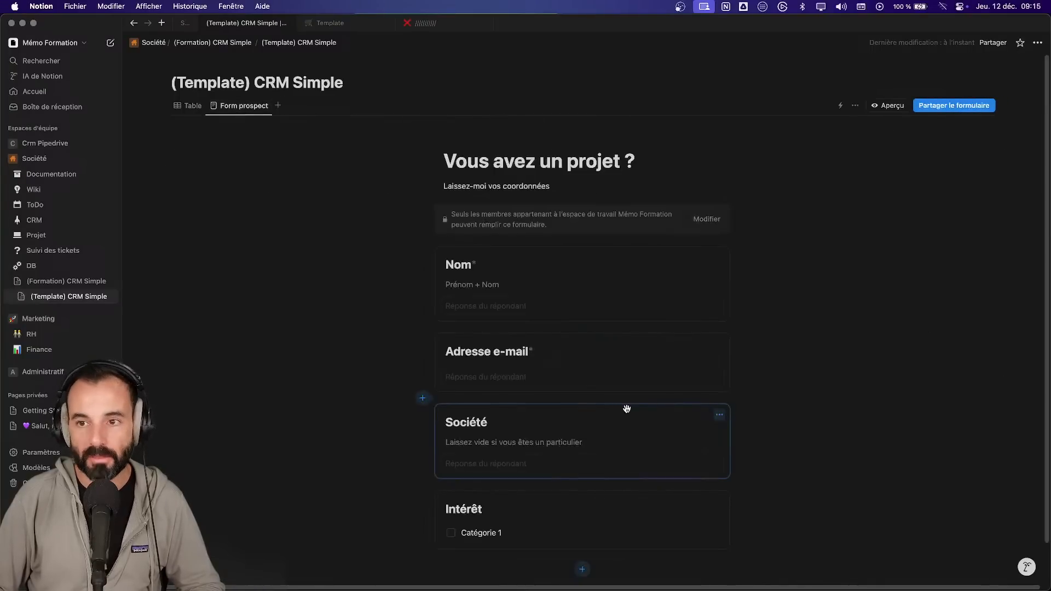
# - Delete the Intérêt checkbox question from the prospect form
pyautogui.click(723, 504)
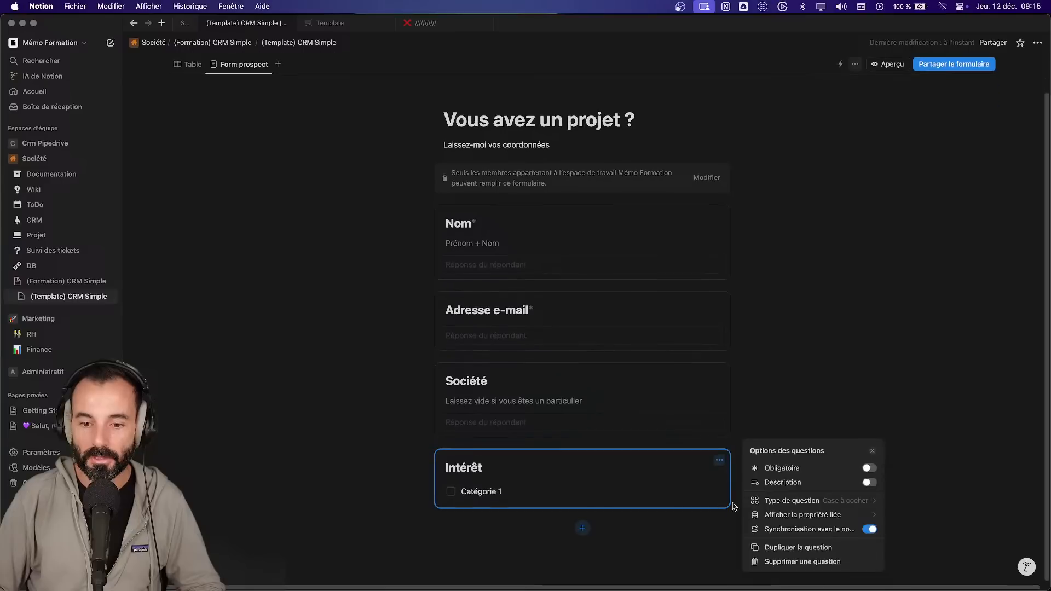
pyautogui.click(805, 563)
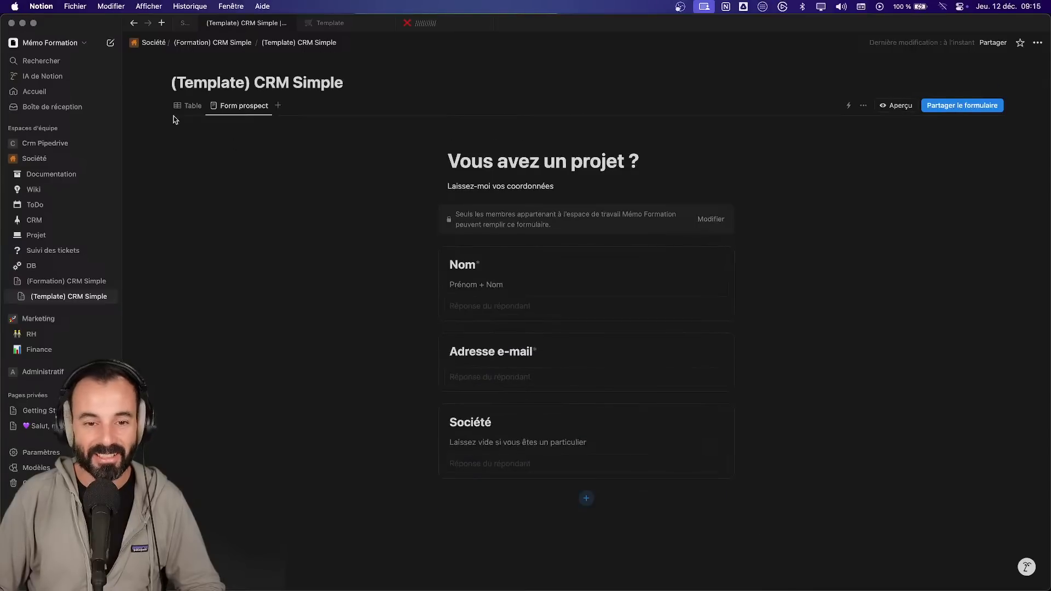
pyautogui.click(187, 106)
pyautogui.click(257, 106)
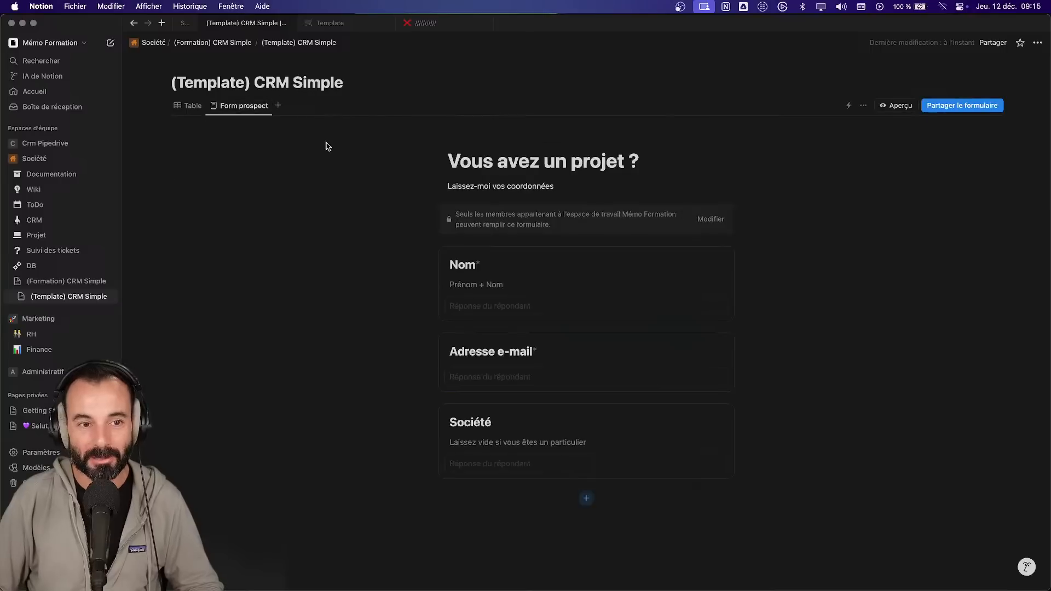
pyautogui.click(590, 499)
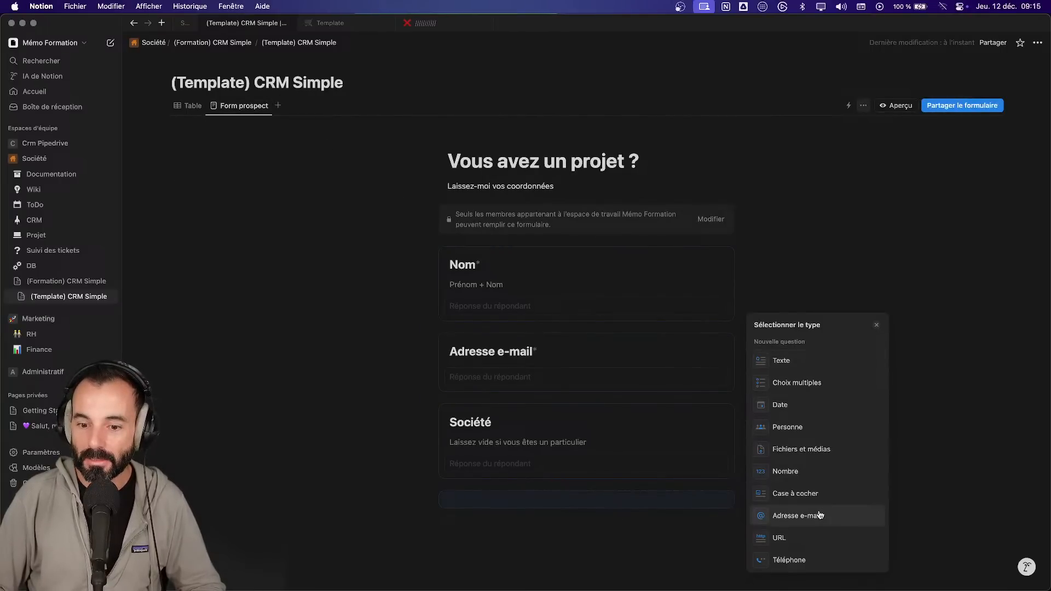
# - Add a multiple-choice question limited to a maximum selection of 1
pyautogui.click(802, 383)
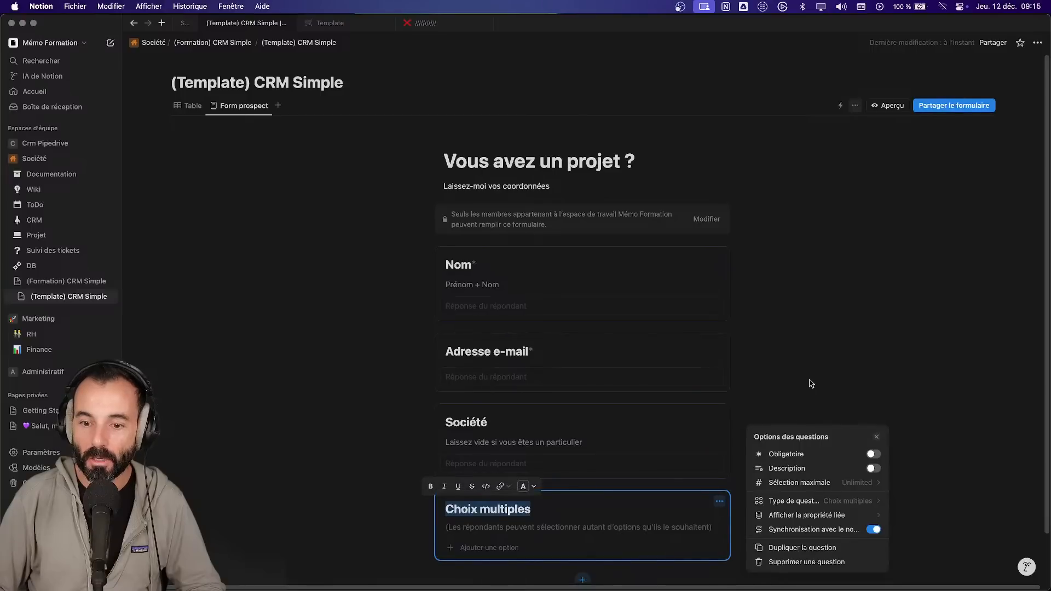
pyautogui.click(877, 483)
pyautogui.click(862, 515)
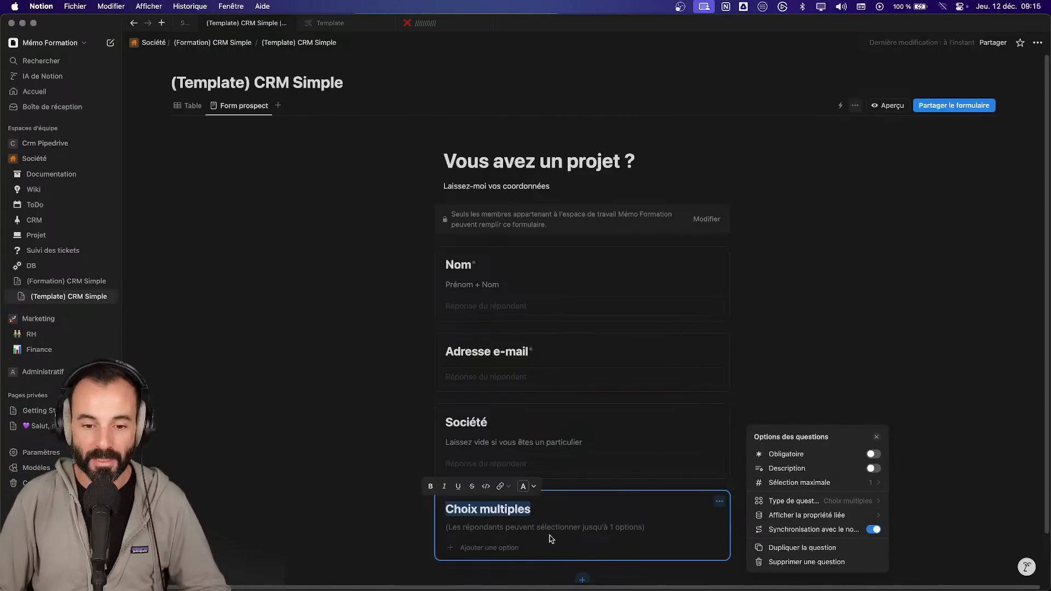
# - Give the choice question options Catégorie 1, Catégorie 2 and Catégorie 3
pyautogui.click(510, 545)
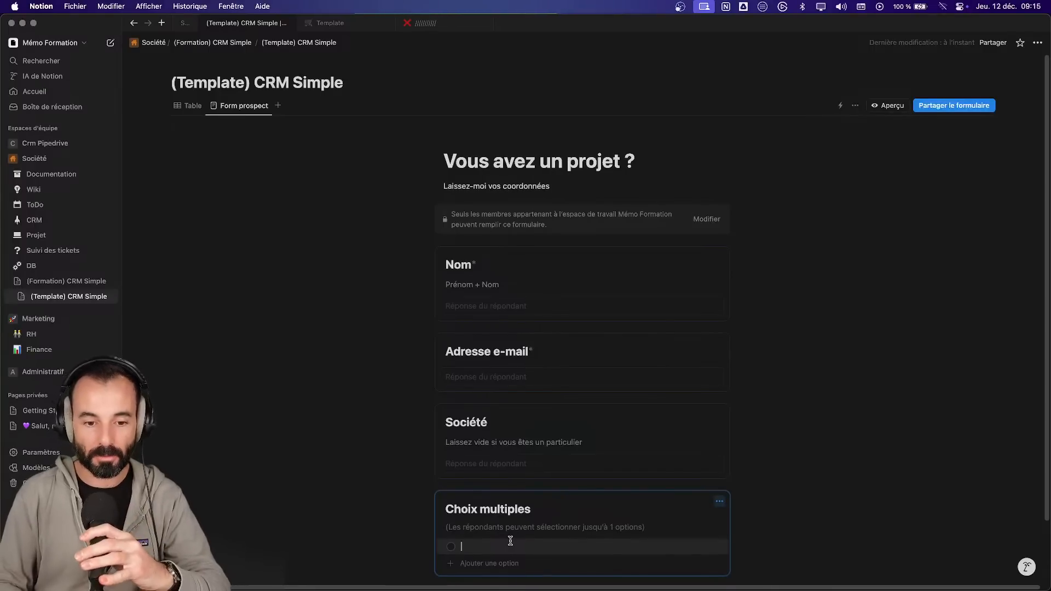
pyautogui.write('Ca')
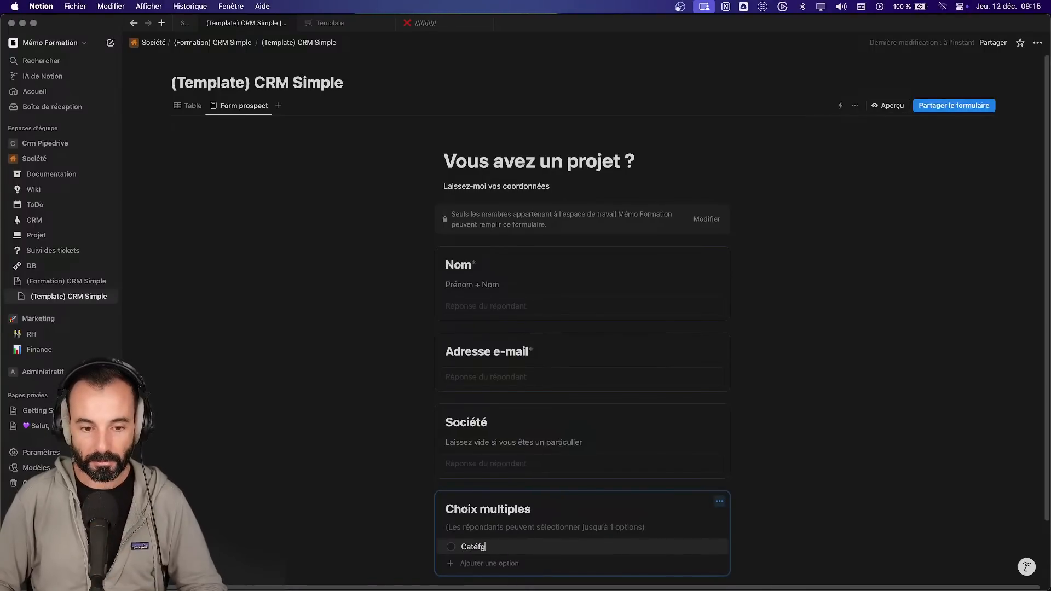
pyautogui.write('tégorie 1')
pyautogui.press('Return')
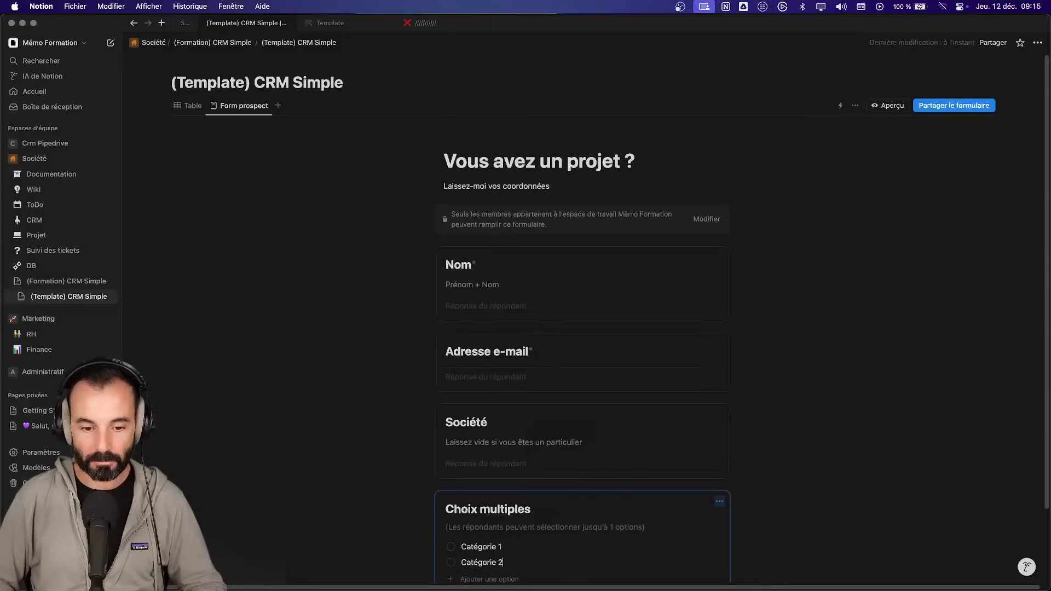
pyautogui.press('Return')
pyautogui.write('Catégori')
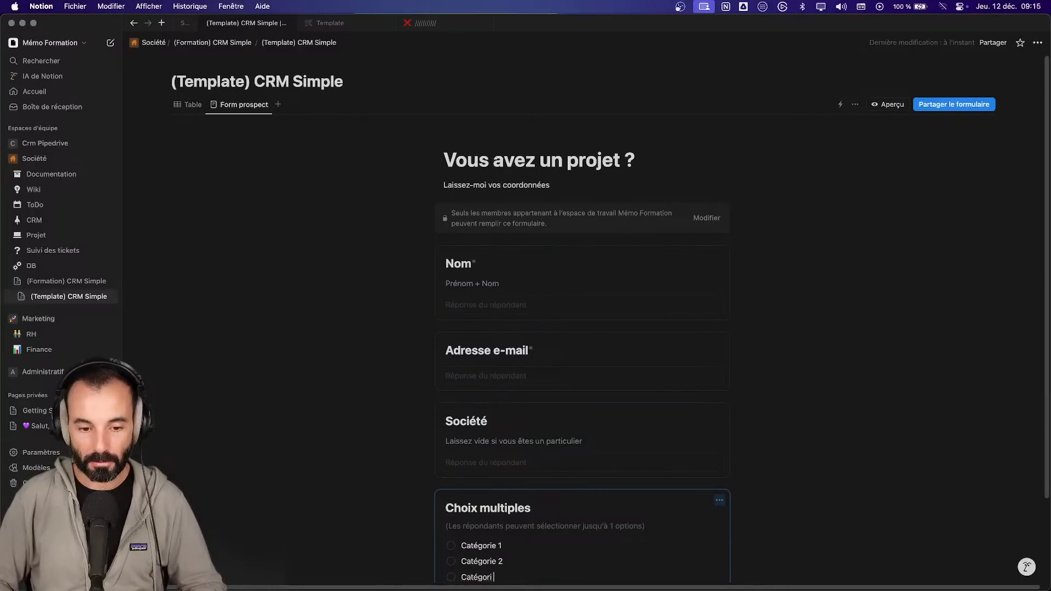
pyautogui.press('BackSpace')
pyautogui.press('BackSpace')
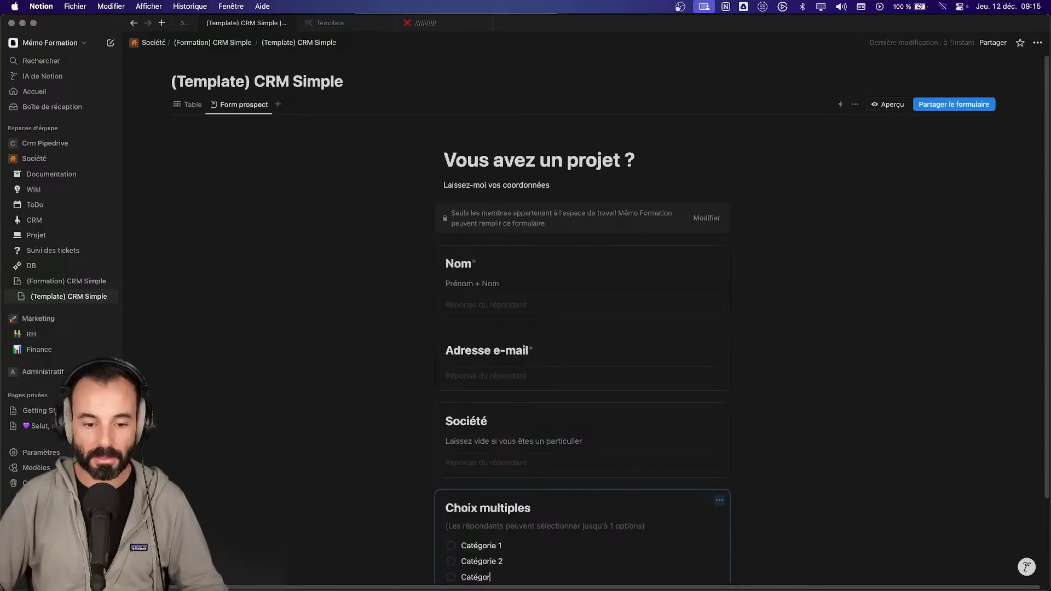
pyautogui.write('e 3')
pyautogui.click(481, 376)
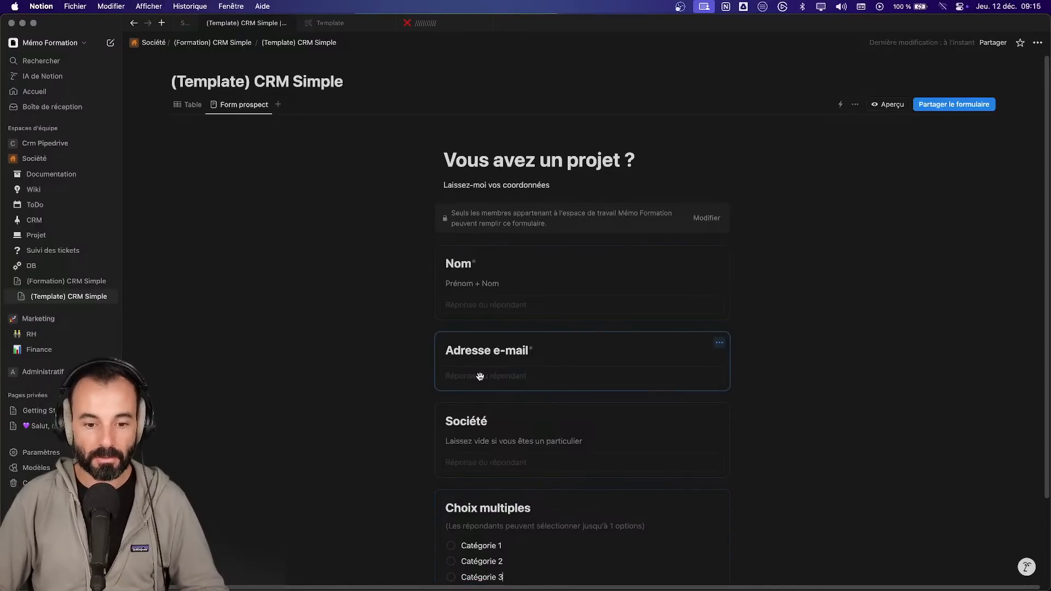
pyautogui.click(187, 104)
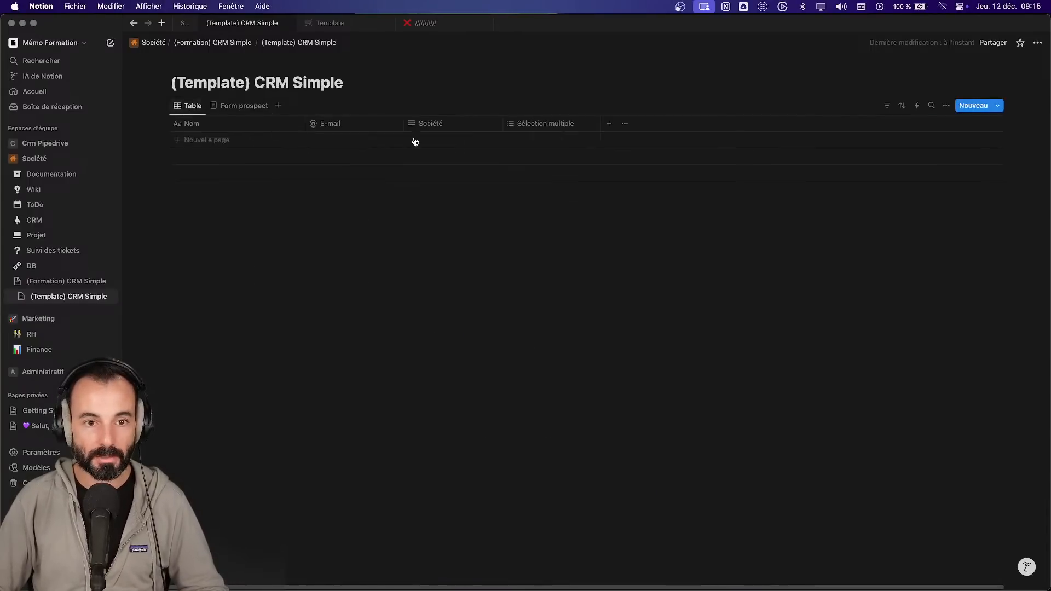
# - Check the Sélection multiple property, then go back to the Form prospect view
pyautogui.click(549, 126)
pyautogui.click(555, 160)
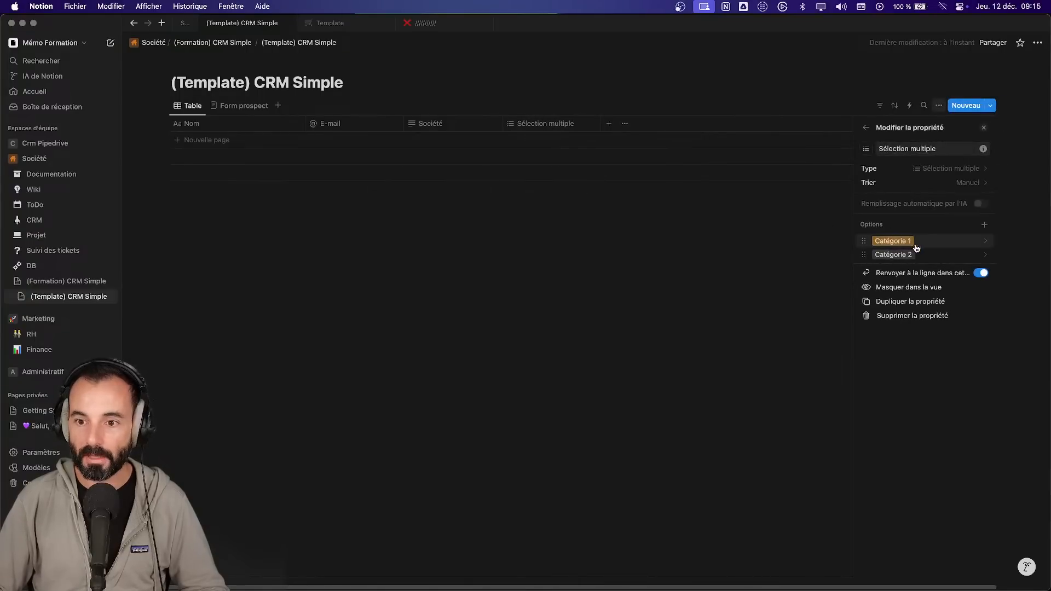
pyautogui.click(244, 105)
pyautogui.scroll(-4, 514, 526)
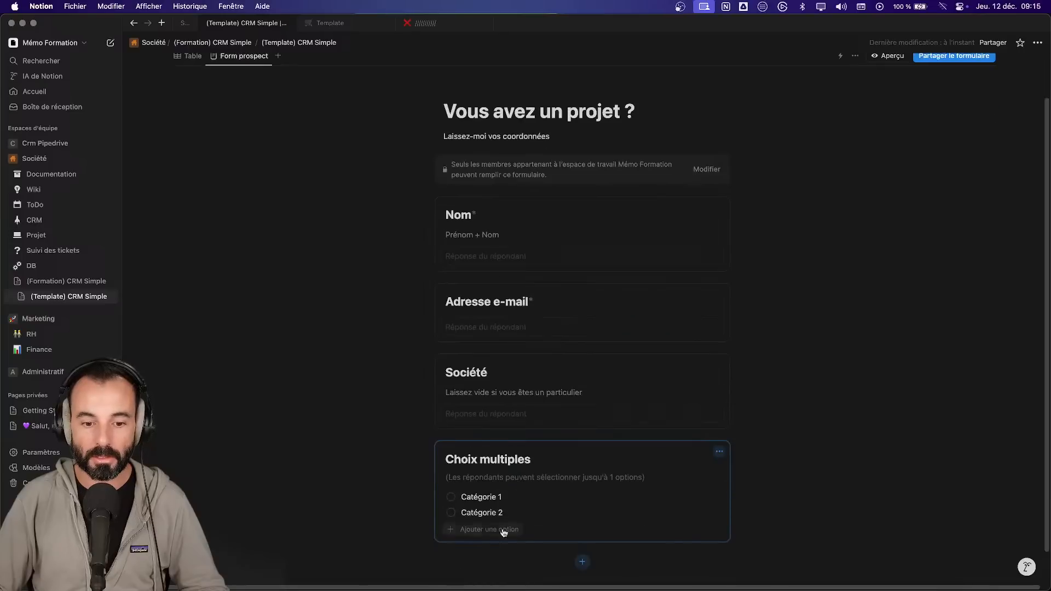
# - Re-add Catégorie 3 as an option of the choice question
pyautogui.click(493, 526)
pyautogui.write('Catégorie 3')
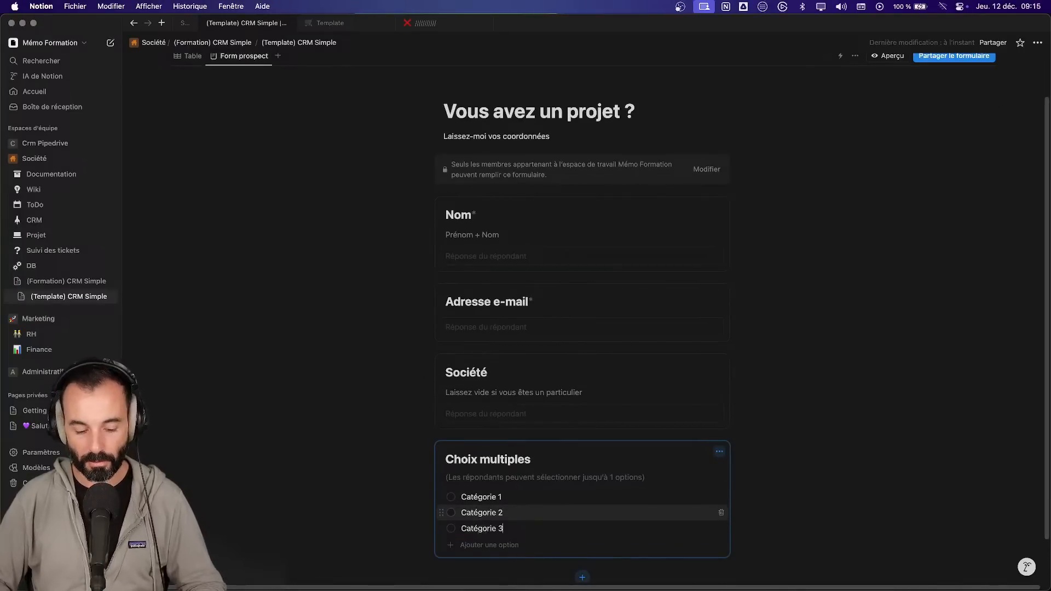
pyautogui.press('Return')
pyautogui.press('BackSpace')
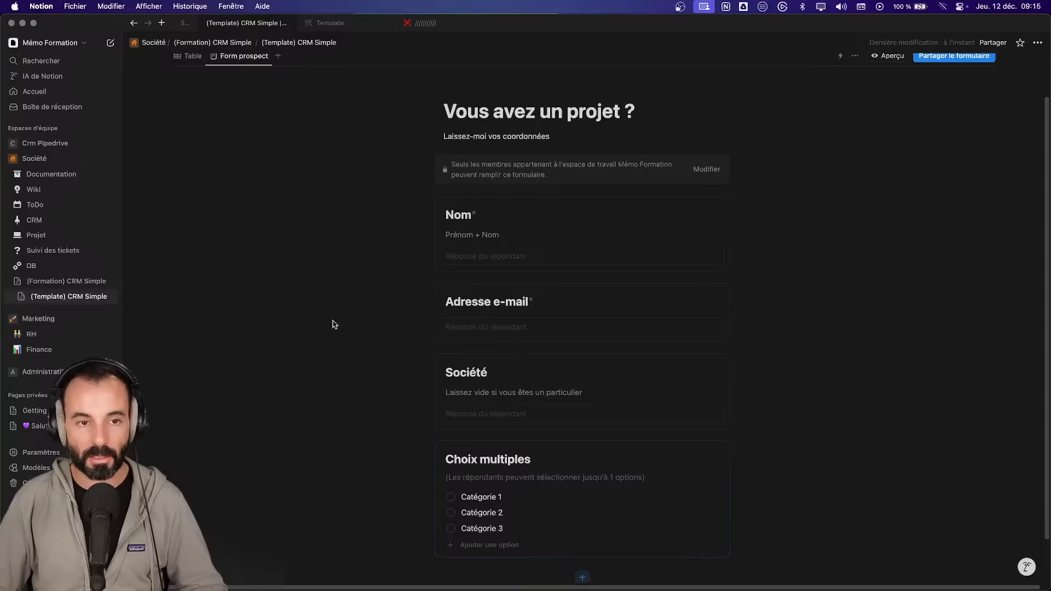
pyautogui.click(539, 462)
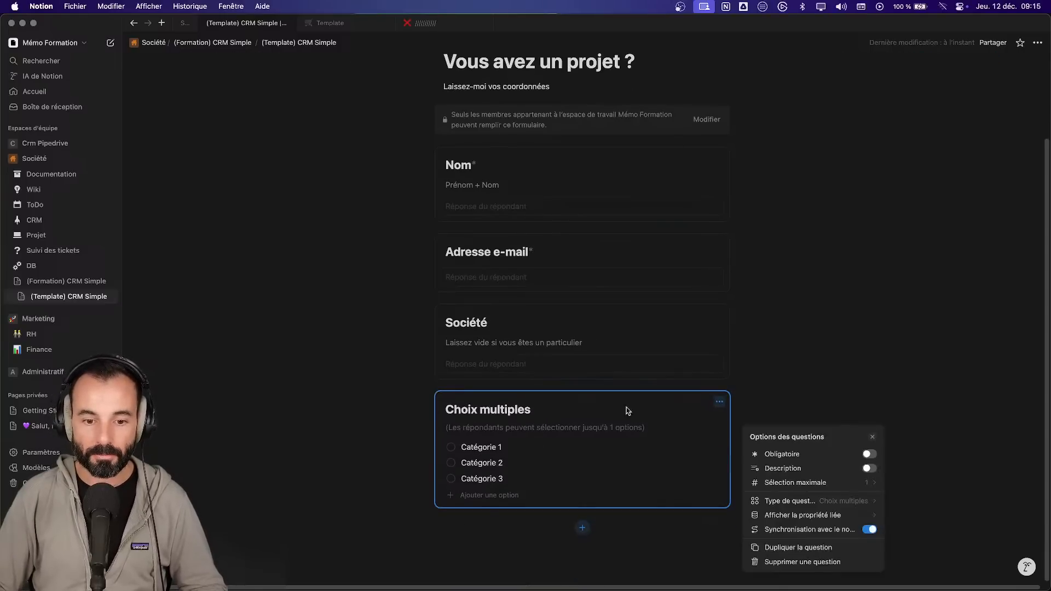
# - Rename the choice question Intérêt with the description 'Quel sujet vous intéresse'
pyautogui.tripleClick(494, 408)
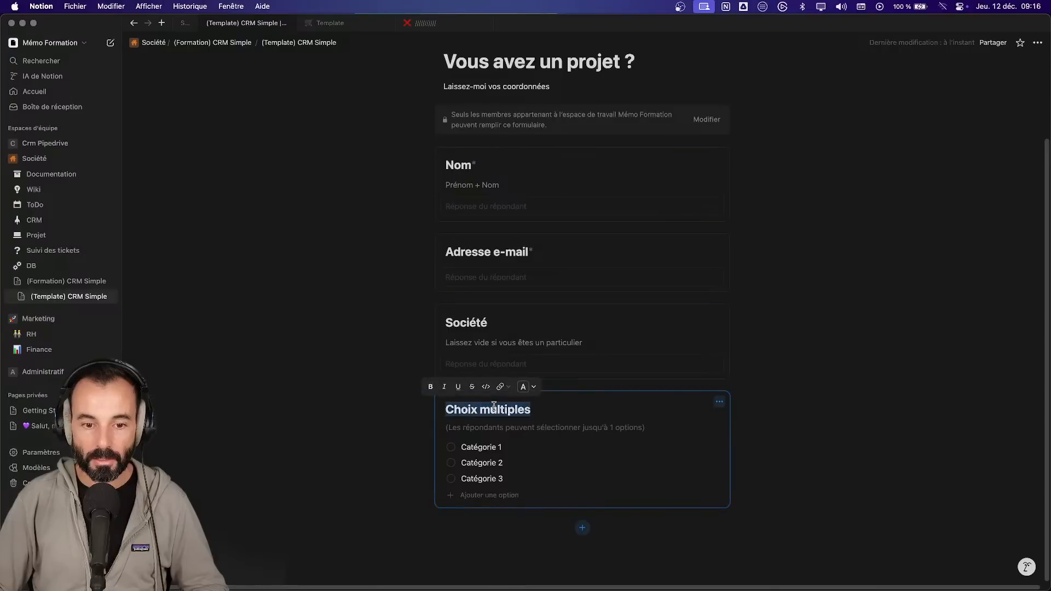
pyautogui.write('Intérê')
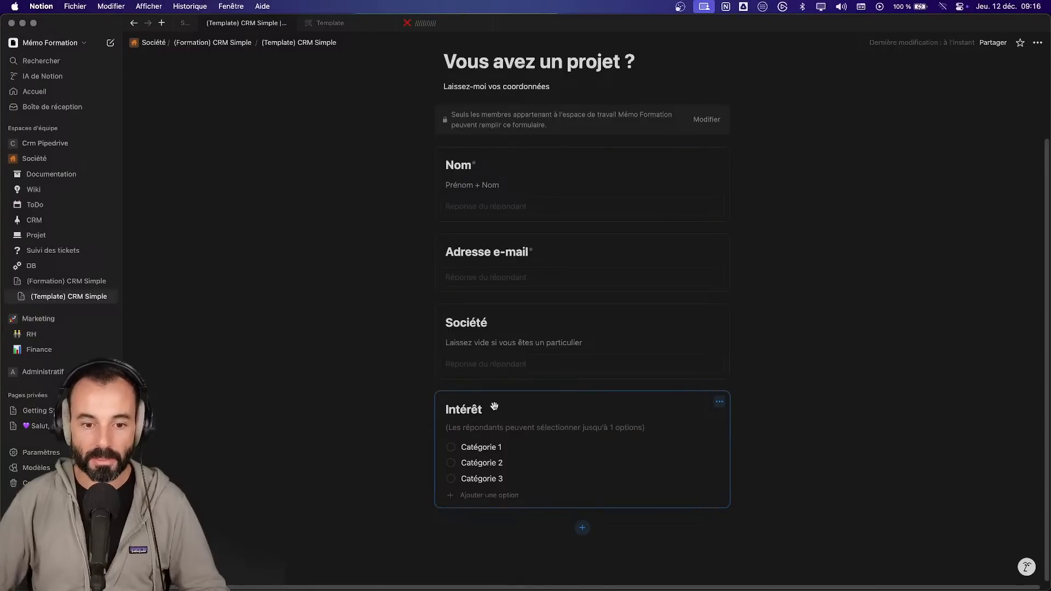
pyautogui.write('t')
pyautogui.click(720, 402)
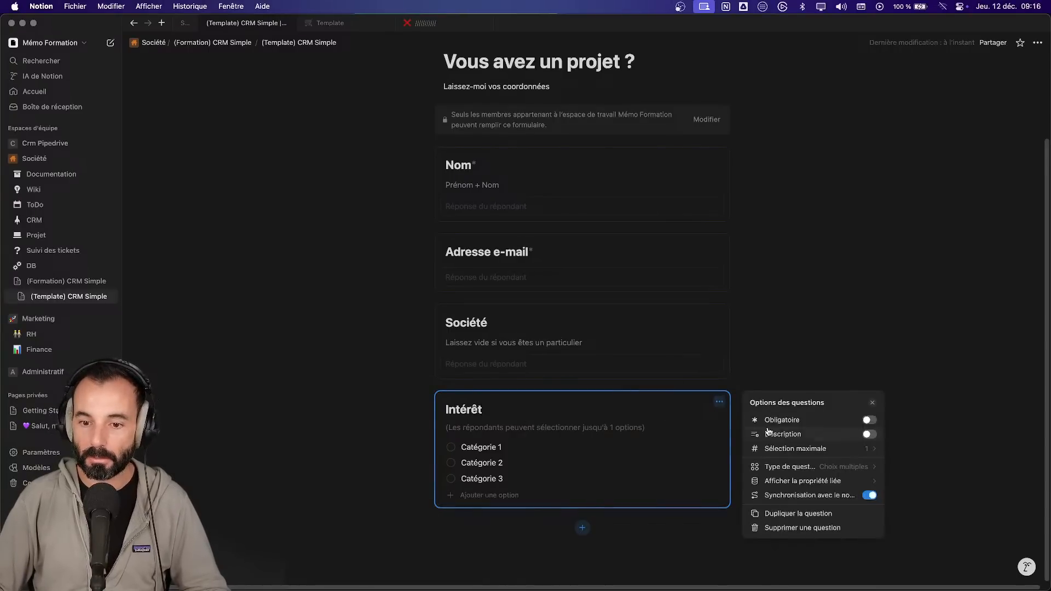
pyautogui.click(766, 433)
pyautogui.click(511, 428)
pyautogui.write('Quel sujet vous intéresse')
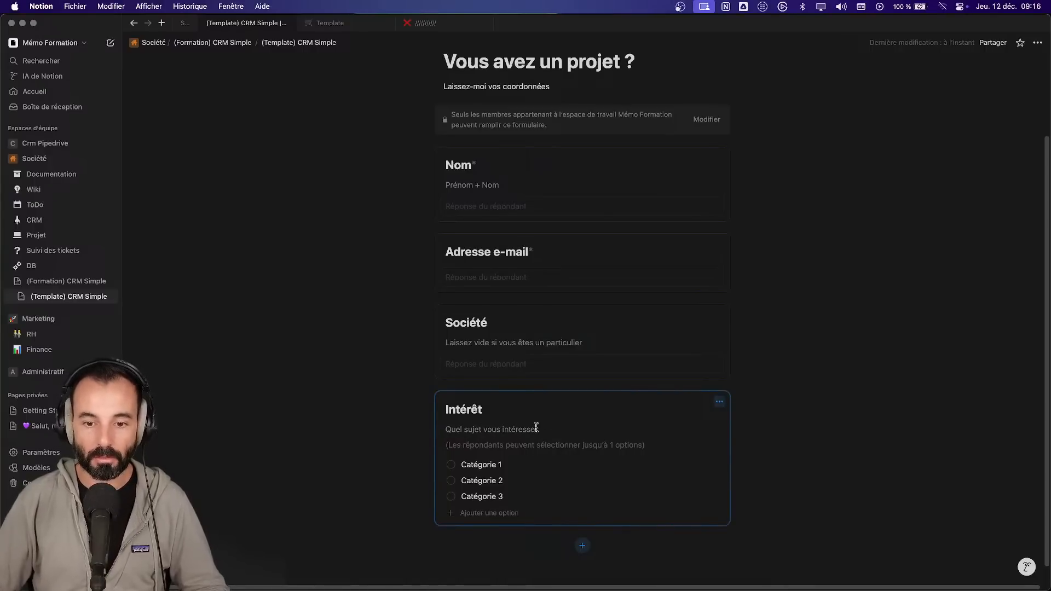
# - Start adding another question, cancel it, and scroll back to the top of the form
pyautogui.click(583, 547)
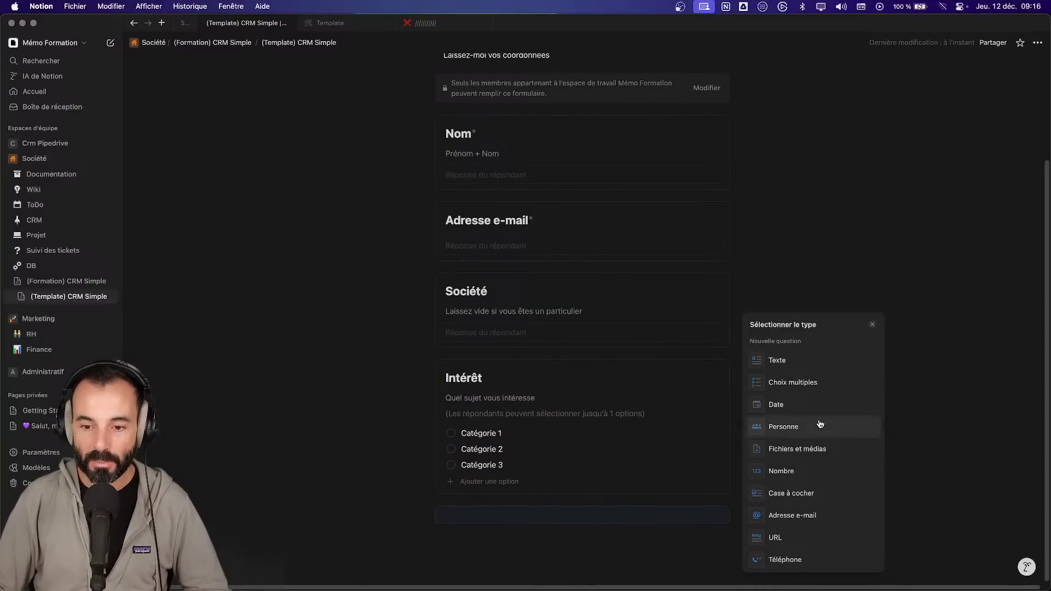
pyautogui.click(337, 242)
pyautogui.scroll(3, 310, 225)
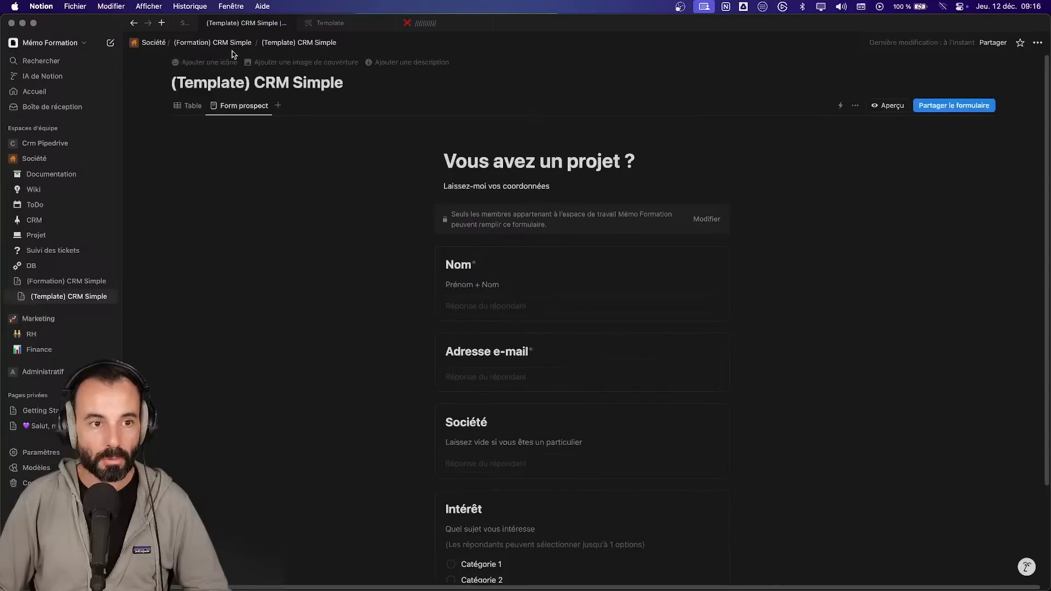
pyautogui.click(187, 23)
# - Add a prospect row with a name, an e-mail, Intérêt Catégorie 1 and Société Fast & Furious
pyautogui.click(271, 23)
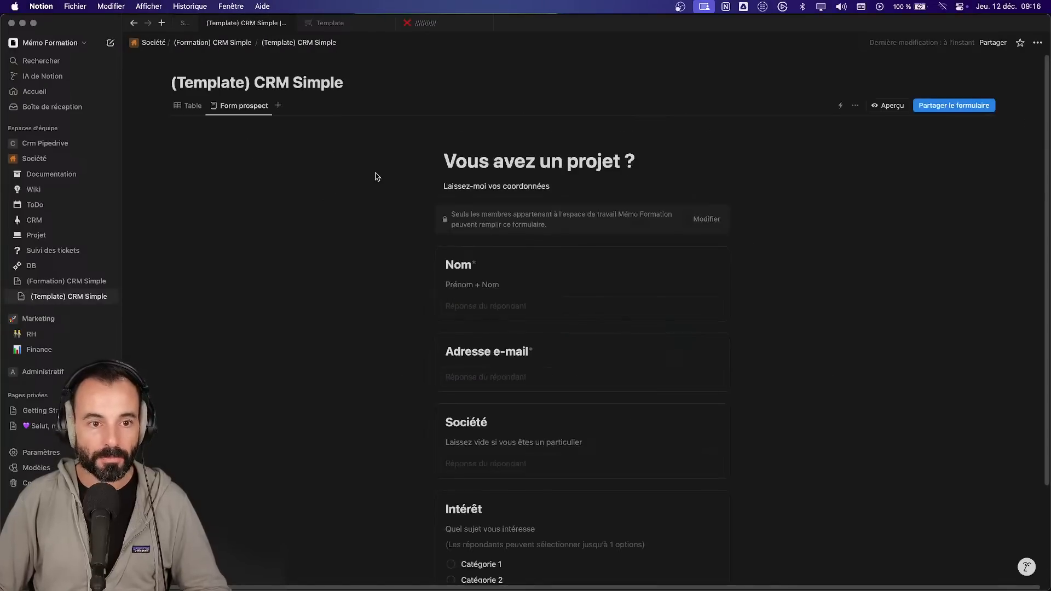
pyautogui.click(191, 105)
pyautogui.click(282, 149)
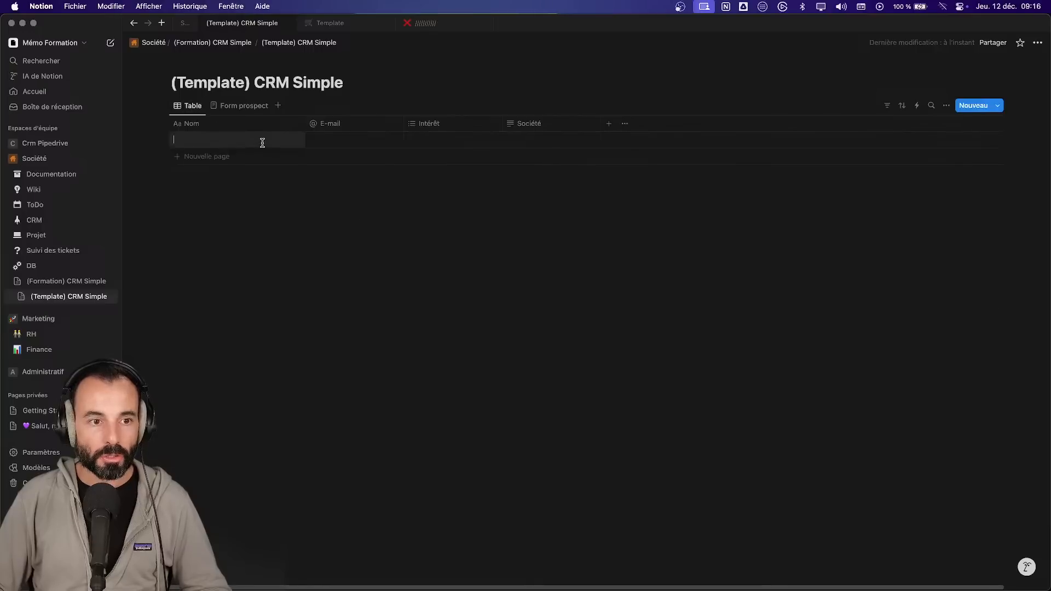
pyautogui.write('Prosp')
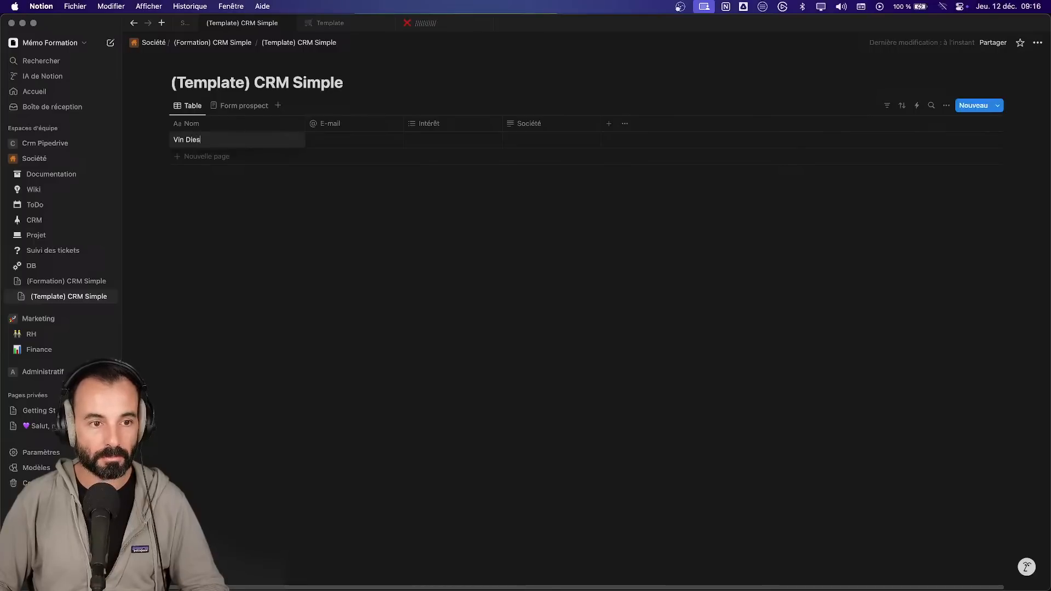
pyautogui.press('Tab')
pyautogui.write('vi')
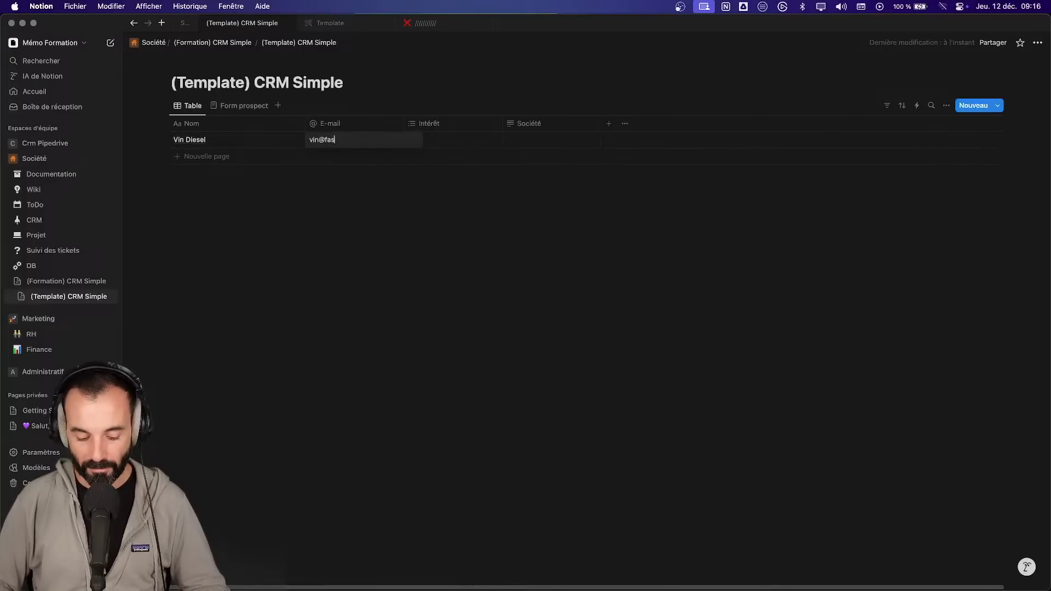
pyautogui.press('Tab')
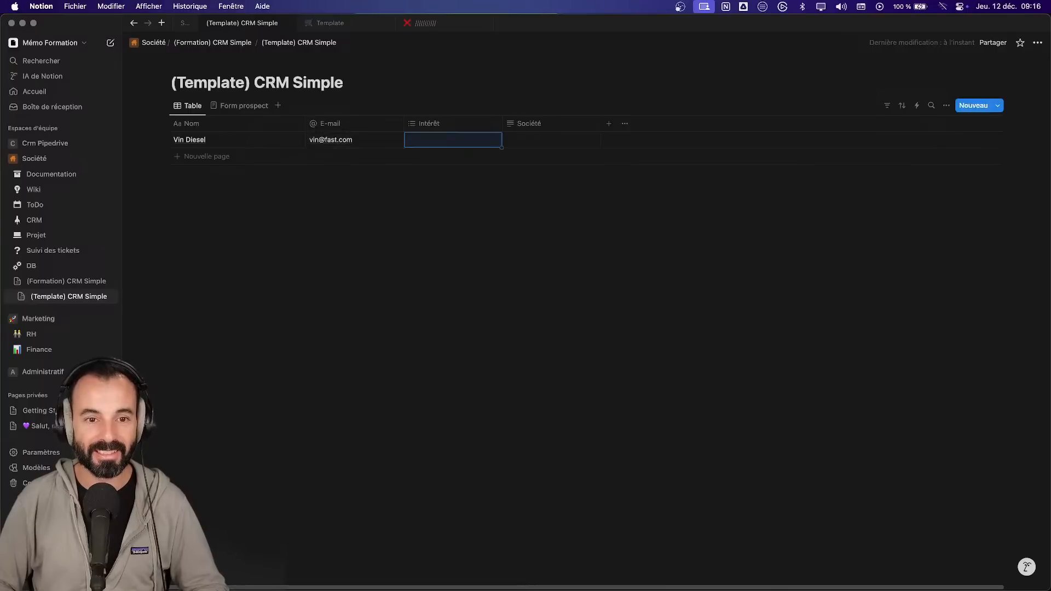
pyautogui.write('C')
pyautogui.press('Return')
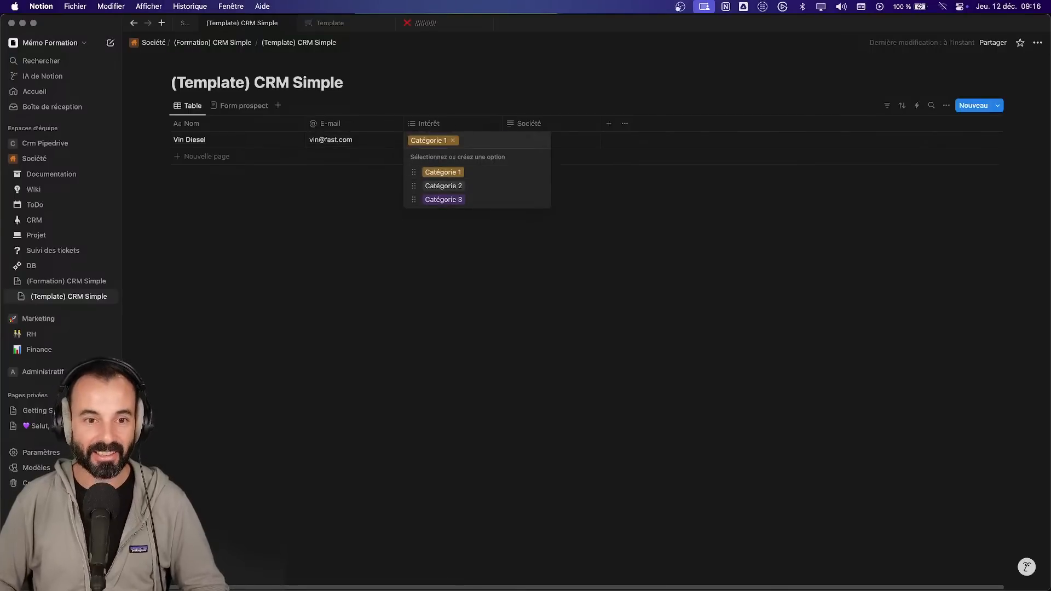
pyautogui.press('Tab')
pyautogui.write('F')
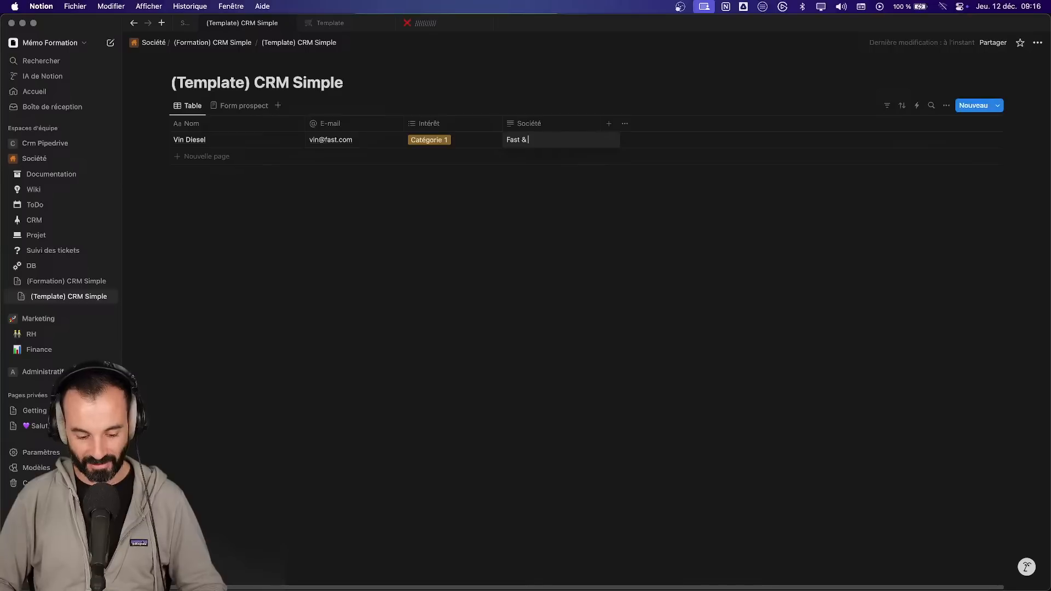
pyautogui.write('ast & Furious')
pyautogui.press('Return')
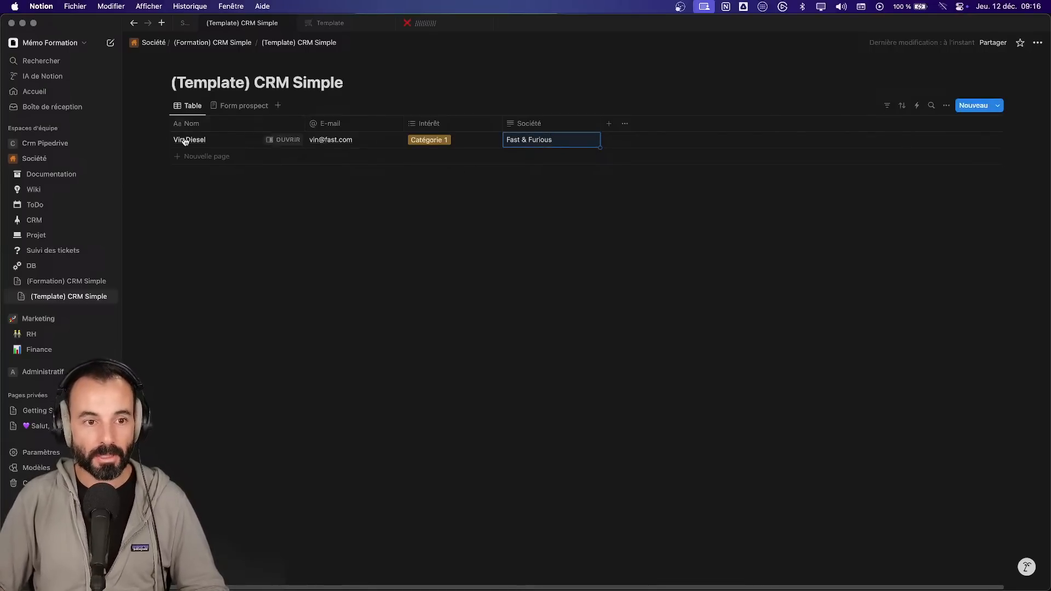
# - Open the new prospect's page, type 'Détail' in its body, and glance at the form
pyautogui.click(283, 141)
pyautogui.click(625, 227)
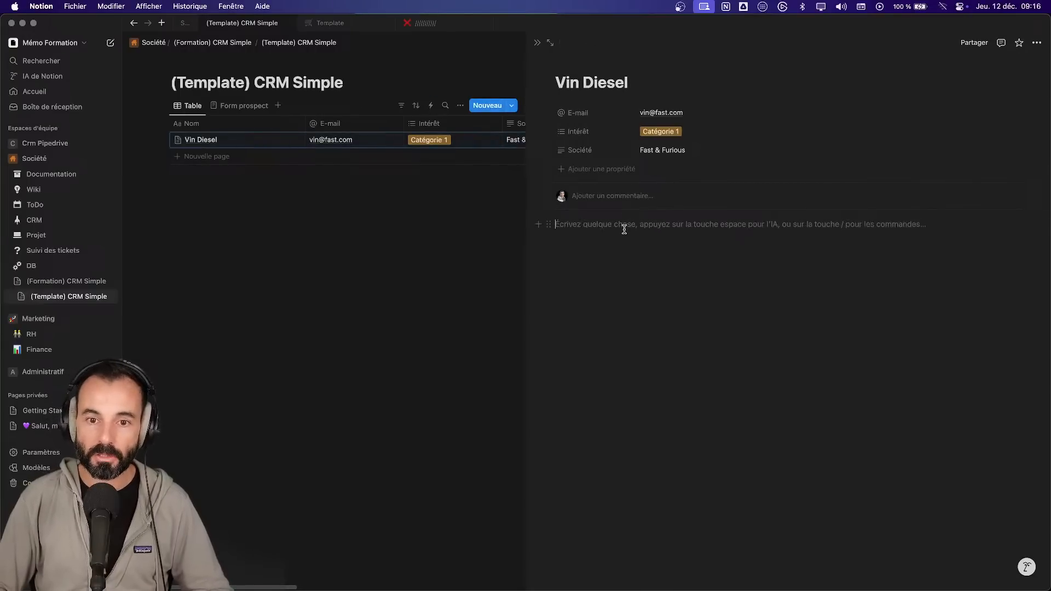
pyautogui.write('Détail')
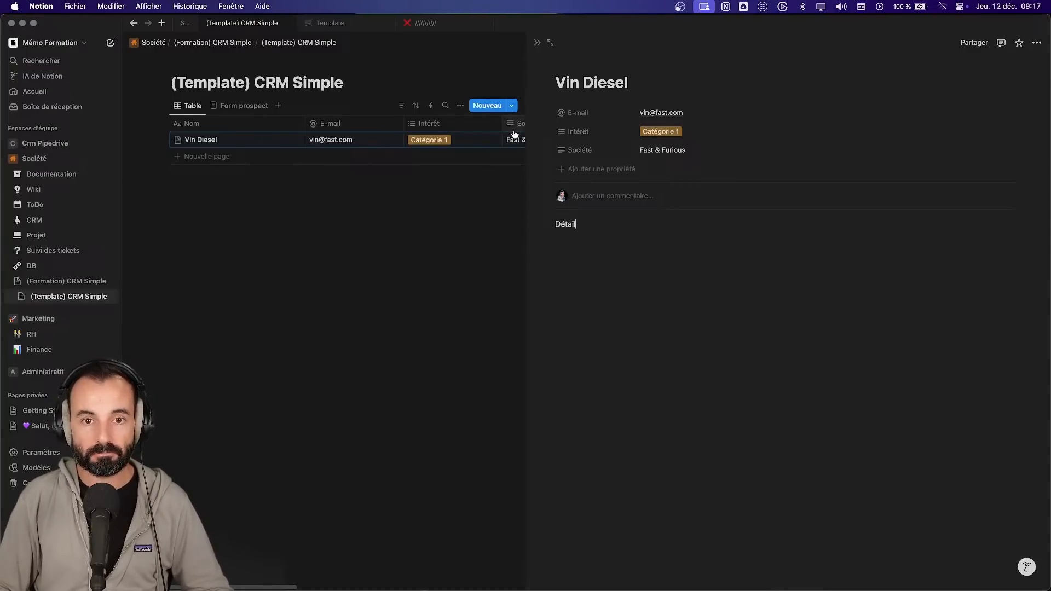
pyautogui.click(254, 110)
pyautogui.scroll(-4, 615, 380)
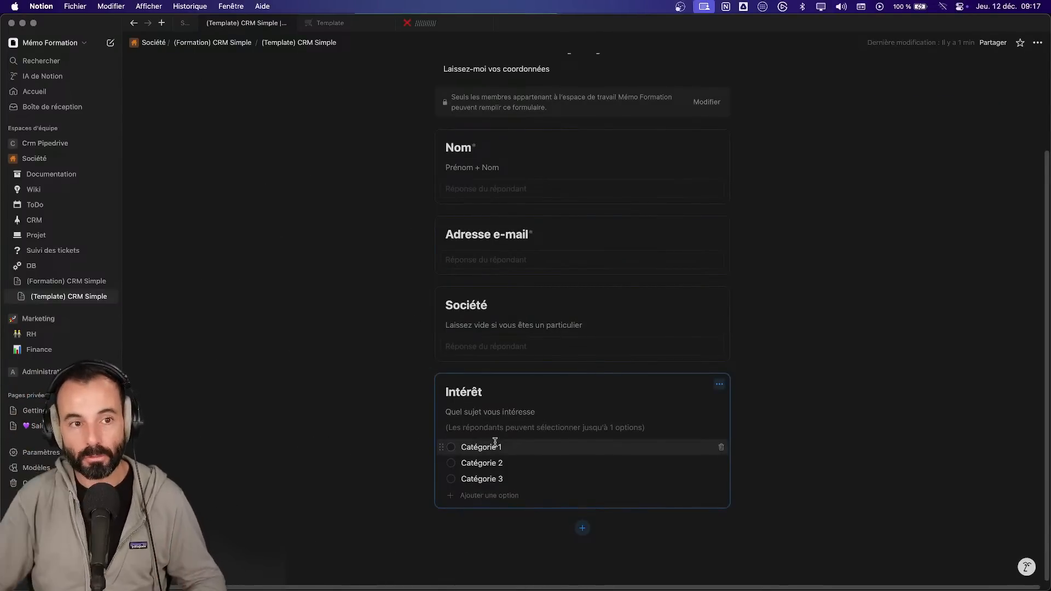
pyautogui.scroll(5, 340, 197)
# - Reopen the prospect's page, delete 'Détail' to leave the body empty, and return to the form
pyautogui.click(178, 109)
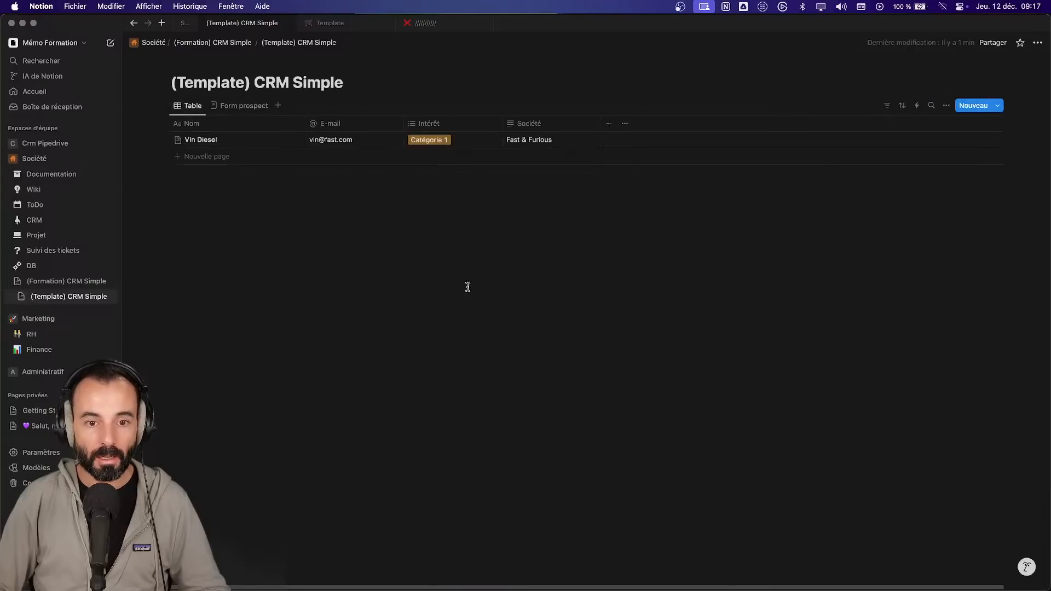
pyautogui.click(285, 139)
pyautogui.moveTo(599, 222); pyautogui.dragTo(520, 219)
pyautogui.hscroll(3, 520, 219)
pyautogui.press('BackSpace')
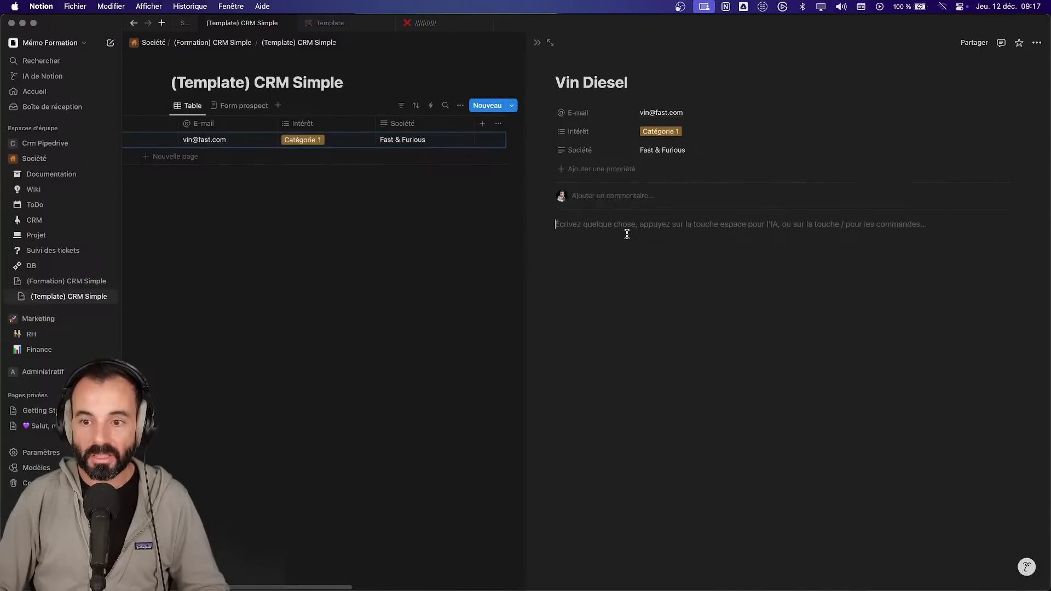
pyautogui.click(425, 223)
pyautogui.click(244, 106)
pyautogui.scroll(-4, 592, 423)
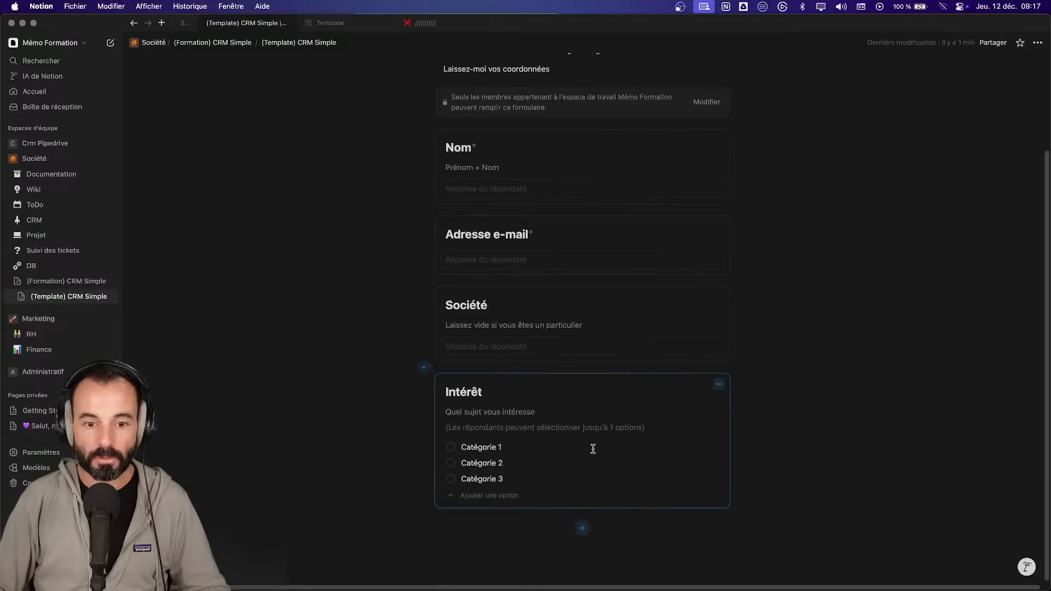
# - Add a text question named Description with the hint 'Ajoutez le maximum de détail'
pyautogui.click(582, 528)
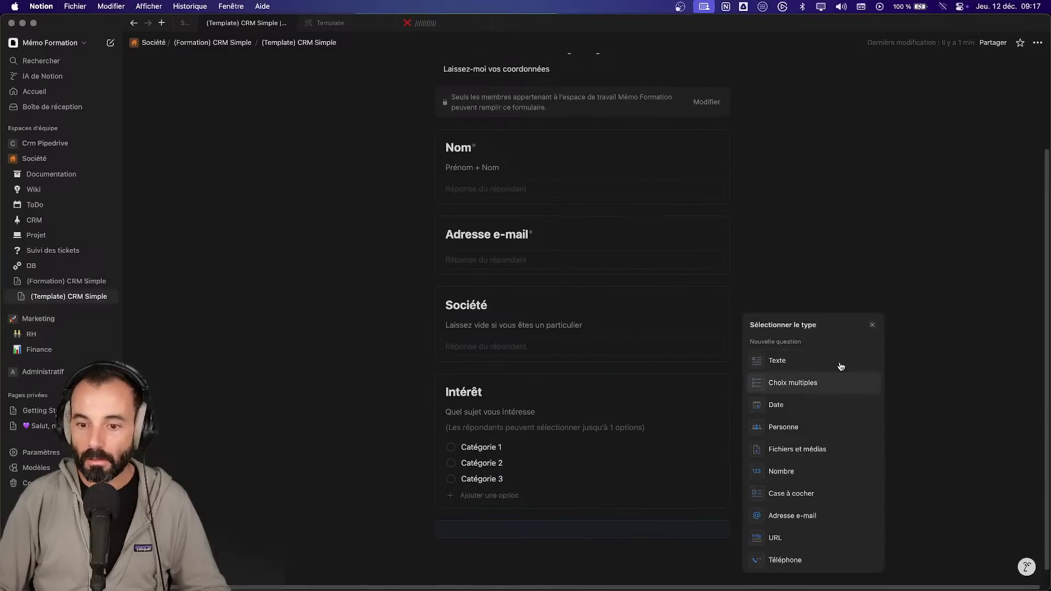
pyautogui.click(779, 362)
pyautogui.write('Description')
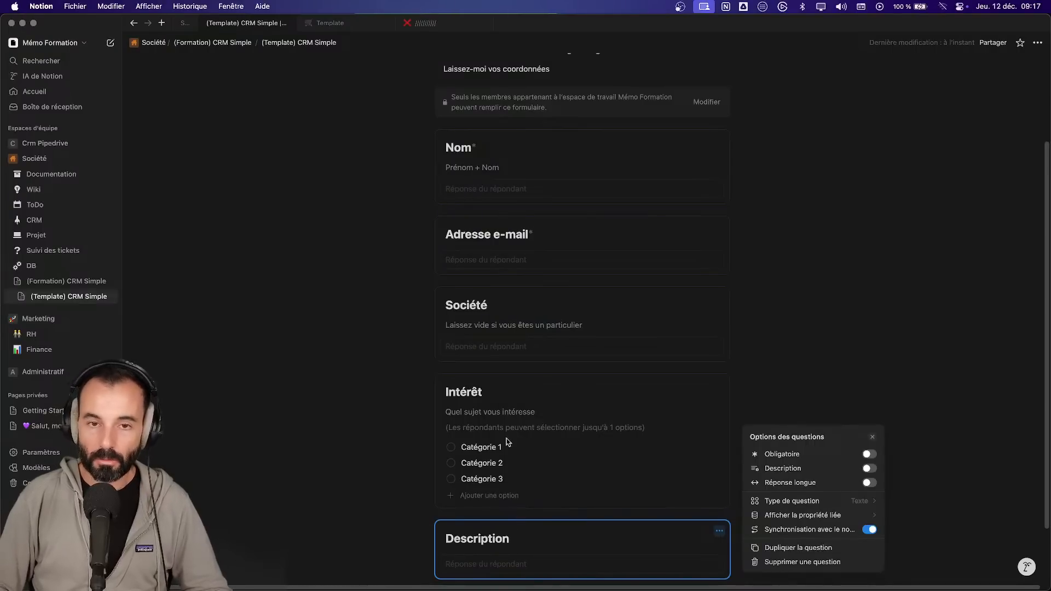
pyautogui.click(847, 472)
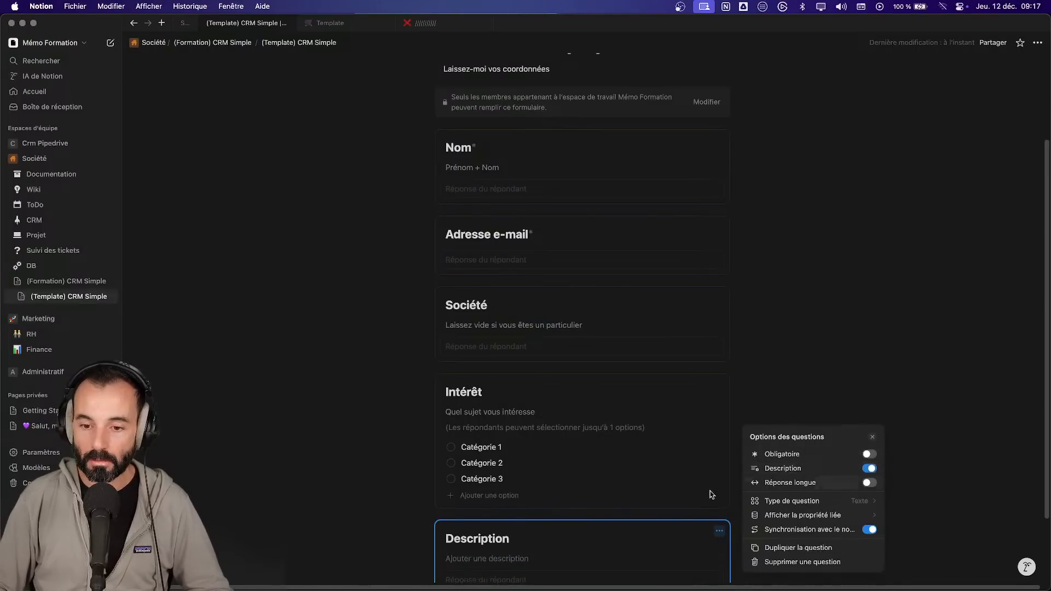
pyautogui.click(526, 558)
pyautogui.write('Ajout')
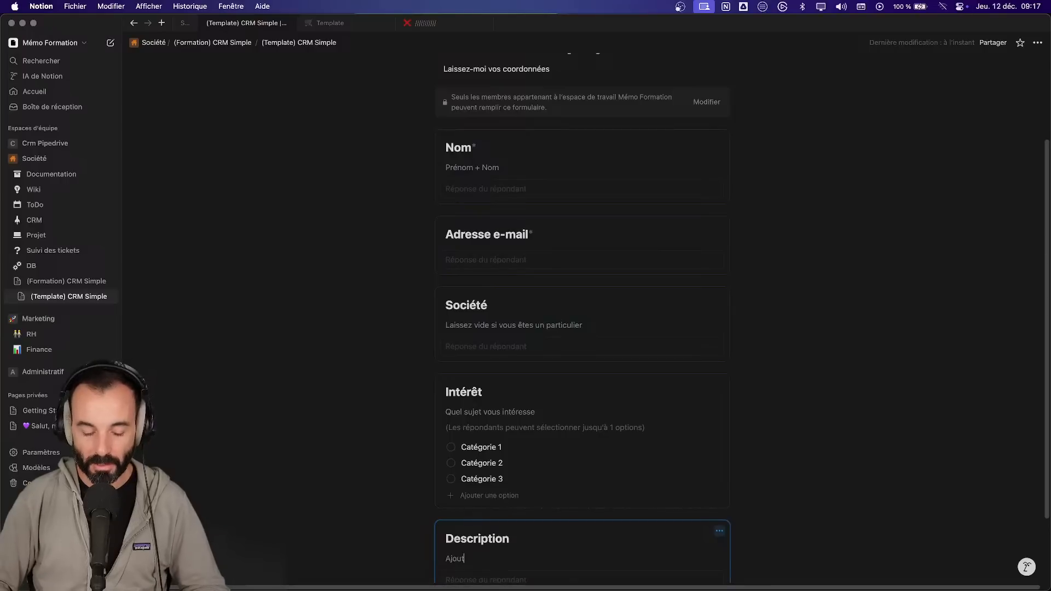
pyautogui.write('ez le maximuim')
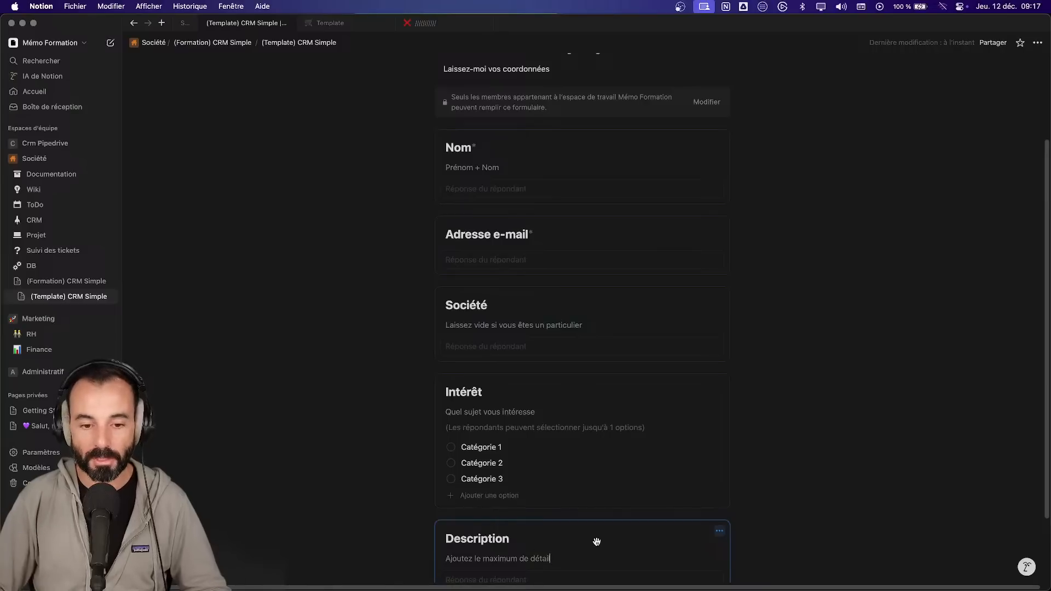
pyautogui.scroll(-3, 599, 545)
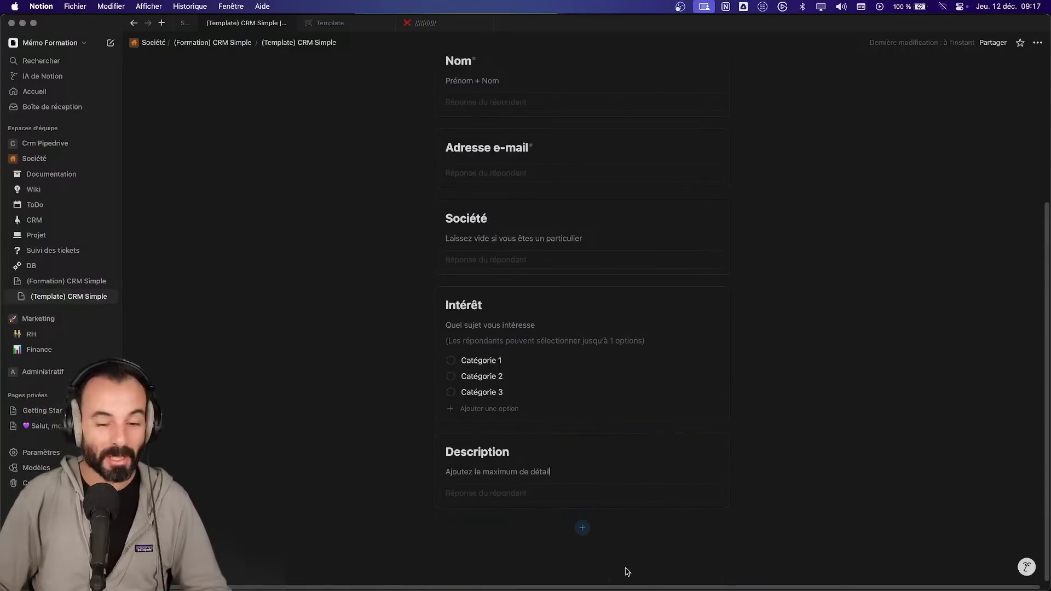
# - Inspect the Description question's linked property, keeping it a plain text field
pyautogui.click(646, 501)
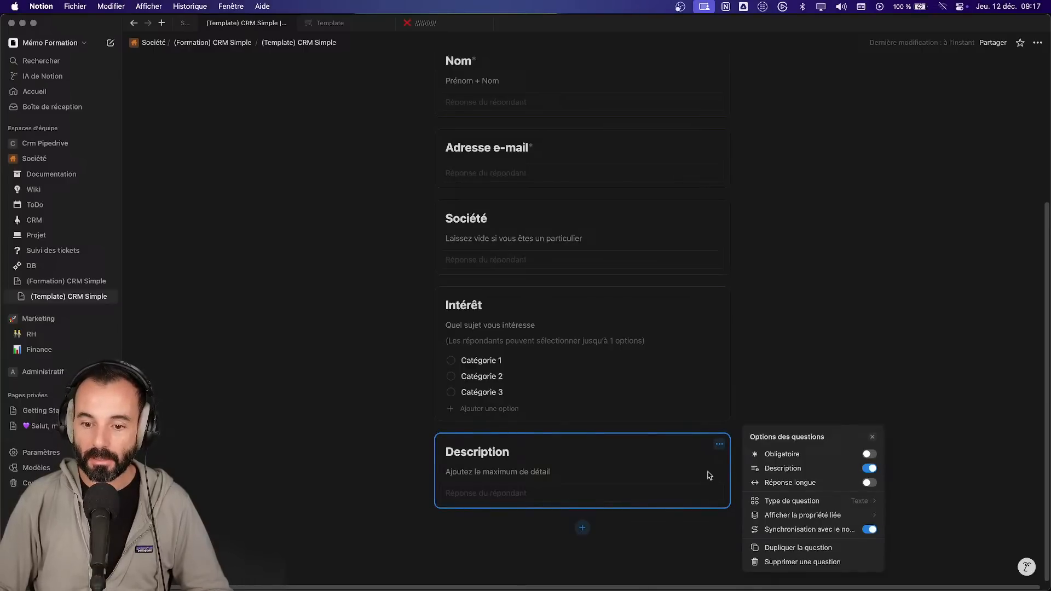
pyautogui.click(845, 517)
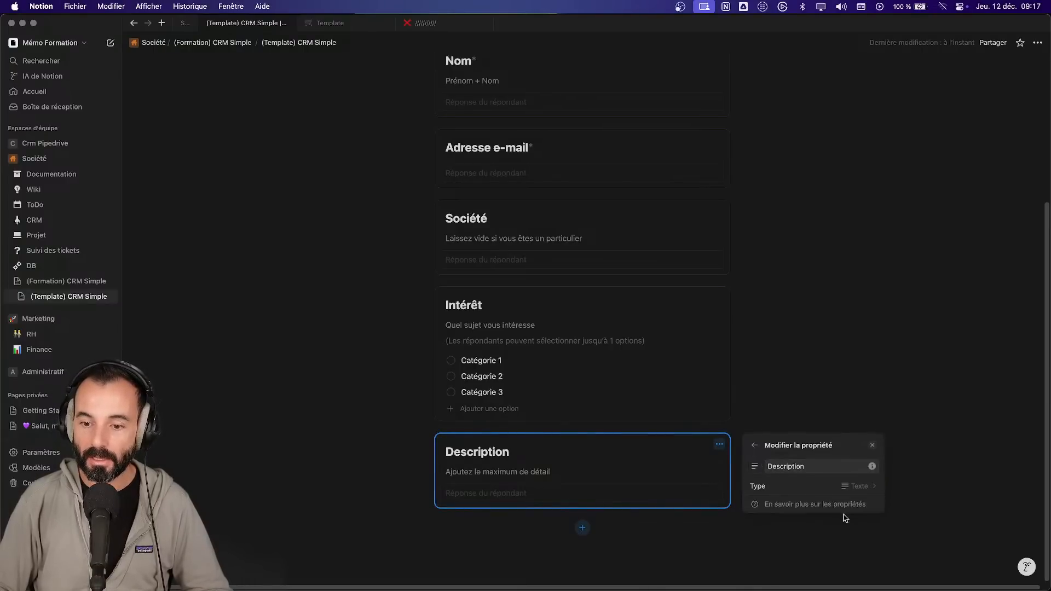
pyautogui.click(326, 307)
pyautogui.scroll(5, 265, 183)
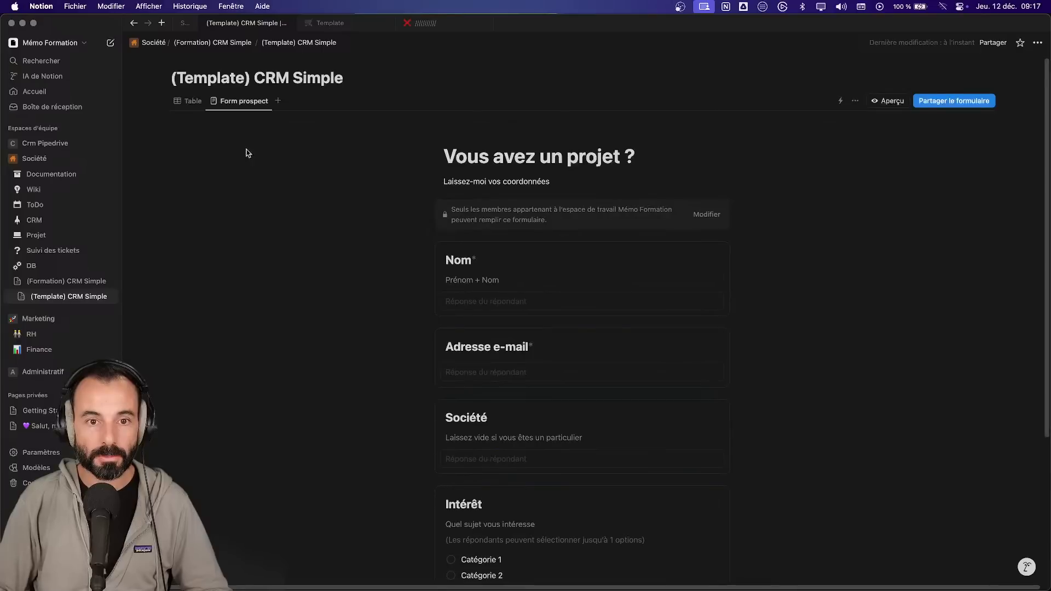
# - In Table view, move the Description column after Société and peek the Vin Diesel entry
pyautogui.click(189, 101)
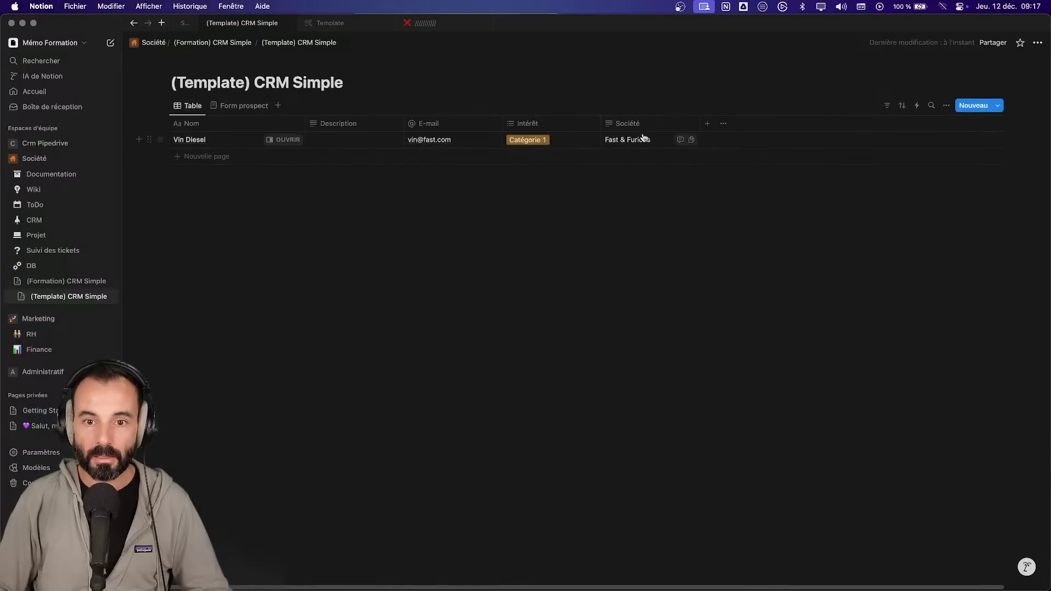
pyautogui.moveTo(340, 124); pyautogui.dragTo(650, 129)
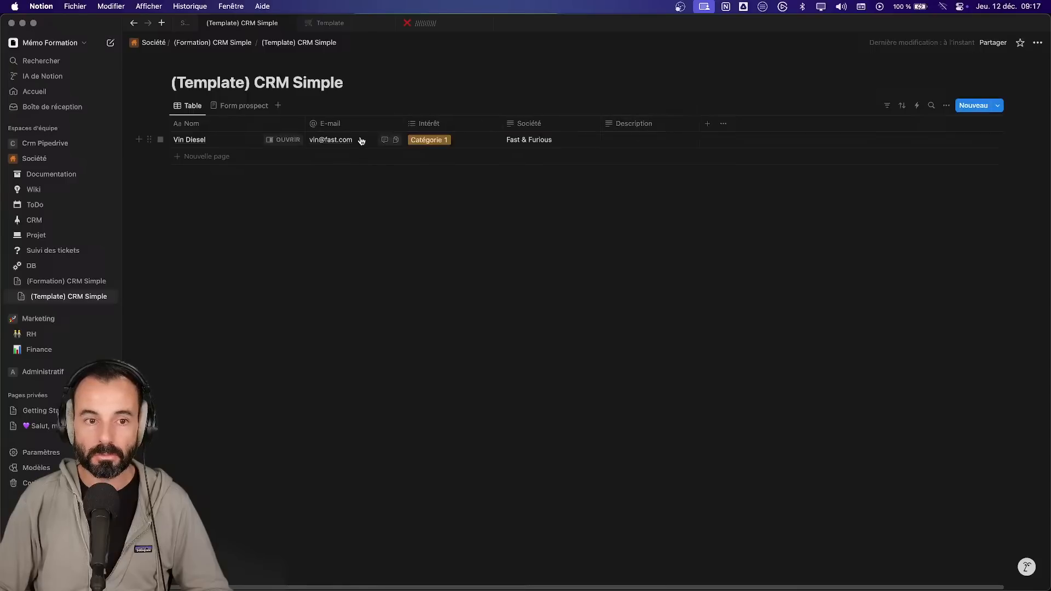
pyautogui.click(285, 139)
pyautogui.click(627, 305)
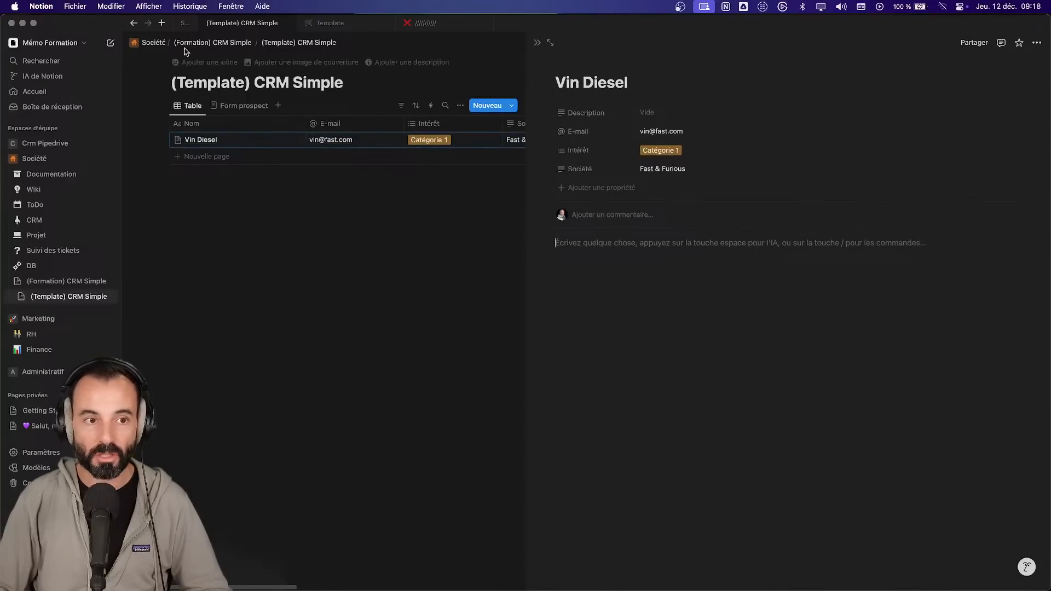
# - Check the Support notes page, then return to the Form prospect form
pyautogui.click(184, 24)
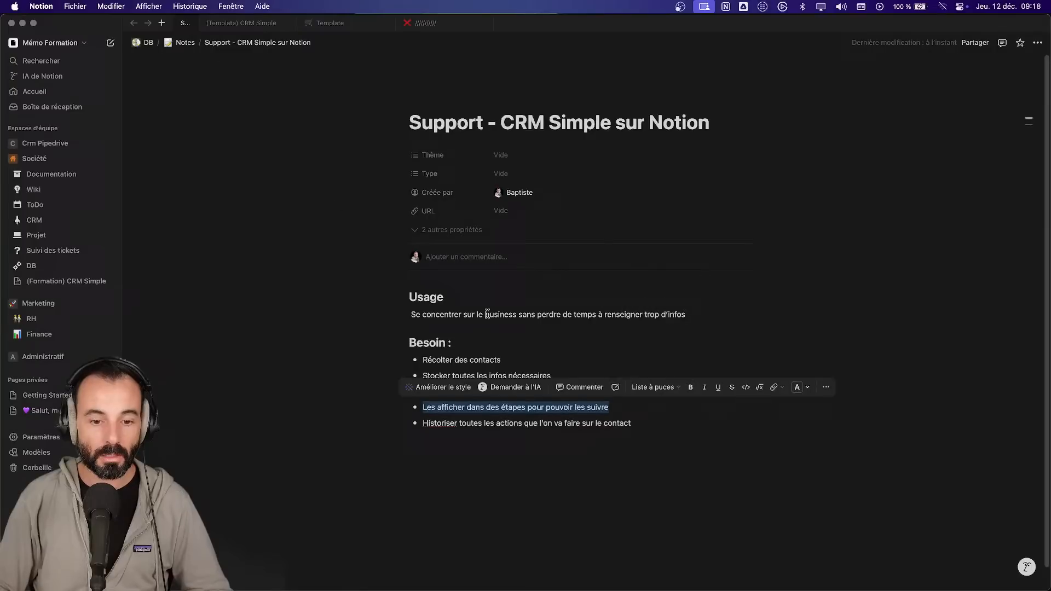
pyautogui.click(226, 25)
pyautogui.click(236, 106)
pyautogui.scroll(-5, 684, 422)
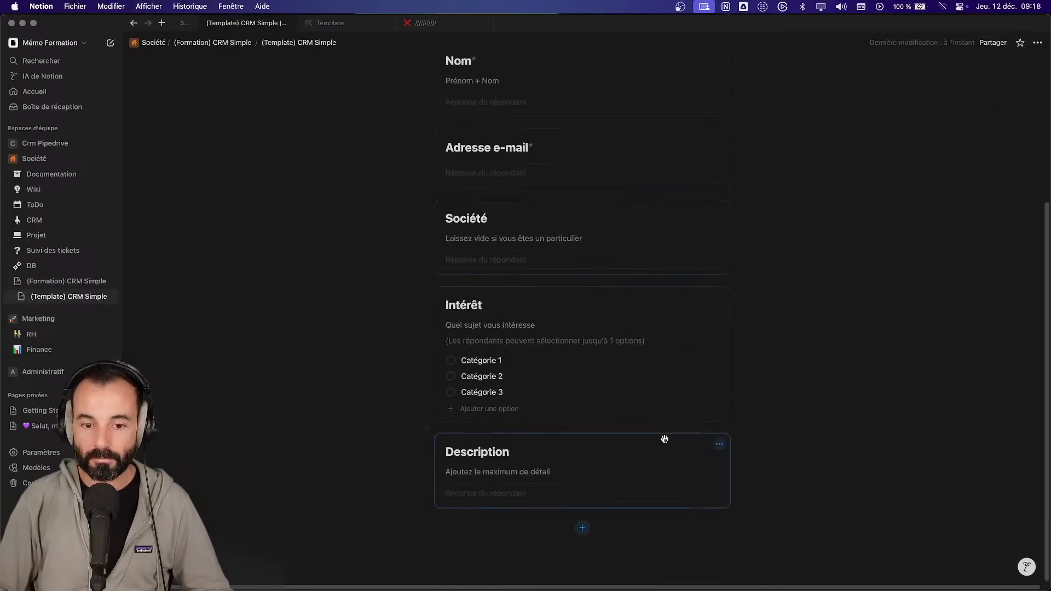
# - Turn on Réponse longue for the Description question, keeping its property type as Texte
pyautogui.click(719, 444)
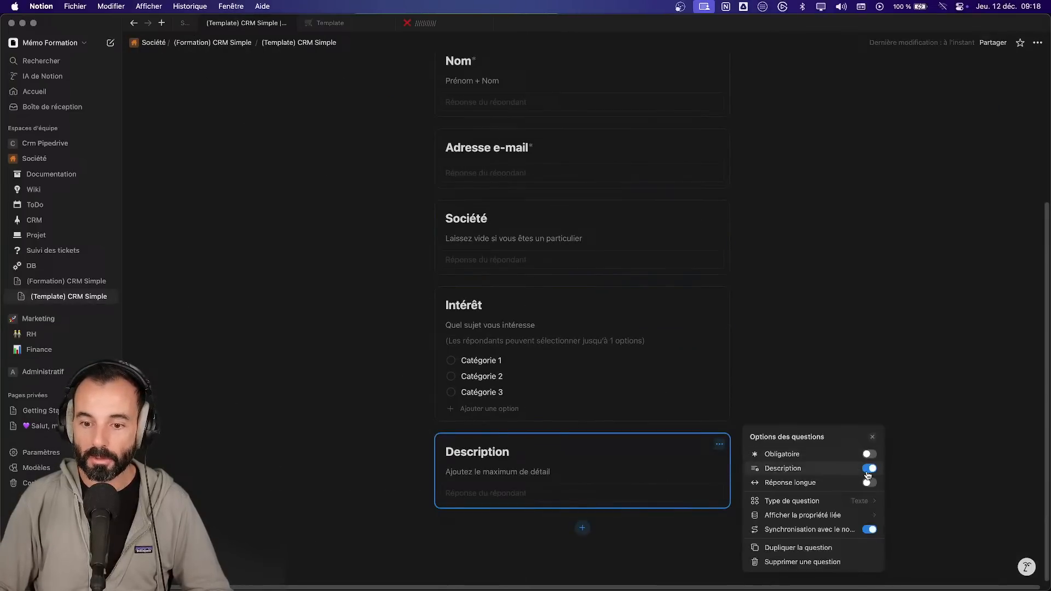
pyautogui.click(869, 483)
pyautogui.click(871, 515)
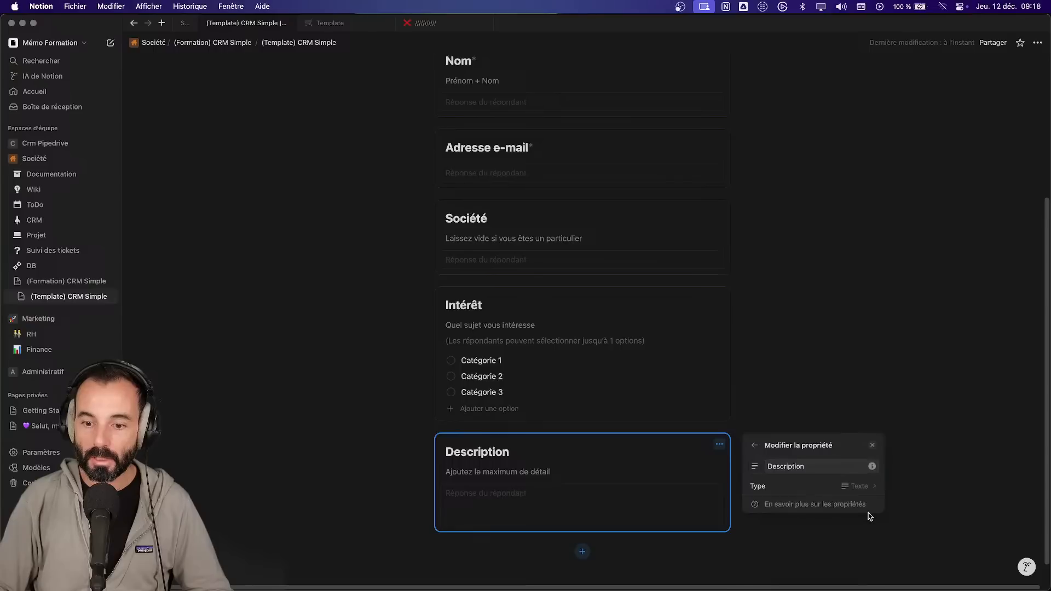
pyautogui.click(871, 487)
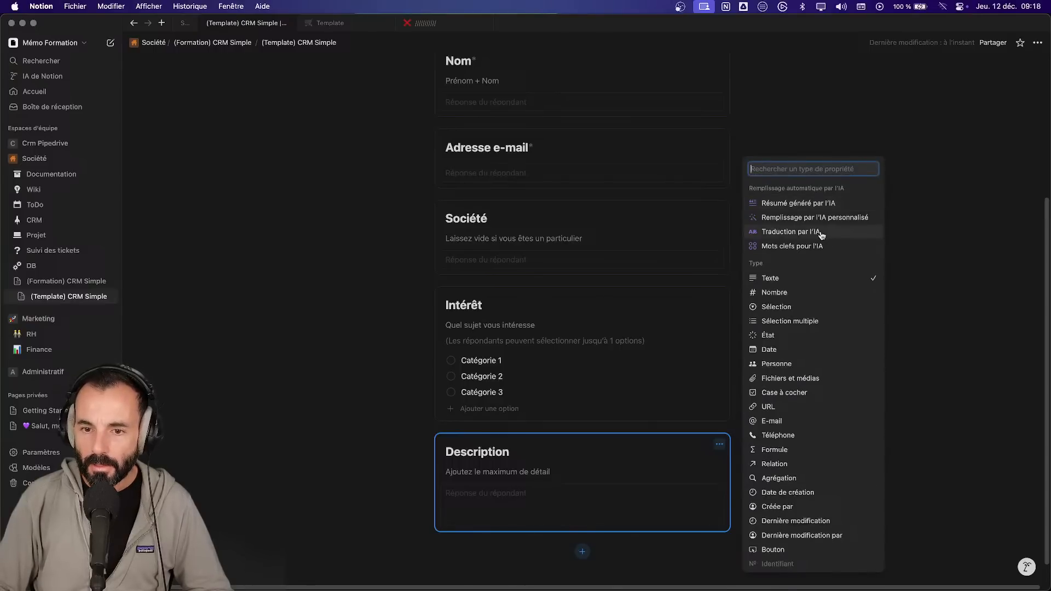
pyautogui.click(852, 286)
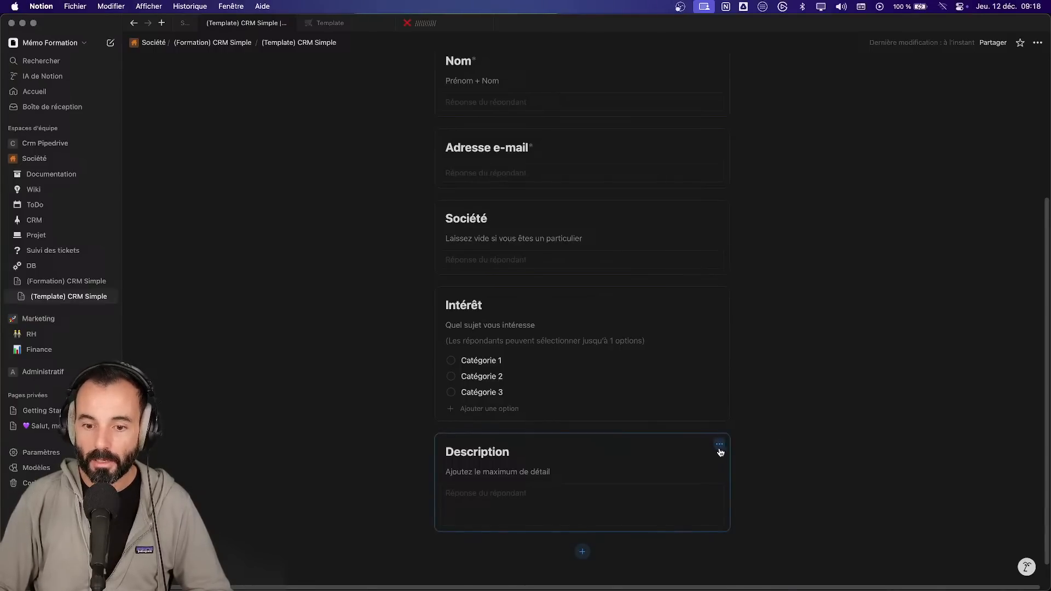
pyautogui.click(720, 451)
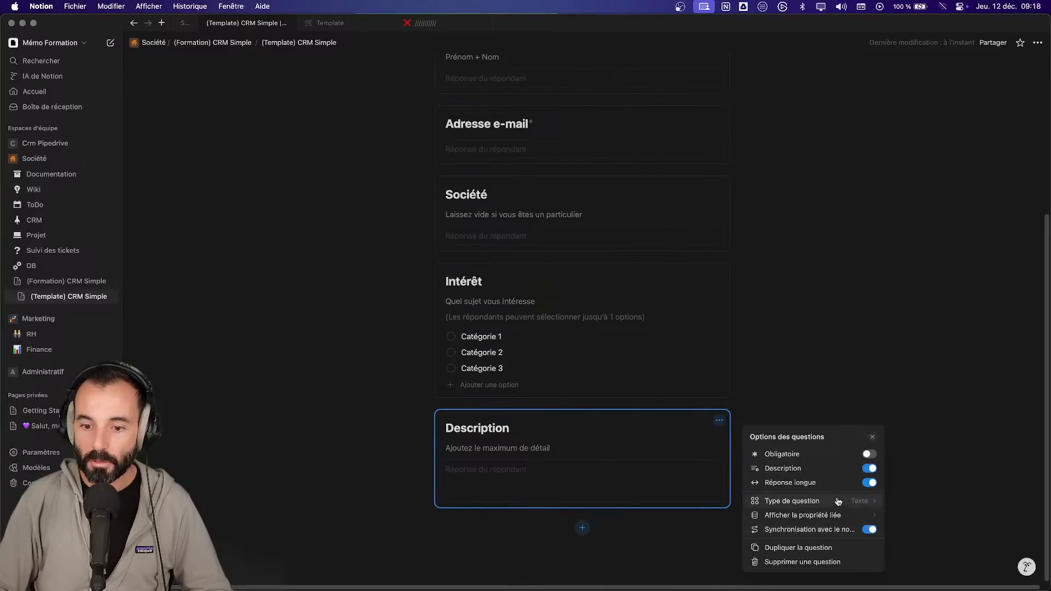
pyautogui.click(644, 472)
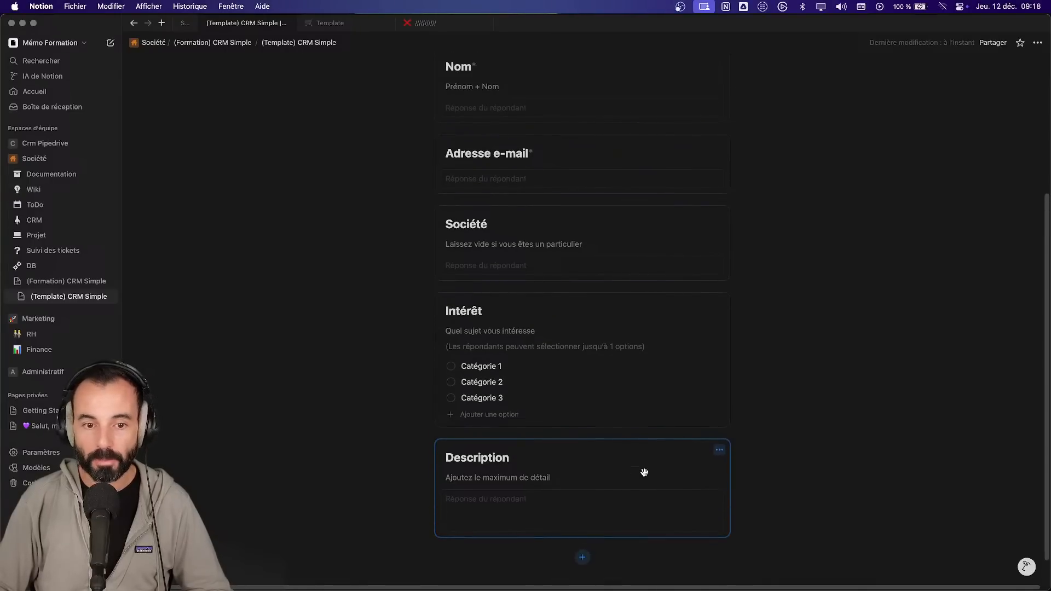
pyautogui.scroll(5, 644, 472)
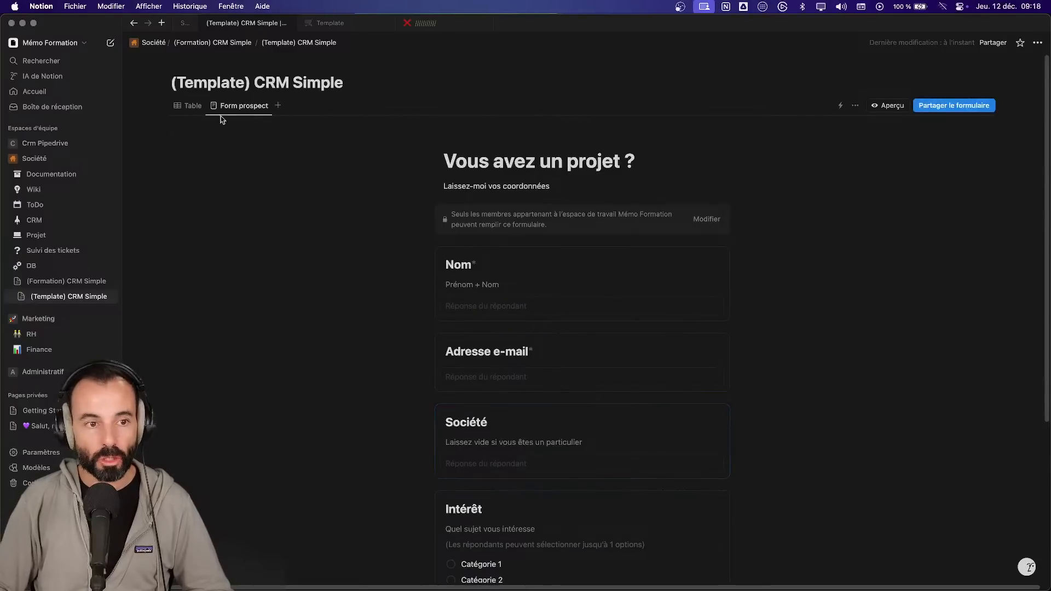
pyautogui.click(187, 107)
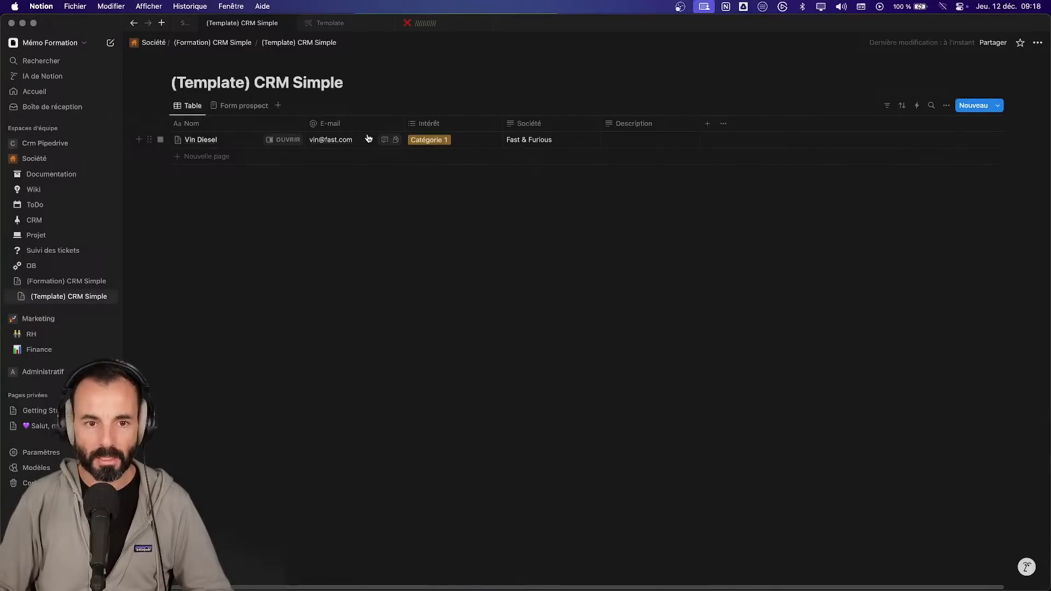
pyautogui.click(255, 107)
pyautogui.scroll(-3, 537, 270)
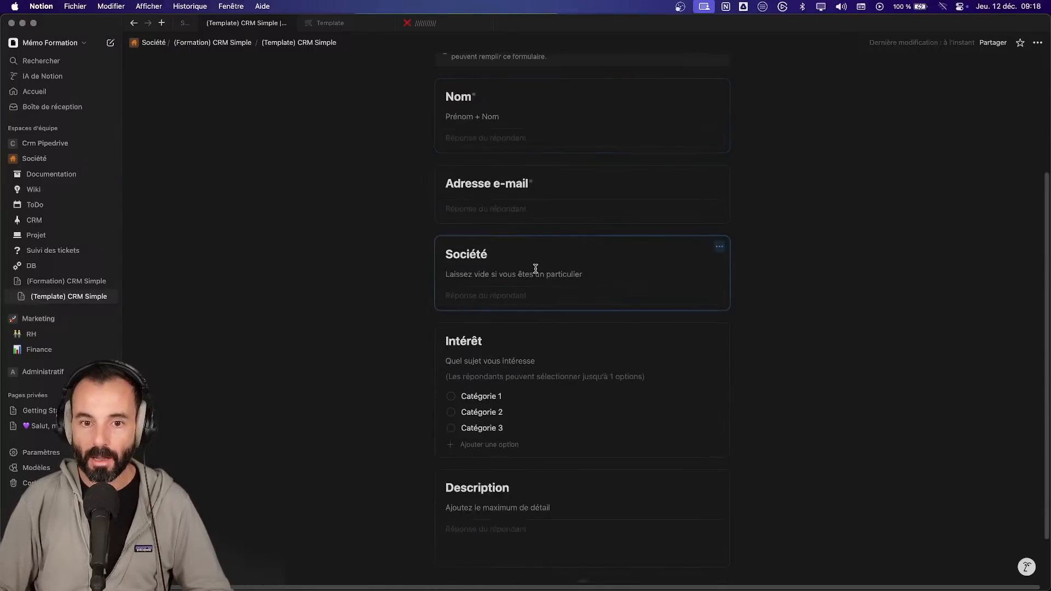
pyautogui.scroll(3, 536, 270)
pyautogui.click(888, 106)
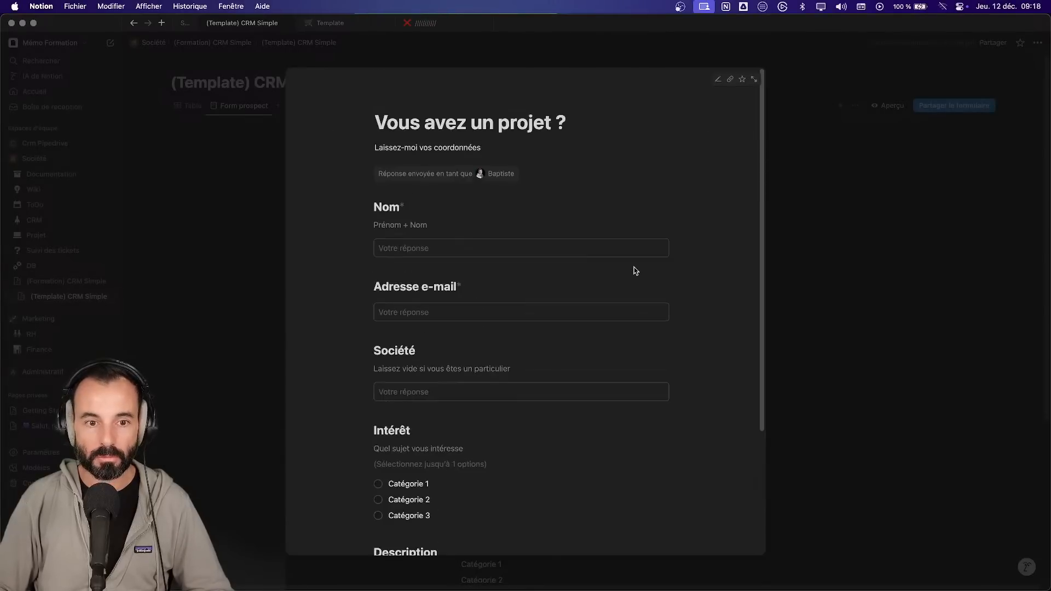
pyautogui.click(884, 164)
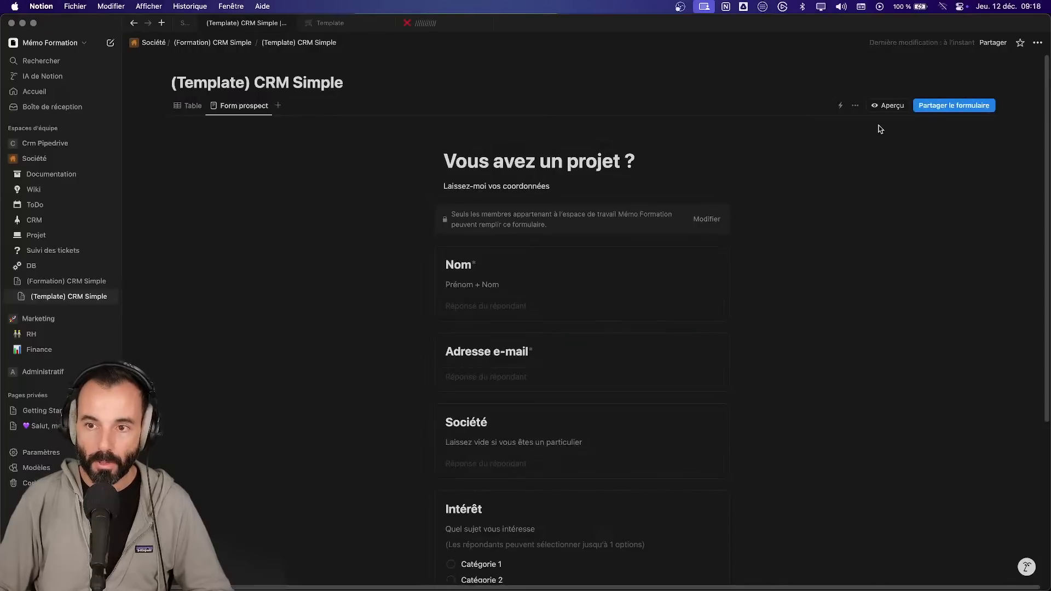
# - Set the form's sharing access to Tout internaute
pyautogui.click(957, 109)
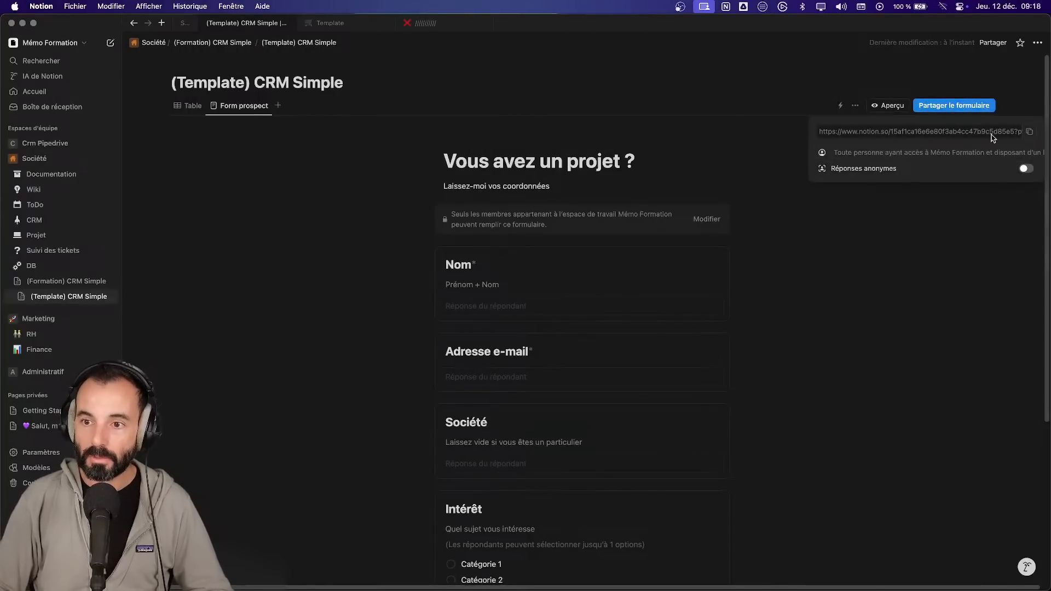
pyautogui.click(933, 150)
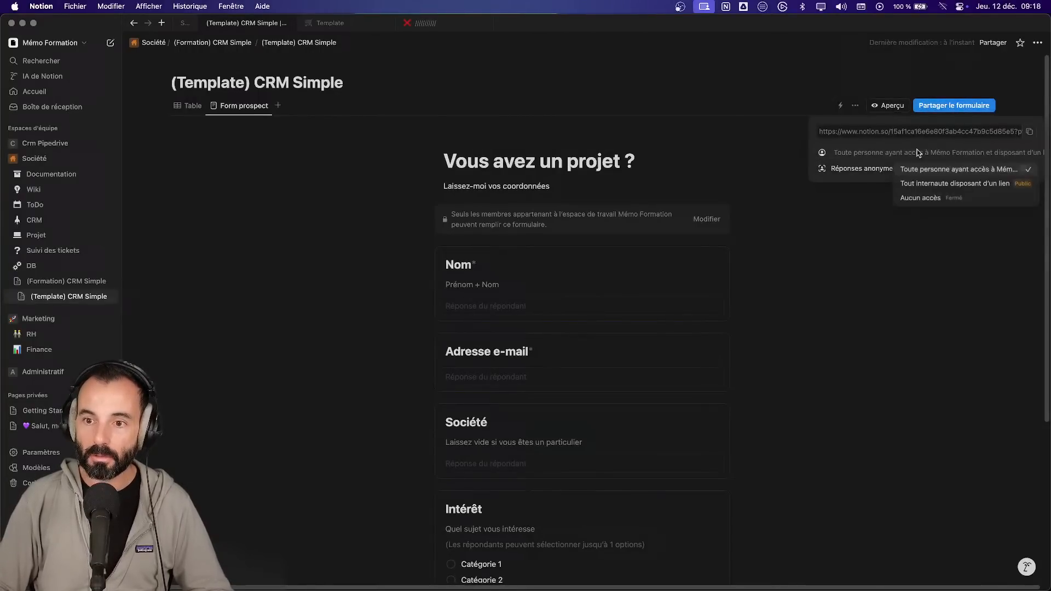
pyautogui.click(938, 184)
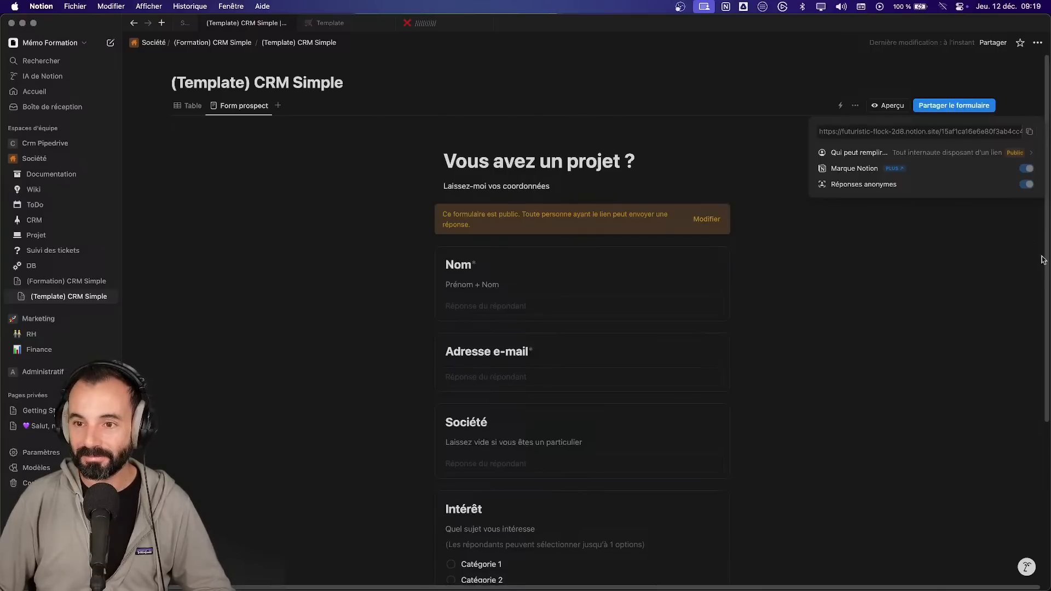
pyautogui.click(1011, 249)
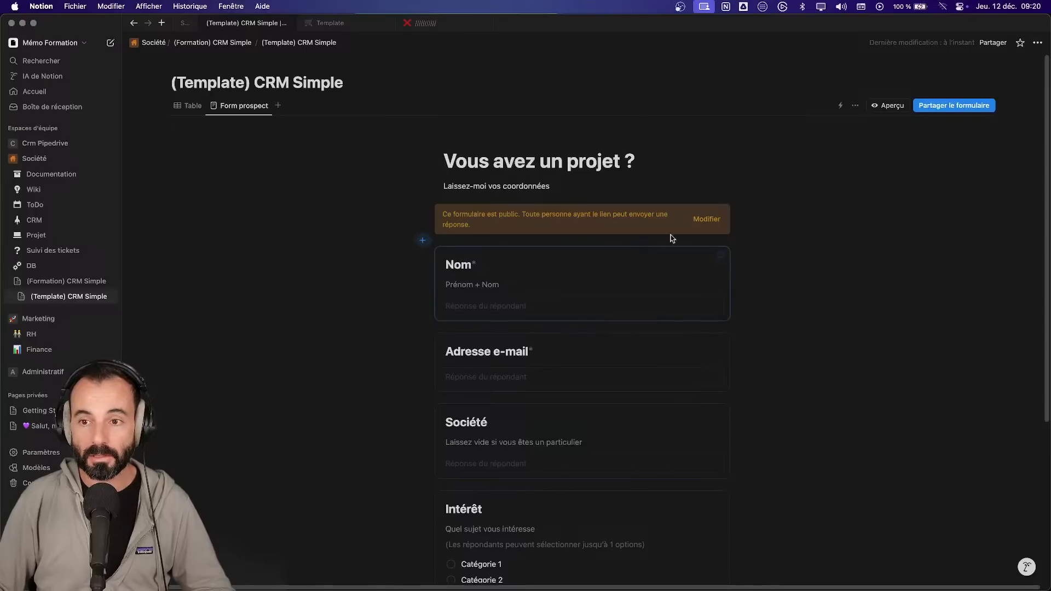
# - Restrict the form back to Mémo Formation members and open the respondent preview (Aperçu)
pyautogui.click(934, 107)
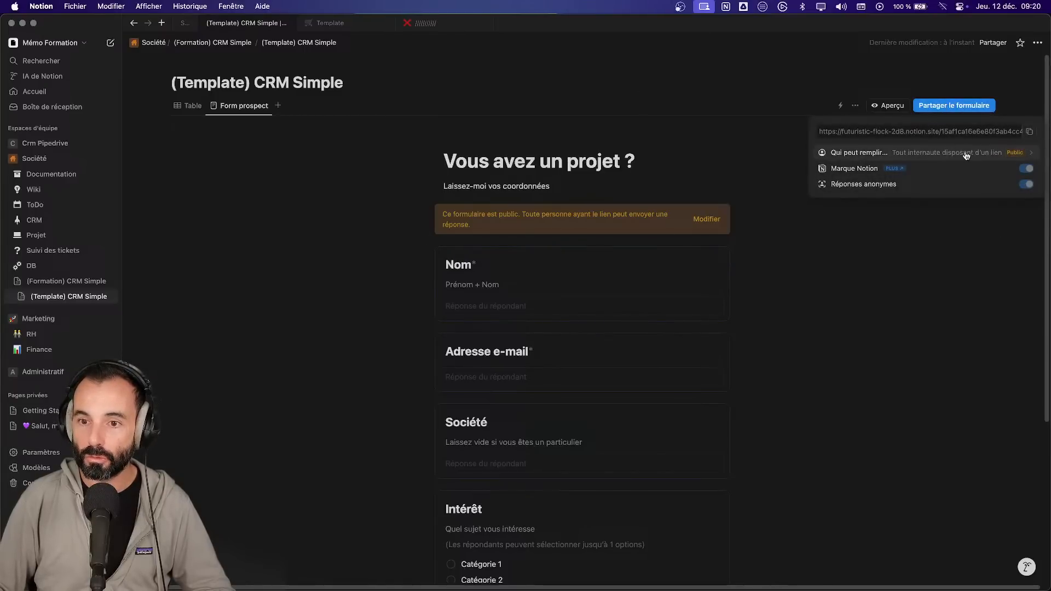
pyautogui.click(998, 154)
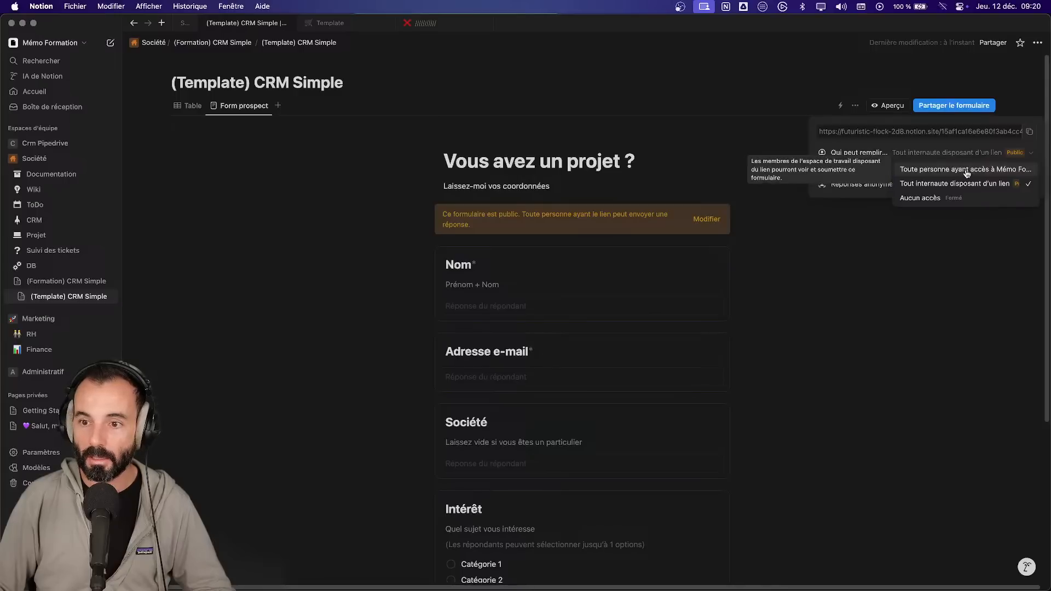
pyautogui.click(965, 171)
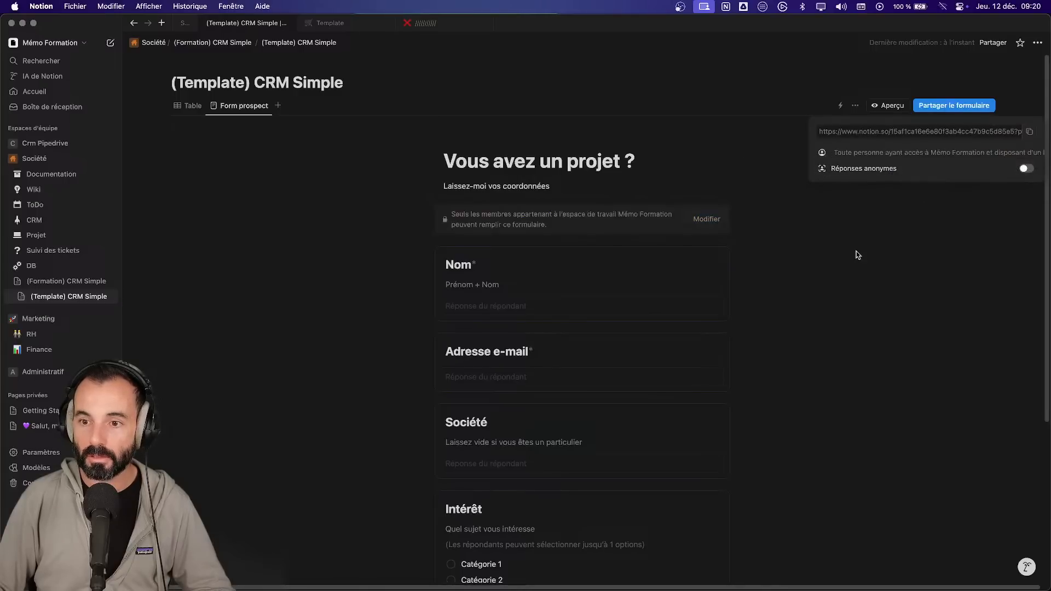
pyautogui.click(886, 239)
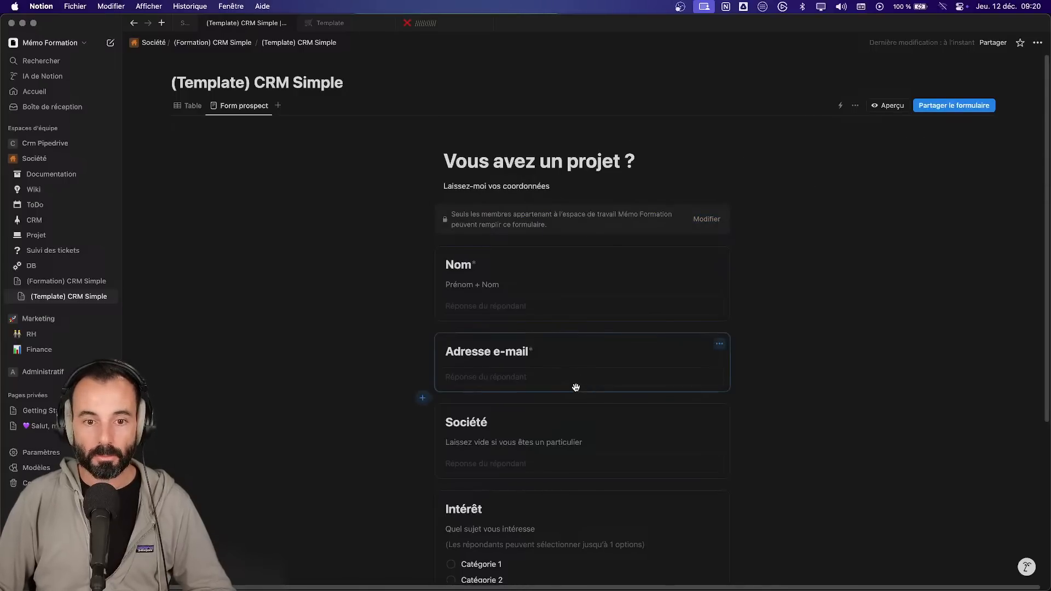
pyautogui.click(887, 106)
pyautogui.scroll(-5, 385, 336)
pyautogui.scroll(5, 385, 340)
# - Submit a test response with a name, e-mail, Société Le Mémo, Catégorie 1 and description 'Ceci est un détail'
pyautogui.click(393, 249)
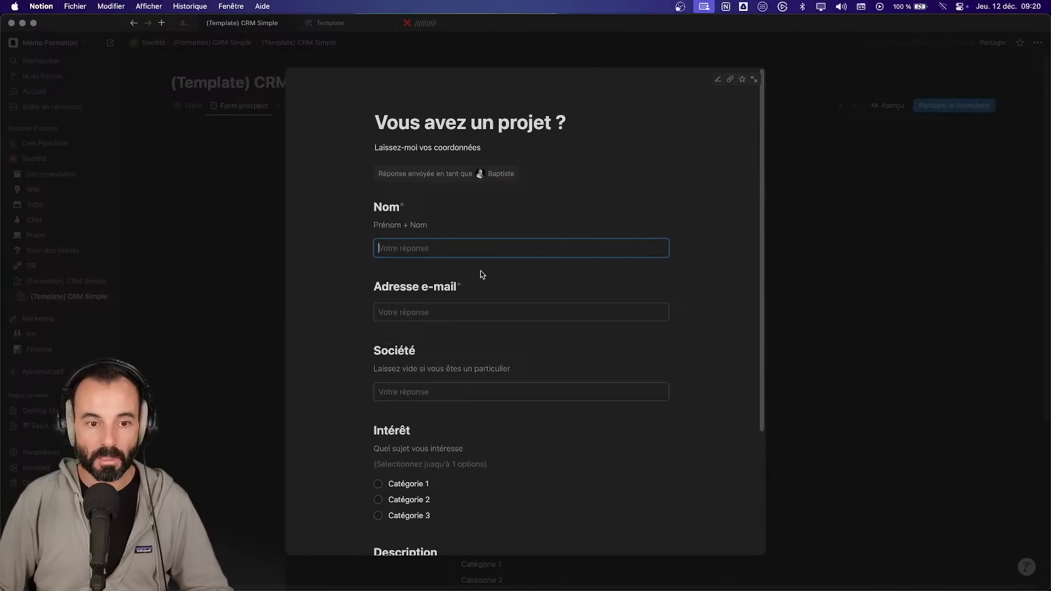
pyautogui.write('Baptiste')
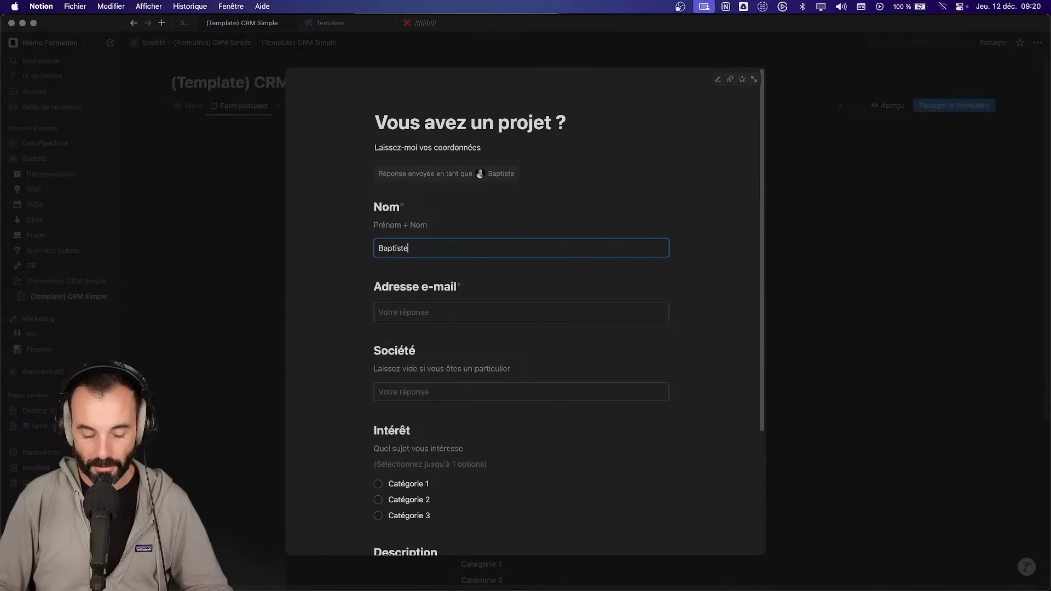
pyautogui.press('Tab')
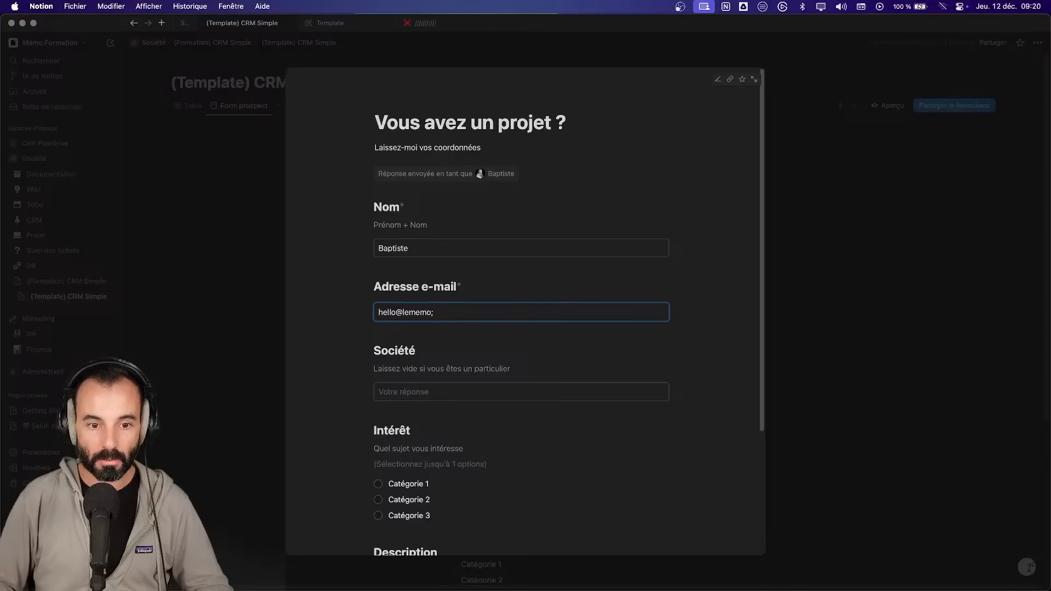
pyautogui.press('Tab')
pyautogui.write('Le Mémo')
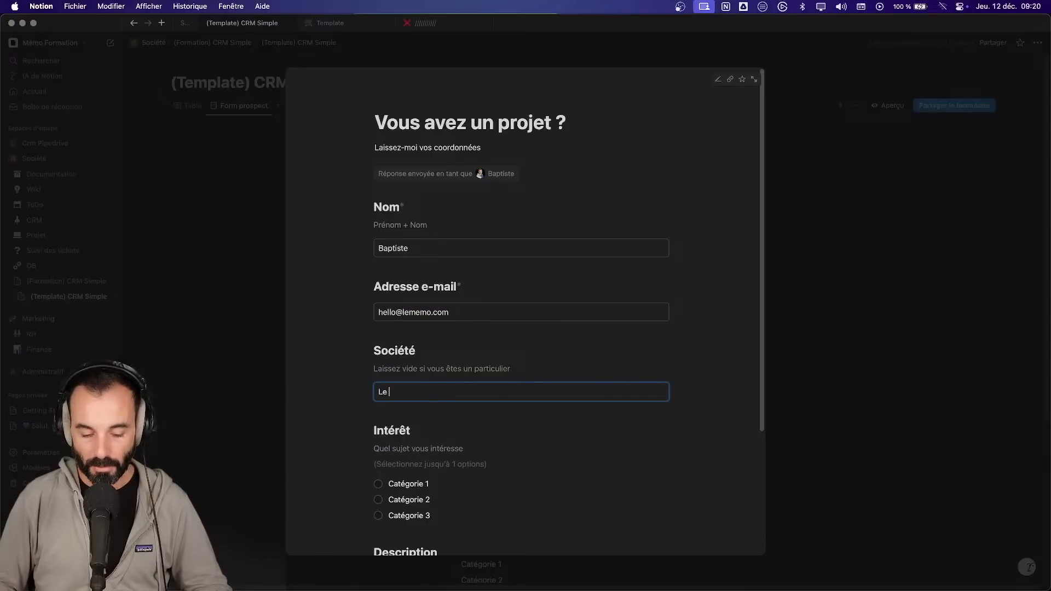
pyautogui.press('Tab')
pyautogui.click(399, 483)
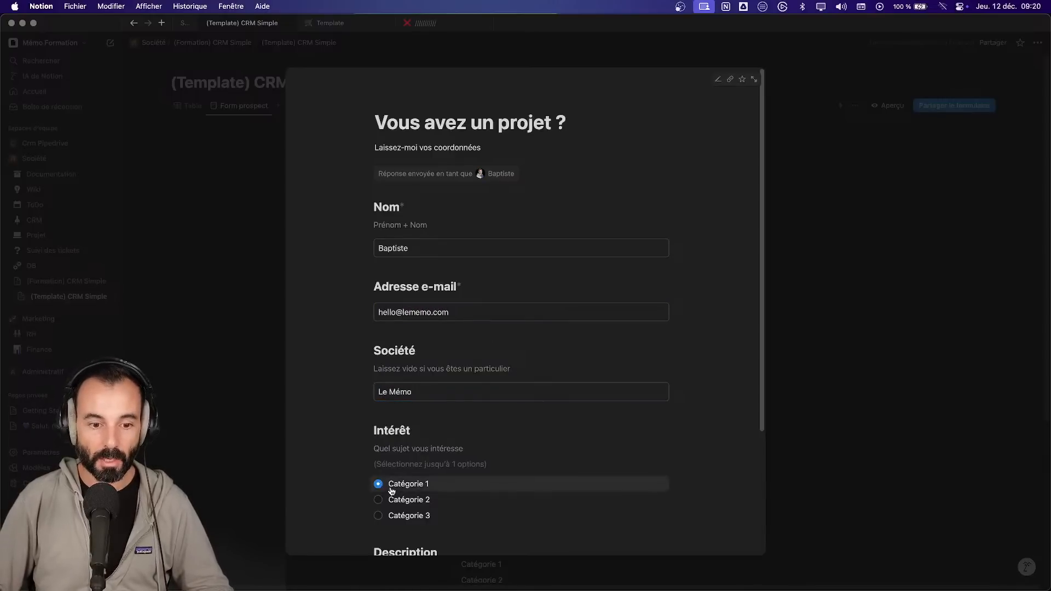
pyautogui.scroll(-3, 406, 482)
pyautogui.click(422, 467)
pyautogui.write('Ceci est un détail')
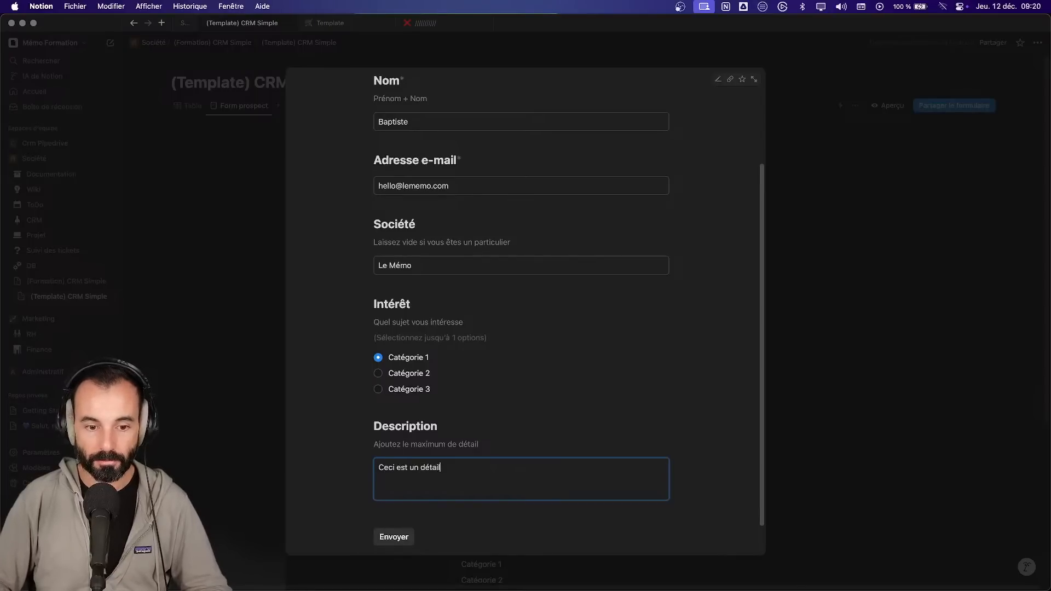
pyautogui.click(408, 538)
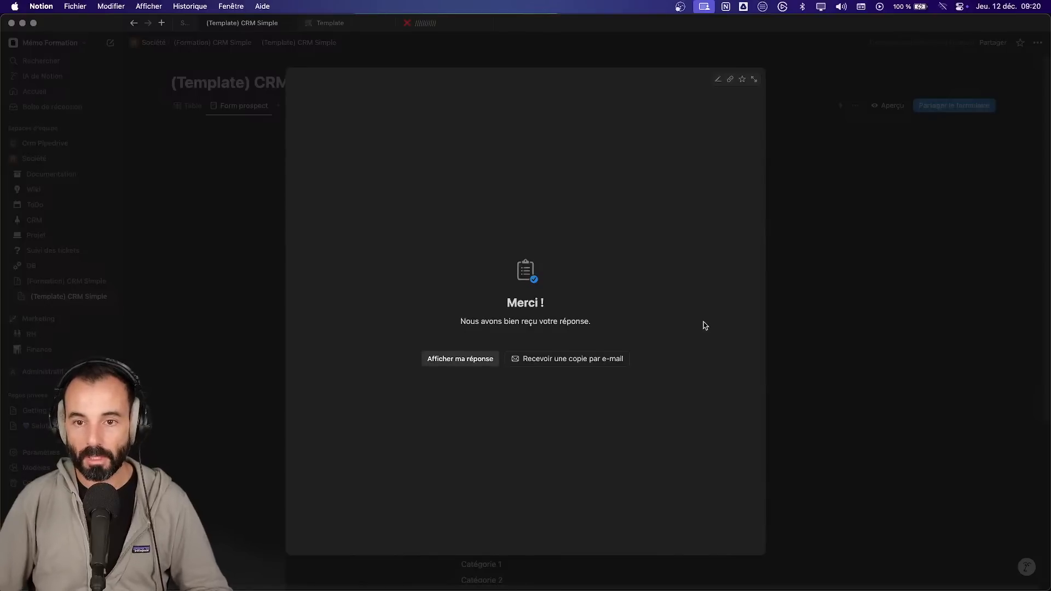
pyautogui.click(829, 306)
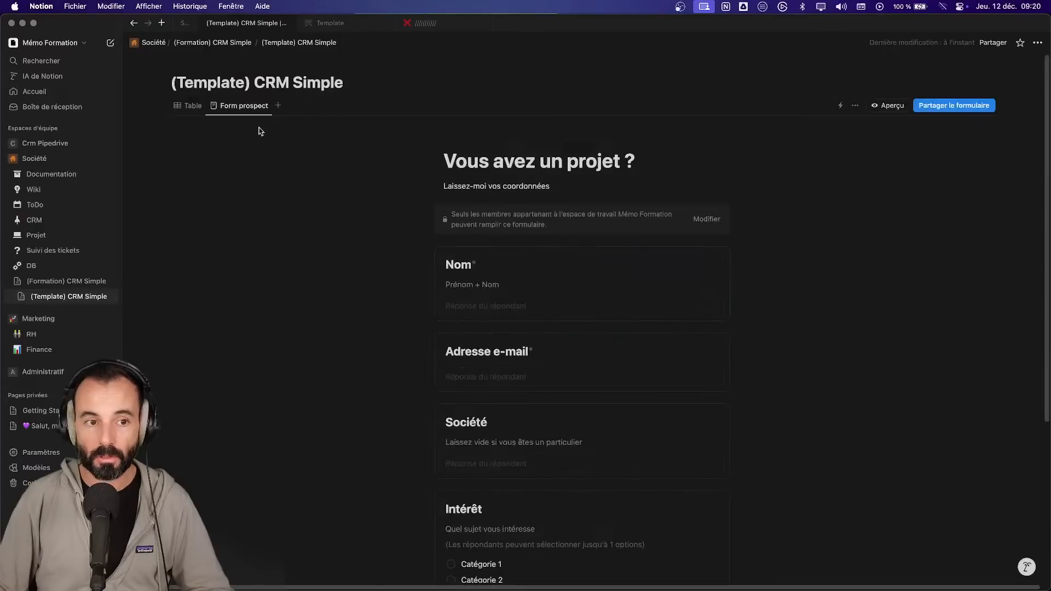
# - Open the Table view and peek at the new Le Mémo contact row
pyautogui.click(202, 108)
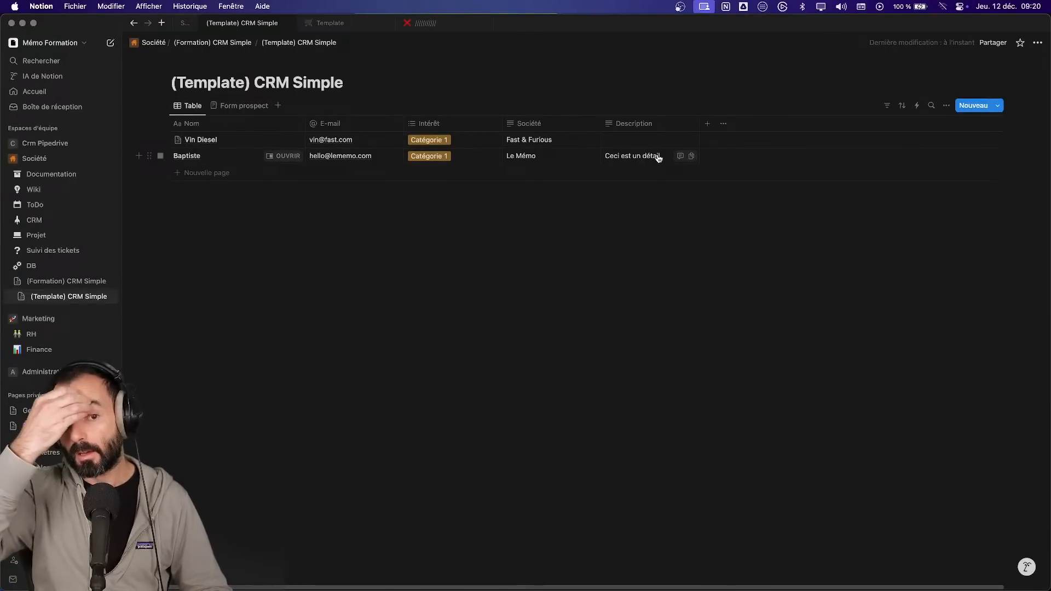
pyautogui.click(284, 156)
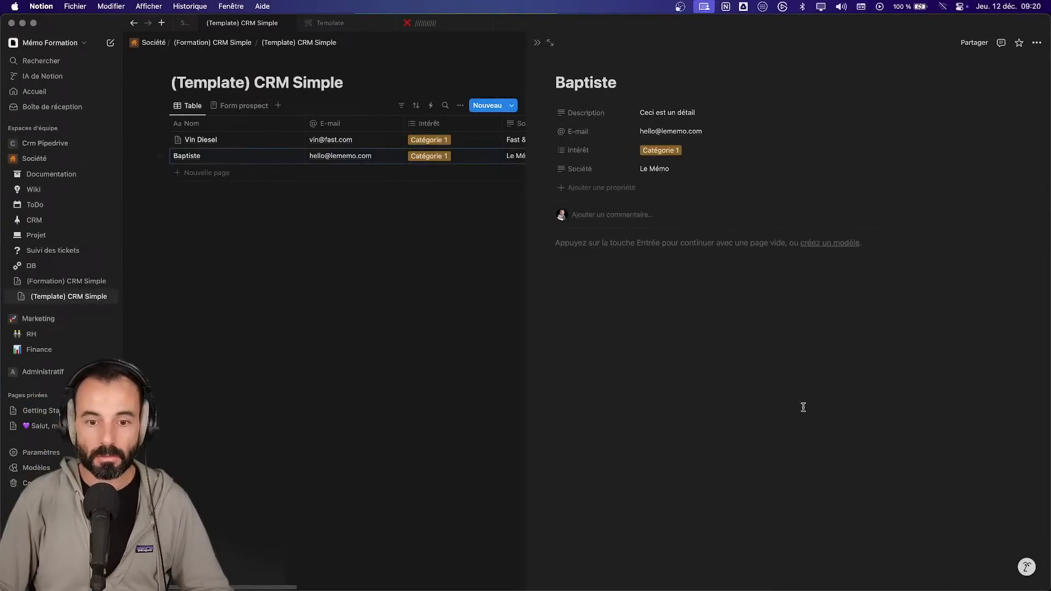
pyautogui.click(657, 281)
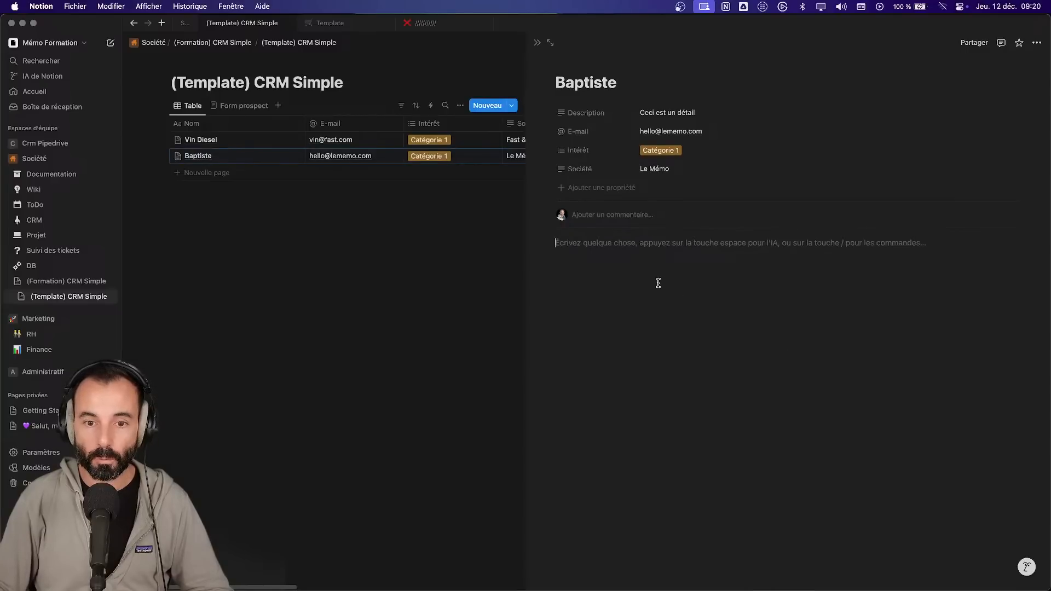
pyautogui.click(538, 43)
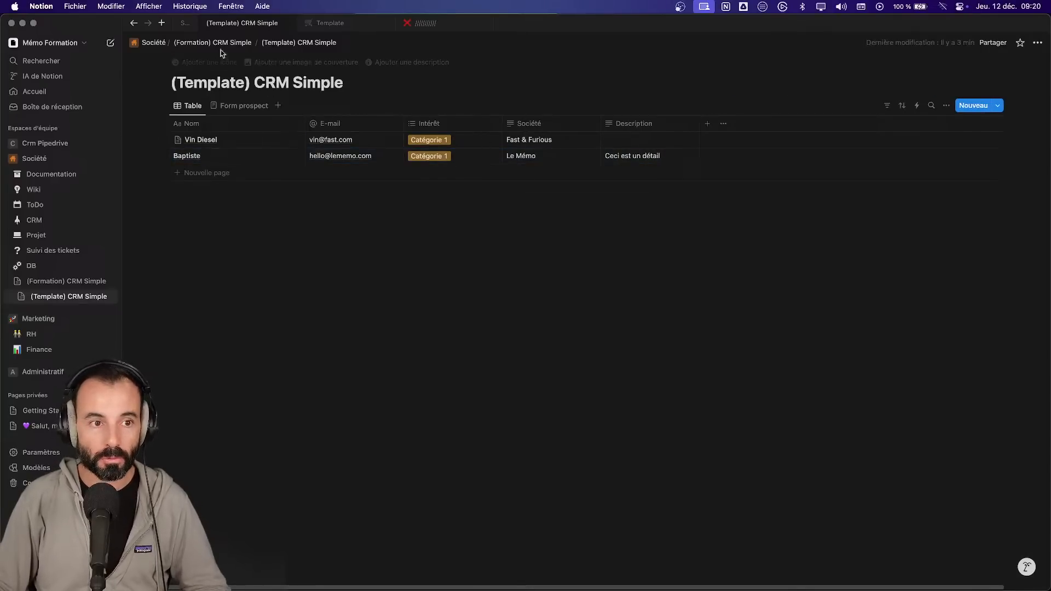
pyautogui.click(183, 25)
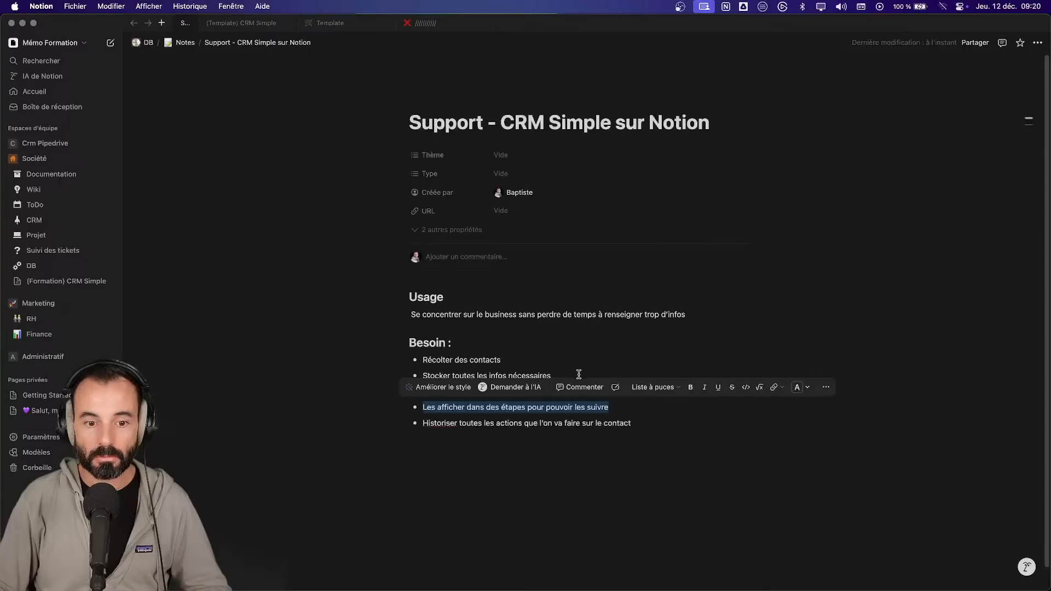
pyautogui.moveTo(552, 376); pyautogui.dragTo(426, 376)
pyautogui.moveTo(586, 392); pyautogui.dragTo(427, 392)
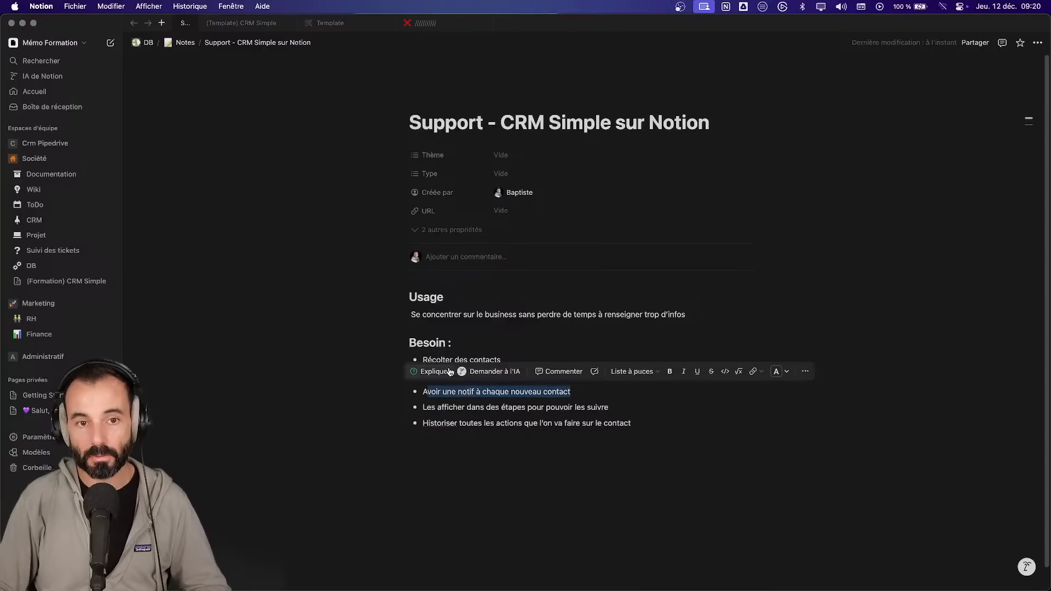
pyautogui.click(229, 28)
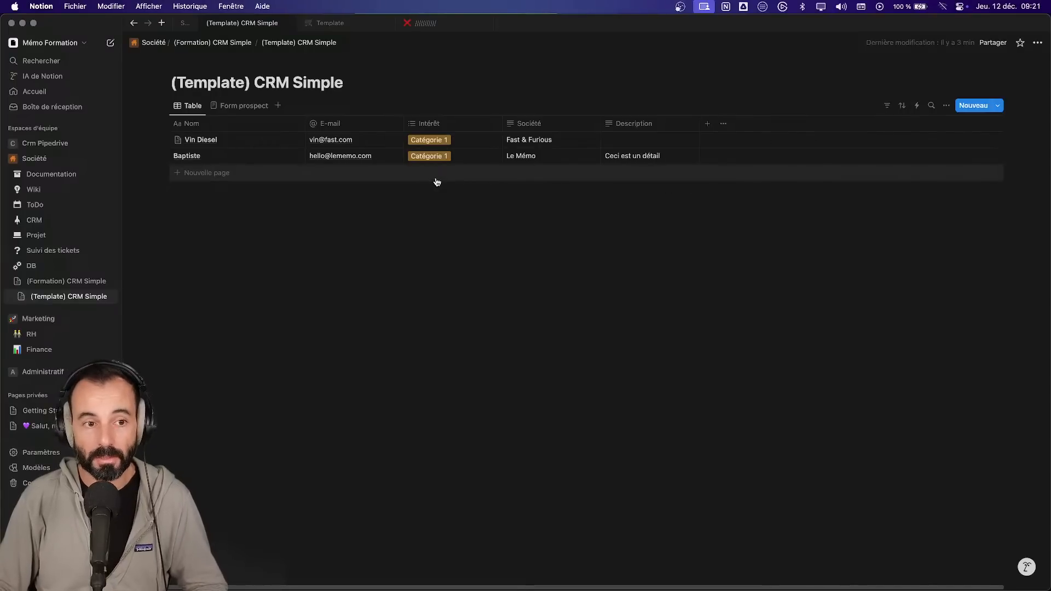
# - Start a database automation triggered by Ajout de page, trying a Plus-only action and dismissing the upgrade offer
pyautogui.click(918, 109)
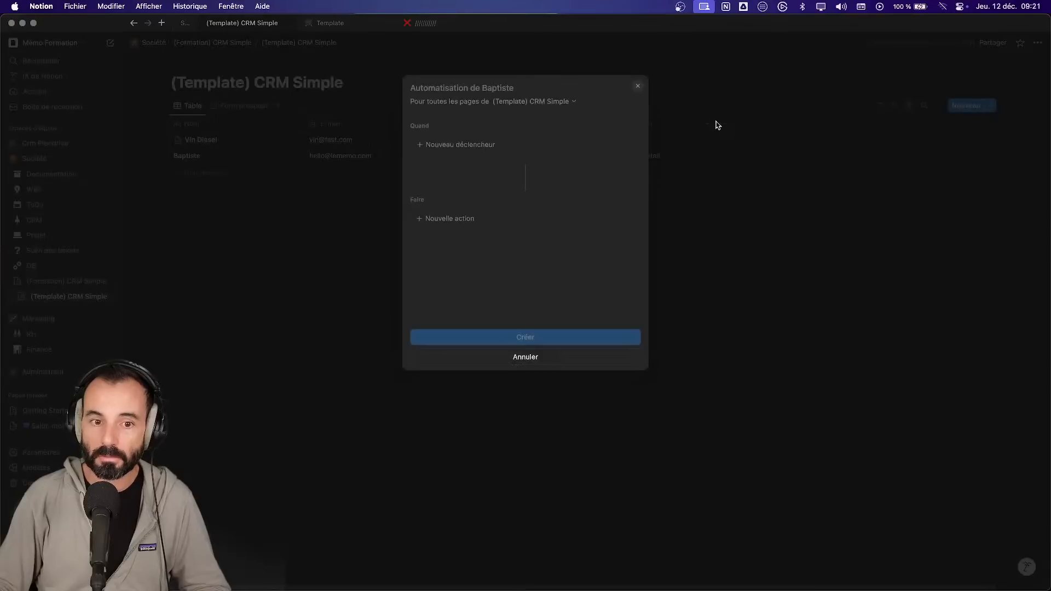
pyautogui.click(471, 145)
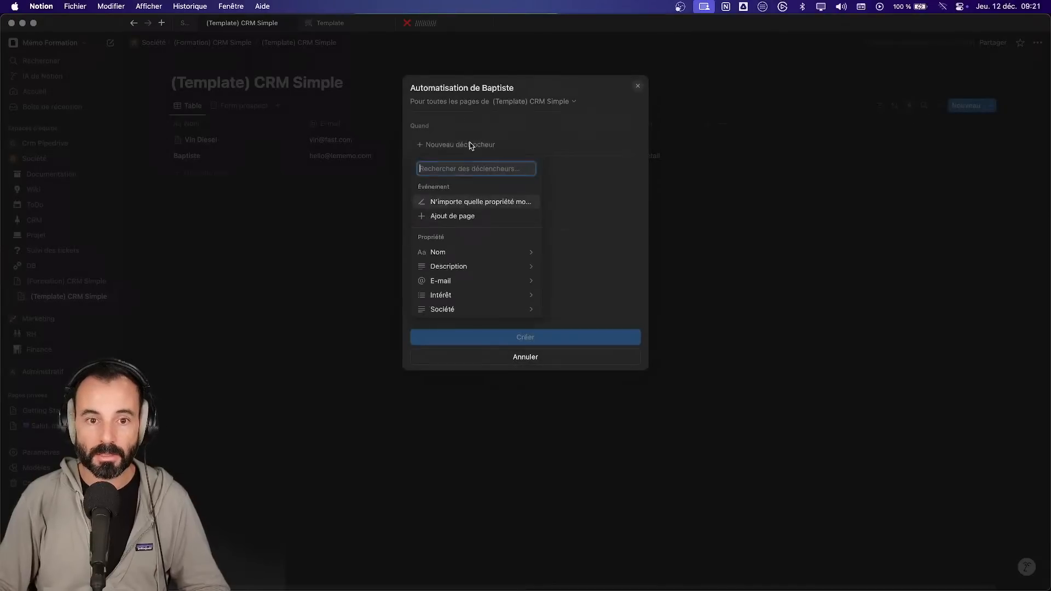
pyautogui.click(469, 217)
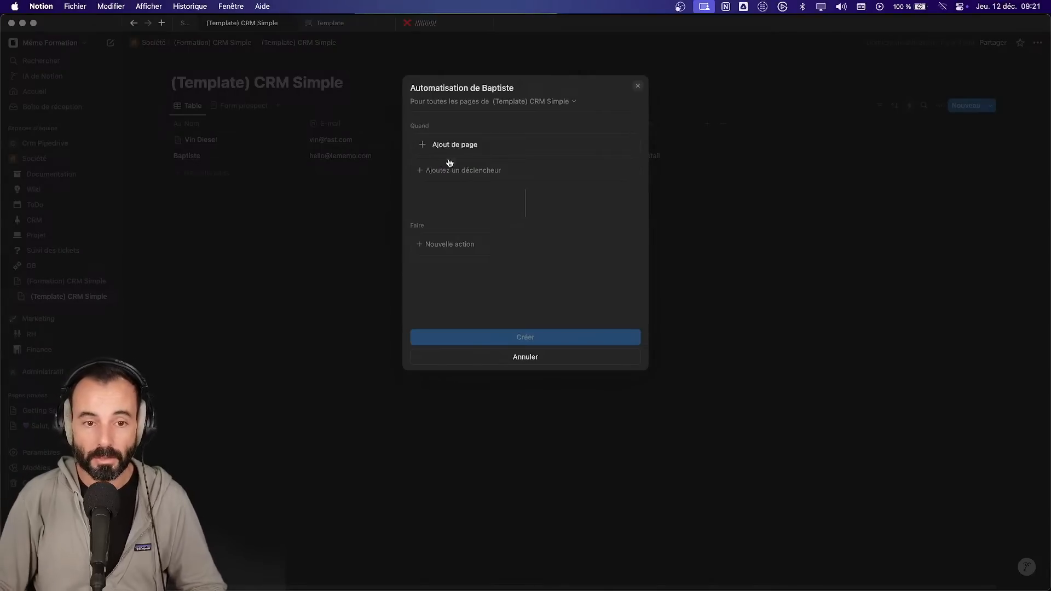
pyautogui.click(470, 244)
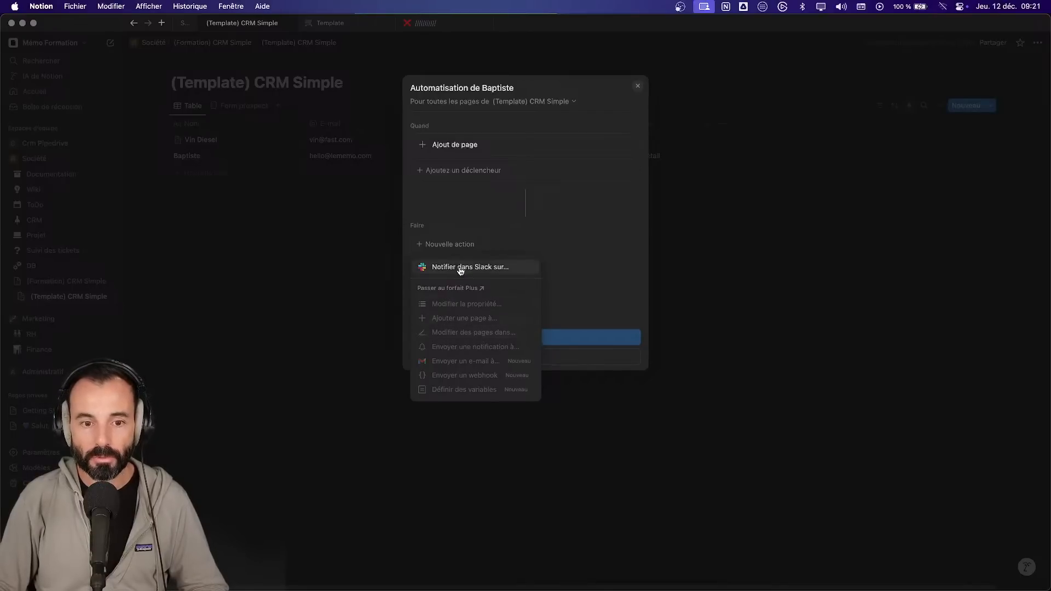
pyautogui.click(471, 351)
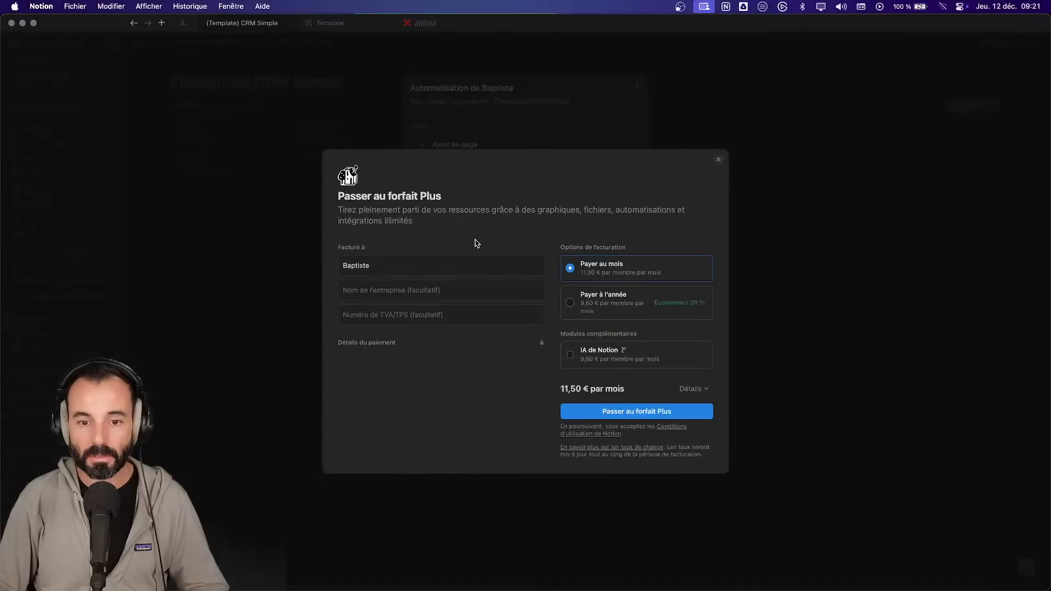
pyautogui.click(723, 150)
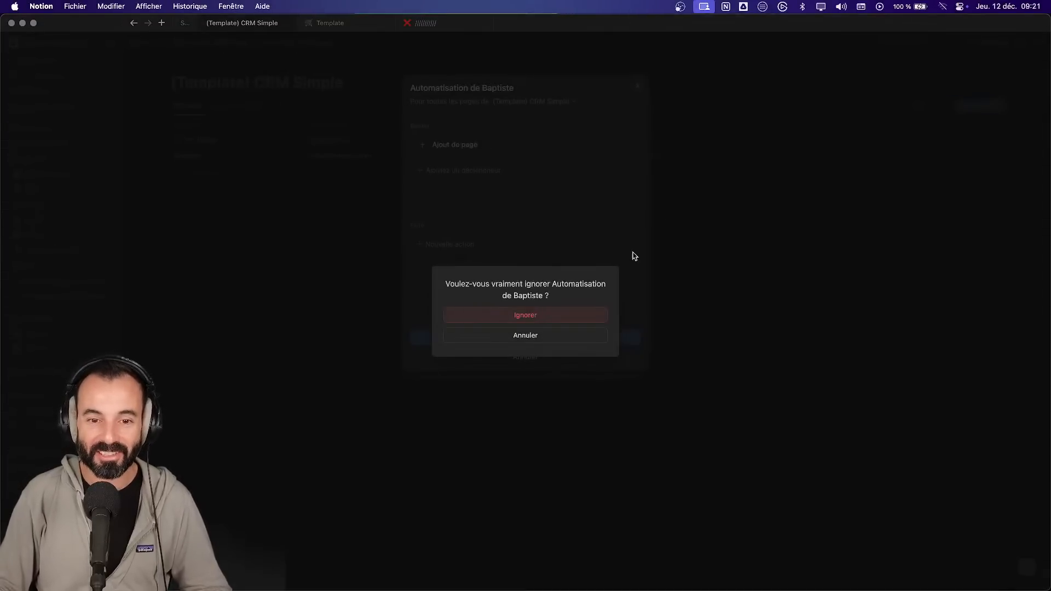
pyautogui.click(534, 346)
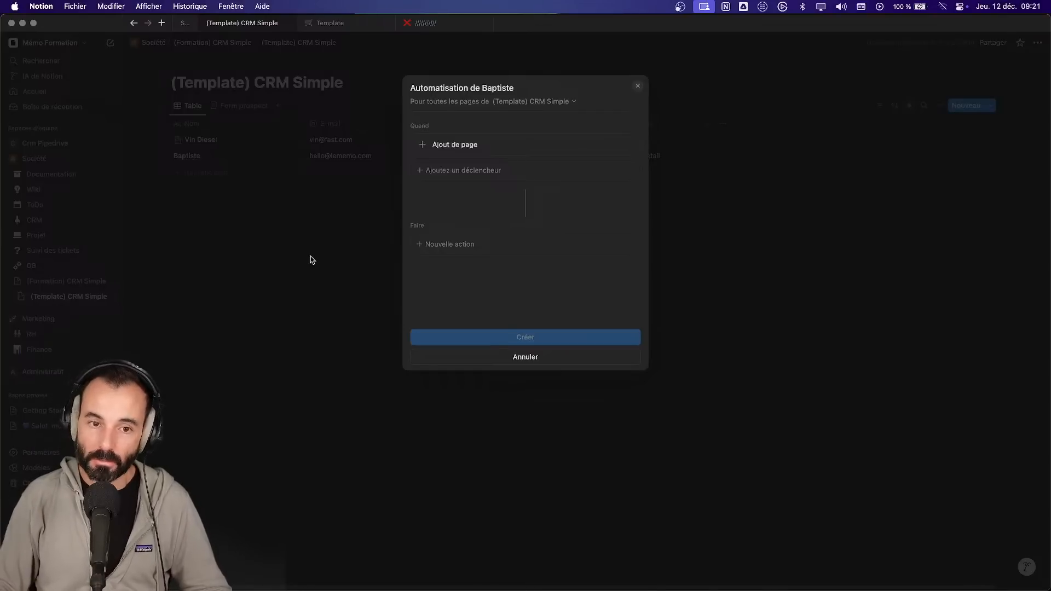
# - Add a Notifier dans Slack action, dismiss the Slack connect prompt, then discard the draft automation
pyautogui.click(474, 244)
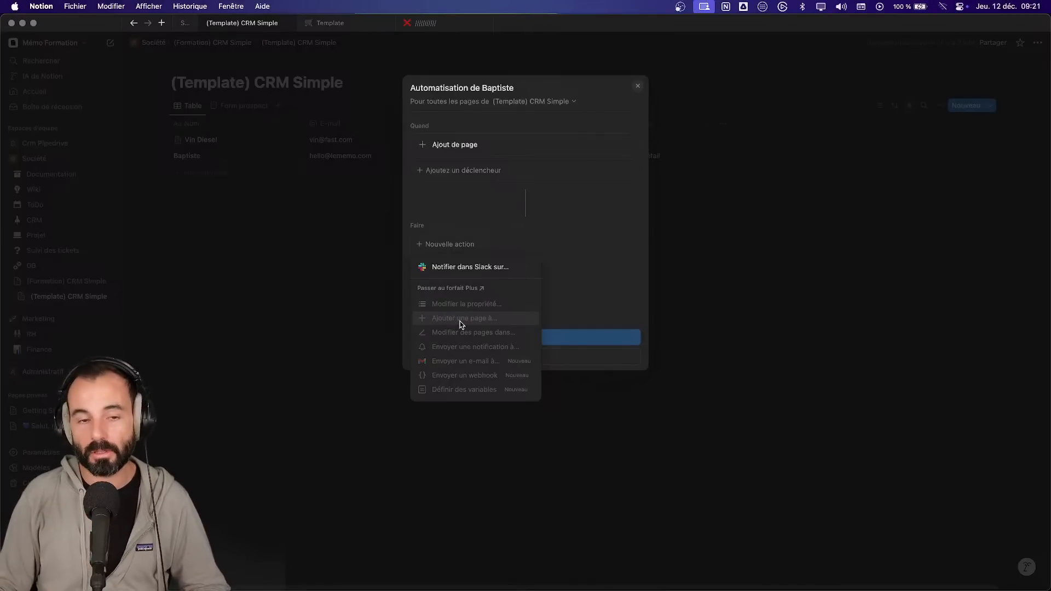
pyautogui.click(479, 268)
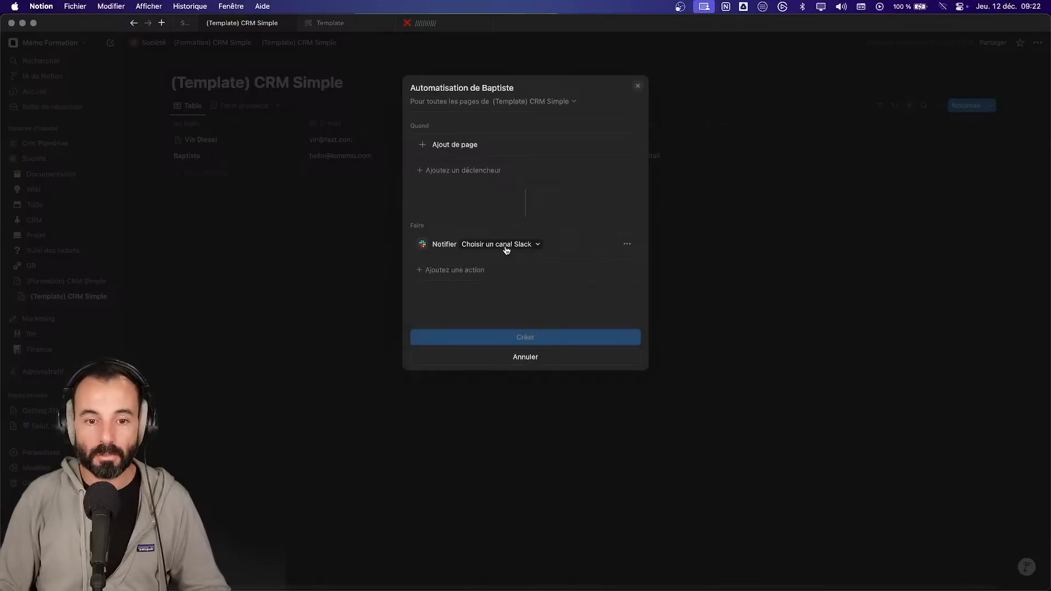
pyautogui.click(499, 246)
pyautogui.click(564, 283)
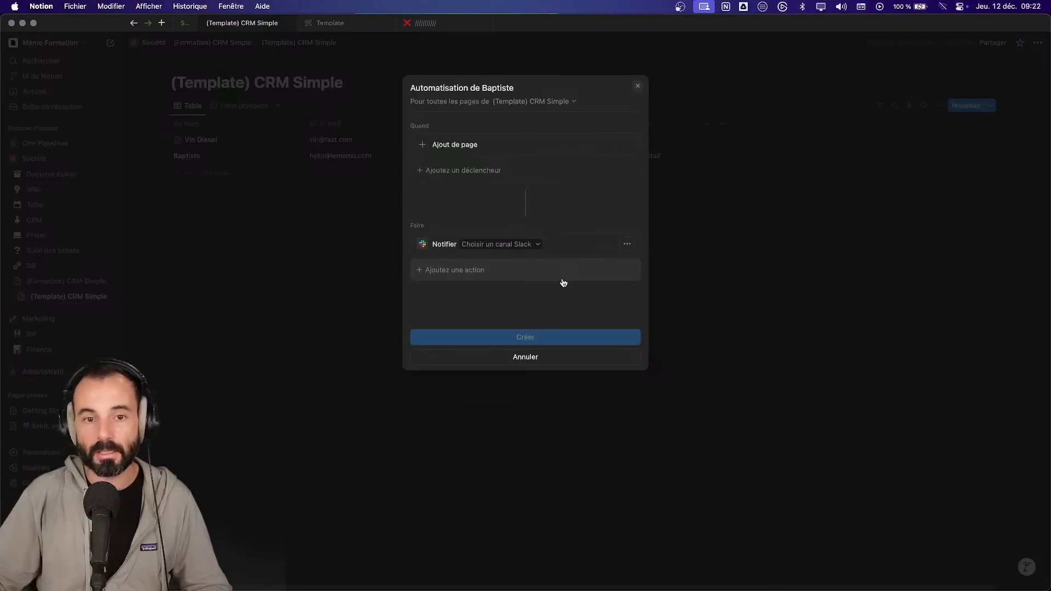
pyautogui.click(638, 88)
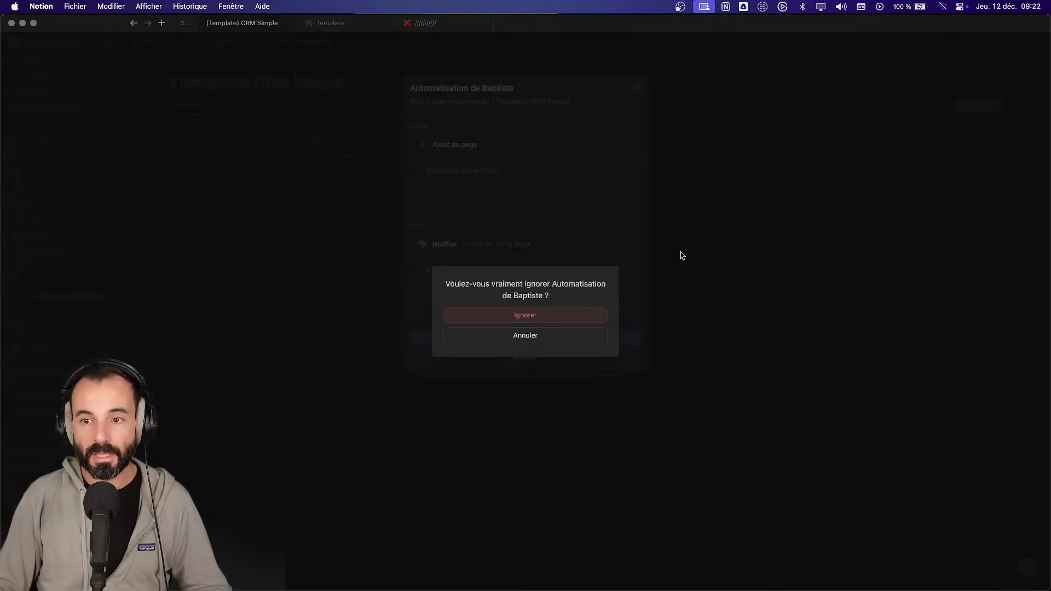
pyautogui.click(573, 316)
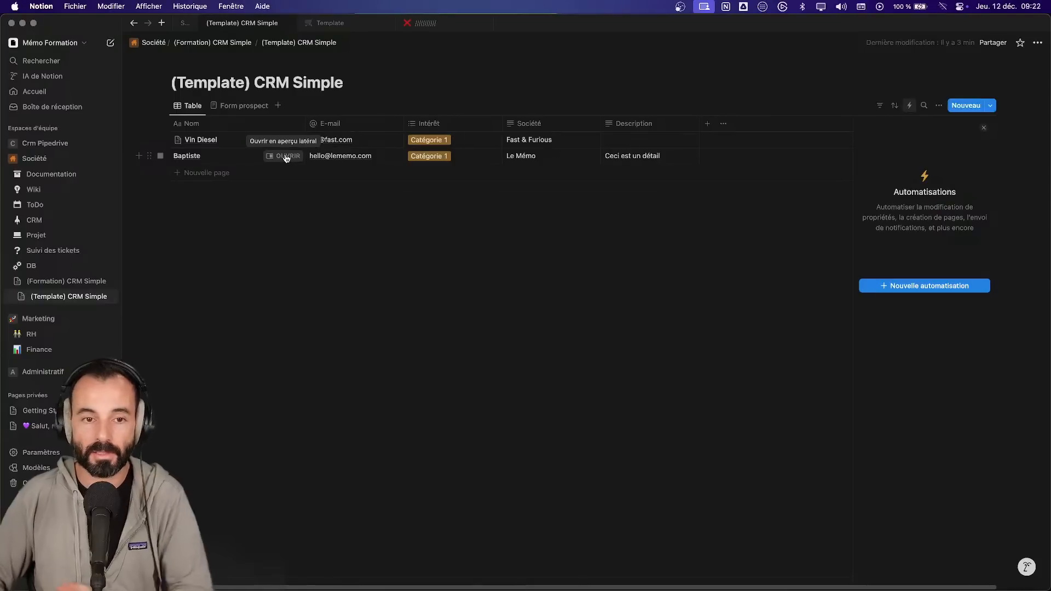
# - In the Support notes, create a ✅ emoji and paste it after the second need
pyautogui.click(409, 291)
pyautogui.click(185, 23)
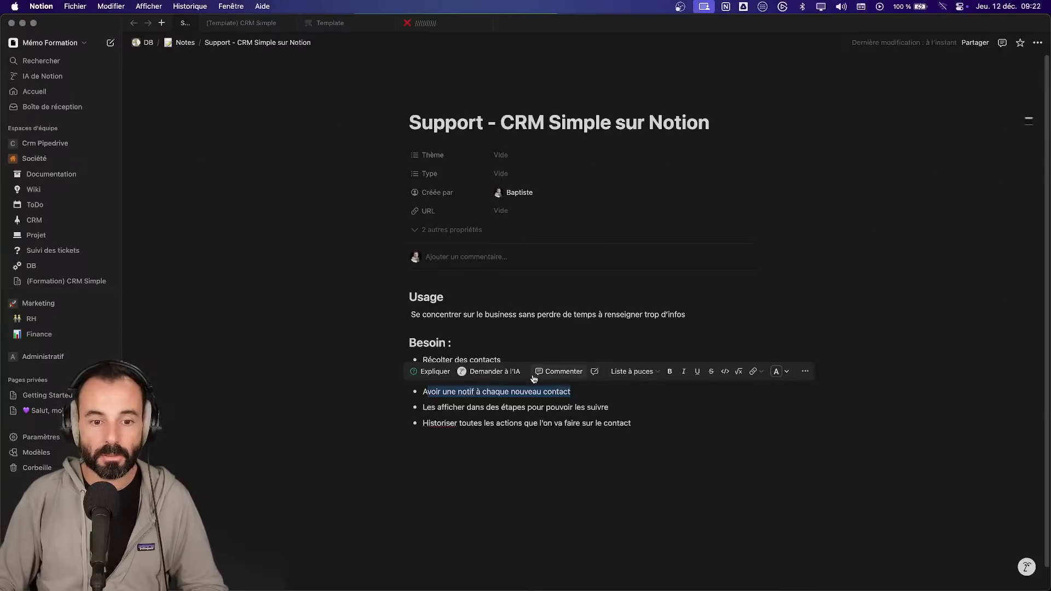
pyautogui.click(523, 359)
pyautogui.write(':chec')
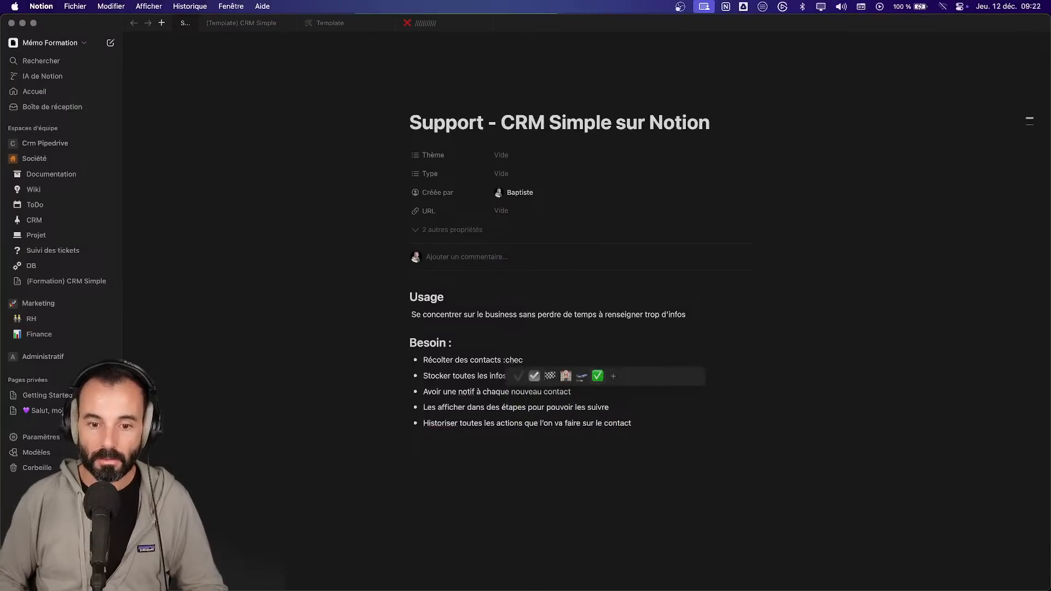
pyautogui.press('Return')
pyautogui.click(568, 377)
pyautogui.write(':xche')
pyautogui.press('BackSpace')
pyautogui.press('BackSpace')
pyautogui.press('BackSpace')
pyautogui.press('BackSpace')
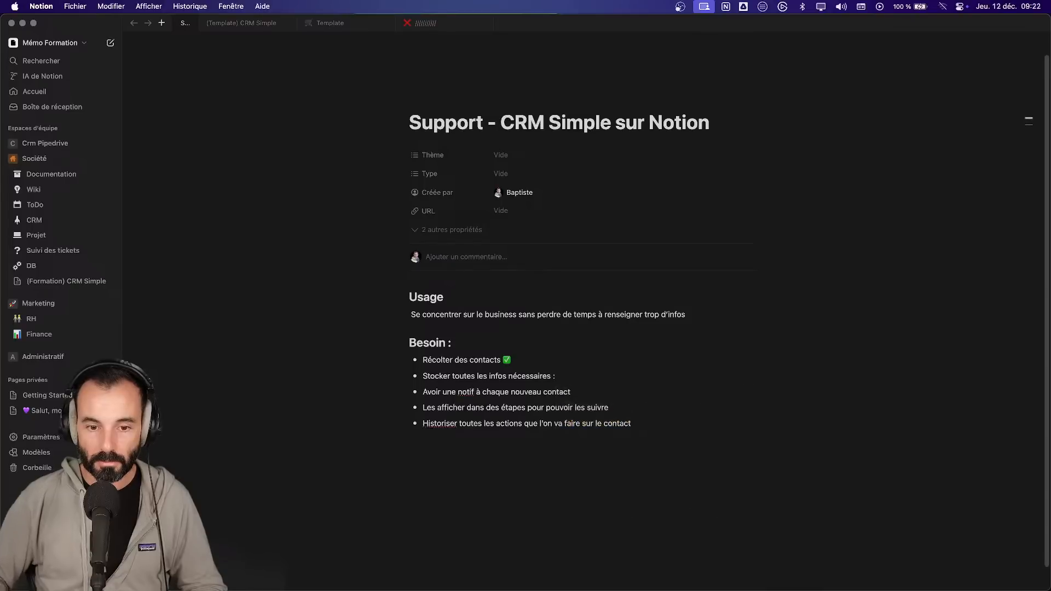
pyautogui.hotkey('shift', 'Left')
pyautogui.press('cmd+c')
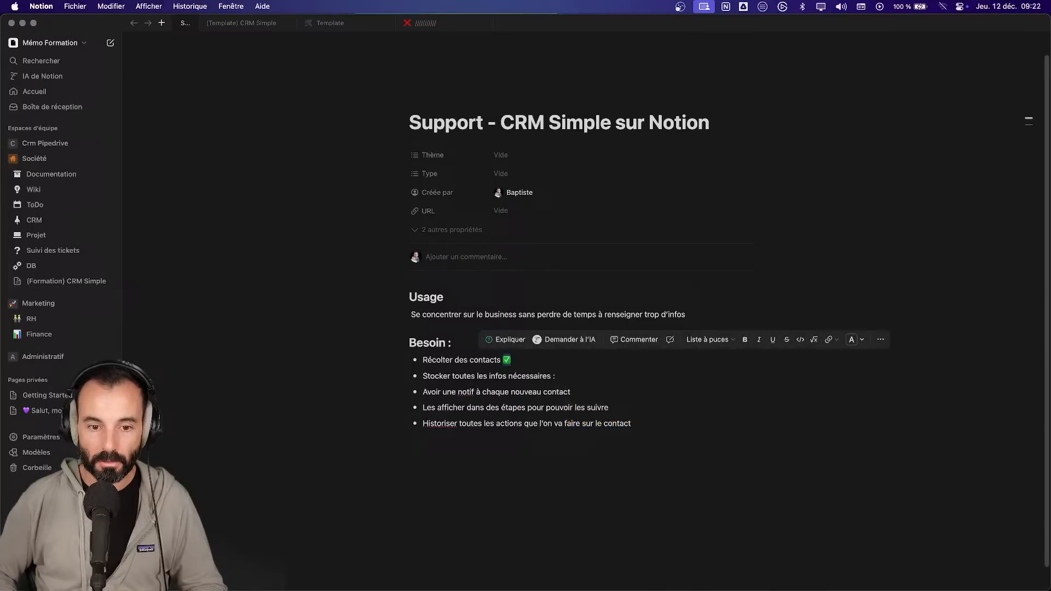
pyautogui.click(600, 377)
pyautogui.press('BackSpace')
pyautogui.press('cmd+v')
# - Add ✅ and '(Version payante uniquement)' after the third need, then return to (Template) CRM Simple
pyautogui.click(609, 388)
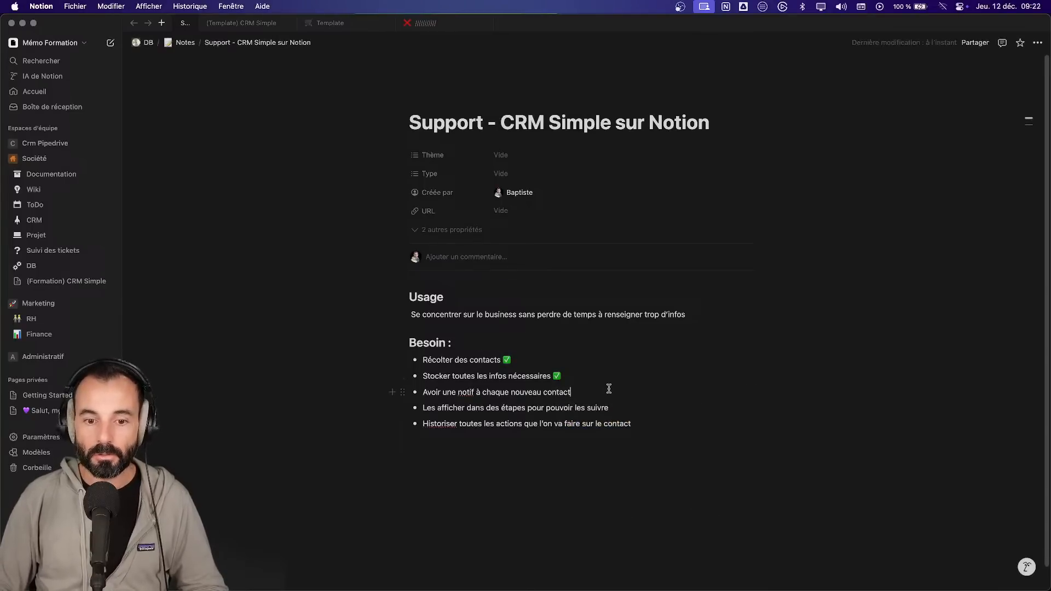
pyautogui.press('cmd+v')
pyautogui.write('(')
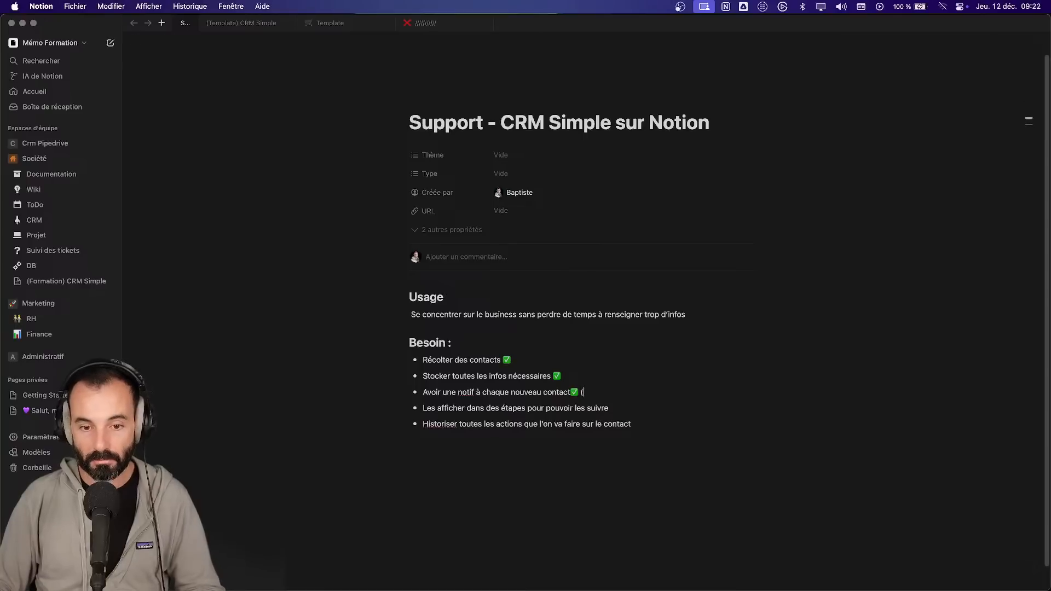
pyautogui.press('Left')
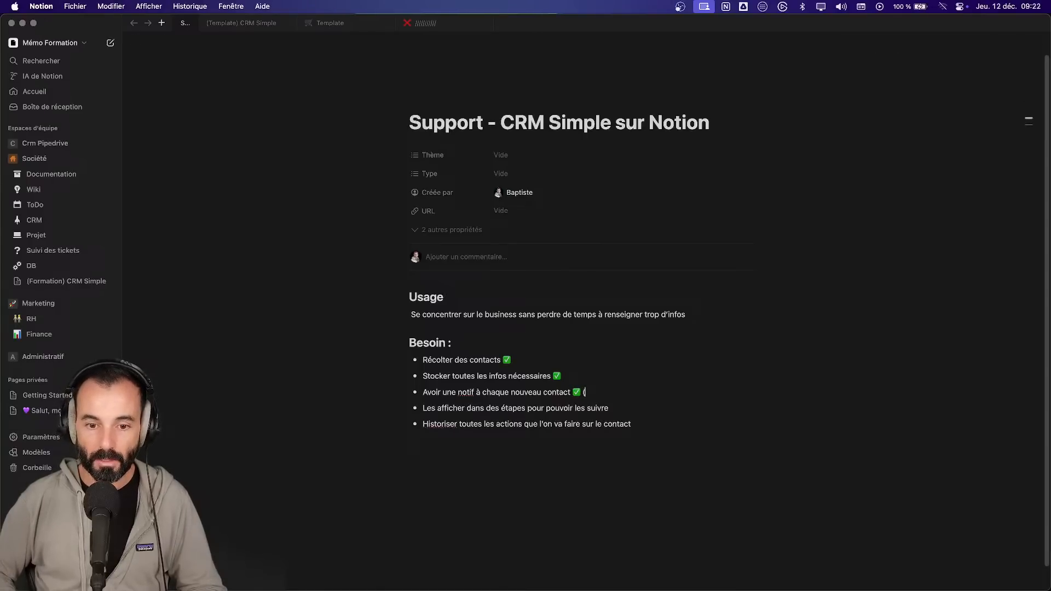
pyautogui.write('Version opayant')
pyautogui.press('BackSpace')
pyautogui.press('BackSpace')
pyautogui.press('BackSpace')
pyautogui.press('BackSpace')
pyautogui.press('BackSpace')
pyautogui.press('BackSpace')
pyautogui.write('ayante yn')
pyautogui.press('BackSpace')
pyautogui.press('BackSpace')
pyautogui.write('unq')
pyautogui.press('BackSpace')
pyautogui.write('iquement')
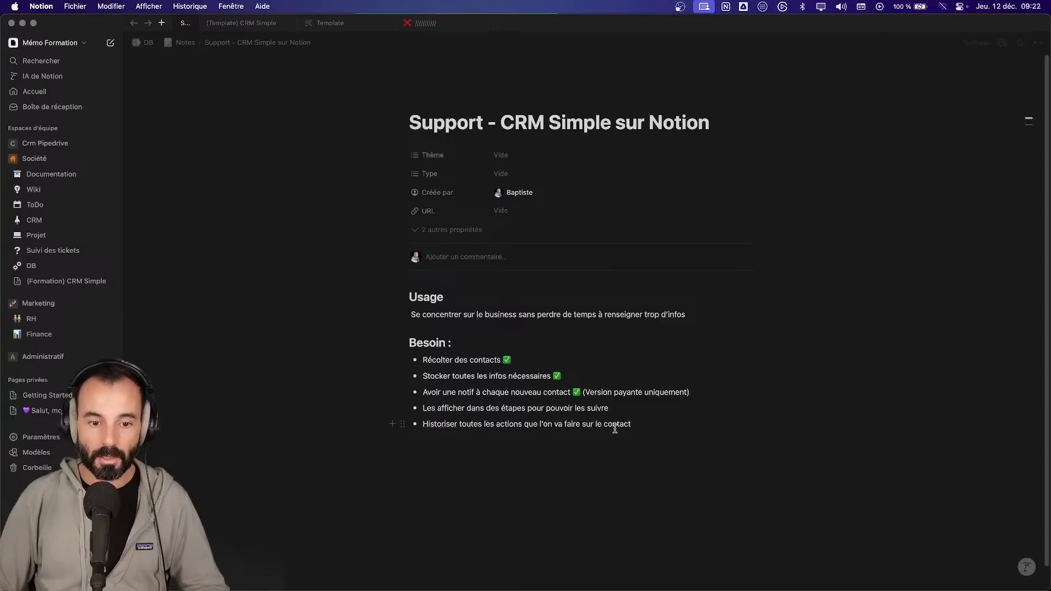
pyautogui.click(624, 407)
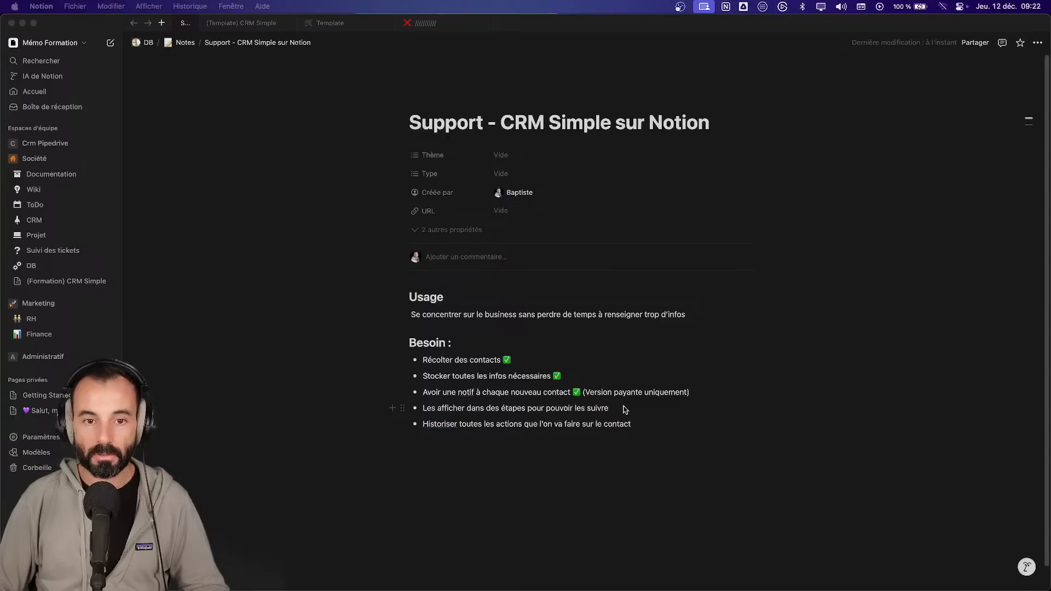
pyautogui.click(245, 23)
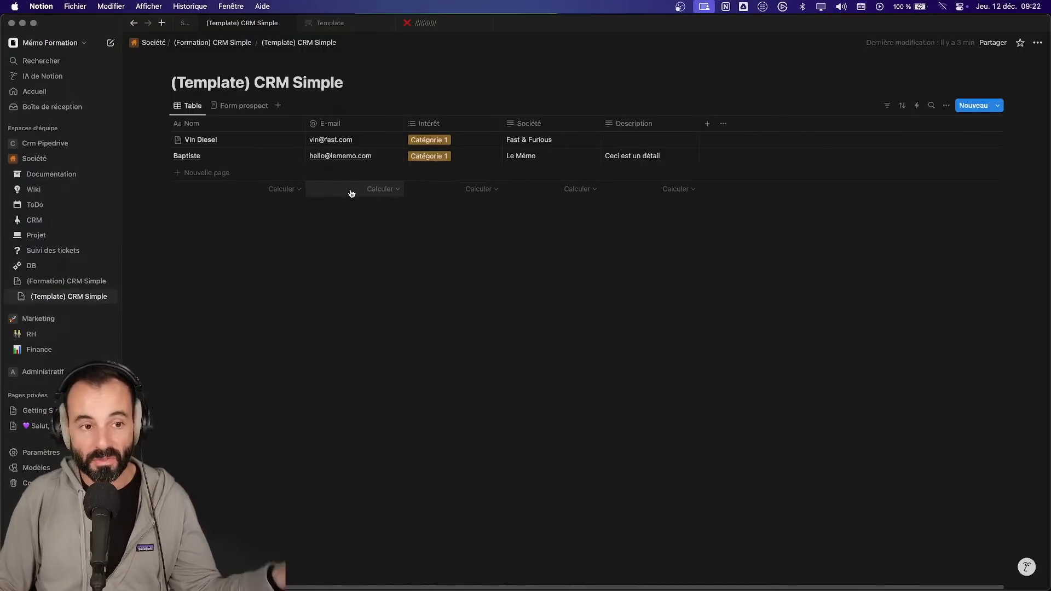
pyautogui.click(289, 158)
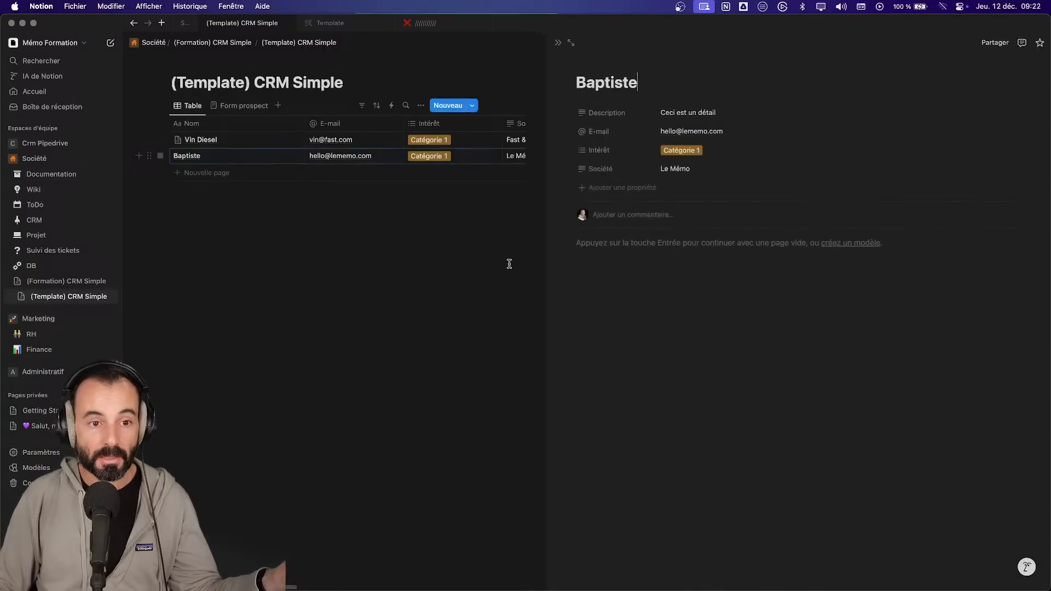
pyautogui.click(537, 43)
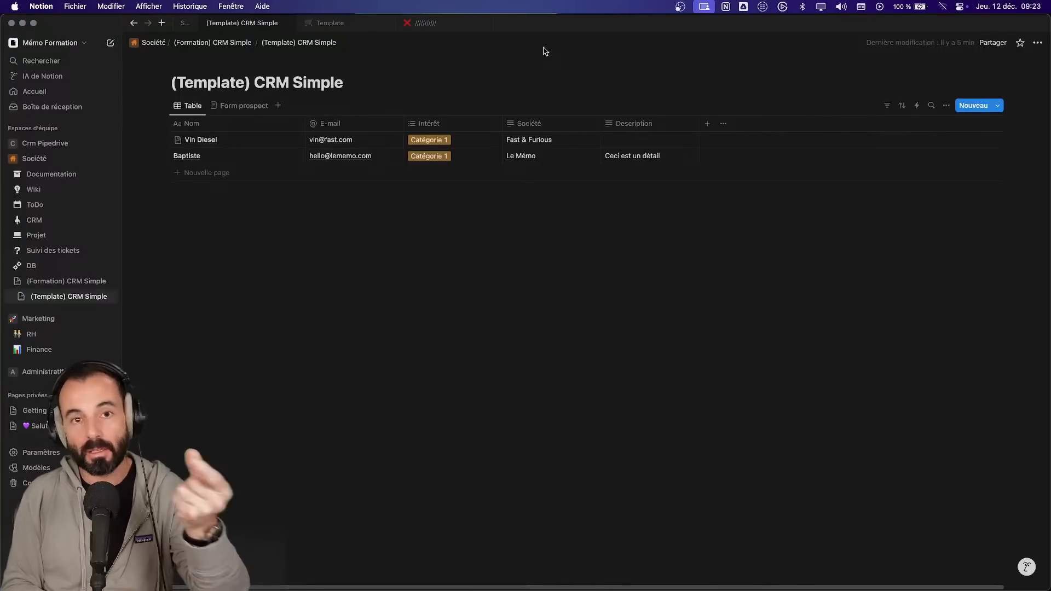
# - Add a Statut property to the CRM table and set its type to État
pyautogui.click(707, 124)
pyautogui.write('stat')
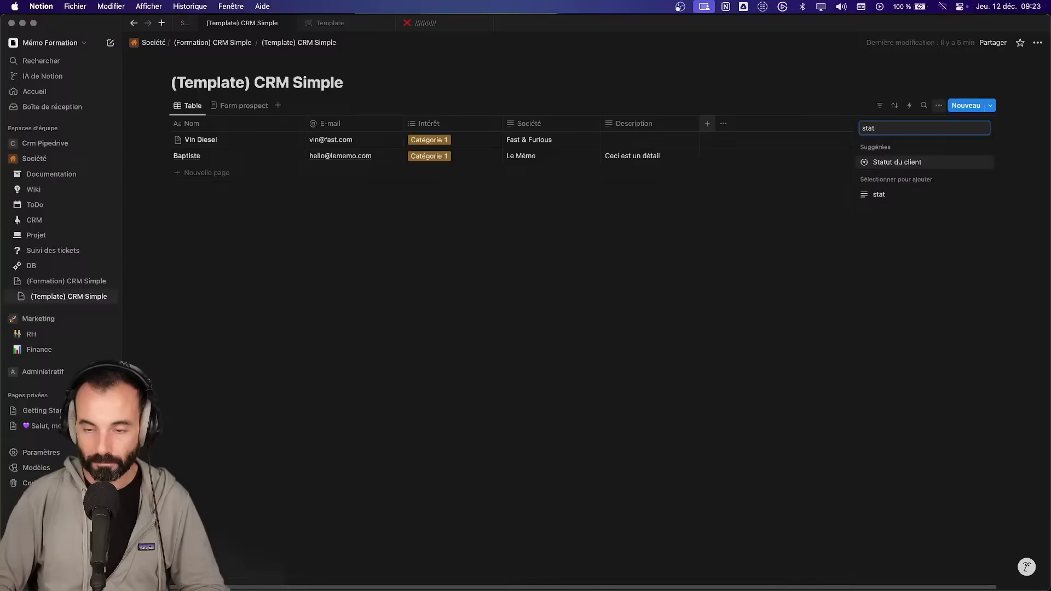
pyautogui.press('BackSpace')
pyautogui.press('BackSpace')
pyautogui.press('BackSpace')
pyautogui.press('BackSpace')
pyautogui.write('Statut')
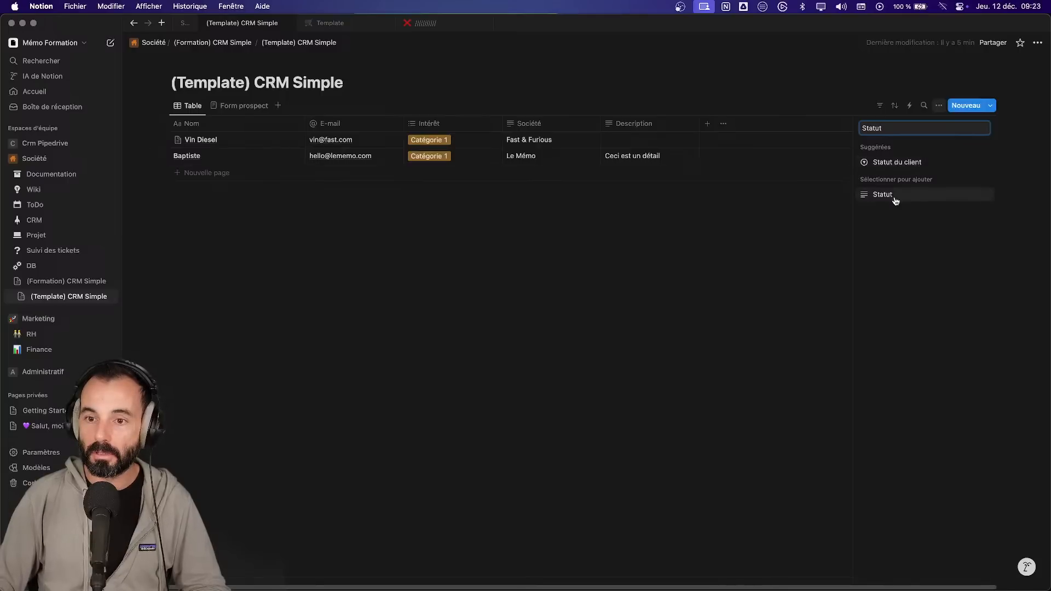
pyautogui.click(893, 196)
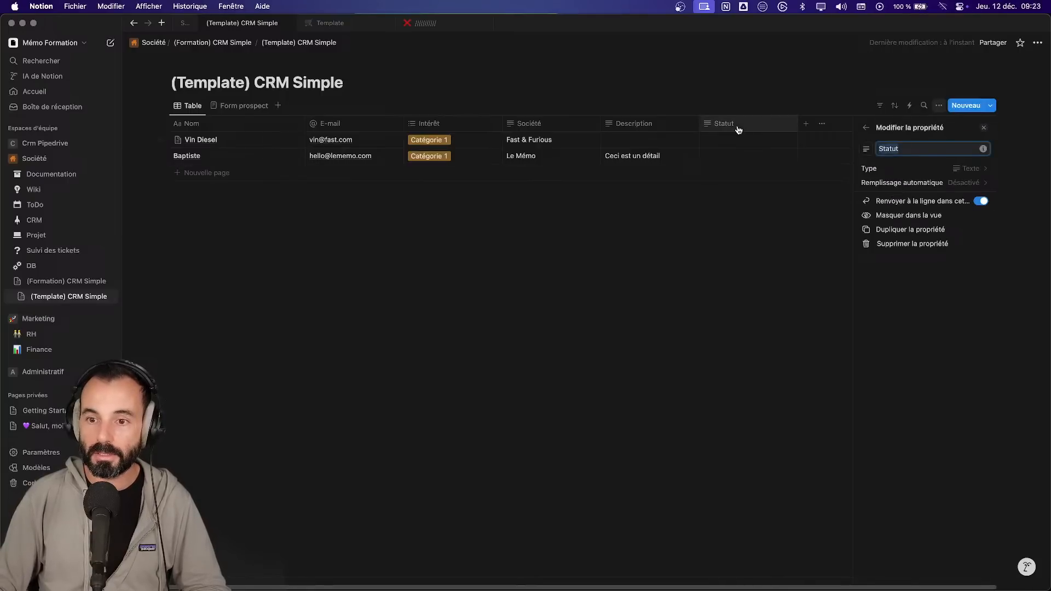
pyautogui.click(964, 169)
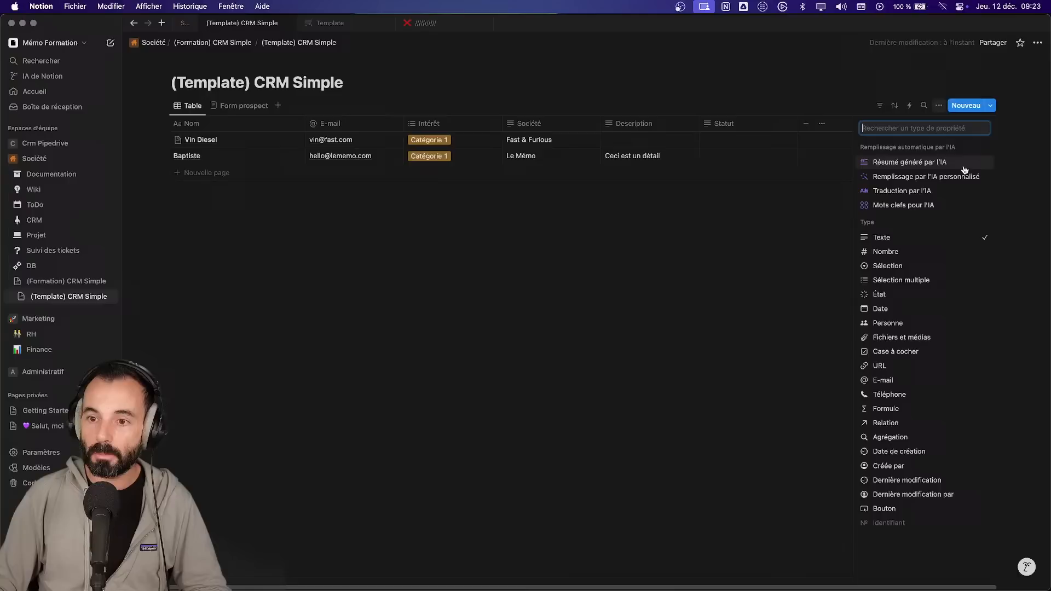
pyautogui.click(909, 300)
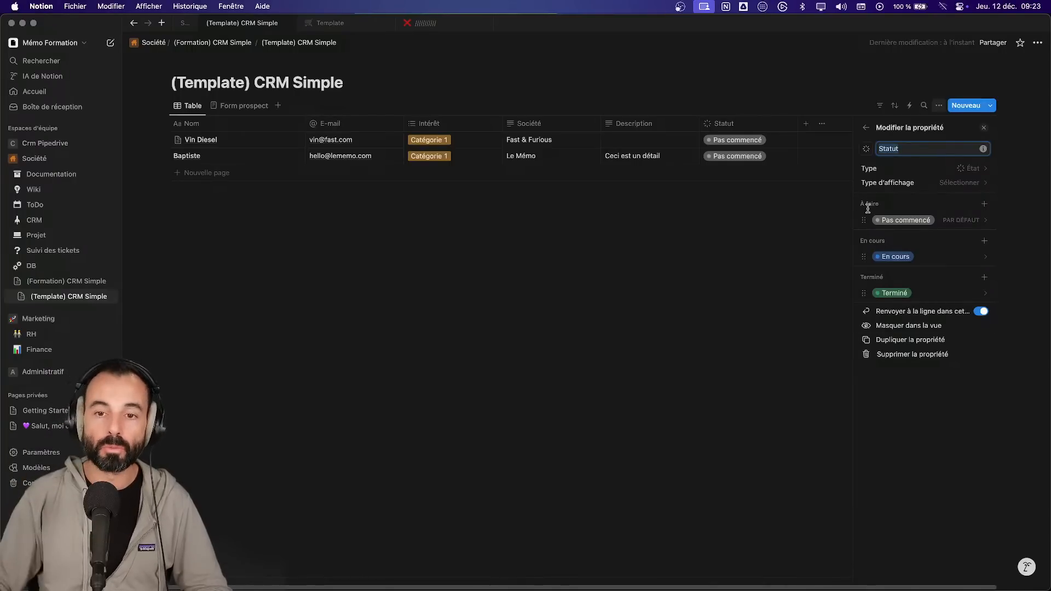
# - Rename the Statut options Pas commencé to À contacter and Terminé to Gagné
pyautogui.click(912, 224)
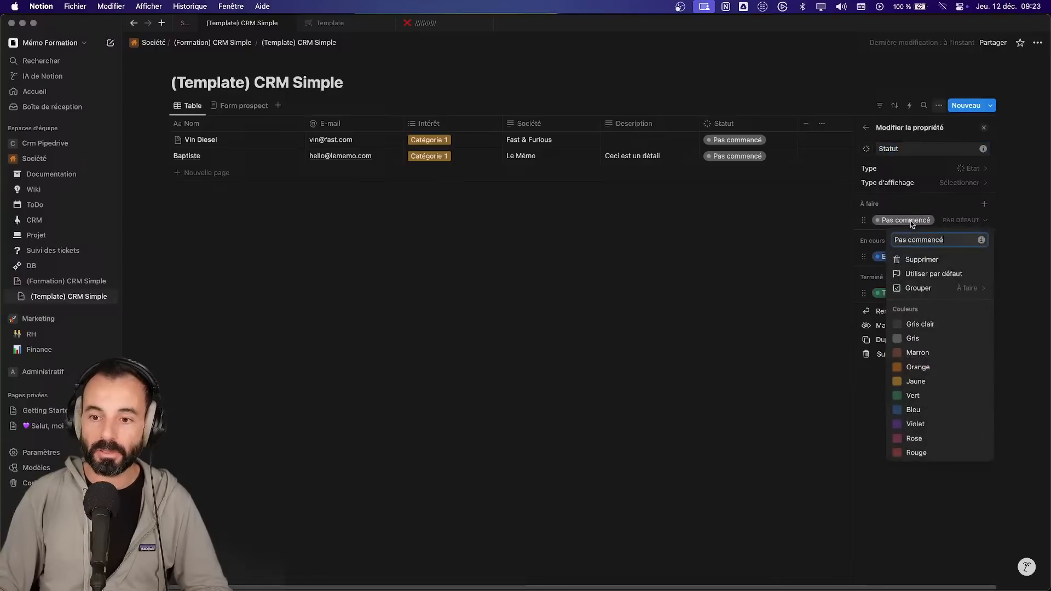
pyautogui.press('super+a')
pyautogui.press('capslock')
pyautogui.write('À')
pyautogui.press('capslock')
pyautogui.write('contacter')
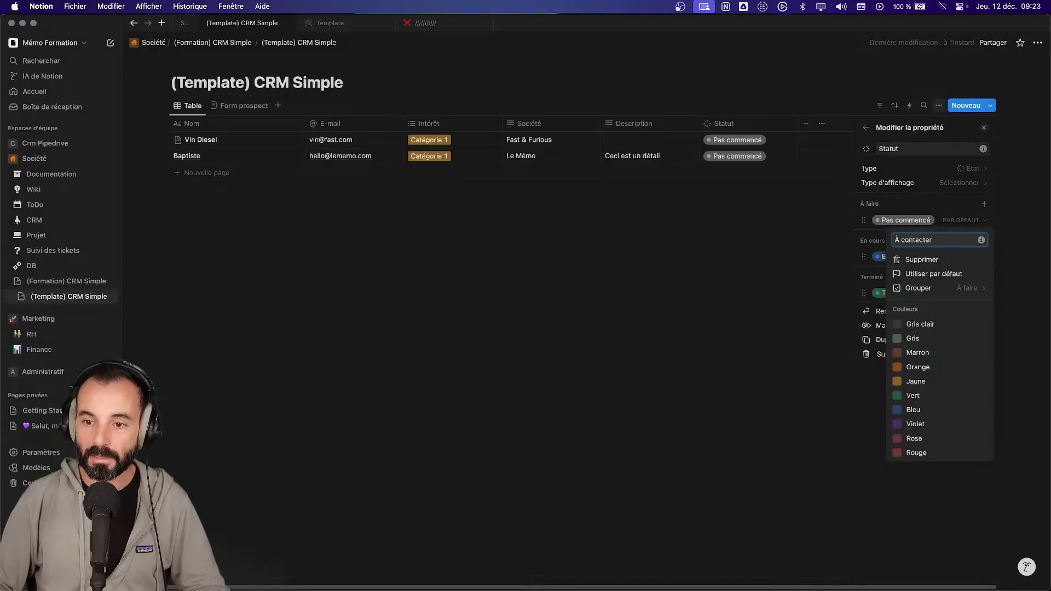
pyautogui.press('Return')
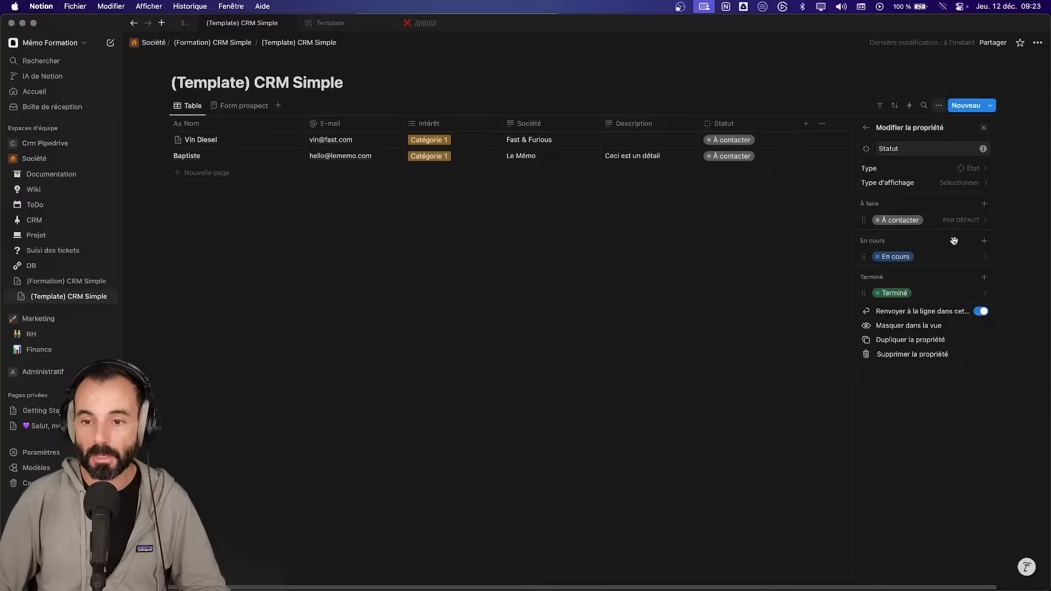
pyautogui.click(912, 294)
pyautogui.write('Gagné')
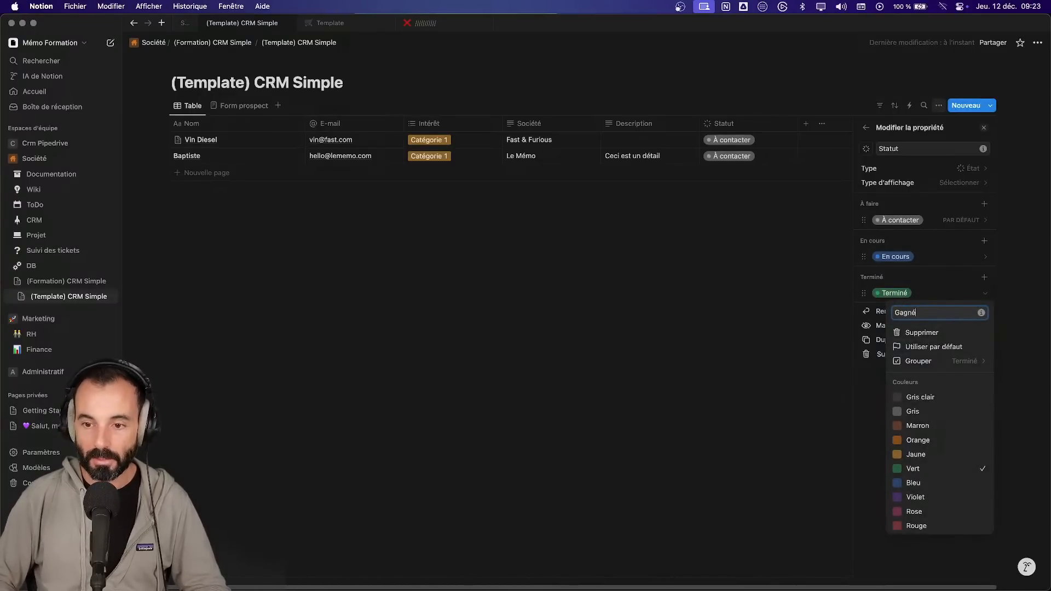
pyautogui.press('Return')
# - Add a red Perdu option in the Terminé group, placed below Gagné
pyautogui.click(985, 277)
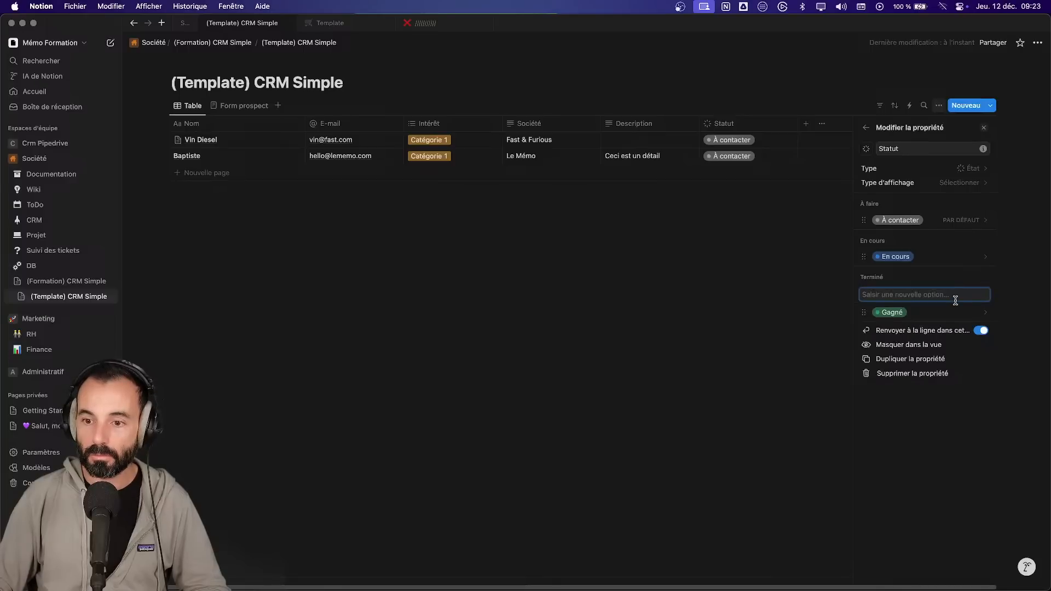
pyautogui.write('Perdu')
pyautogui.press('Return')
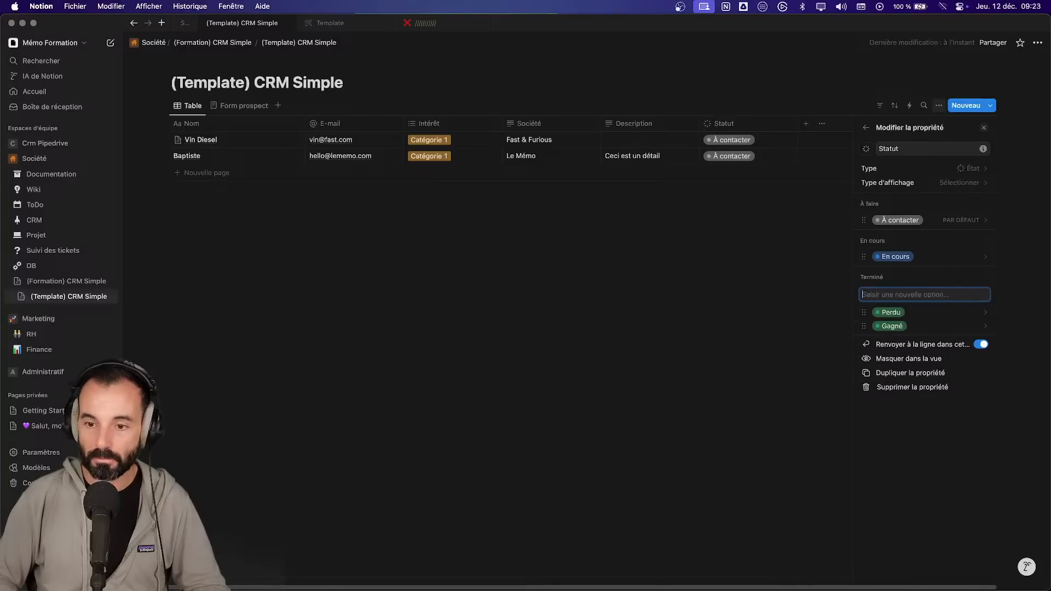
pyautogui.click(934, 313)
pyautogui.click(929, 547)
pyautogui.press('Escape')
pyautogui.moveTo(864, 307); pyautogui.dragTo(864, 299)
# - Rename En cours to Rdv à faire and add Devis à envoyer below it
pyautogui.click(898, 257)
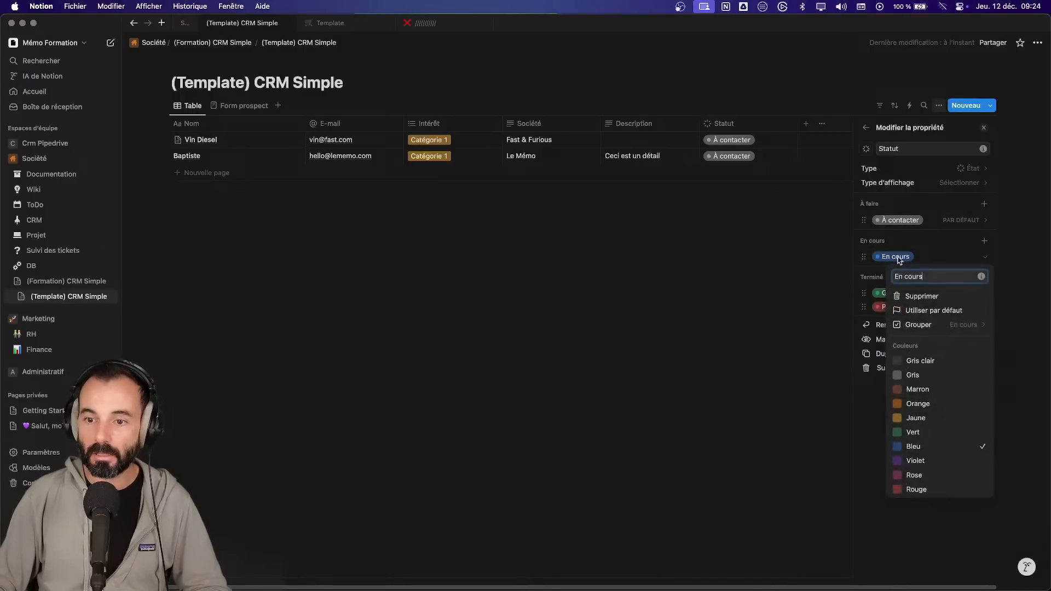
pyautogui.press('super+a')
pyautogui.write('Rdv')
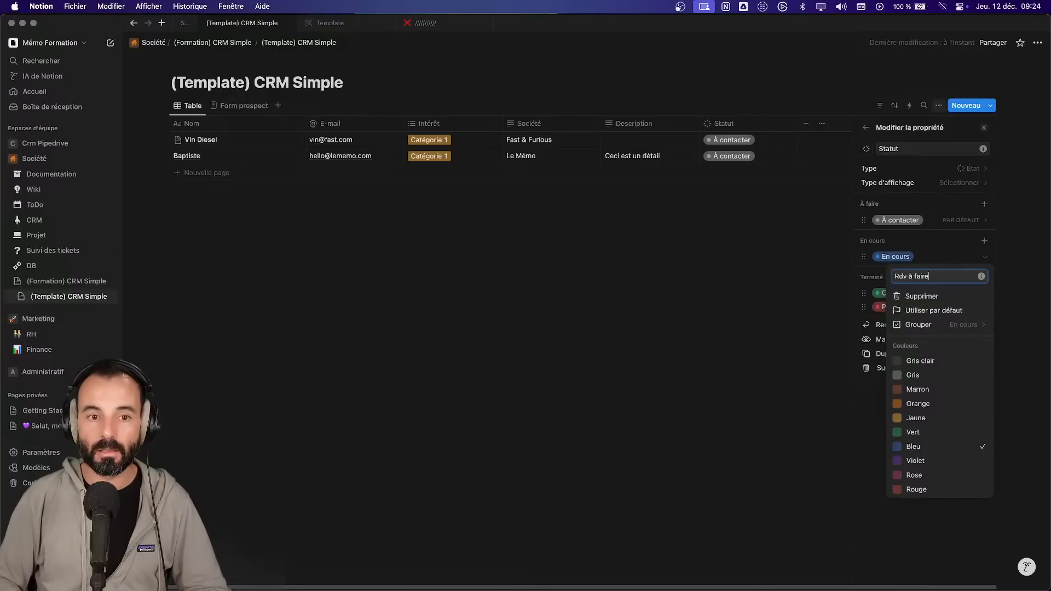
pyautogui.press('Return')
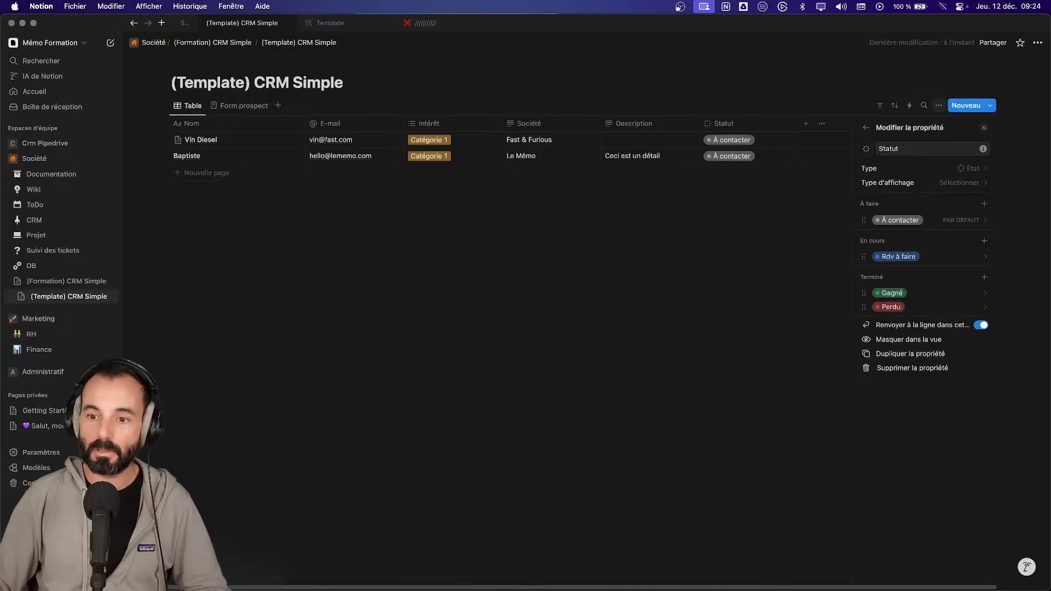
pyautogui.click(984, 242)
pyautogui.write('Devis à envo')
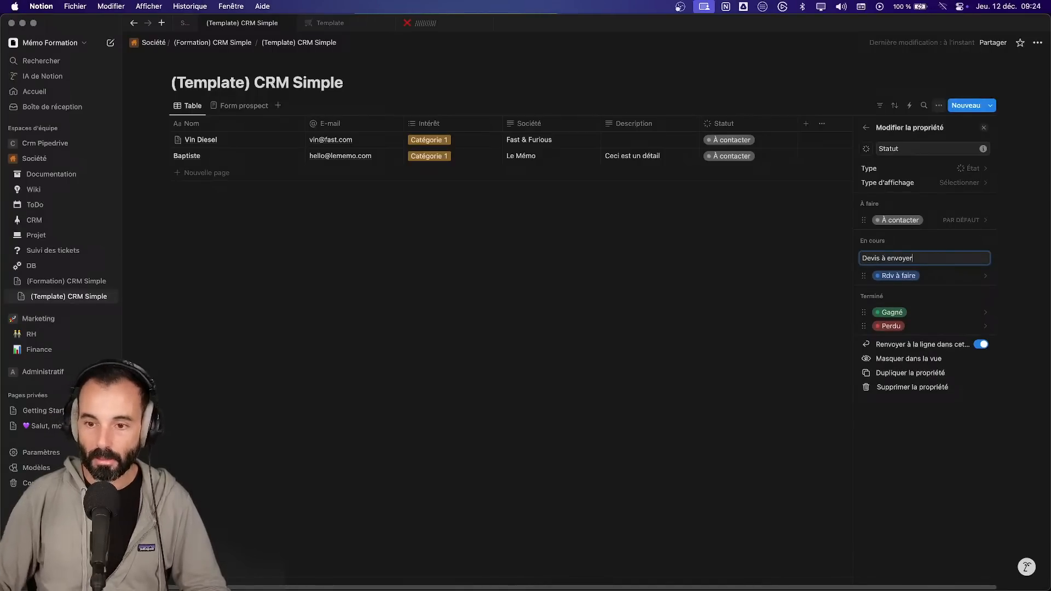
pyautogui.write('yer')
pyautogui.press('Return')
pyautogui.moveTo(864, 276); pyautogui.dragTo(861, 286)
pyautogui.click(825, 302)
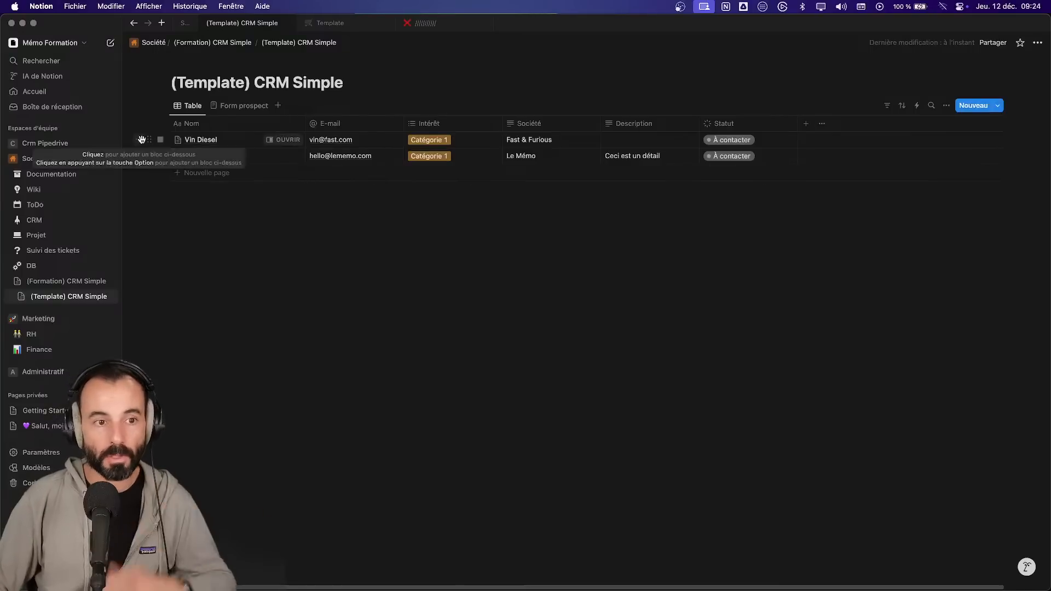
# - Move the Table view after Form prospect, duplicate it as CRM, and switch CRM to Kanban
pyautogui.moveTo(191, 108); pyautogui.dragTo(251, 112)
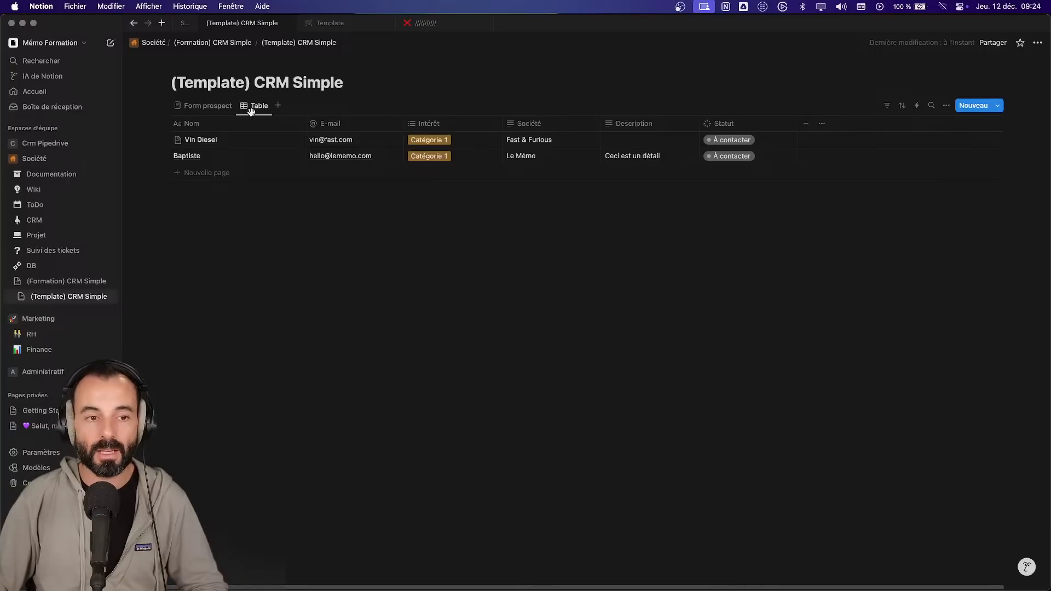
pyautogui.click(257, 106)
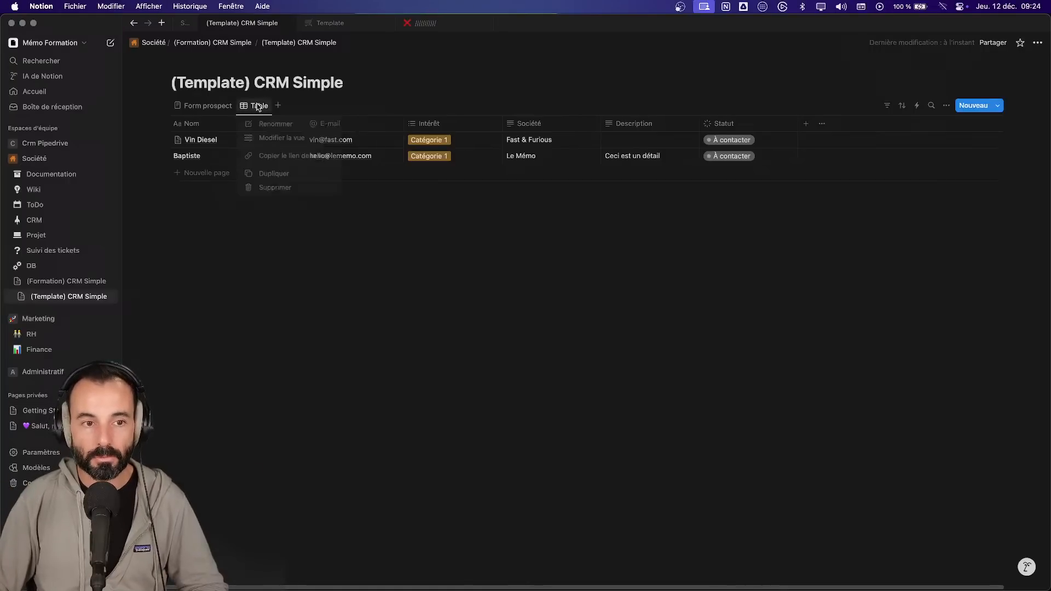
pyautogui.click(273, 175)
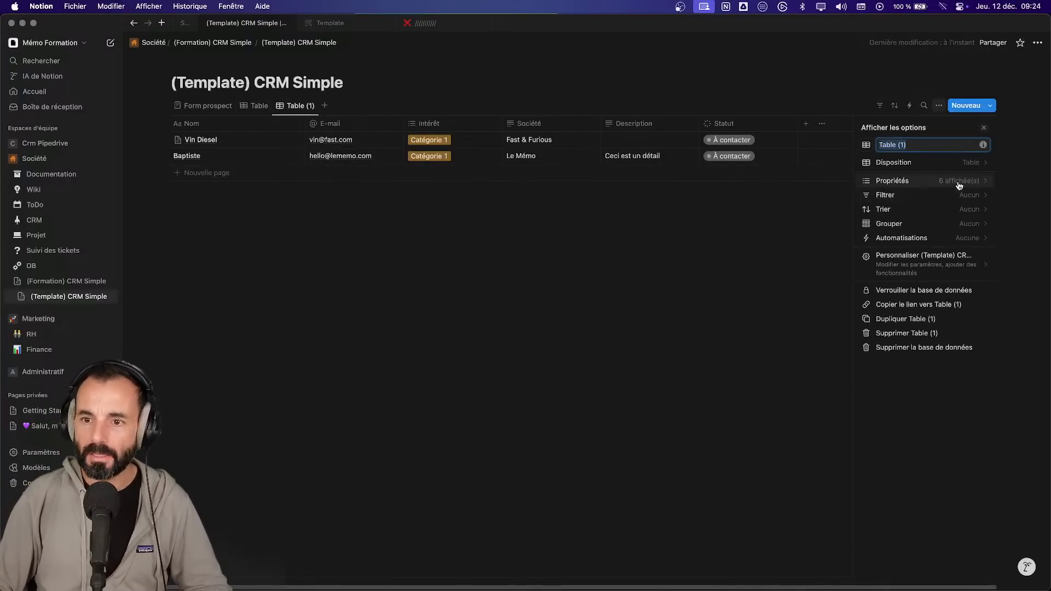
pyautogui.write('CRM')
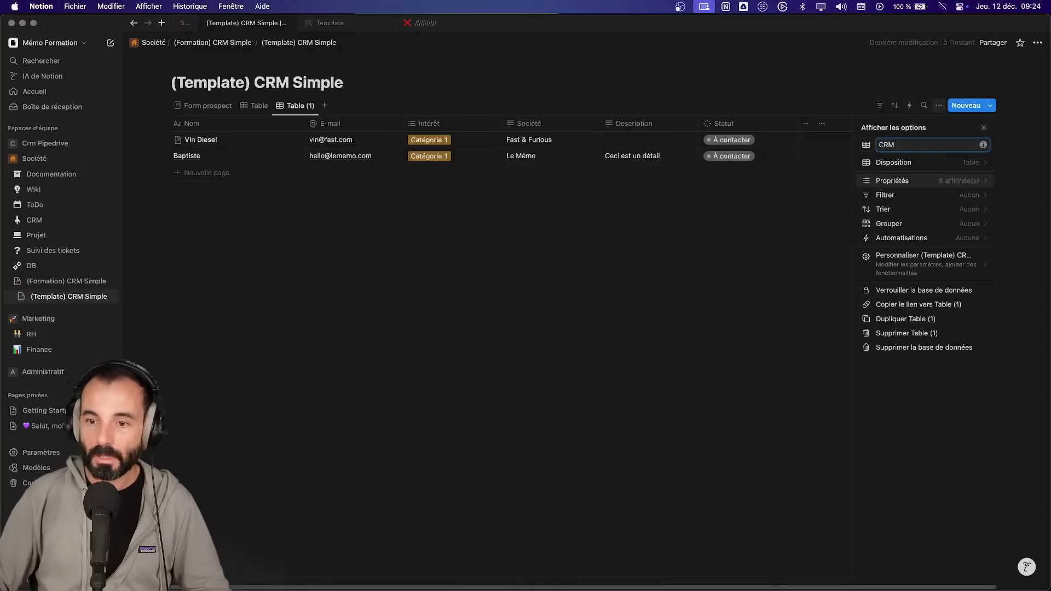
pyautogui.click(952, 164)
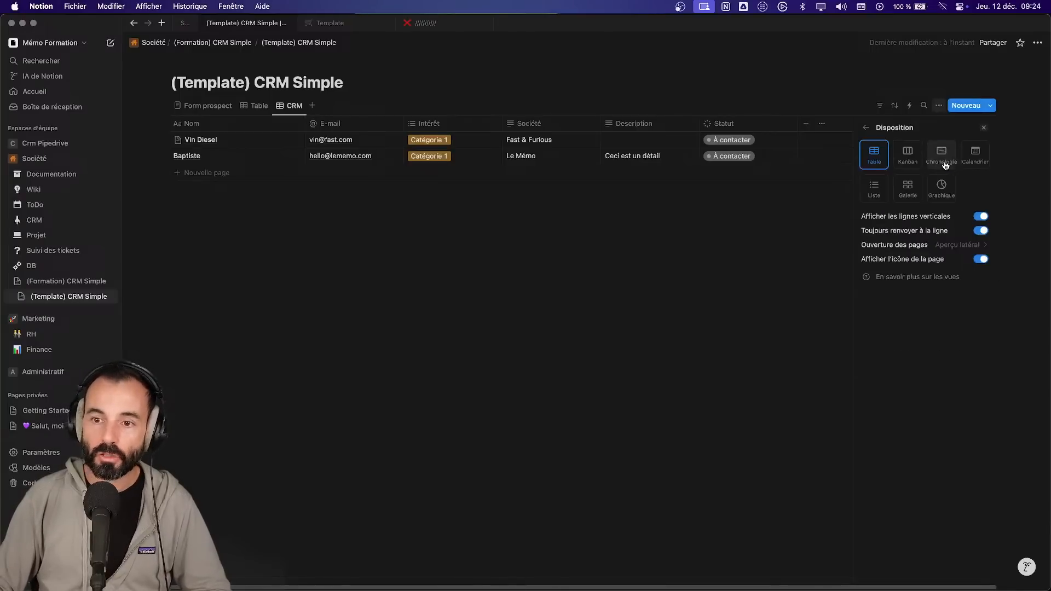
pyautogui.click(908, 158)
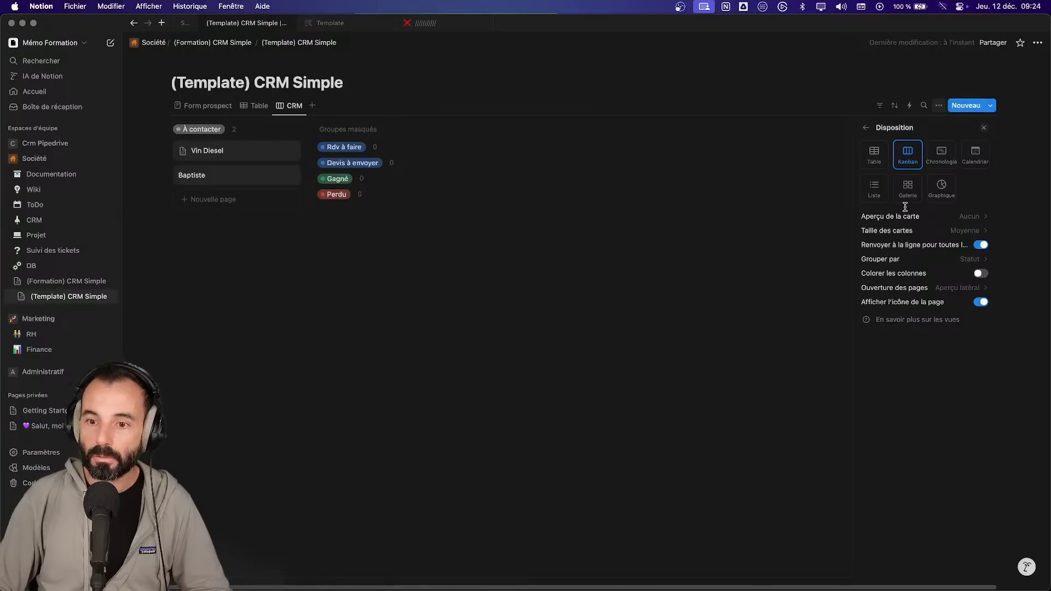
# - Turn on Colorer les colonnes so the board's status columns take their colours
pyautogui.click(980, 274)
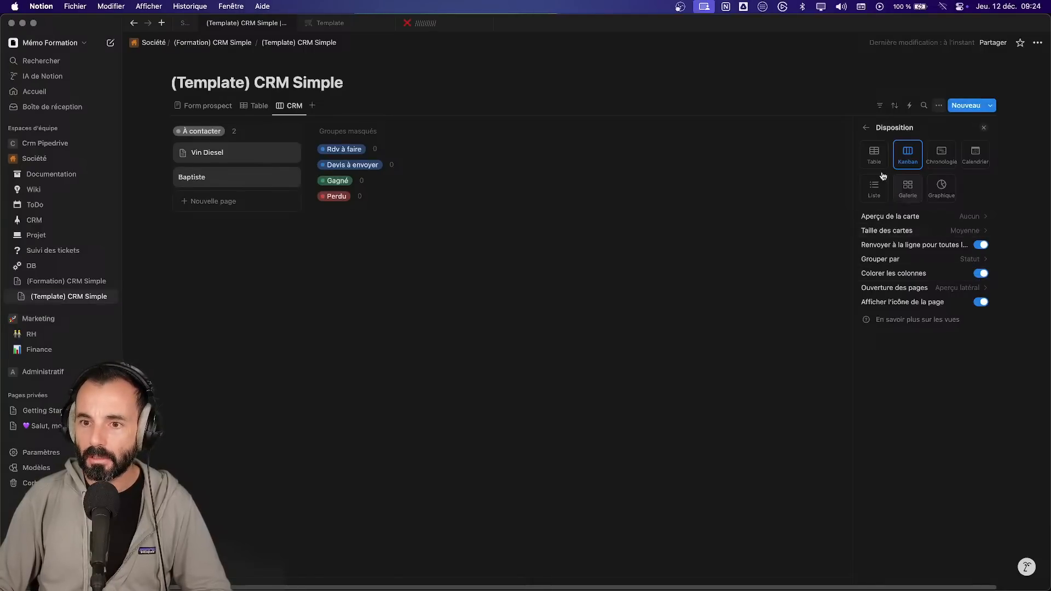
pyautogui.click(870, 131)
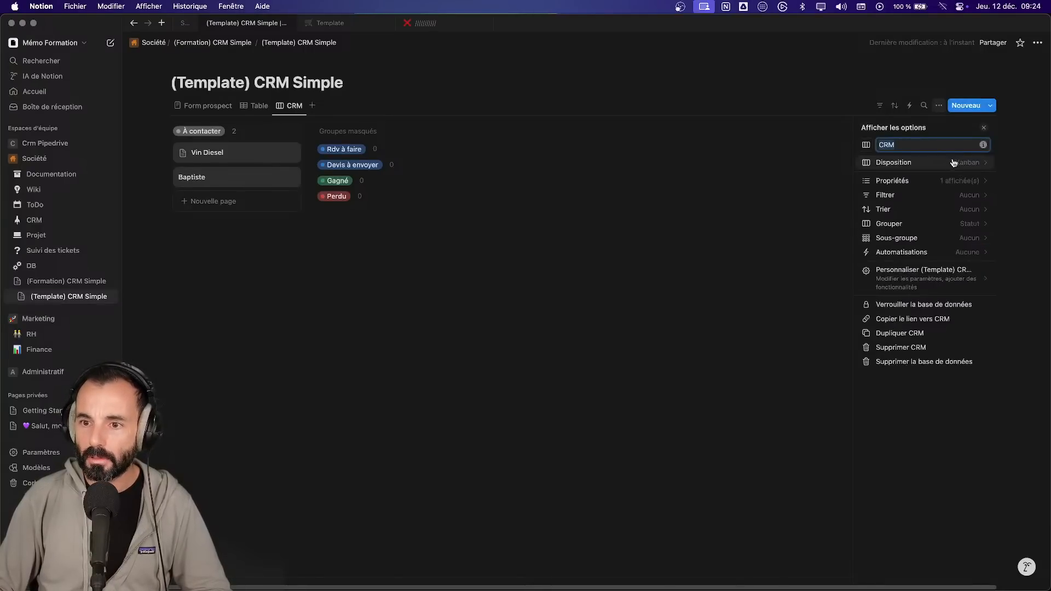
pyautogui.click(980, 181)
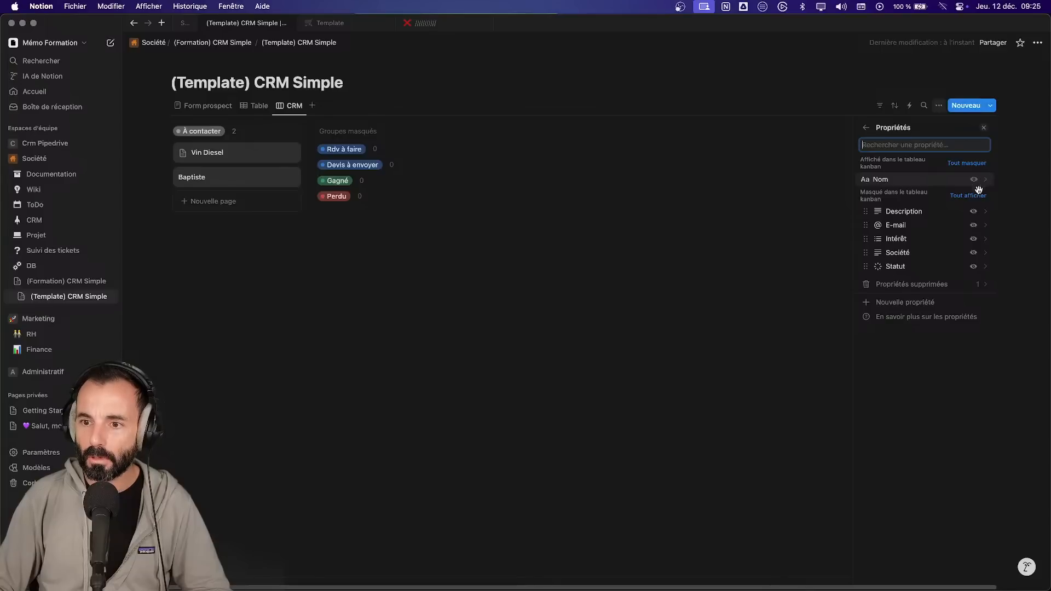
# - Show all card properties, then hide them all so cards show only contact names
pyautogui.click(977, 196)
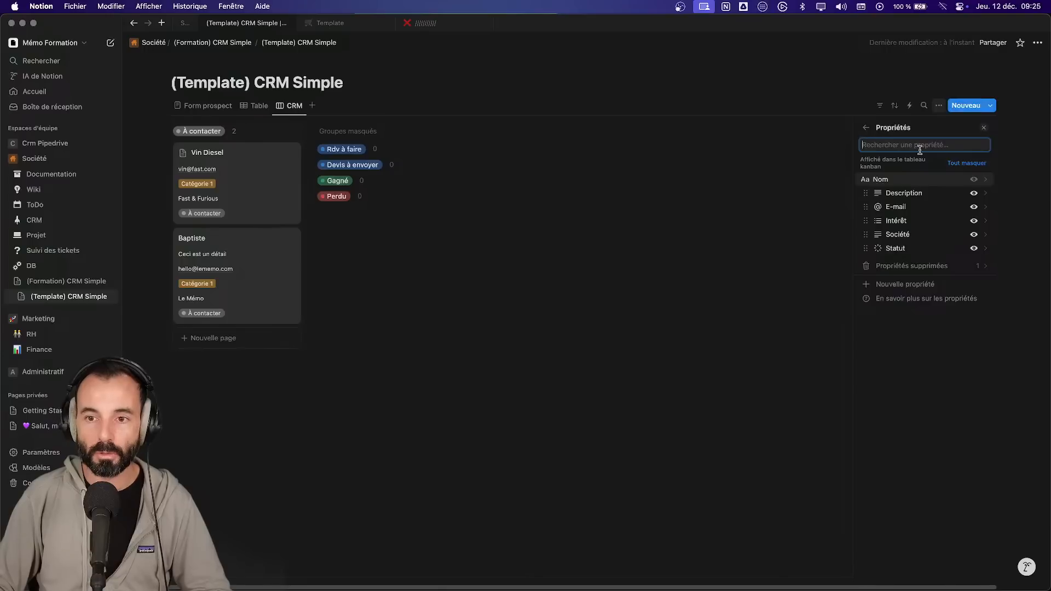
pyautogui.click(969, 163)
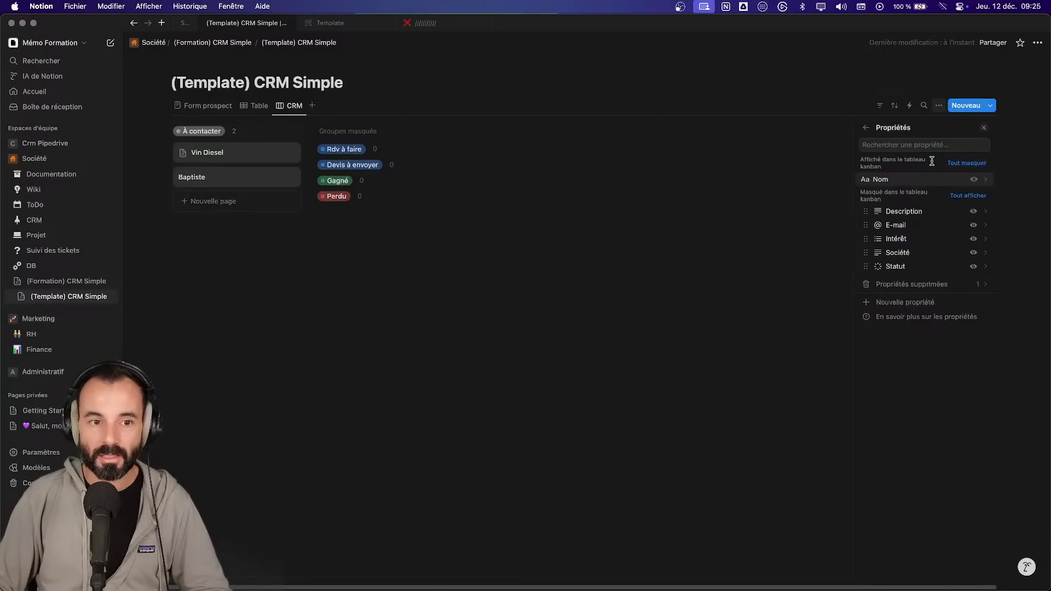
pyautogui.click(866, 128)
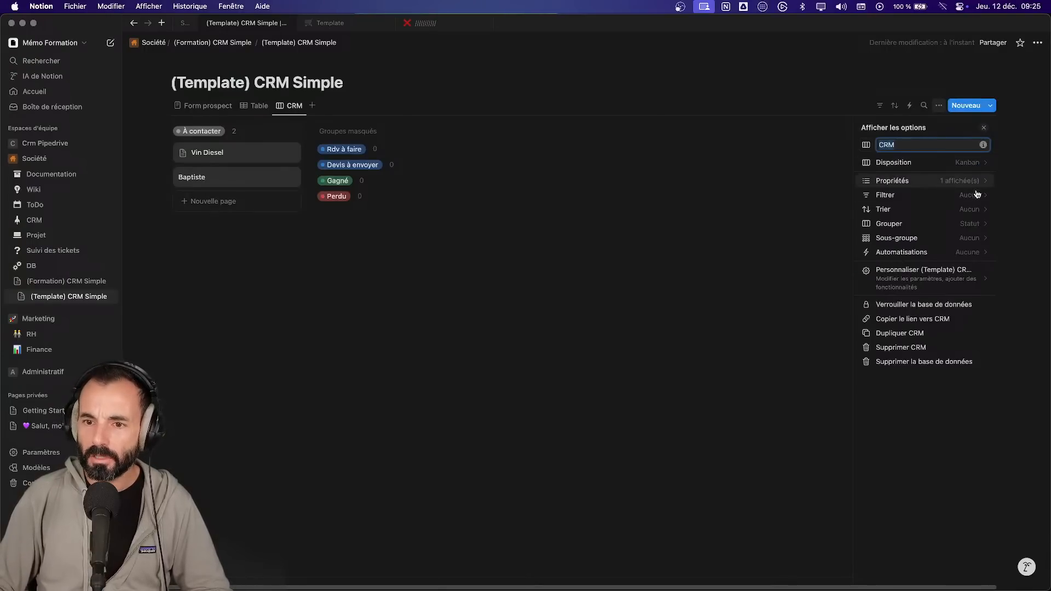
pyautogui.click(501, 258)
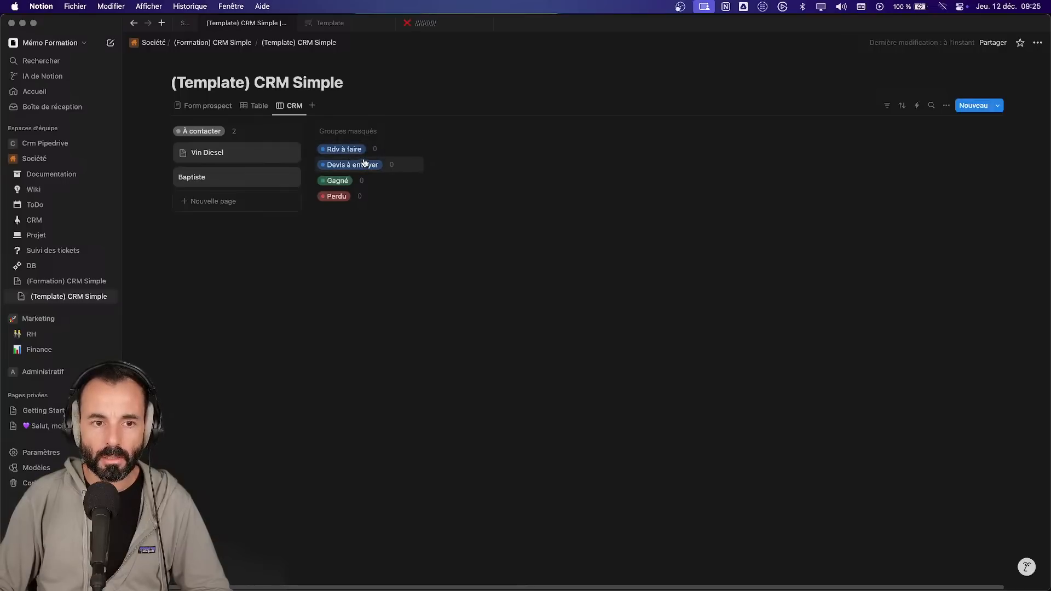
pyautogui.click(946, 105)
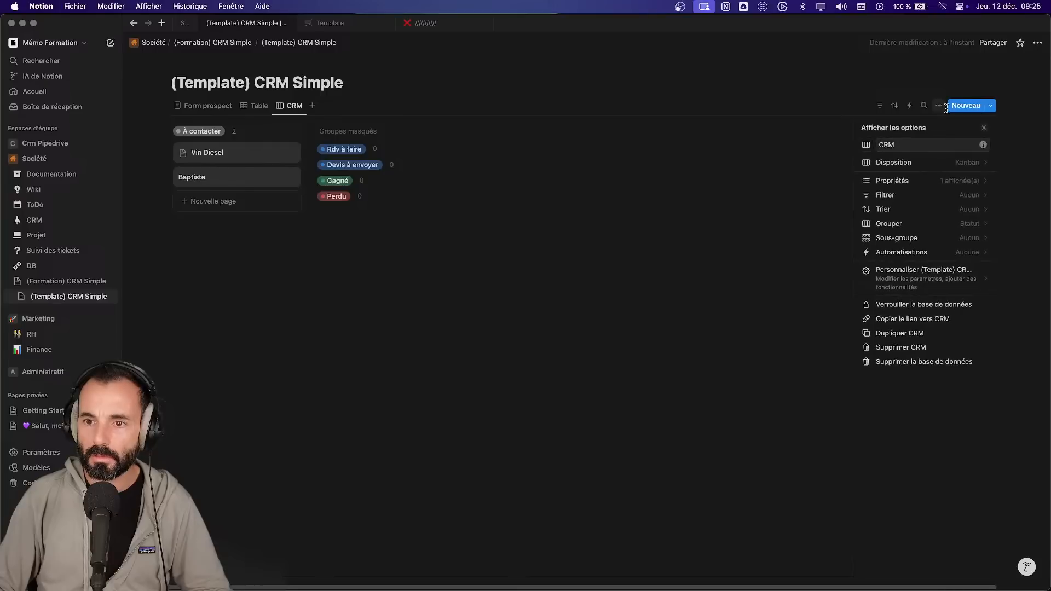
# - Unhide the Rdv à faire and Devis à envoyer columns, leaving Gagné and Perdu hidden
pyautogui.click(974, 222)
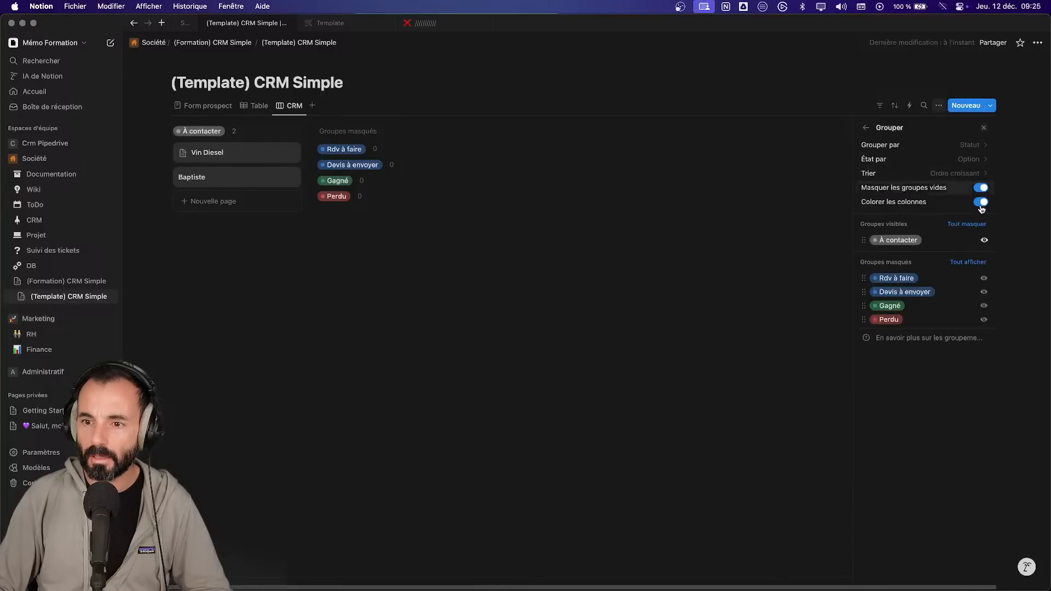
pyautogui.click(984, 278)
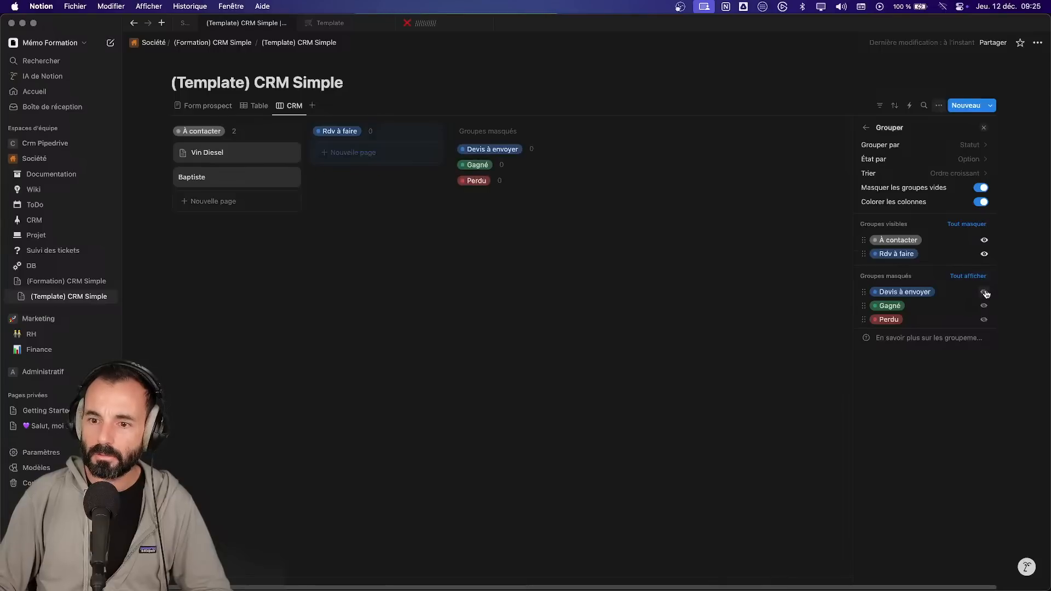
pyautogui.click(985, 293)
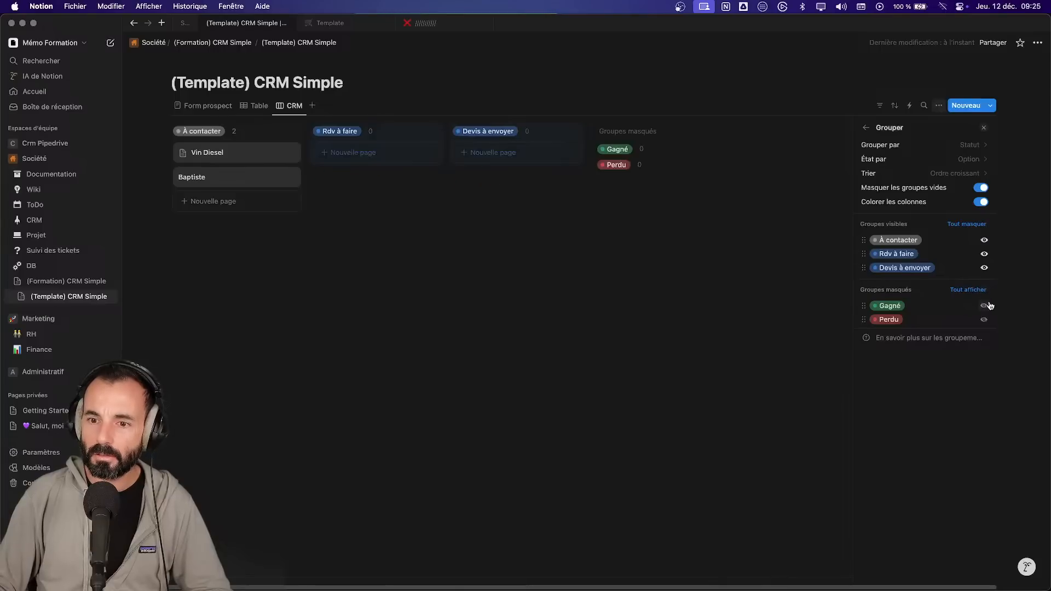
pyautogui.click(662, 214)
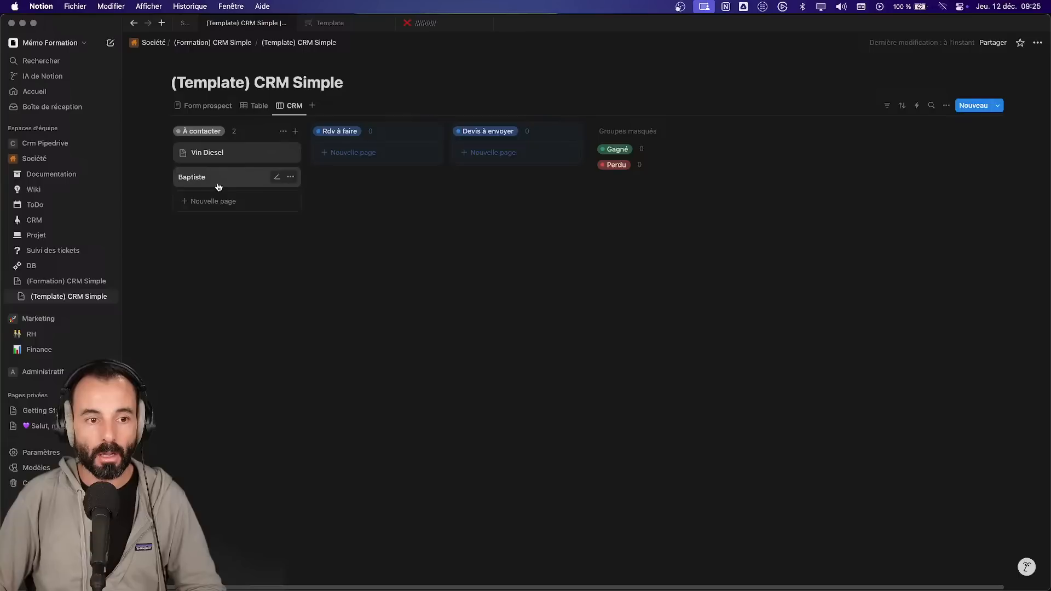
# - Move the second contact to Rdv à faire, make CRM the first view, then open the Support page
pyautogui.moveTo(230, 178); pyautogui.dragTo(369, 186)
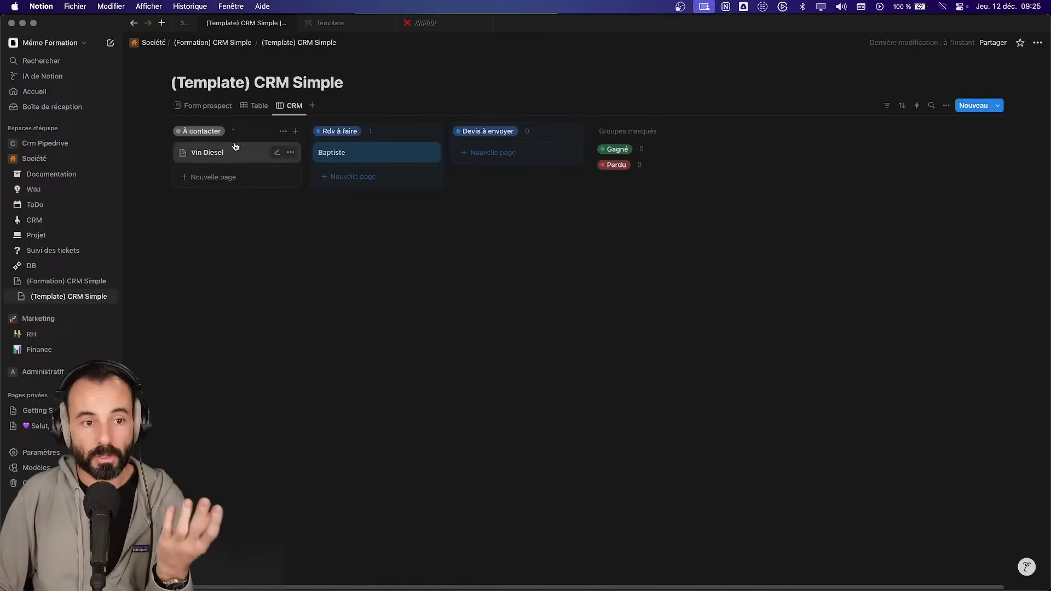
pyautogui.moveTo(294, 106); pyautogui.dragTo(211, 109)
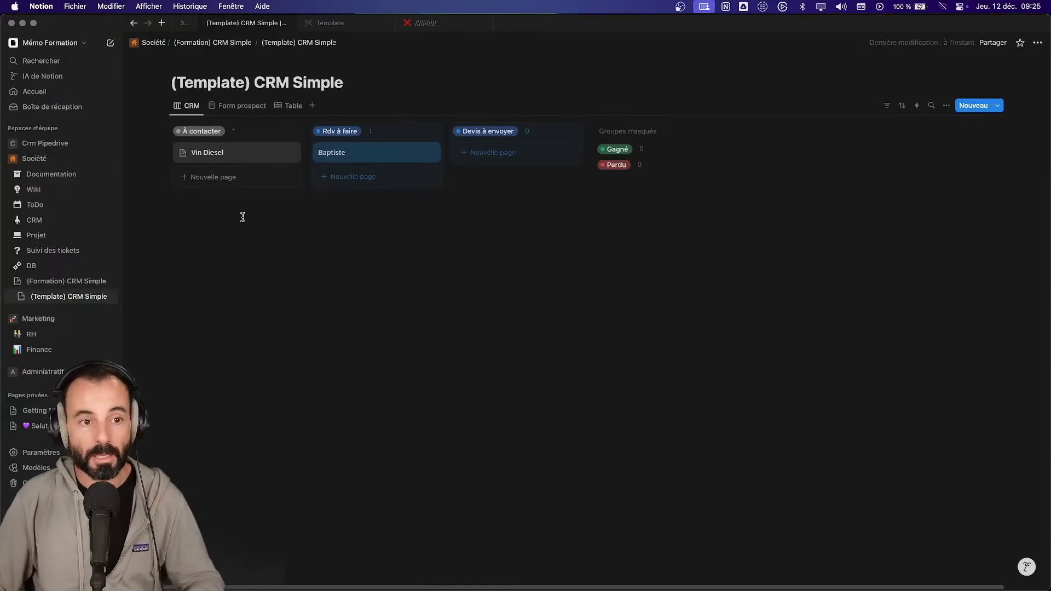
pyautogui.click(186, 24)
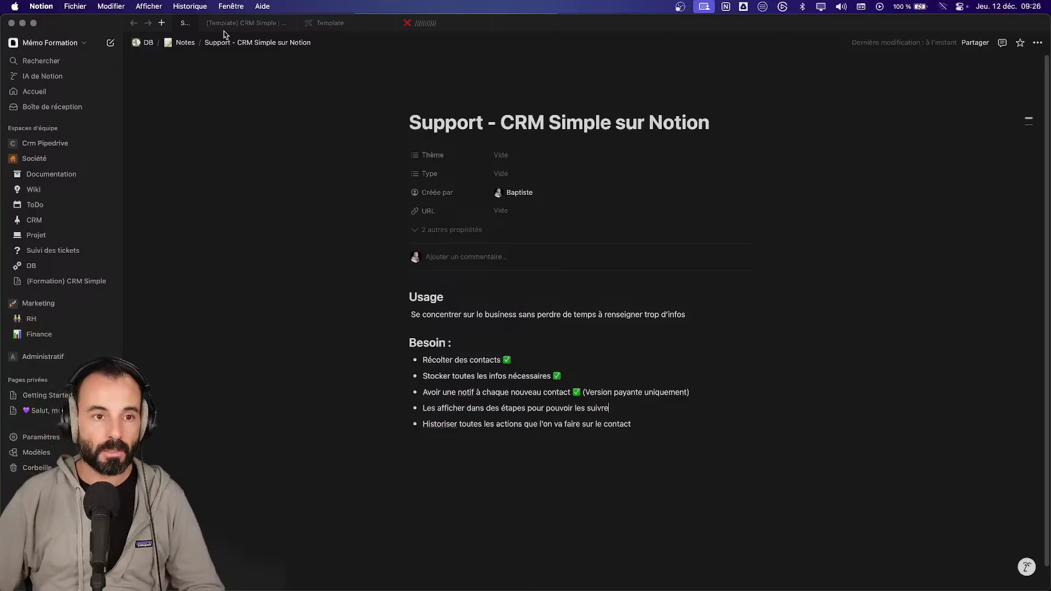
# - Tick the stage-display need with ✅ and add sub-step 'Créer un champ statut de type “état”'
pyautogui.moveTo(224, 28)
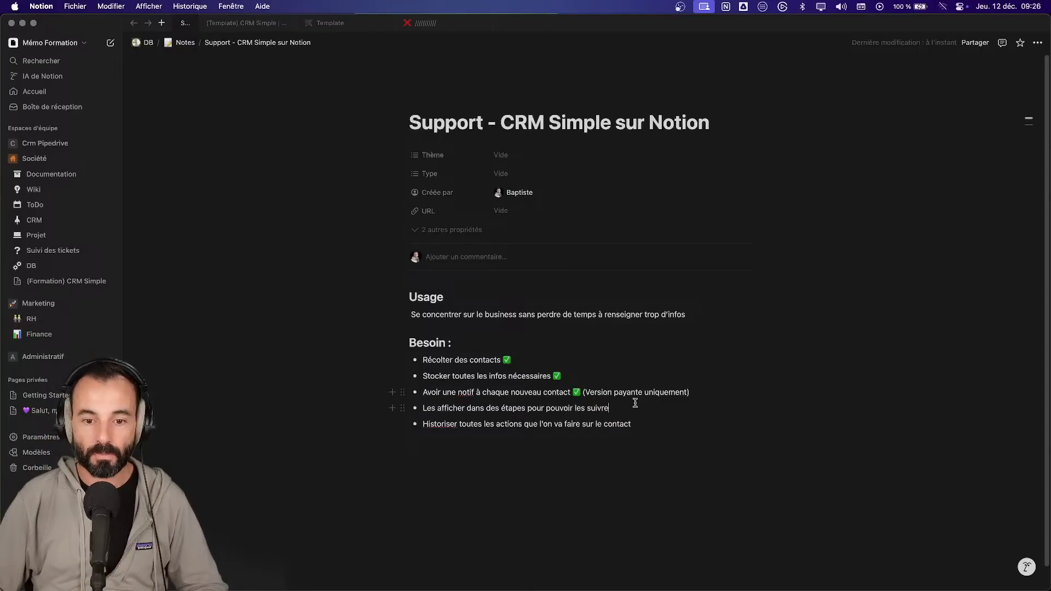
pyautogui.write('✅')
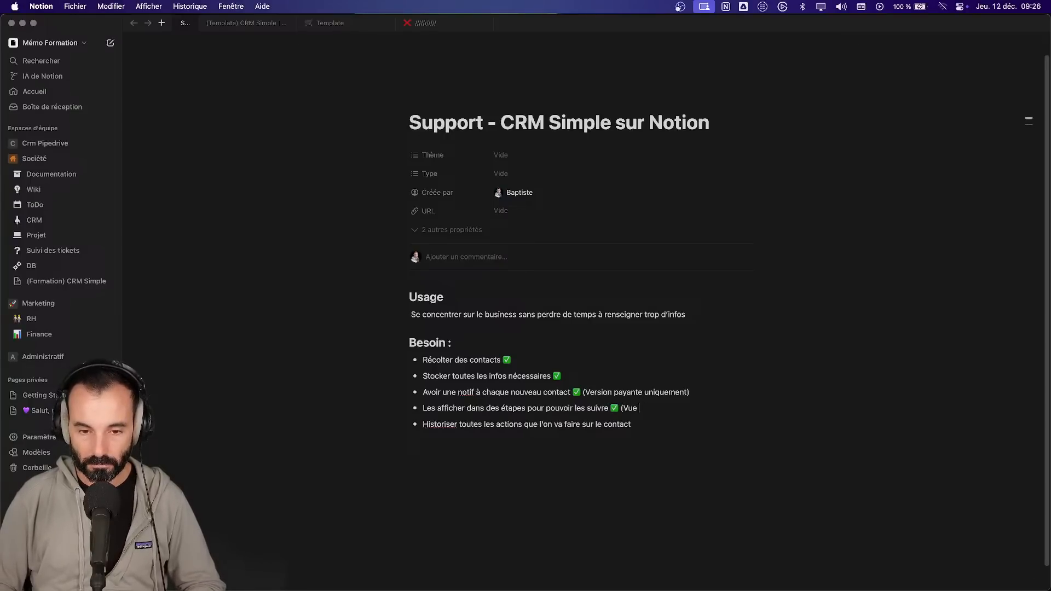
pyautogui.press('BackSpace')
pyautogui.press('BackSpace')
pyautogui.press('BackSpace')
pyautogui.press('BackSpace')
pyautogui.press('Return')
pyautogui.press('Tab')
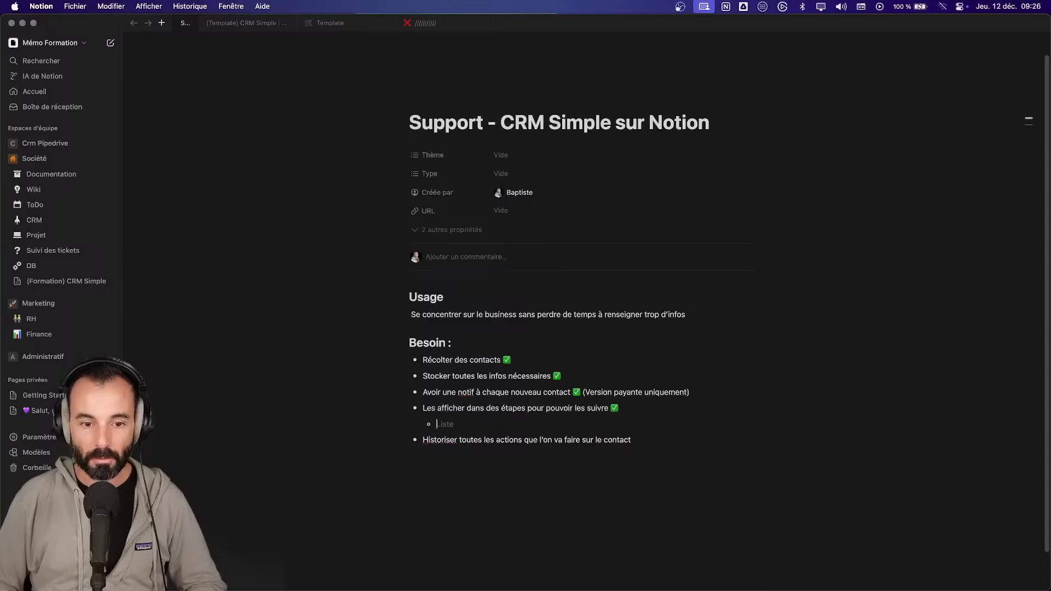
pyautogui.write('Créer un champ statut de typ')
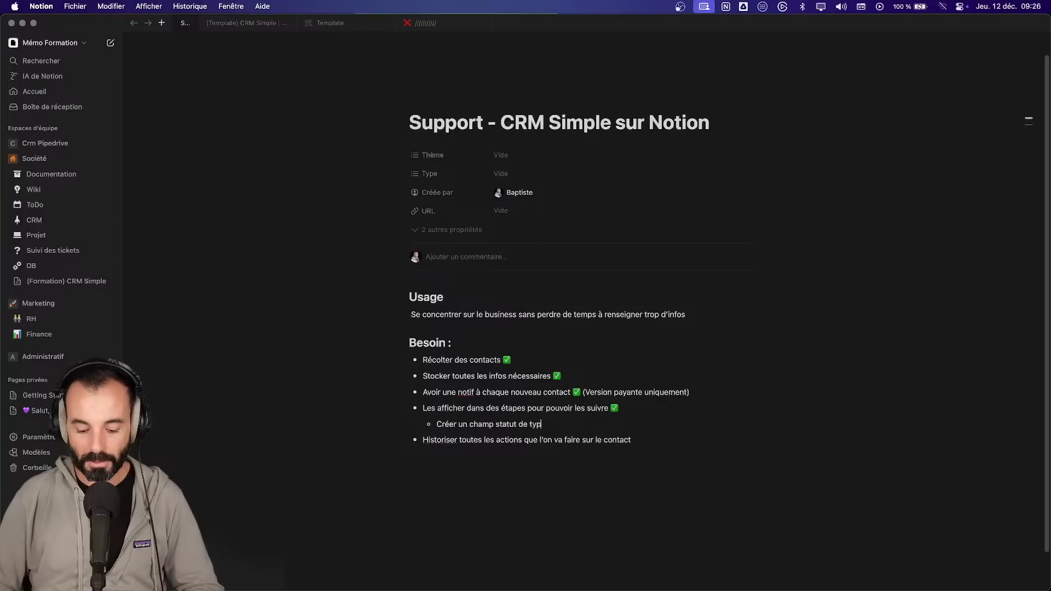
pyautogui.write('e “état”')
# - Add sub-steps for a Kanban view based on “statut” and showing all “en cours” columns
pyautogui.press('Return')
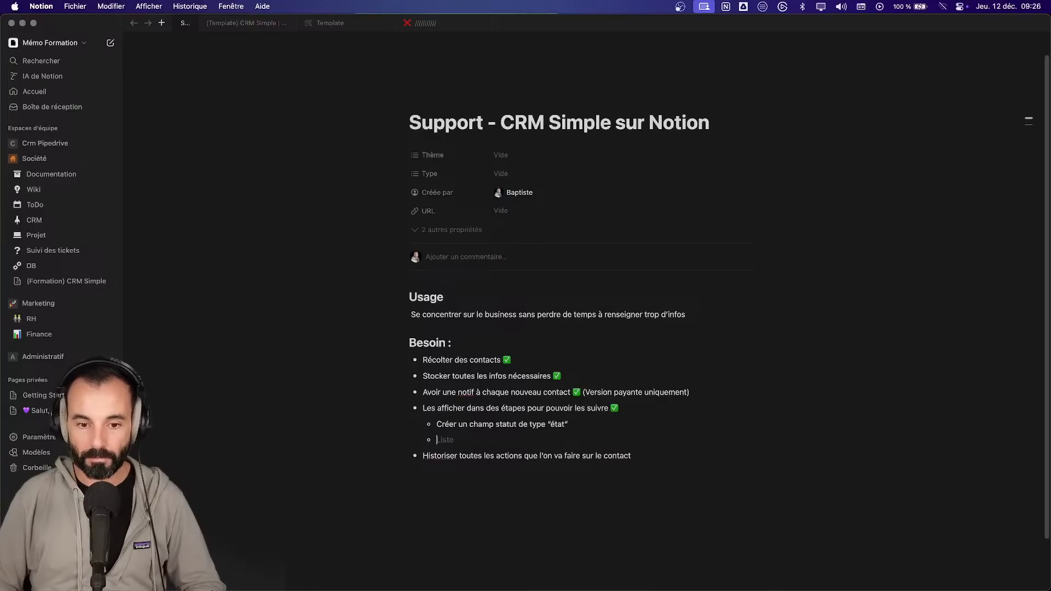
pyautogui.write('Créer une vue Kanban')
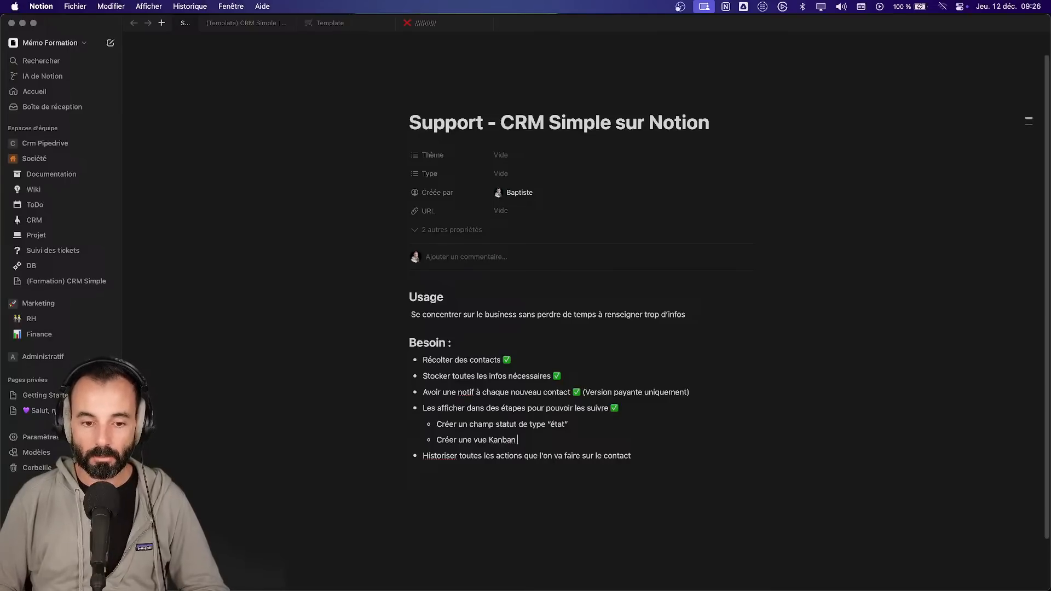
pyautogui.write(' avec les colonnes basées sur le champ “sta')
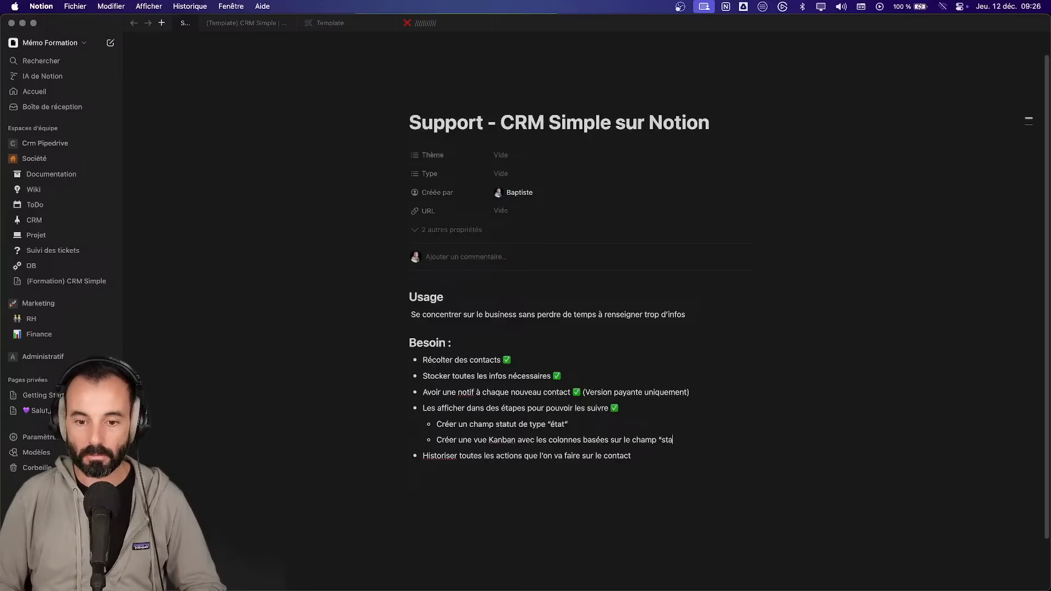
pyautogui.write('tut”')
pyautogui.press('Return')
pyautogui.write('Afficher toutes les c')
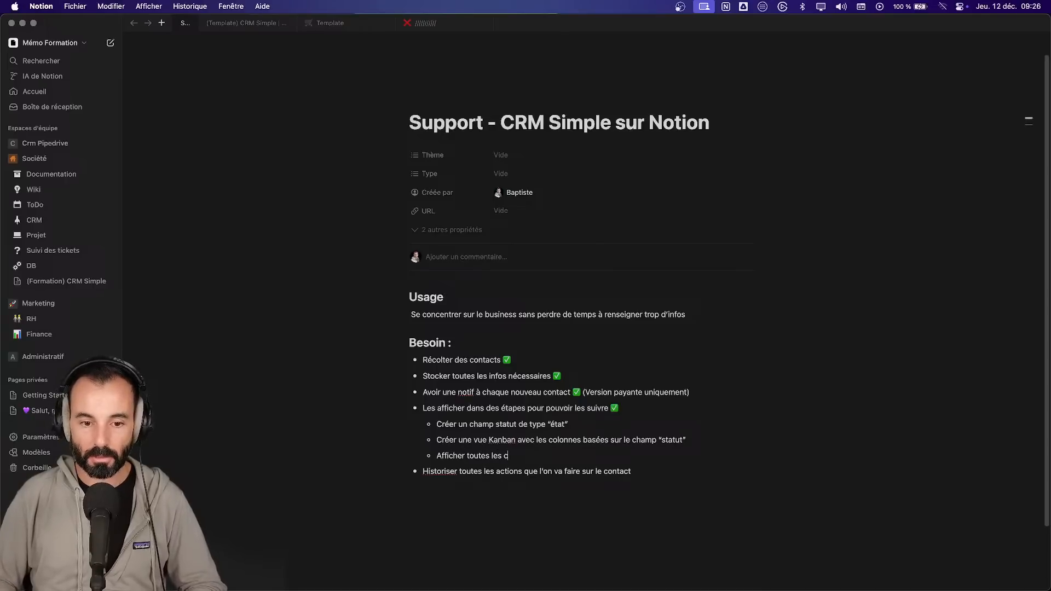
pyautogui.write('olonnes “en cours')
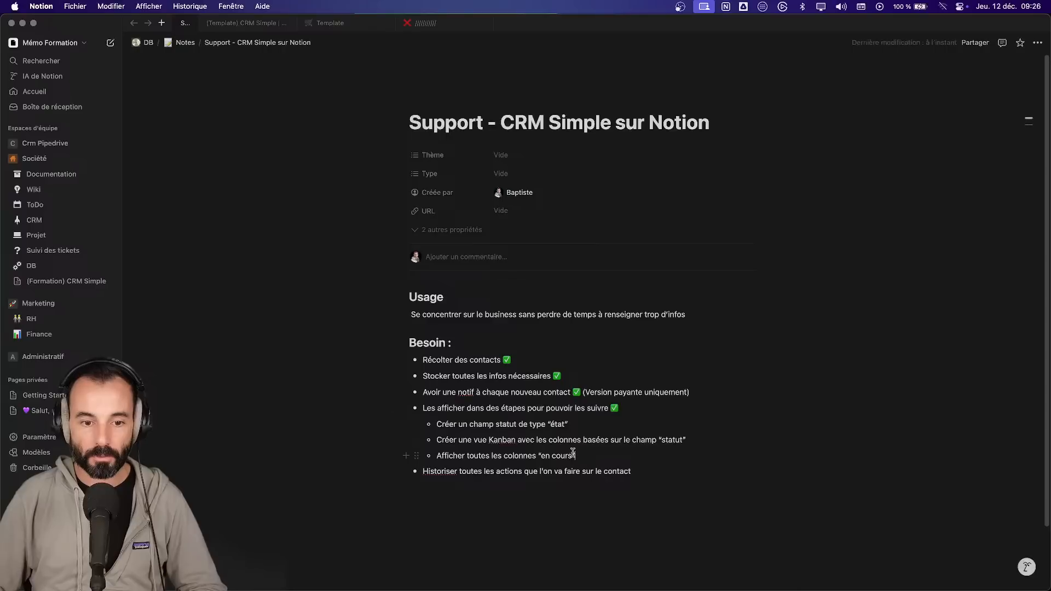
# - Add a new indented bullet under the notification need
pyautogui.click(724, 394)
pyautogui.press('Return')
pyautogui.press('Tab')
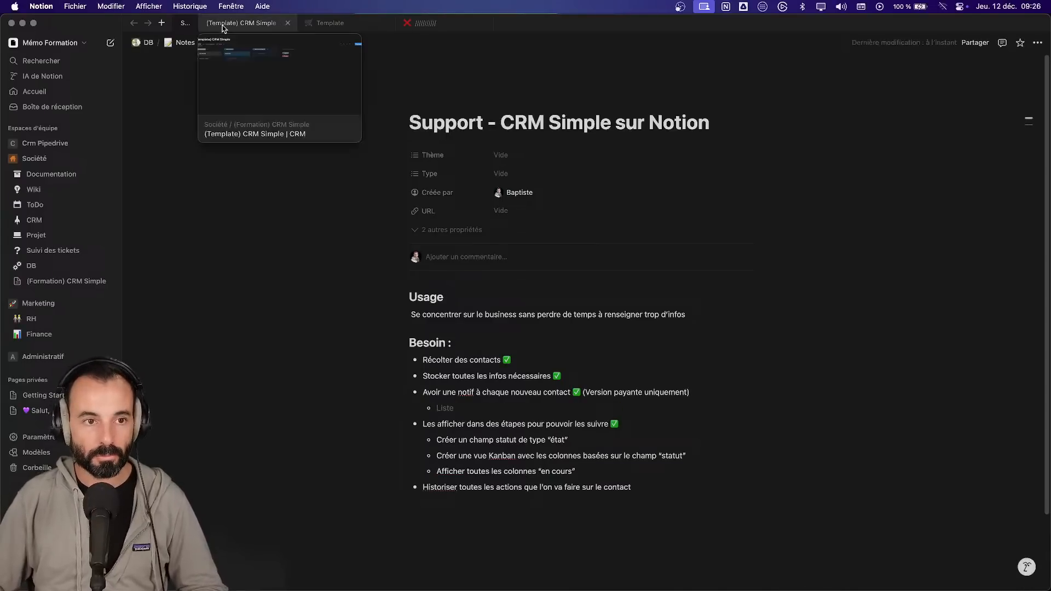
# - Return to the (Template) CRM Simple board and open its view options
pyautogui.click(245, 23)
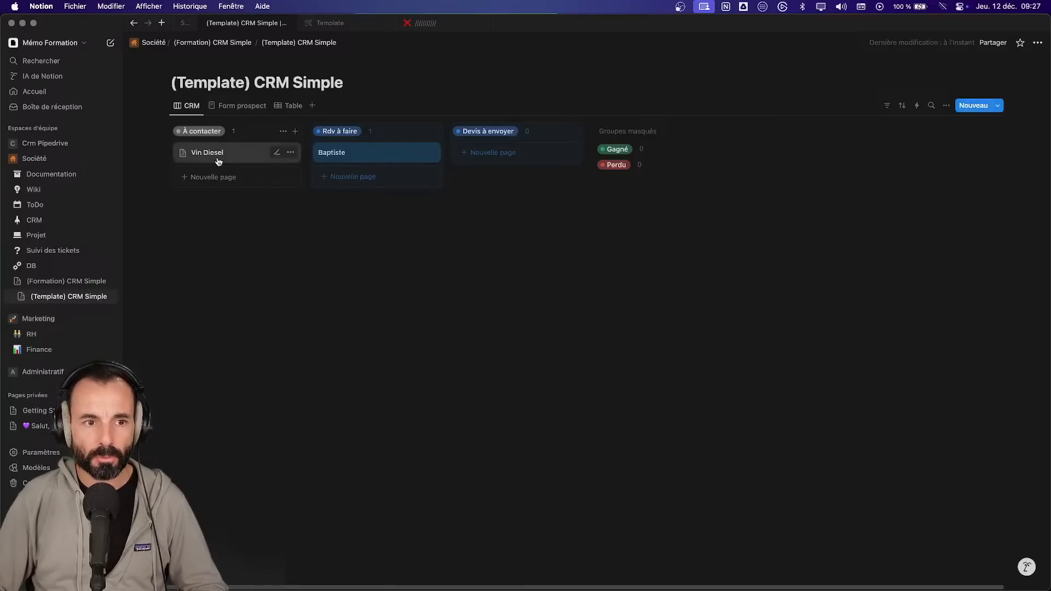
pyautogui.click(947, 105)
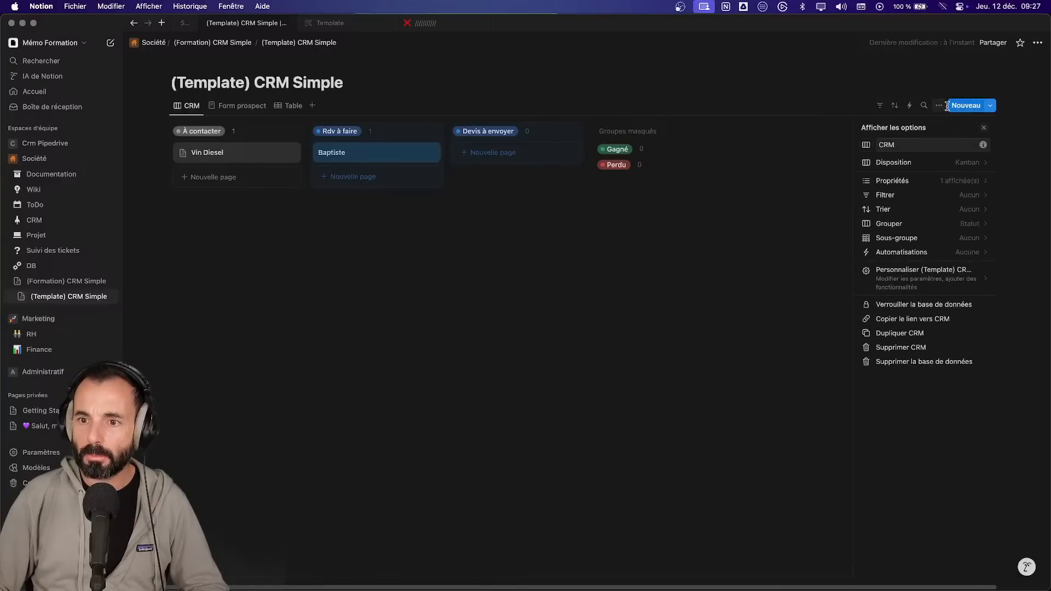
# - Set the Kanban cards to display only the Intérêt and Société properties
pyautogui.click(950, 182)
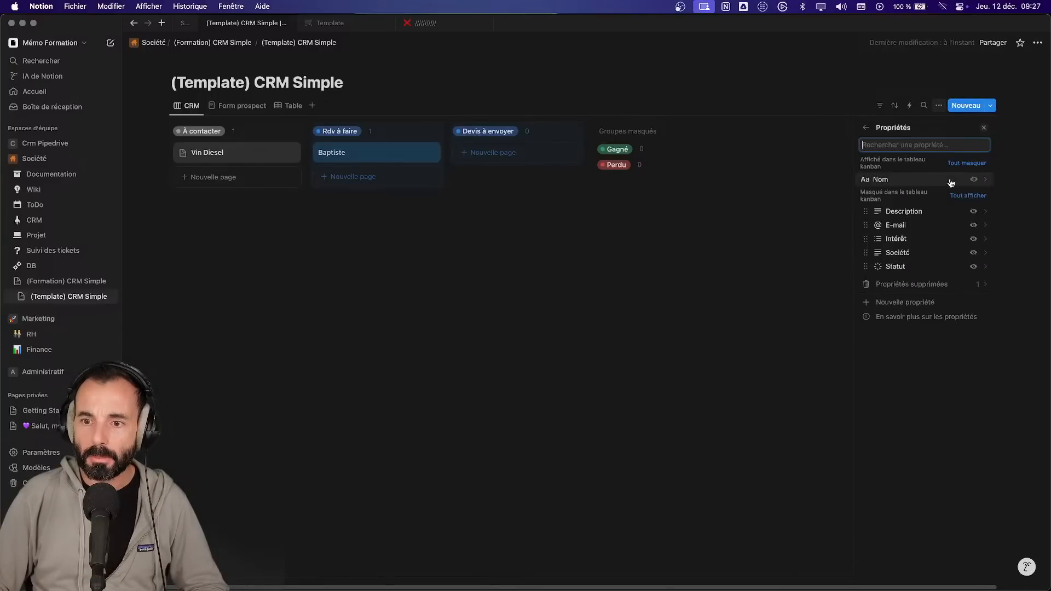
pyautogui.click(973, 214)
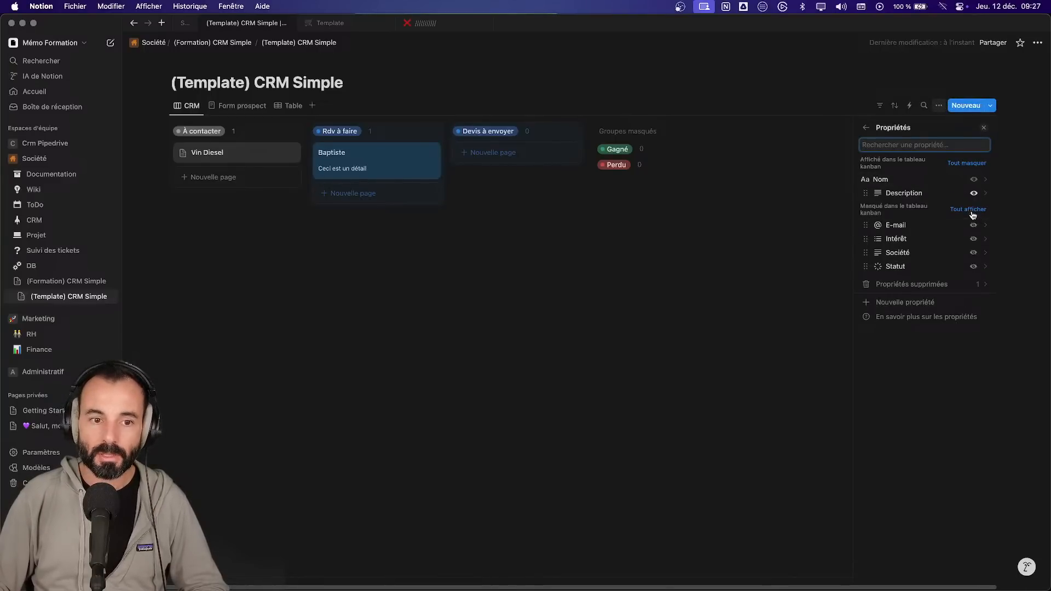
pyautogui.click(973, 210)
pyautogui.click(979, 164)
pyautogui.click(974, 212)
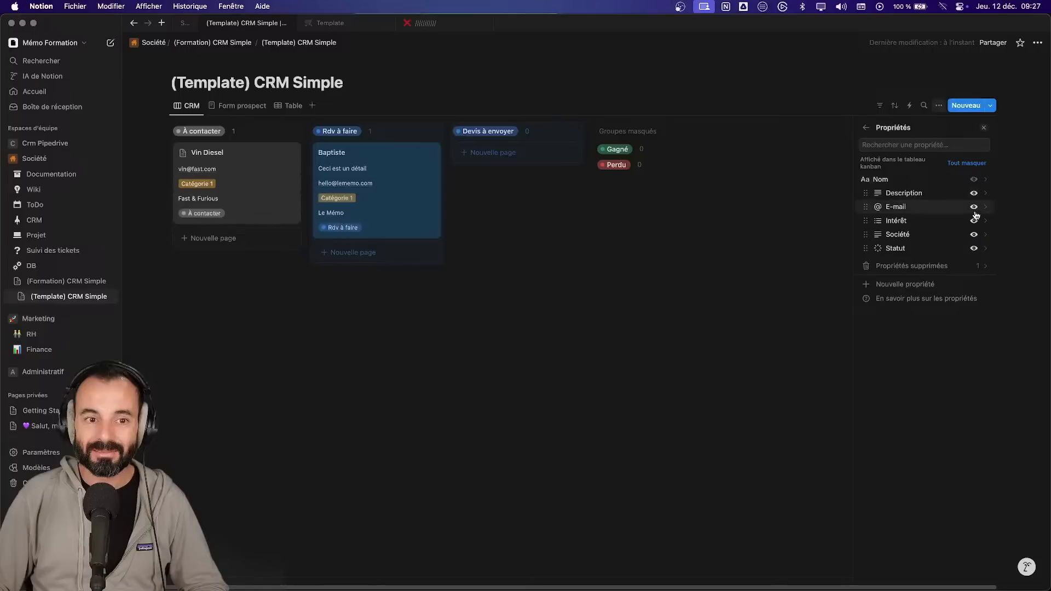
pyautogui.click(970, 164)
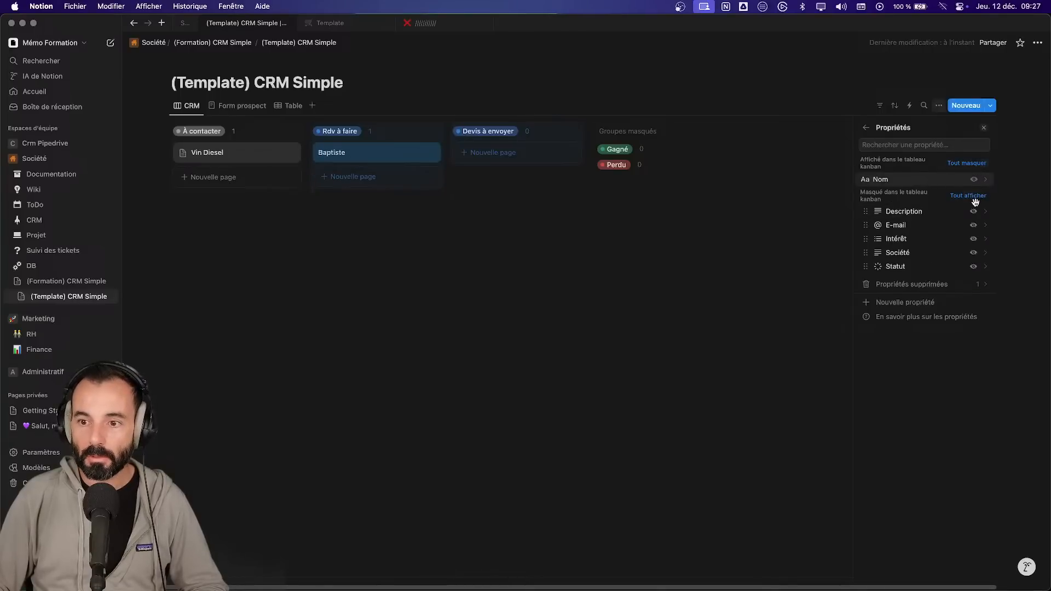
pyautogui.click(974, 239)
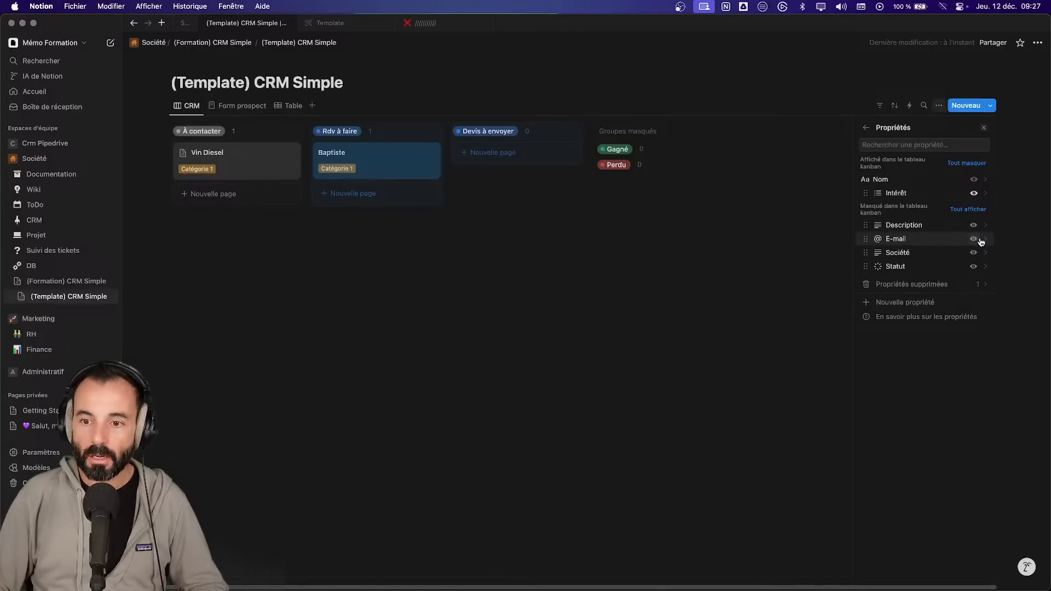
pyautogui.click(973, 252)
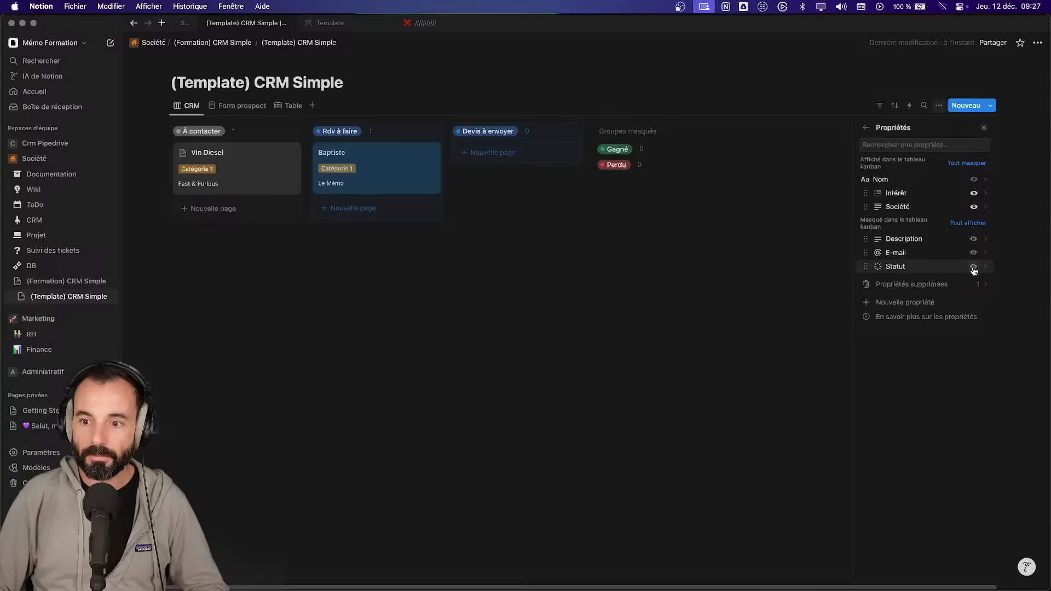
pyautogui.click(975, 267)
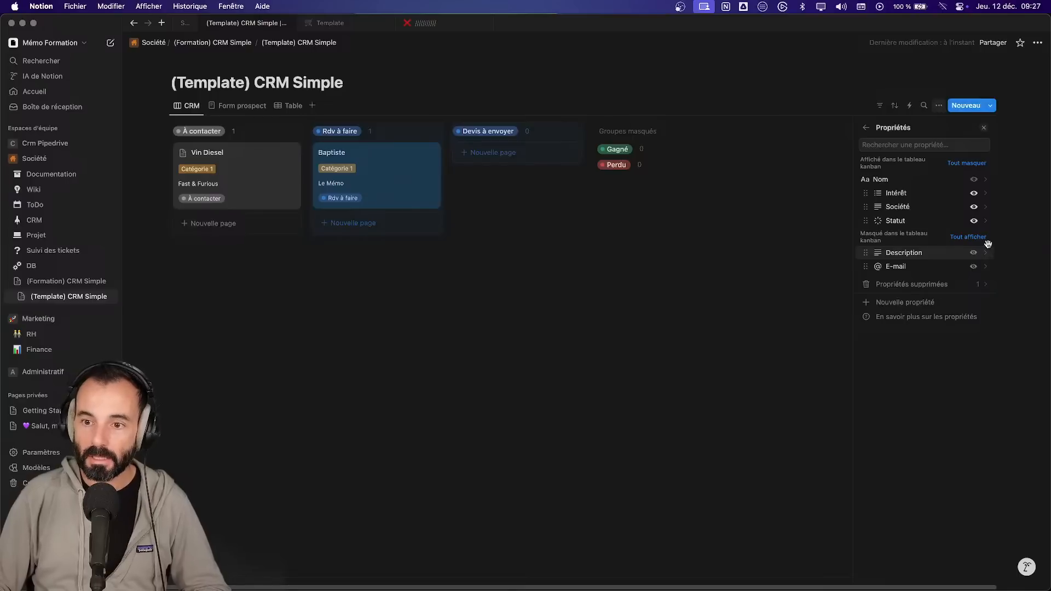
pyautogui.click(974, 220)
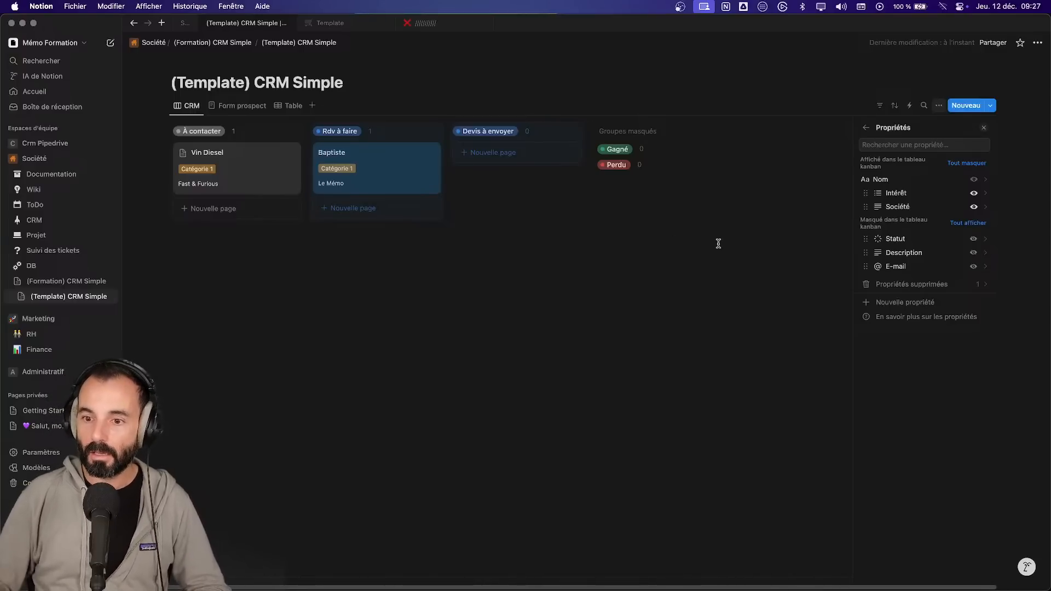
# - Permanently delete the old Intérêt property from the deleted properties list
pyautogui.click(976, 284)
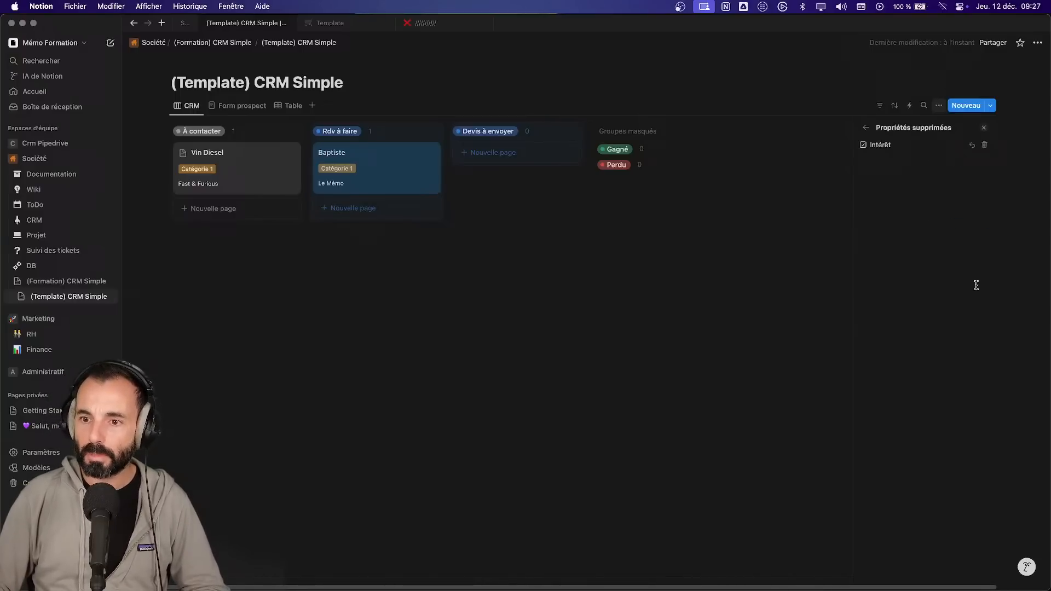
pyautogui.click(984, 145)
pyautogui.click(570, 313)
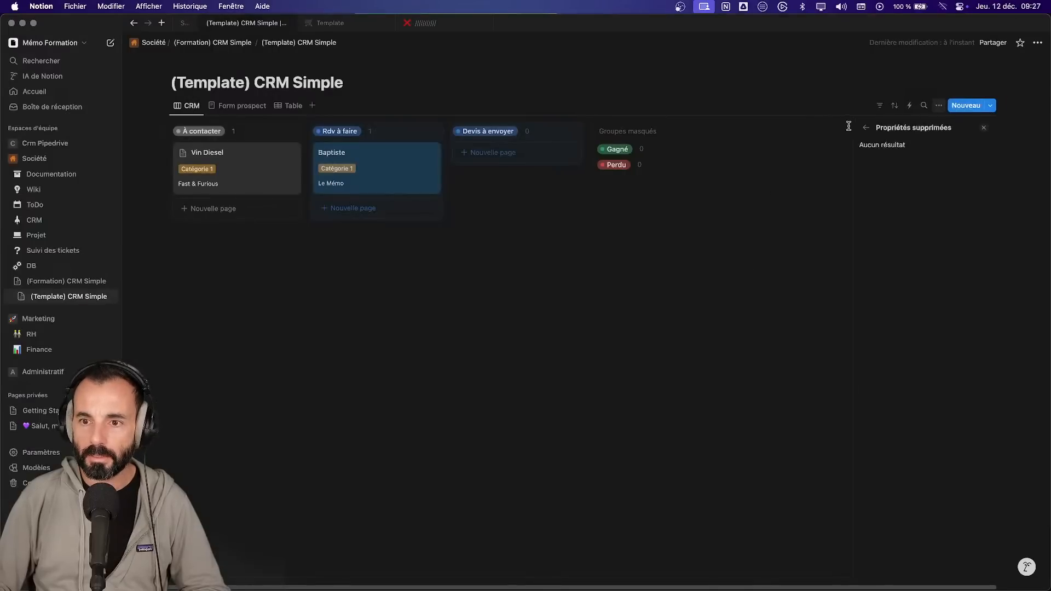
pyautogui.click(865, 128)
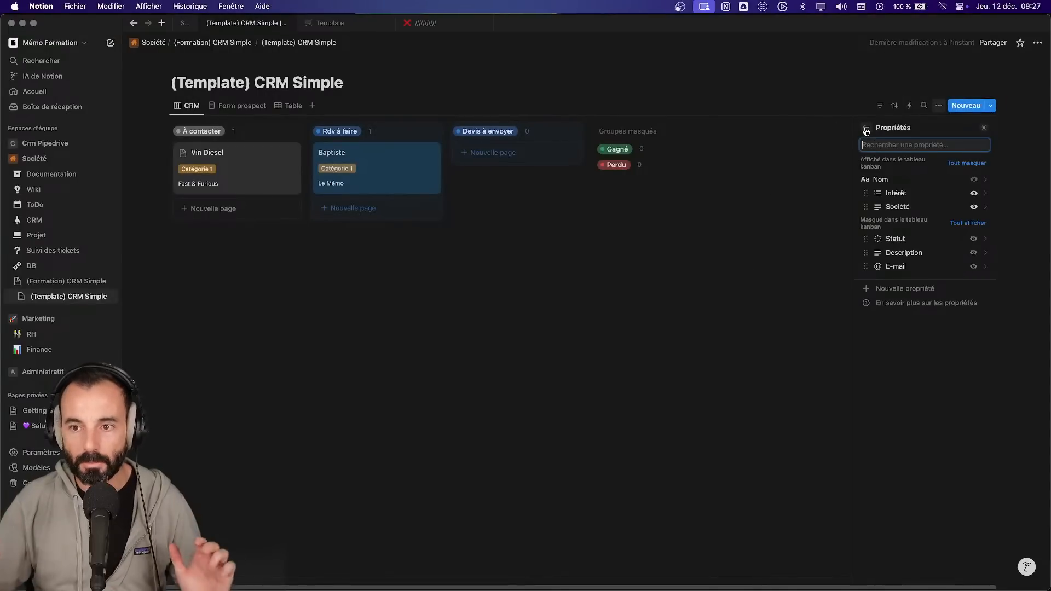
pyautogui.click(578, 389)
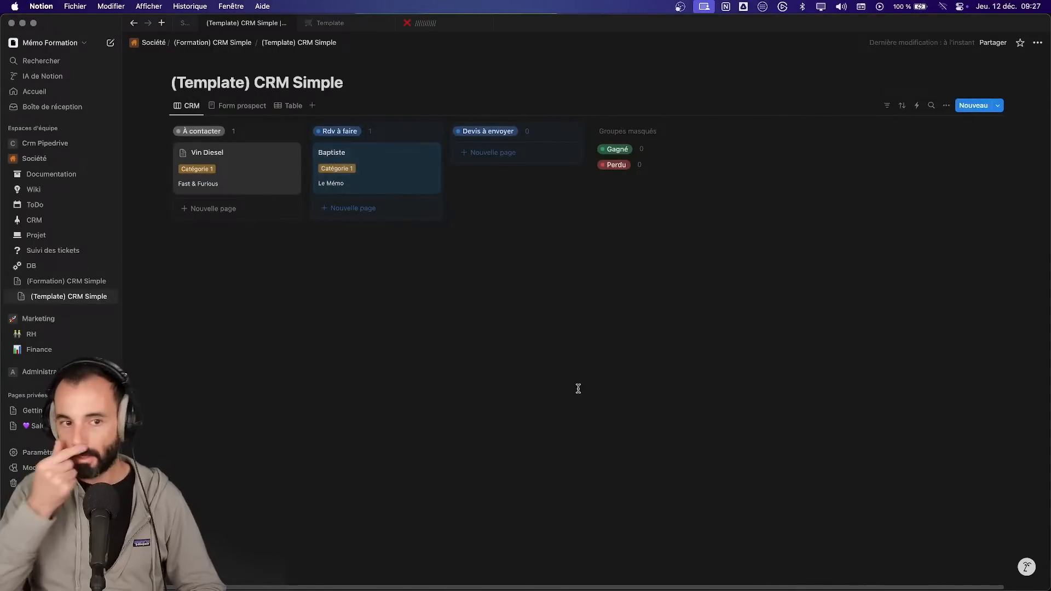
# - Add Catégorie 2 to Baptiste's Intérêt in his side preview
pyautogui.click(425, 188)
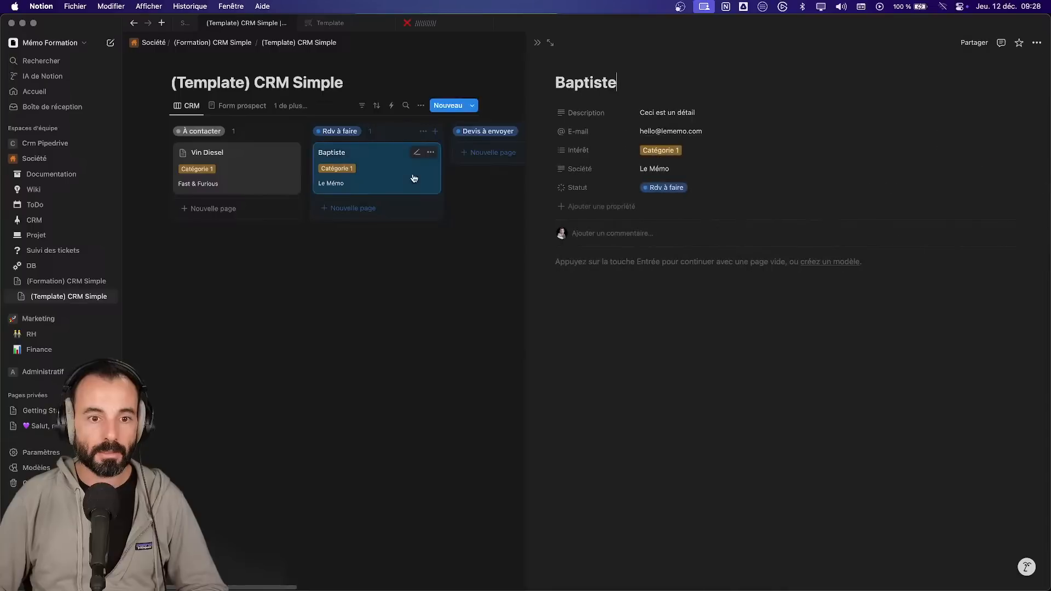
pyautogui.click(655, 149)
pyautogui.click(675, 196)
pyautogui.click(464, 279)
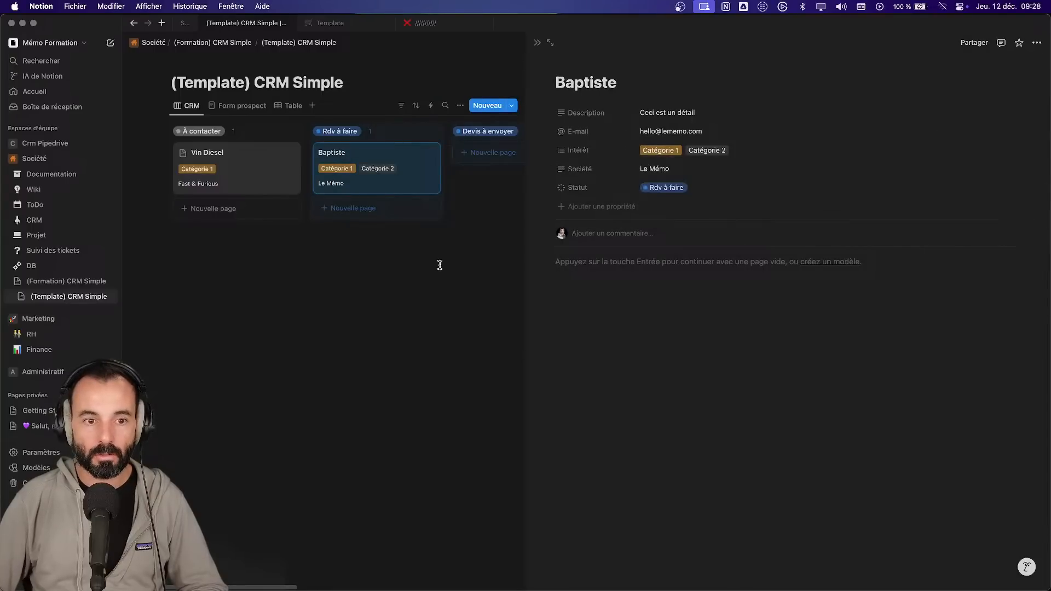
# - Change the Intérêt property type to Sélection, then show the Form prospect view
pyautogui.click(575, 150)
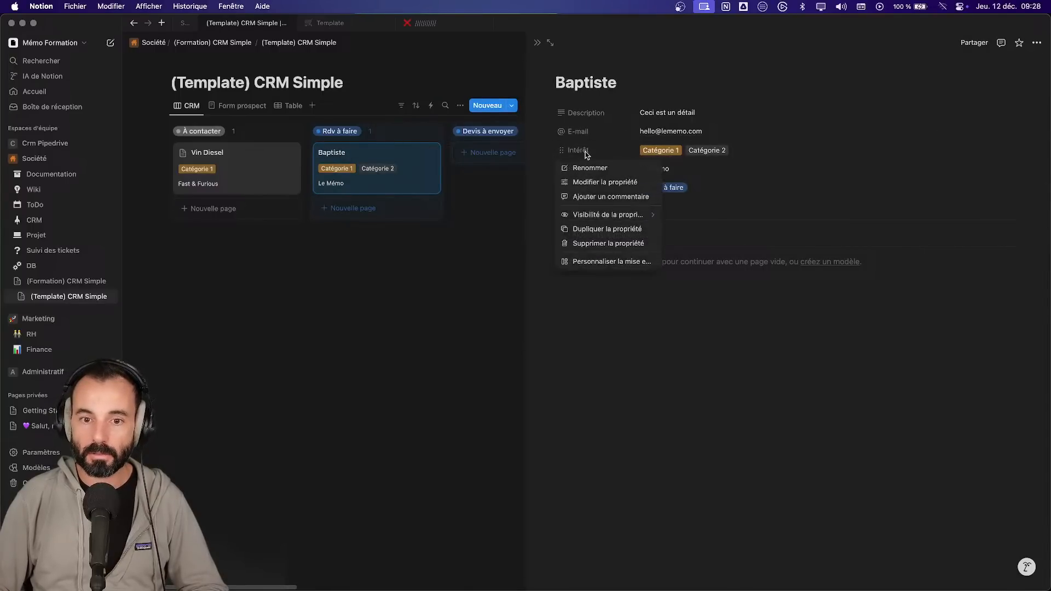
pyautogui.click(623, 182)
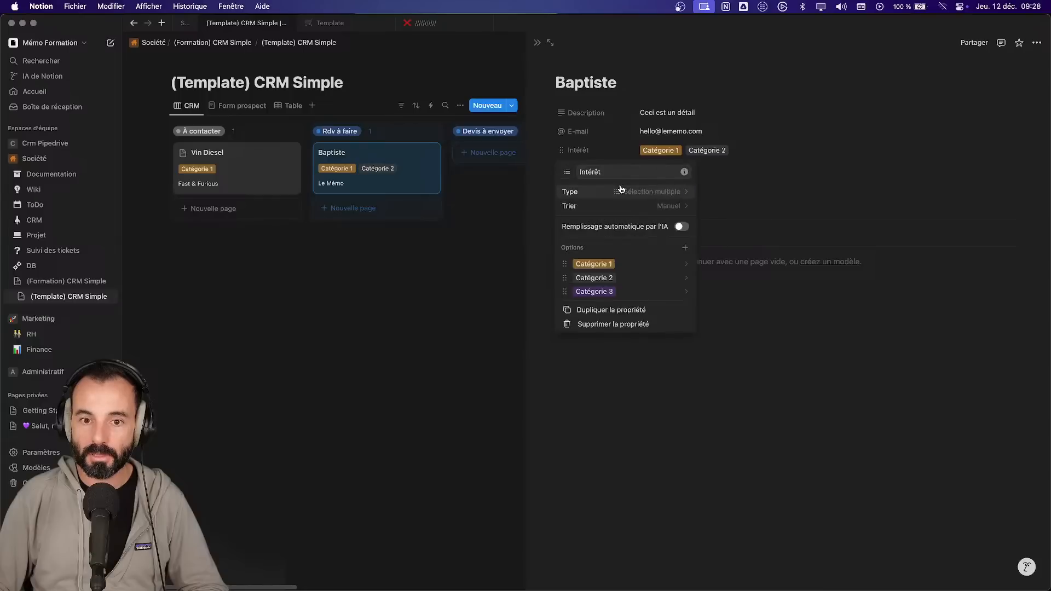
pyautogui.click(635, 193)
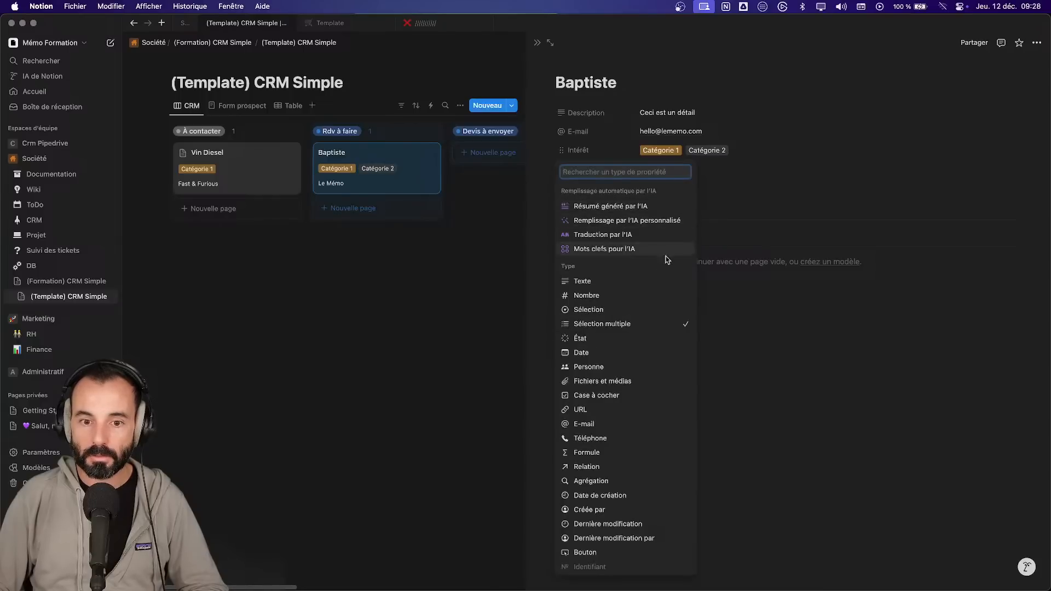
pyautogui.click(627, 309)
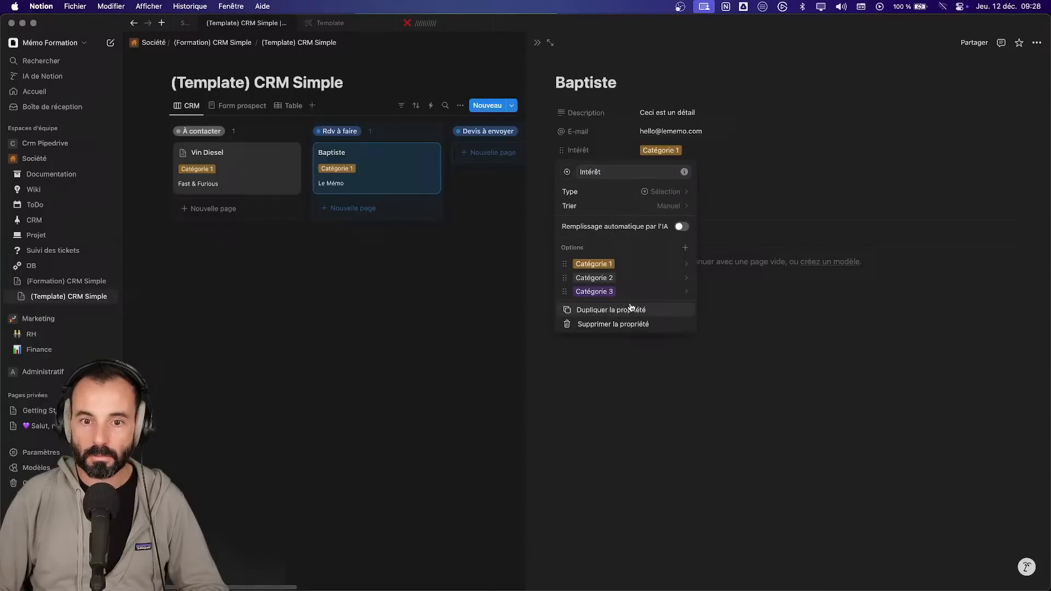
pyautogui.click(473, 293)
pyautogui.click(243, 106)
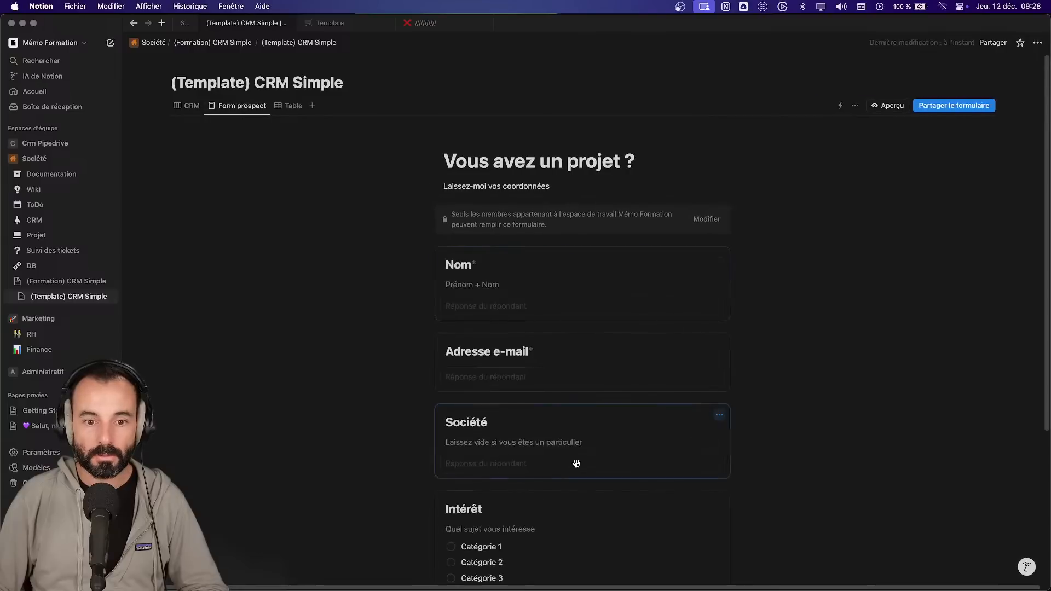
# - Scroll the Form prospect form, start a new question, then return to the CRM board
pyautogui.scroll(-1, 575, 468)
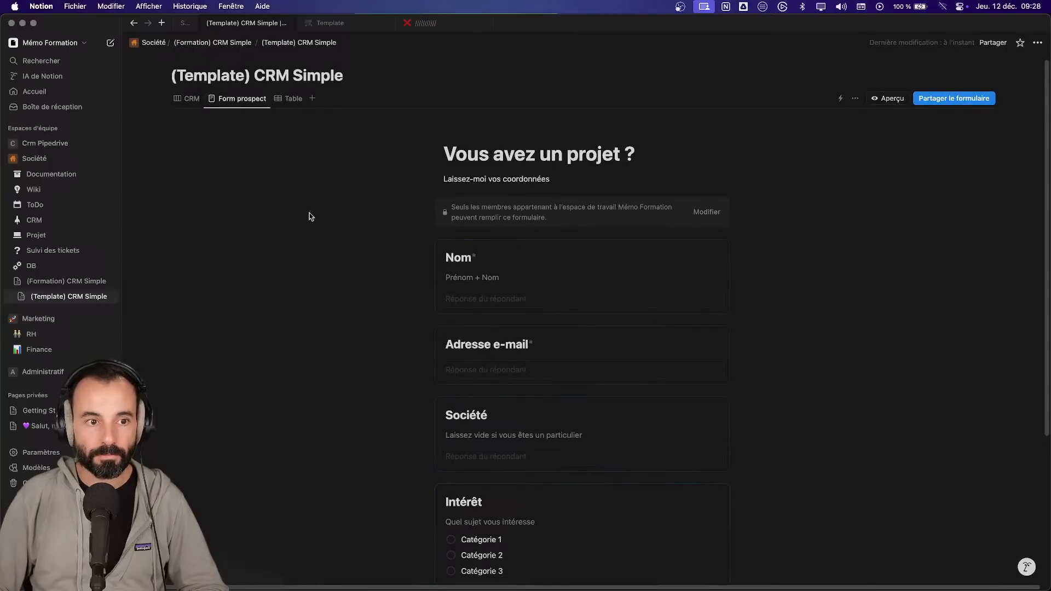
pyautogui.scroll(-5, 558, 471)
pyautogui.click(586, 531)
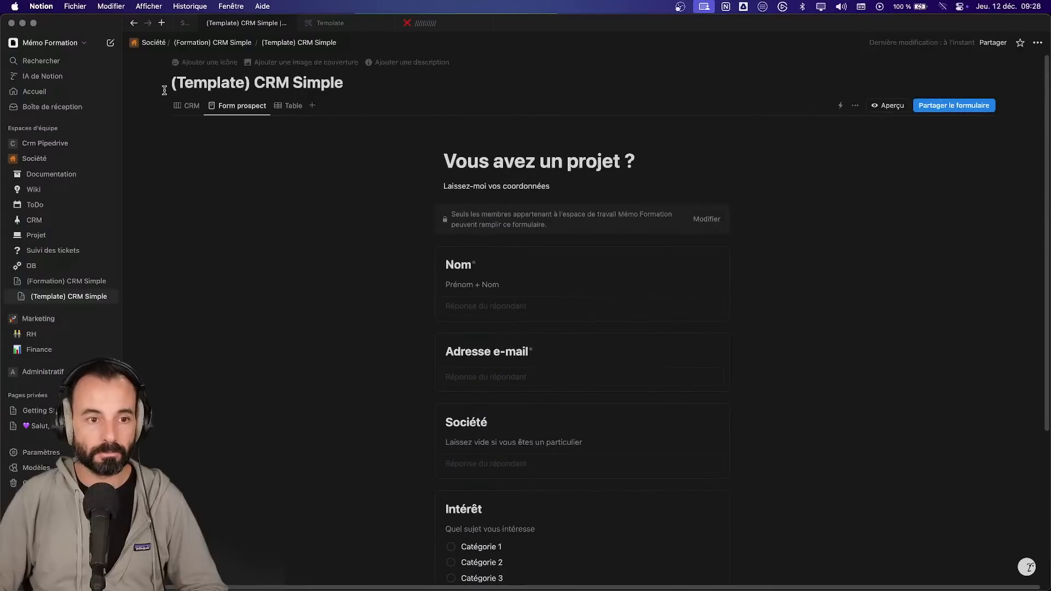
pyautogui.click(182, 108)
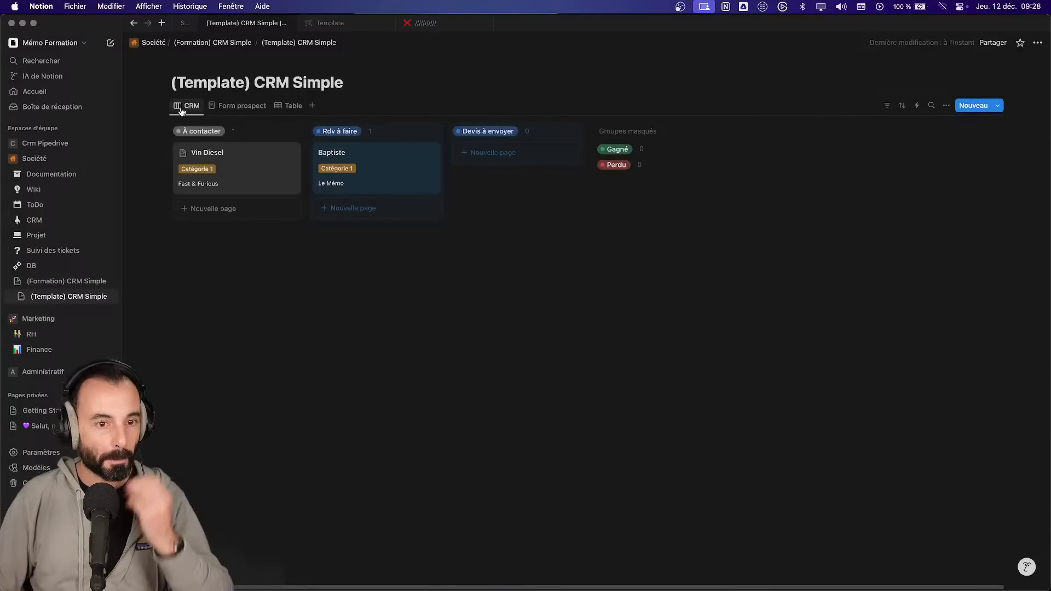
# - Open Vin Diesel's page in a side preview from the Table view
pyautogui.click(290, 108)
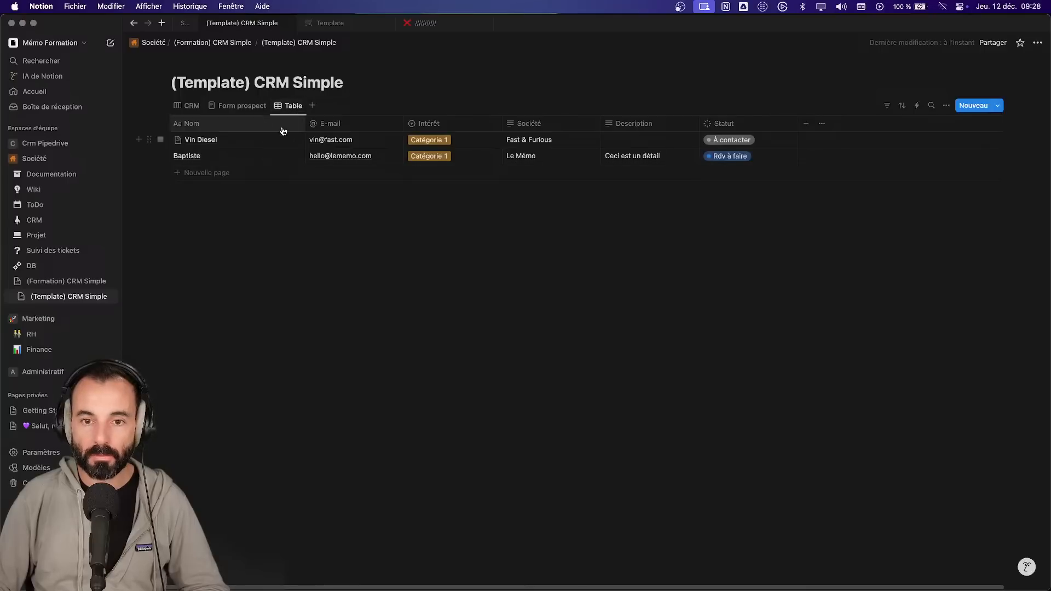
pyautogui.click(196, 112)
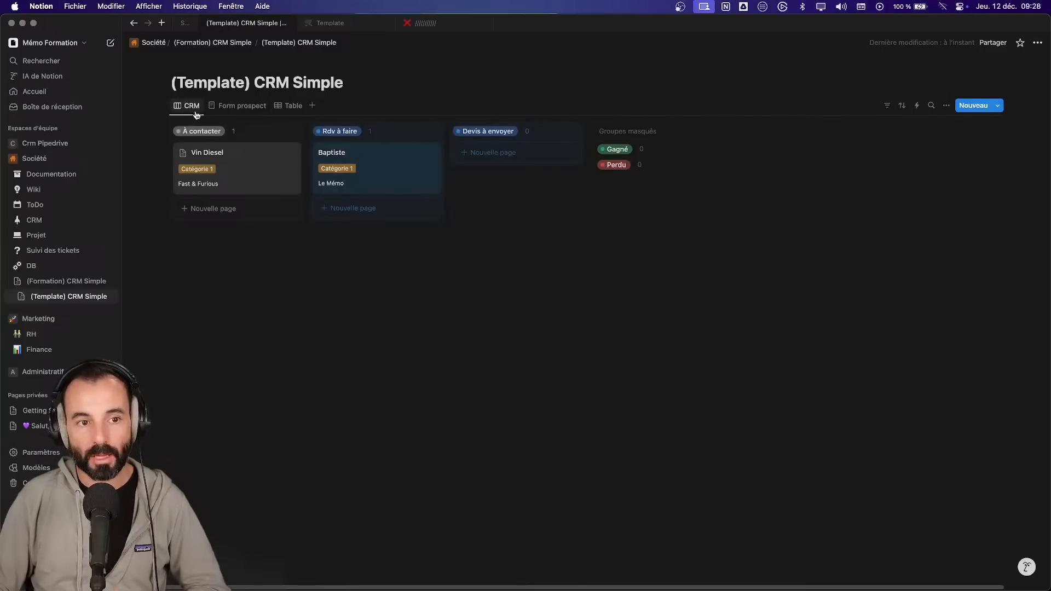
pyautogui.click(289, 106)
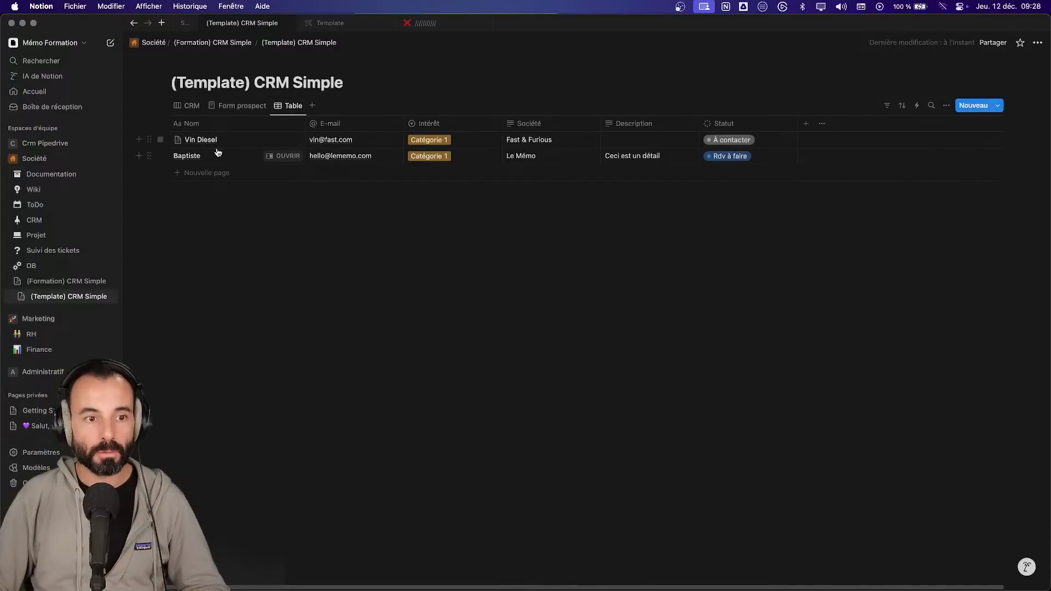
pyautogui.click(285, 145)
pyautogui.click(535, 187)
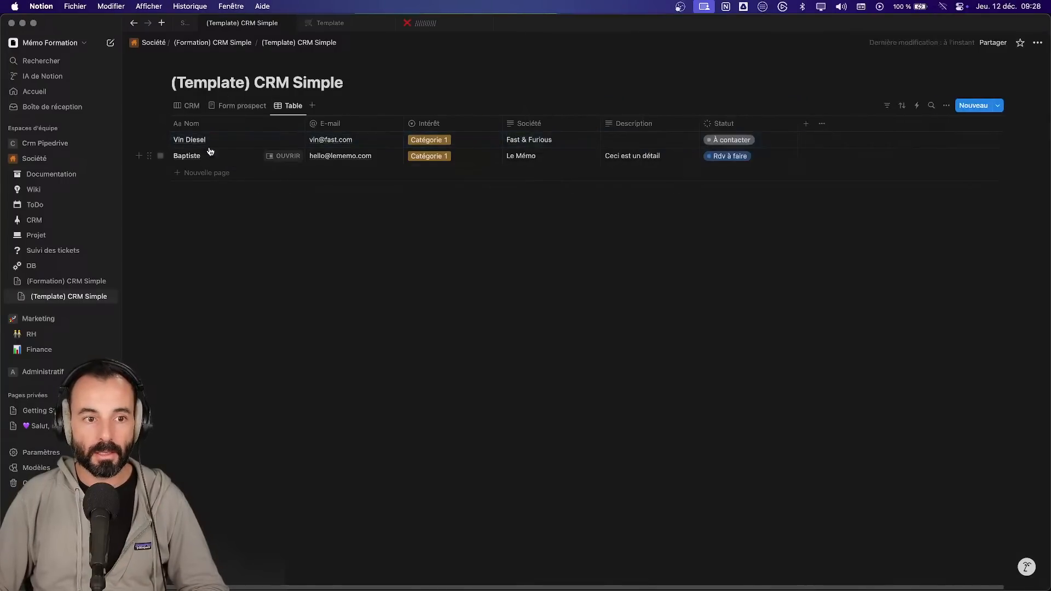
pyautogui.click(280, 140)
# - Add the line 'Test' to Vin Diesel's page body and return to the CRM board
pyautogui.press('Return')
pyautogui.write('Test')
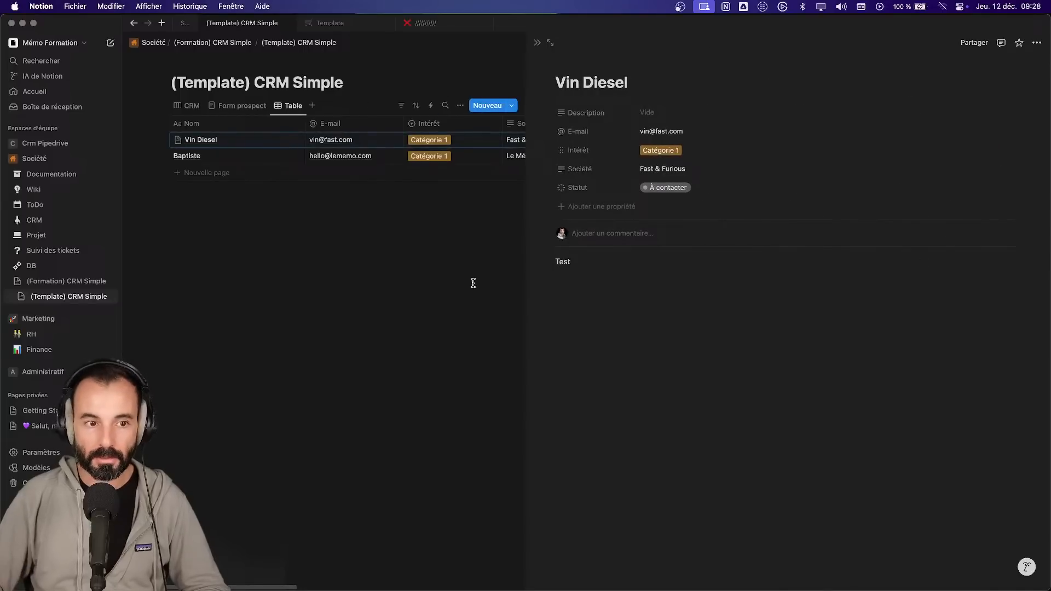
pyautogui.click(516, 288)
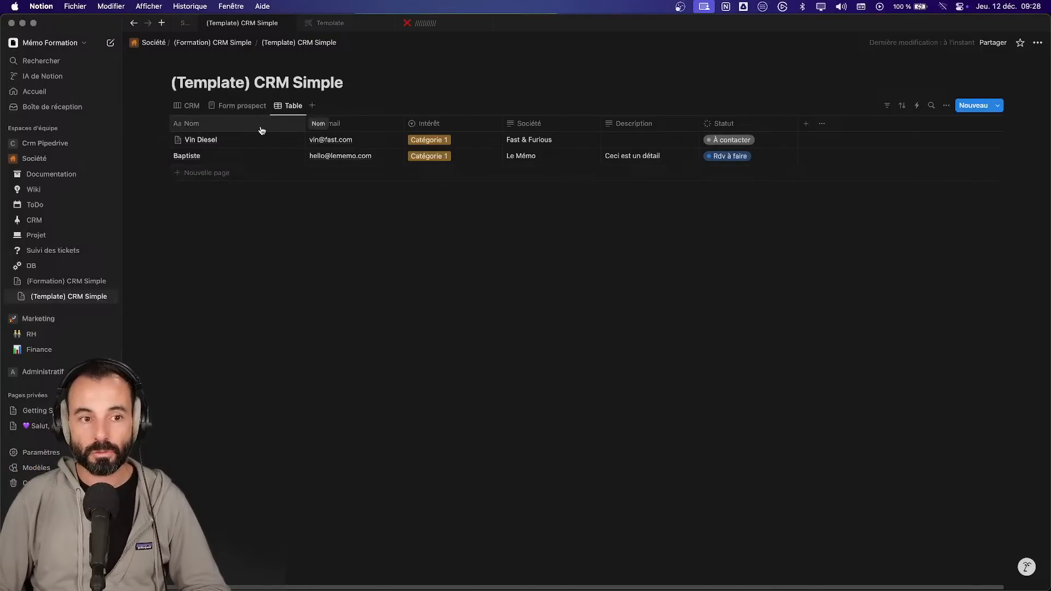
pyautogui.click(189, 106)
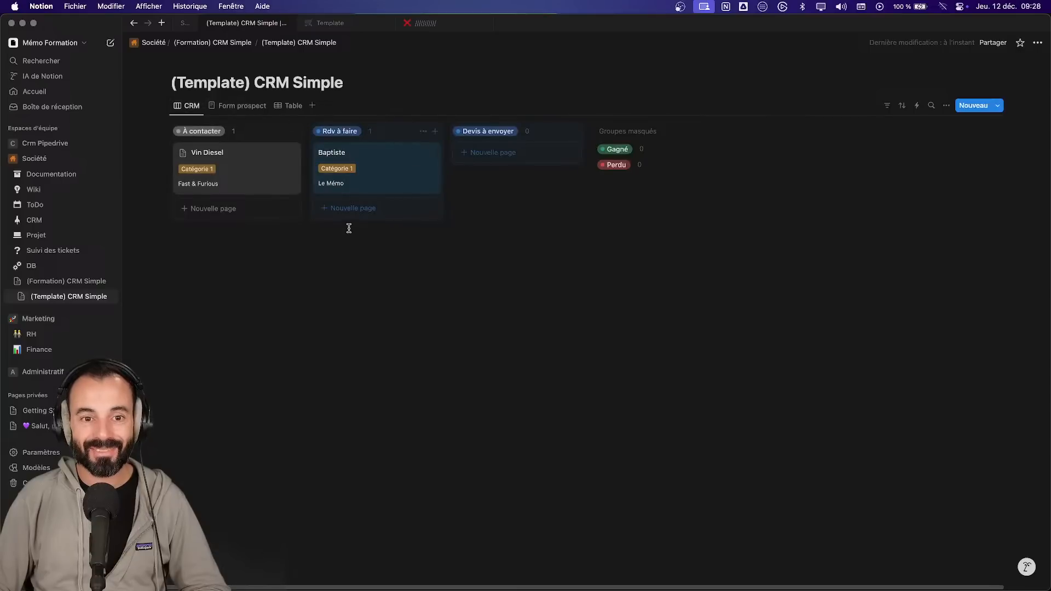
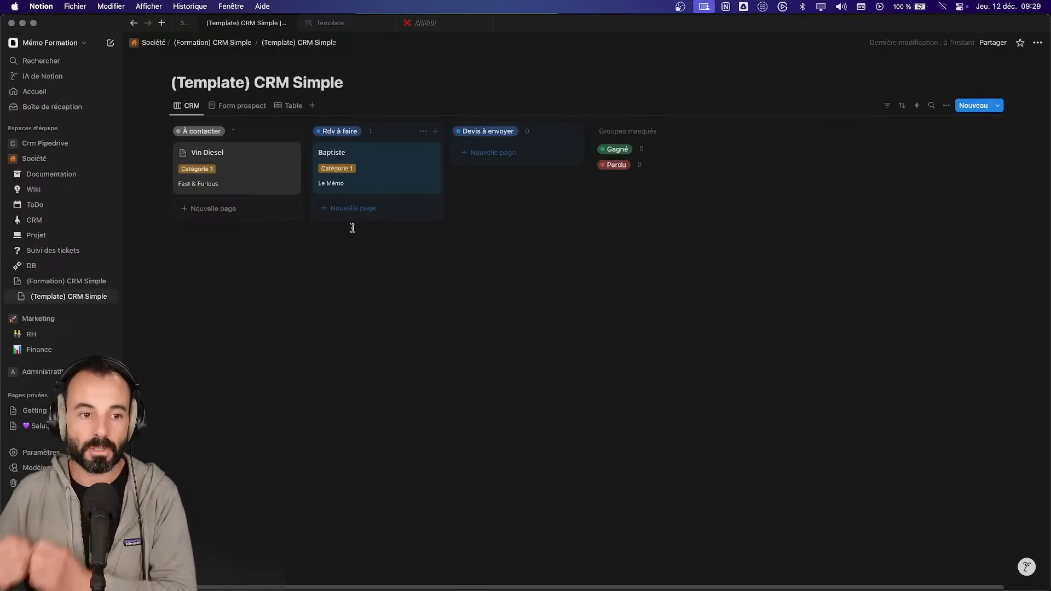
# - In the Table view, add a 'Date de prochaine activité' Date property with 24 heures time and Jour/mois/année format
pyautogui.click(290, 106)
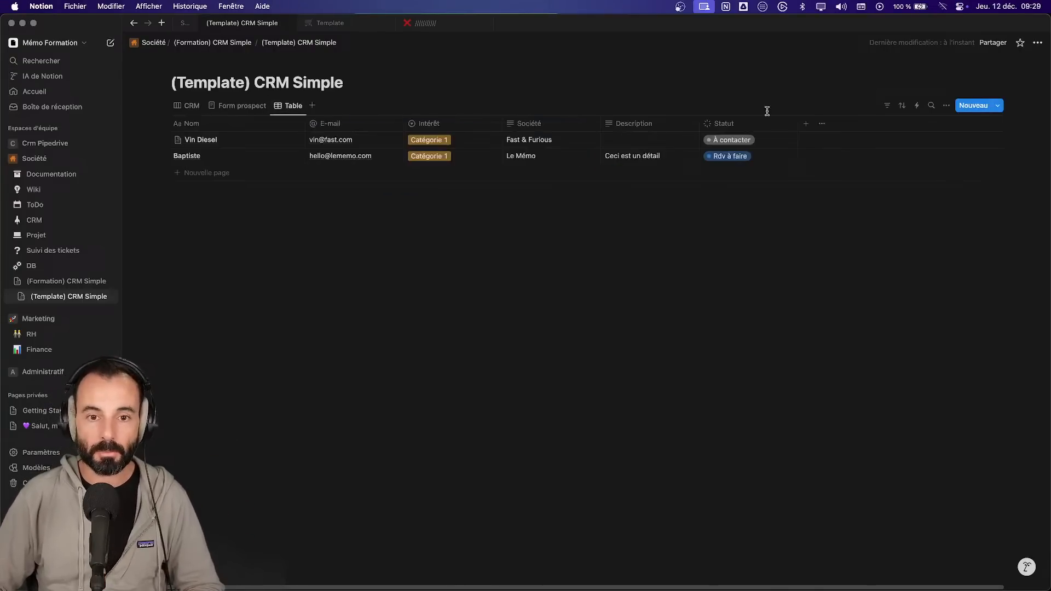
pyautogui.click(807, 124)
pyautogui.write('Date de poroc')
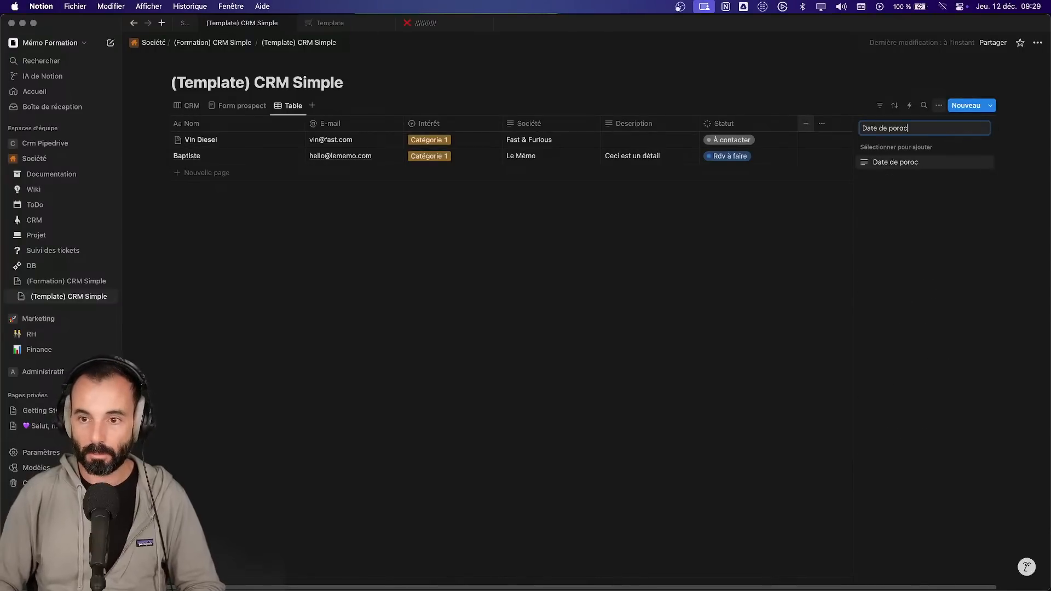
pyautogui.write('haine ')
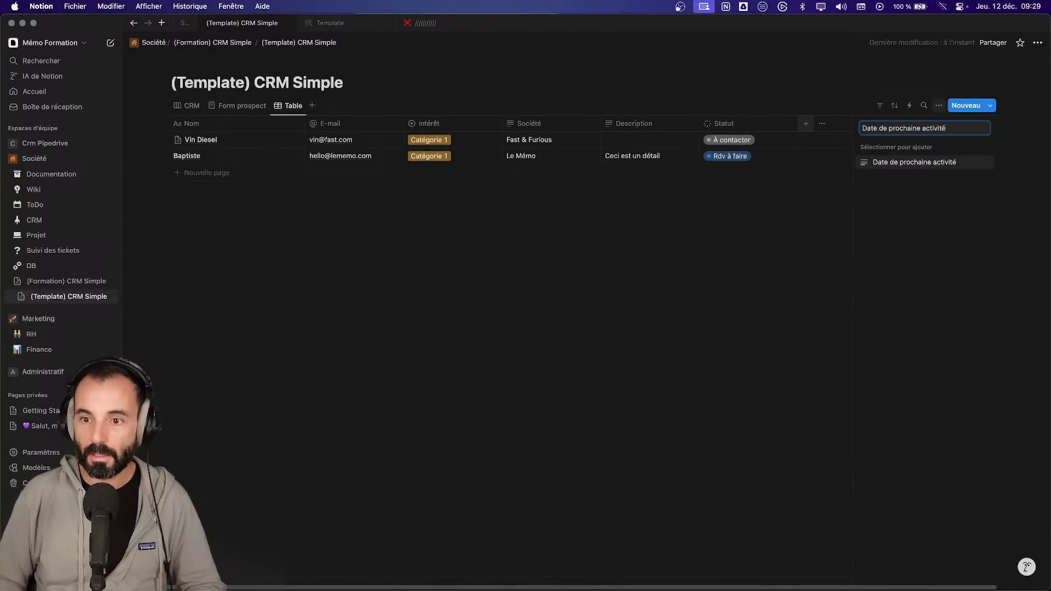
pyautogui.write('activité')
pyautogui.click(889, 163)
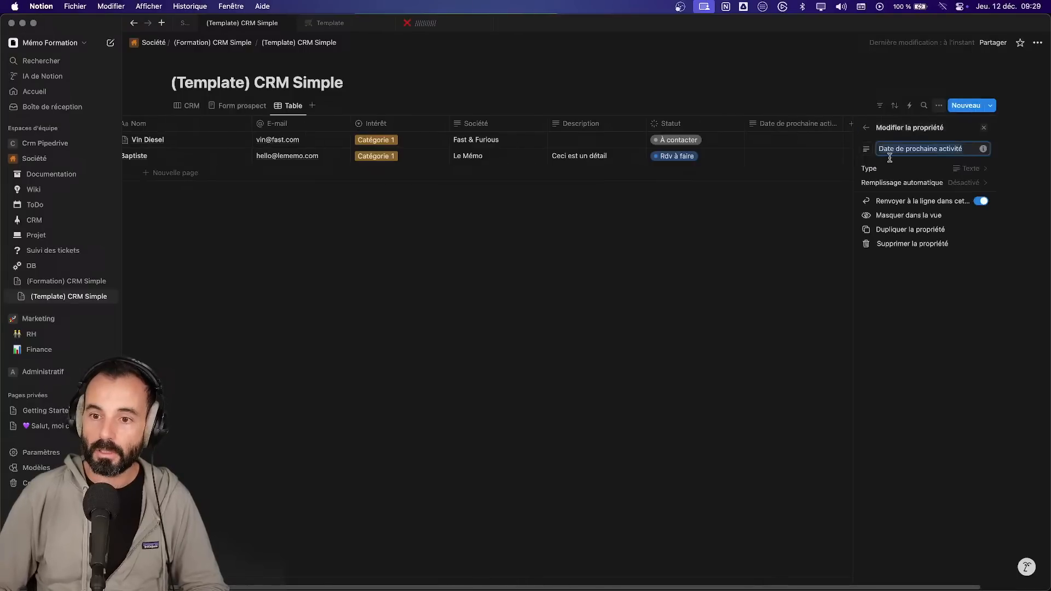
pyautogui.click(951, 168)
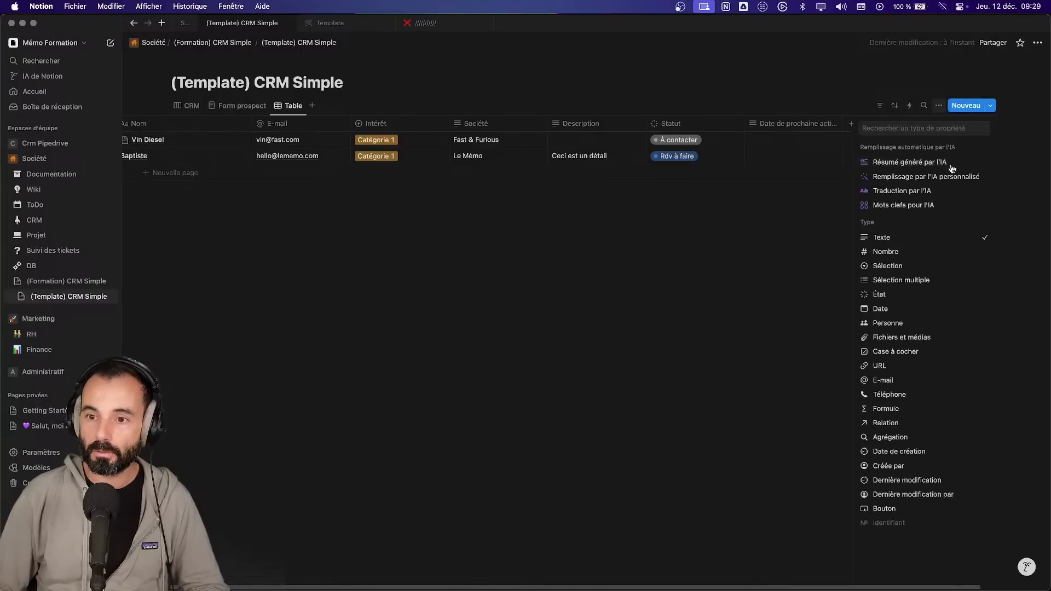
pyautogui.click(889, 309)
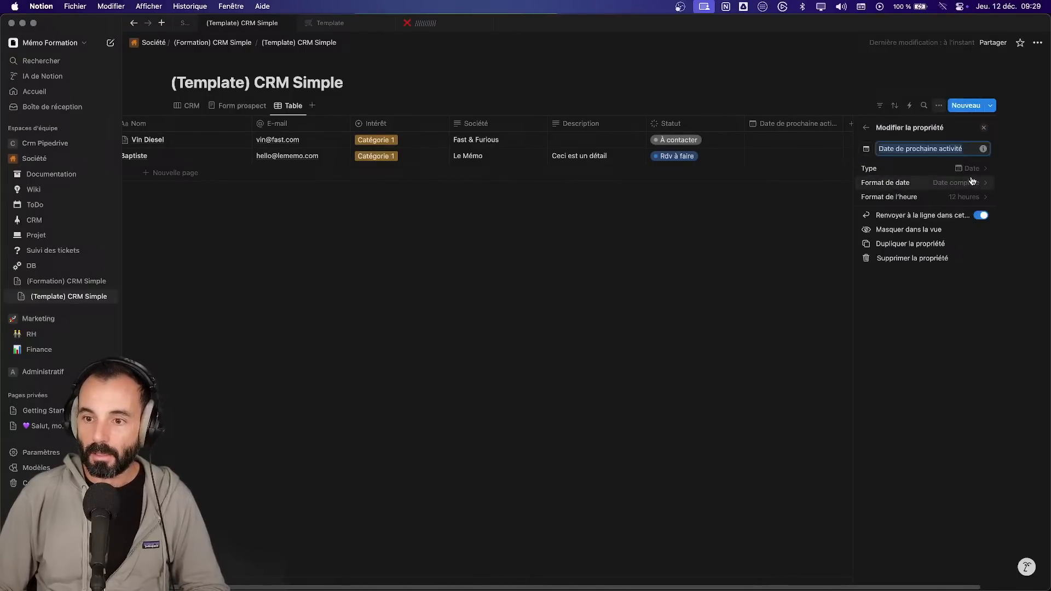
pyautogui.click(971, 200)
pyautogui.click(976, 245)
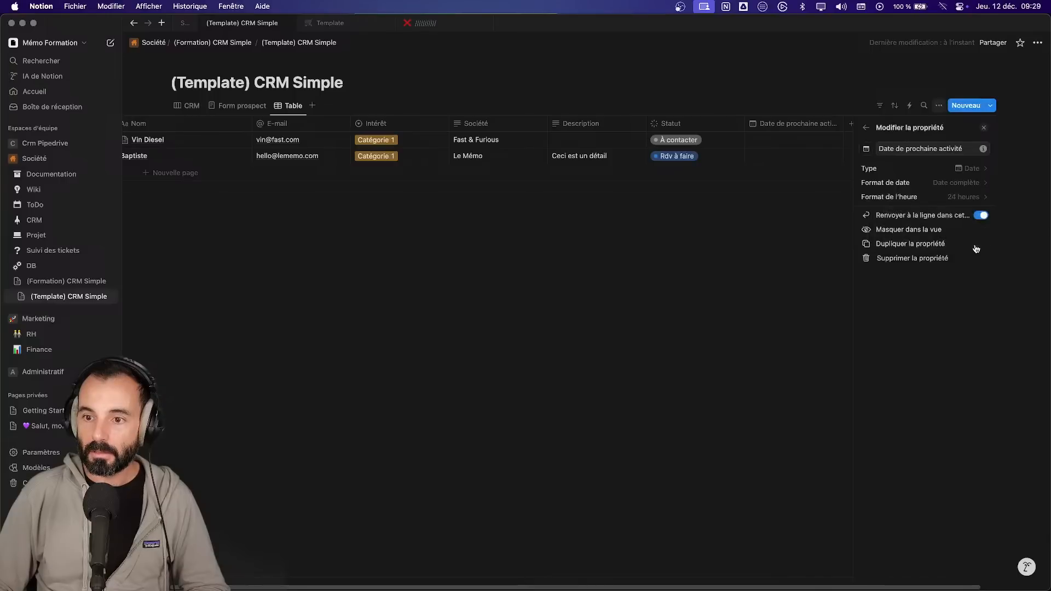
pyautogui.click(982, 183)
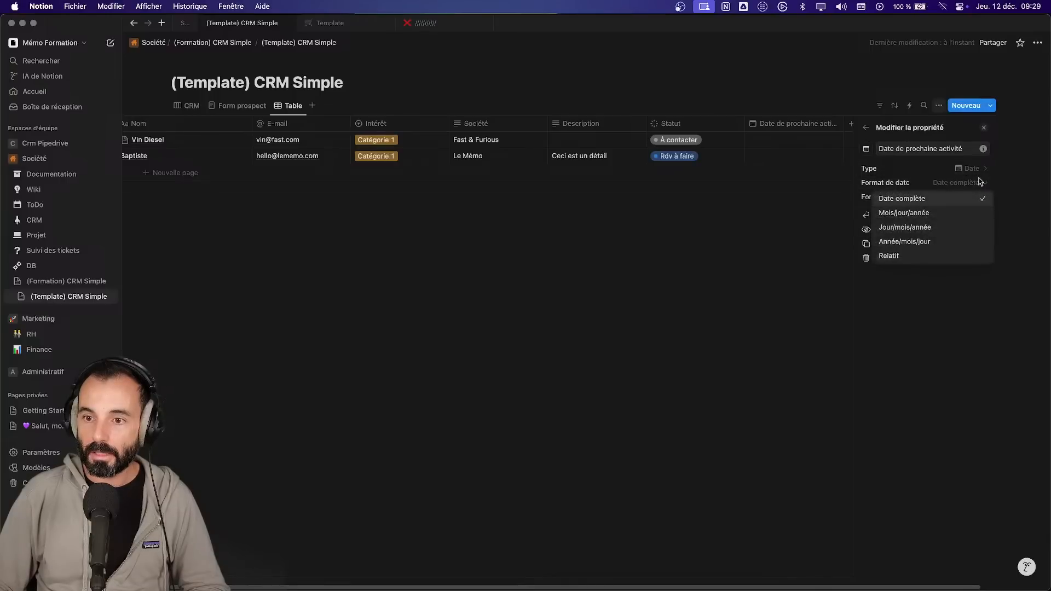
pyautogui.click(925, 229)
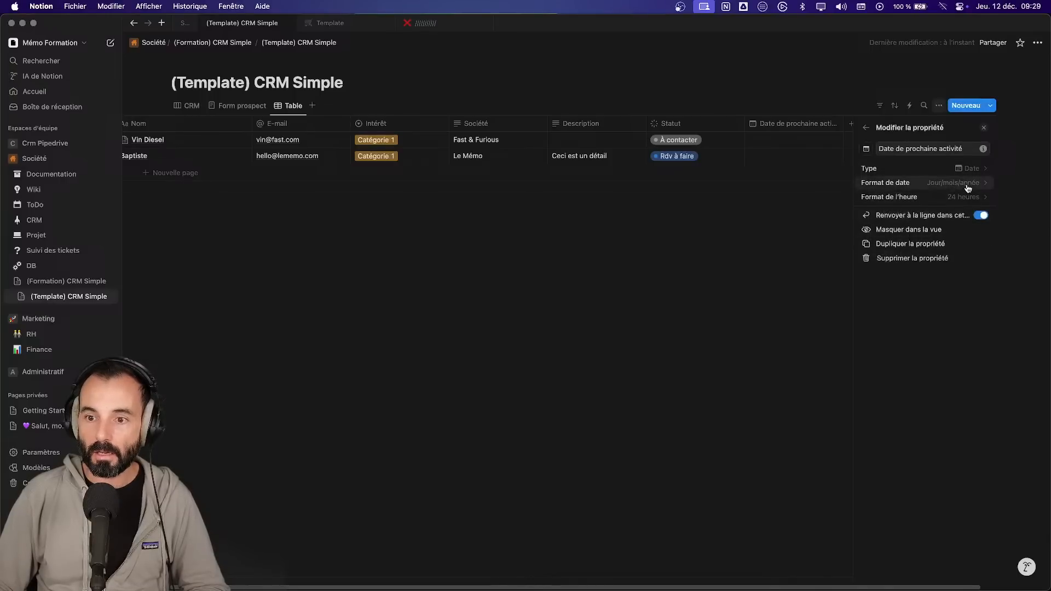
pyautogui.click(718, 270)
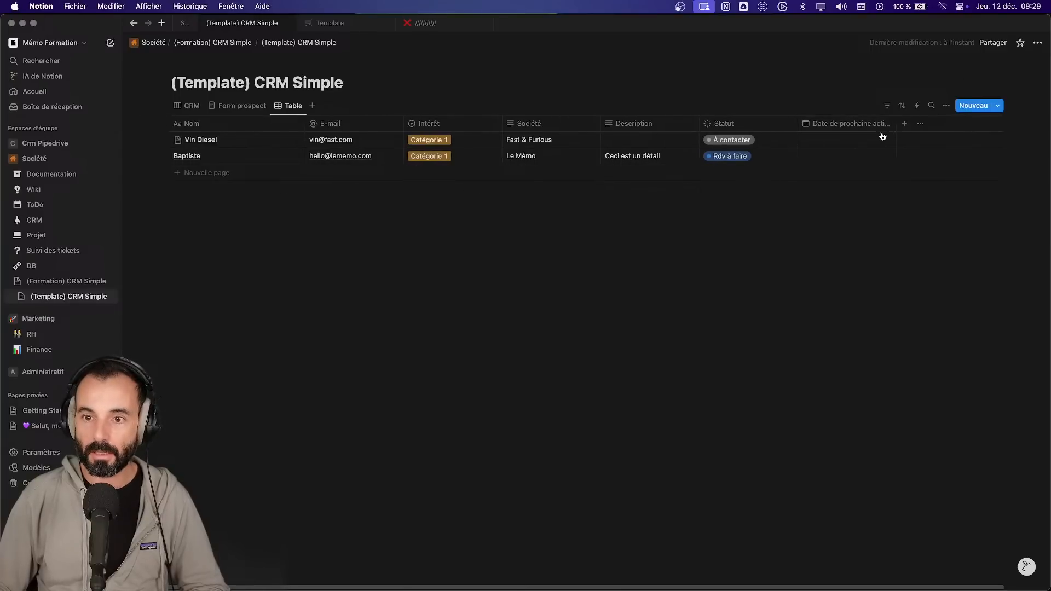
# - Set the next activity dates to 06/01/2025 and 12/12/2024 for the two table rows
pyautogui.click(853, 144)
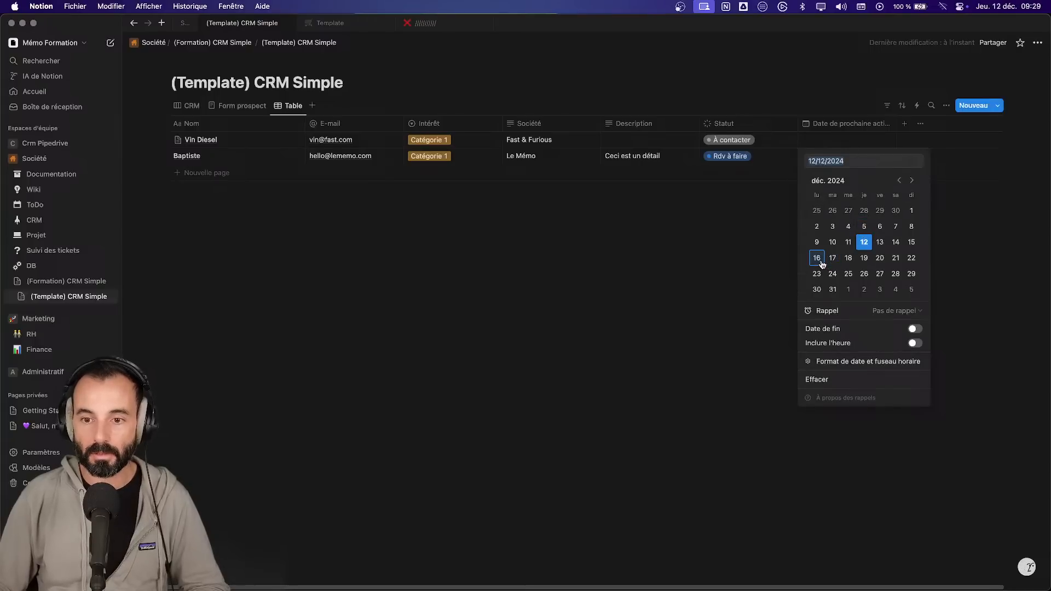
pyautogui.click(912, 180)
pyautogui.click(817, 226)
pyautogui.click(750, 218)
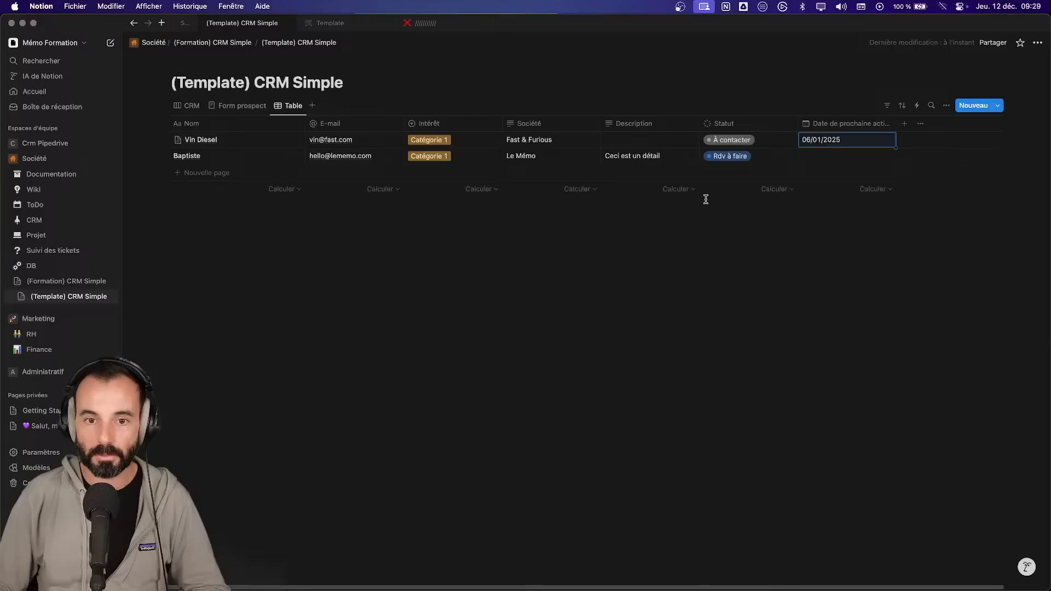
pyautogui.click(839, 159)
pyautogui.click(864, 256)
pyautogui.click(766, 266)
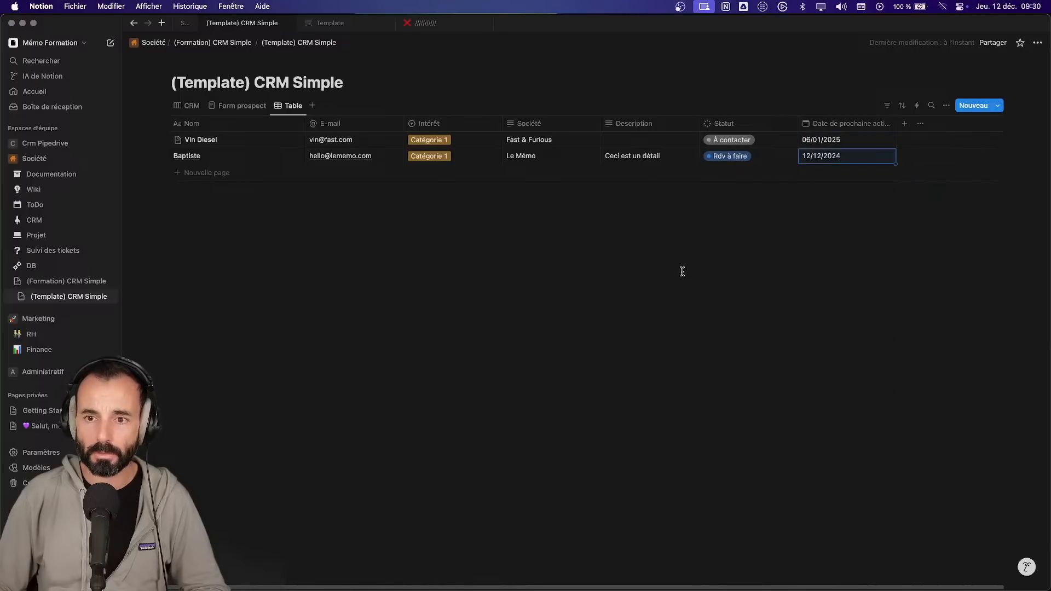
# - Make Date de prochaine activité visible on the CRM board cards
pyautogui.click(187, 106)
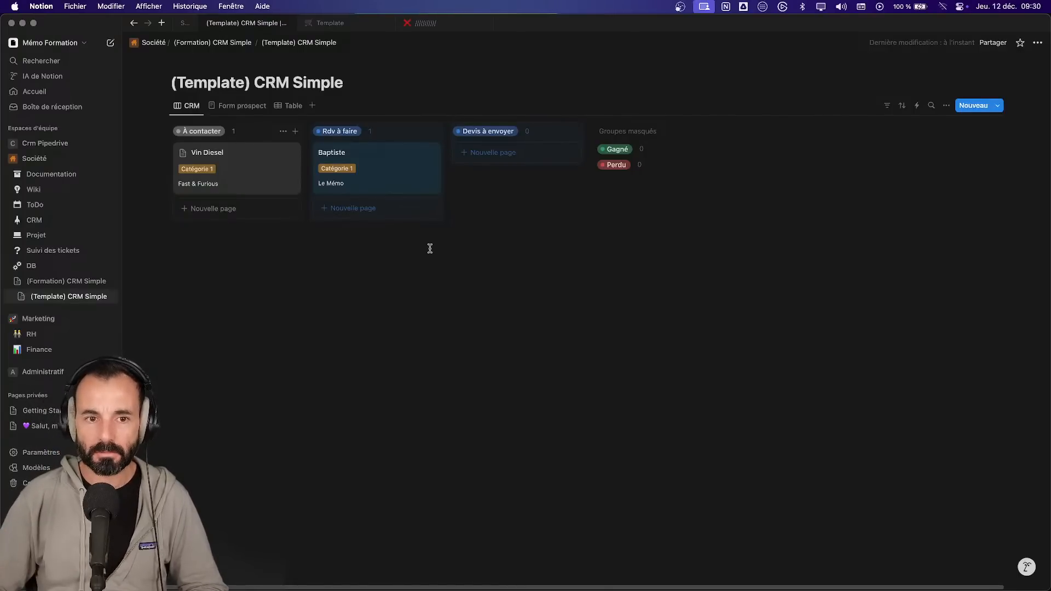
pyautogui.click(946, 106)
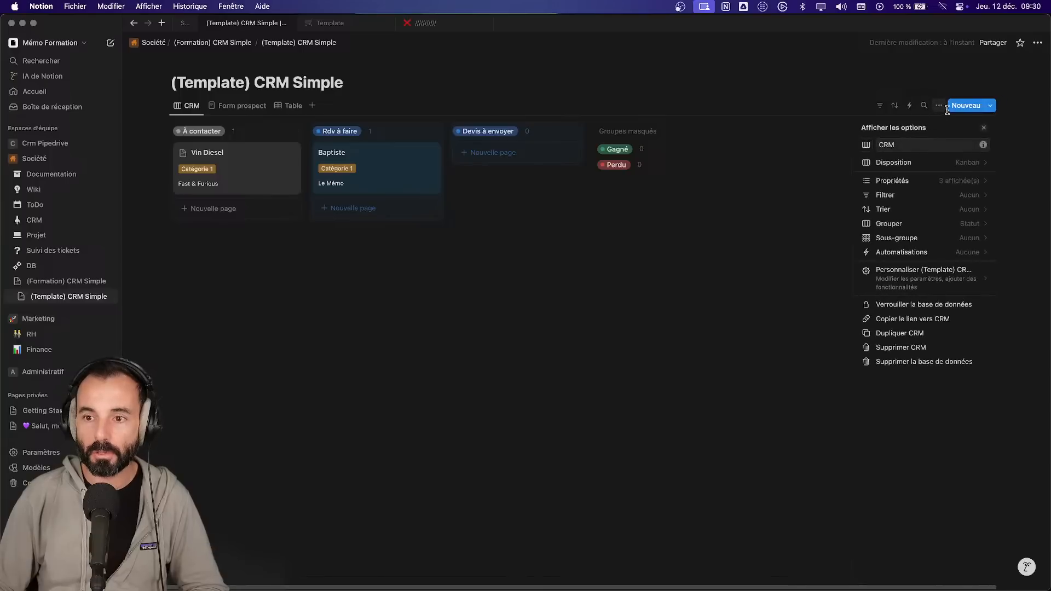
pyautogui.click(946, 183)
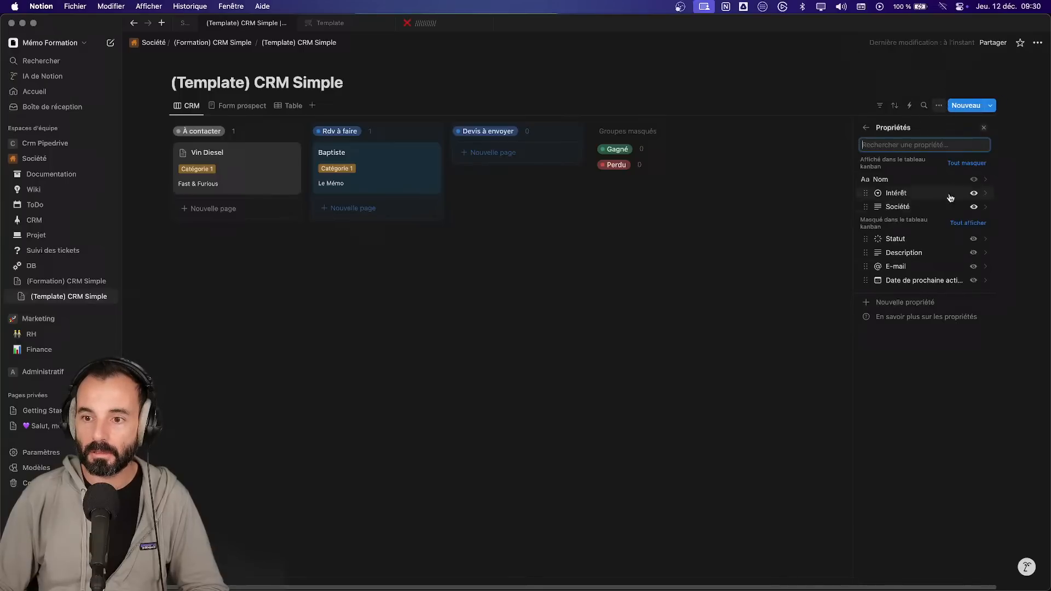
pyautogui.click(974, 281)
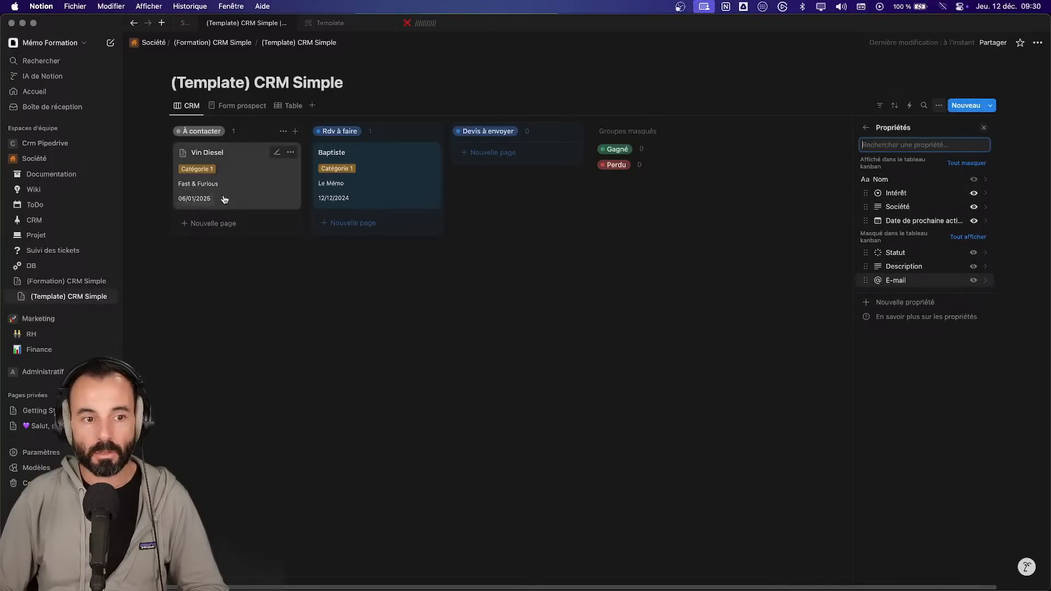
pyautogui.click(284, 273)
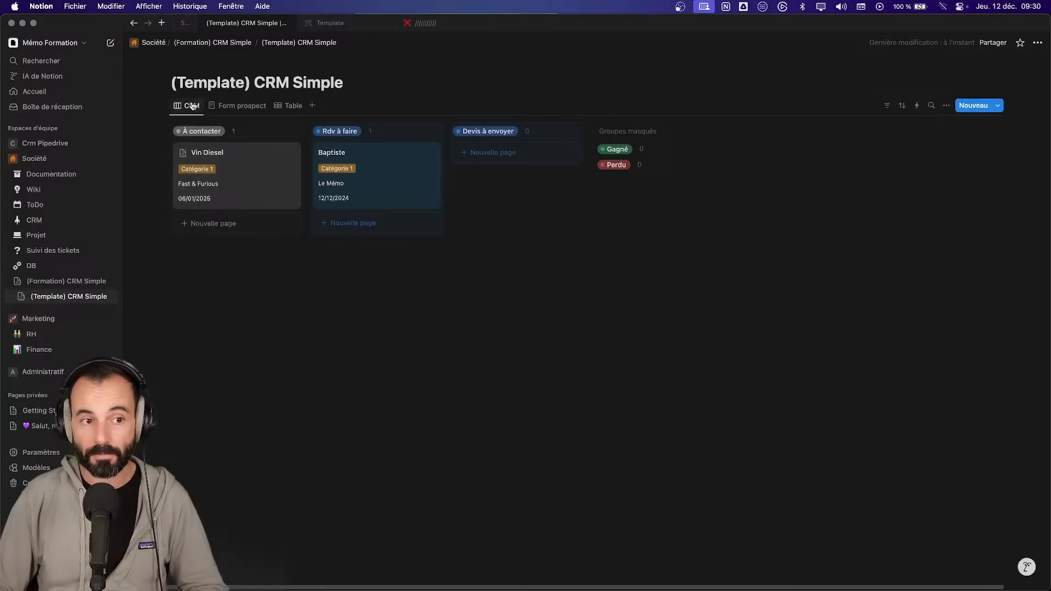
# - Duplicate the Table view and rename the copy 'ToDo'
pyautogui.click(291, 109)
pyautogui.click(289, 108)
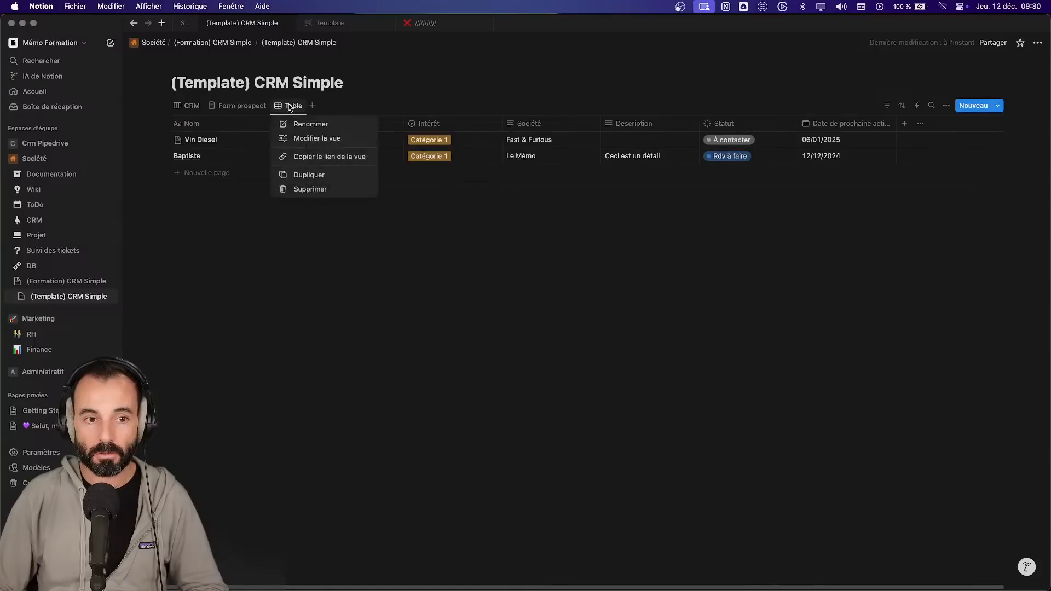
pyautogui.click(323, 176)
pyautogui.click(332, 106)
pyautogui.click(333, 107)
pyautogui.click(334, 107)
pyautogui.click(342, 109)
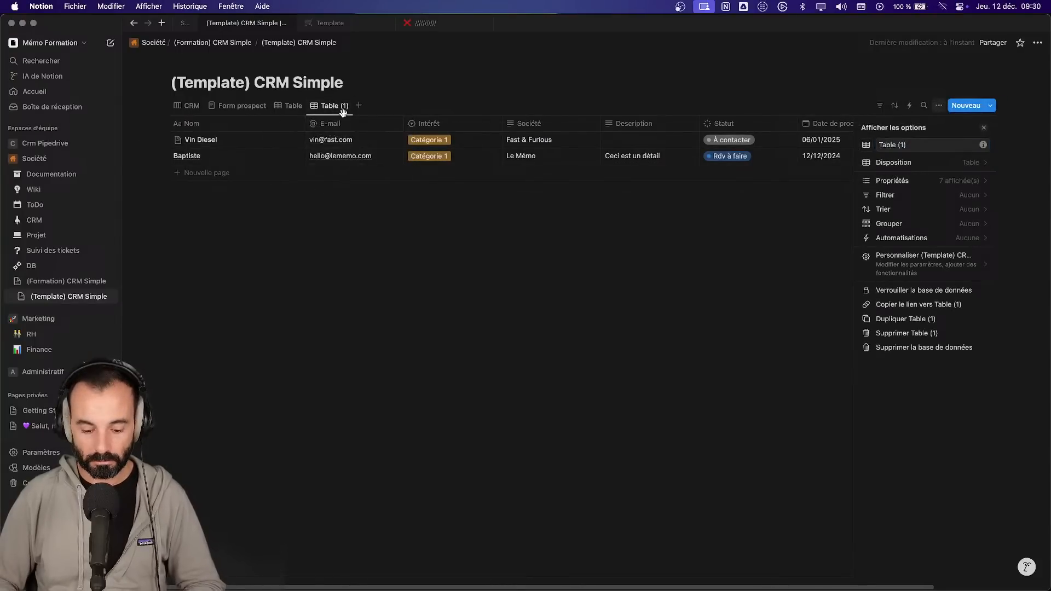
pyautogui.click(935, 145)
pyautogui.press('super+a')
pyautogui.write('ToDo')
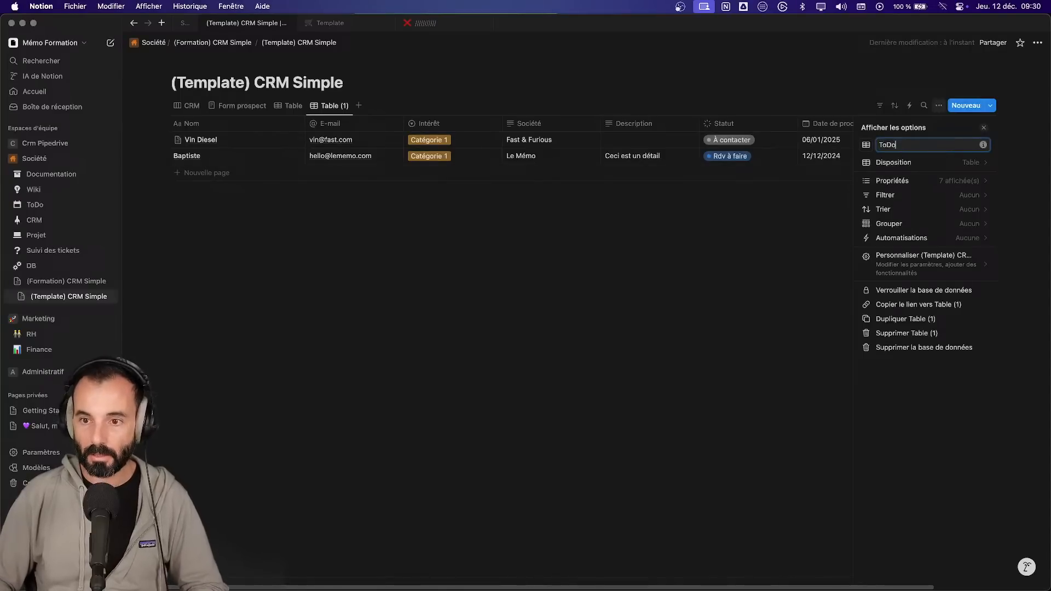
# - Group the ToDo view by Date de prochaine activité and place its tab right after CRM
pyautogui.click(950, 162)
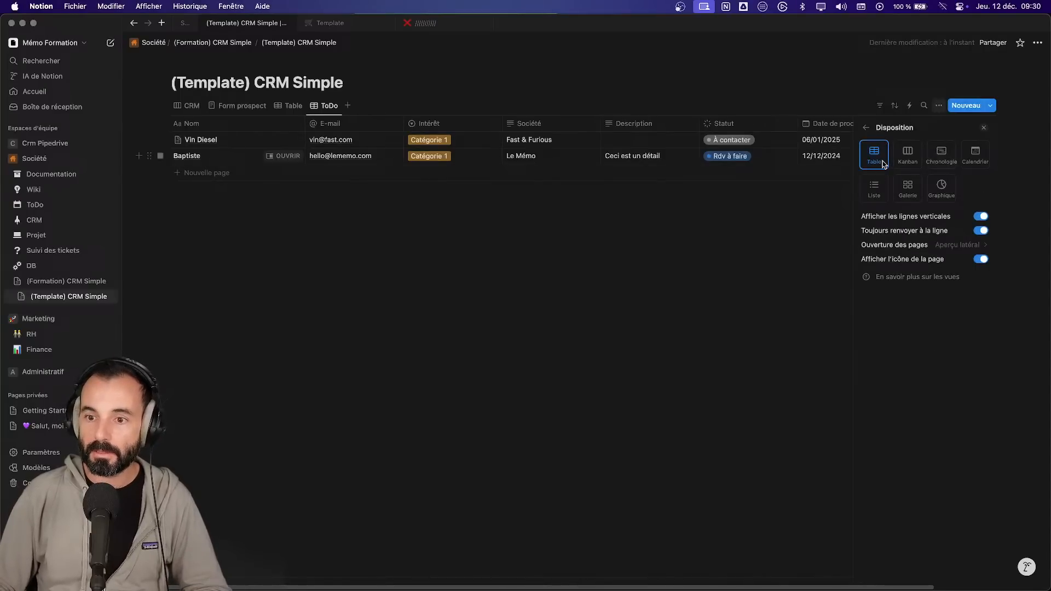
pyautogui.click(867, 128)
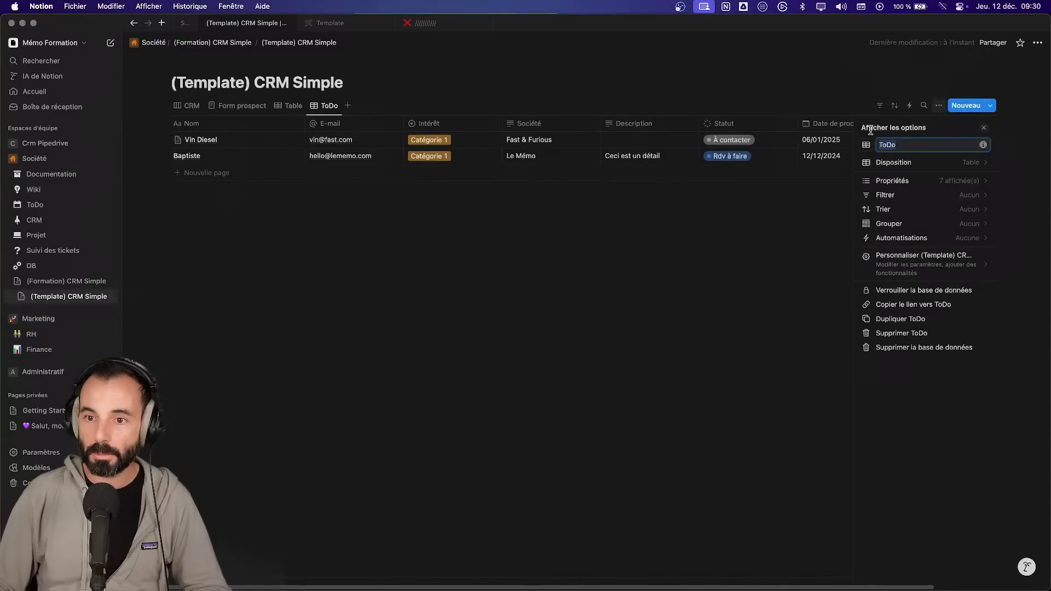
pyautogui.click(958, 223)
pyautogui.click(942, 196)
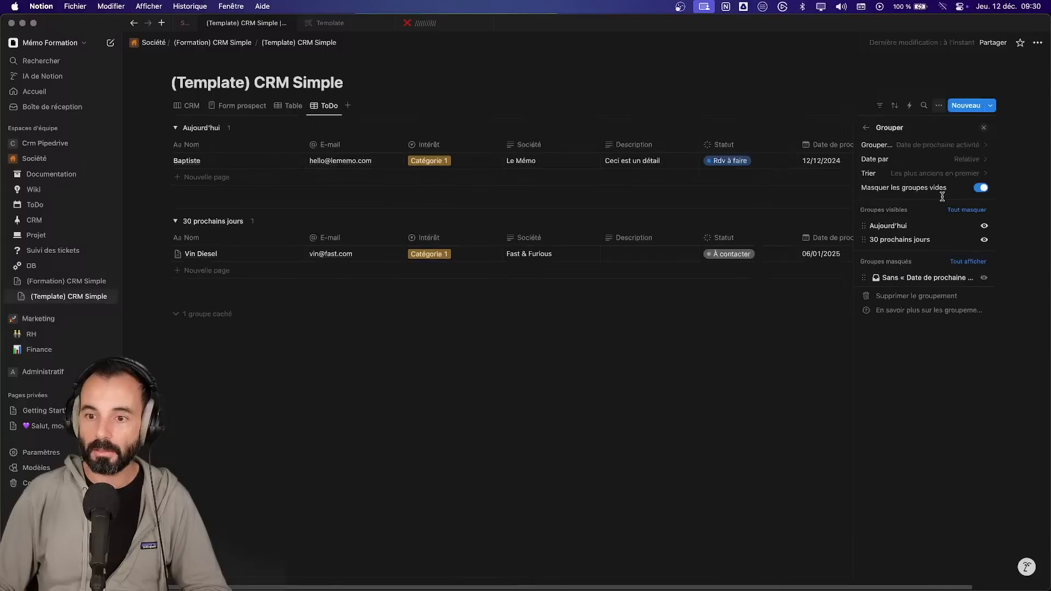
pyautogui.click(592, 378)
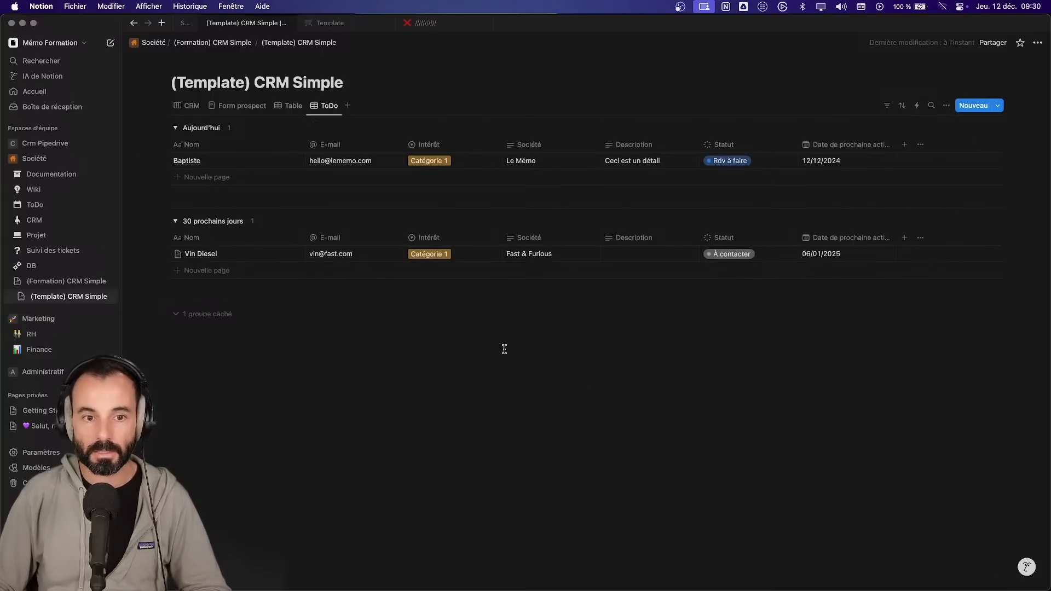
pyautogui.moveTo(323, 107); pyautogui.dragTo(222, 107)
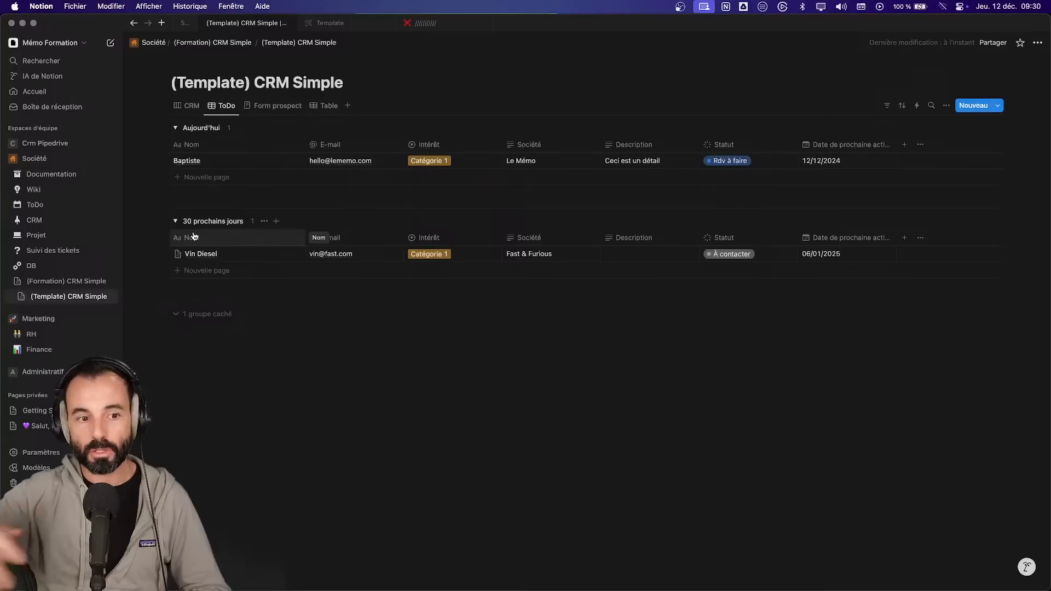
# - Add a Devis à envoyer card with Catégorie 3, company Rome and next activity 13/12/2024
pyautogui.click(188, 106)
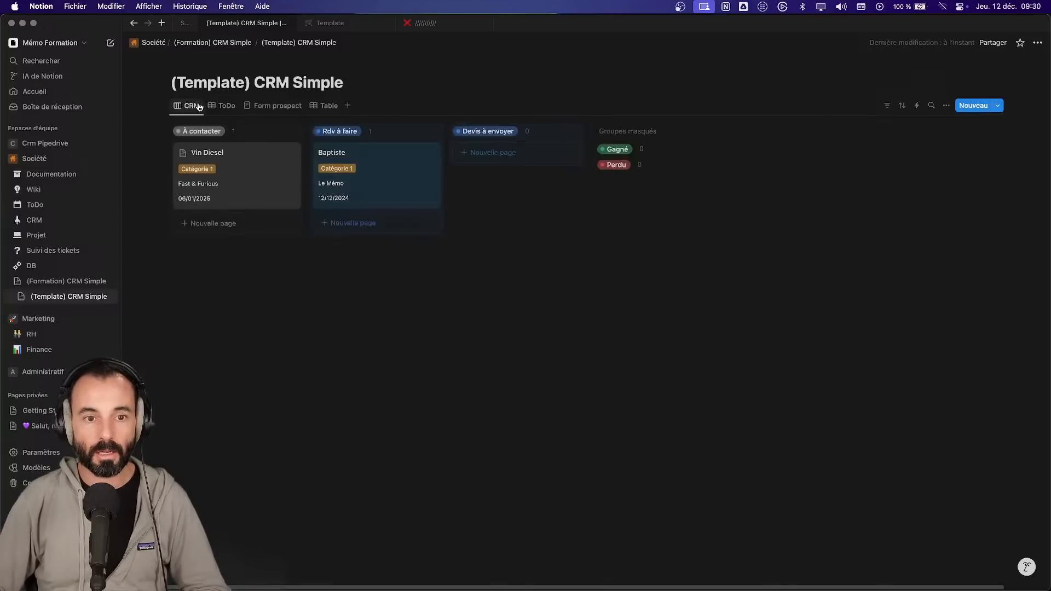
pyautogui.click(482, 156)
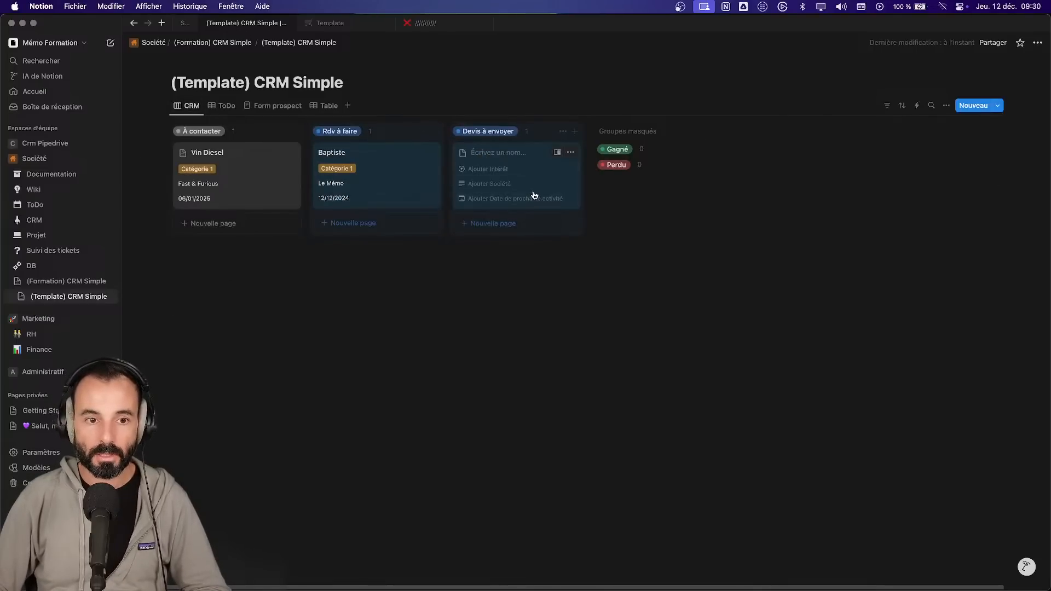
pyautogui.write('César')
pyautogui.click(522, 185)
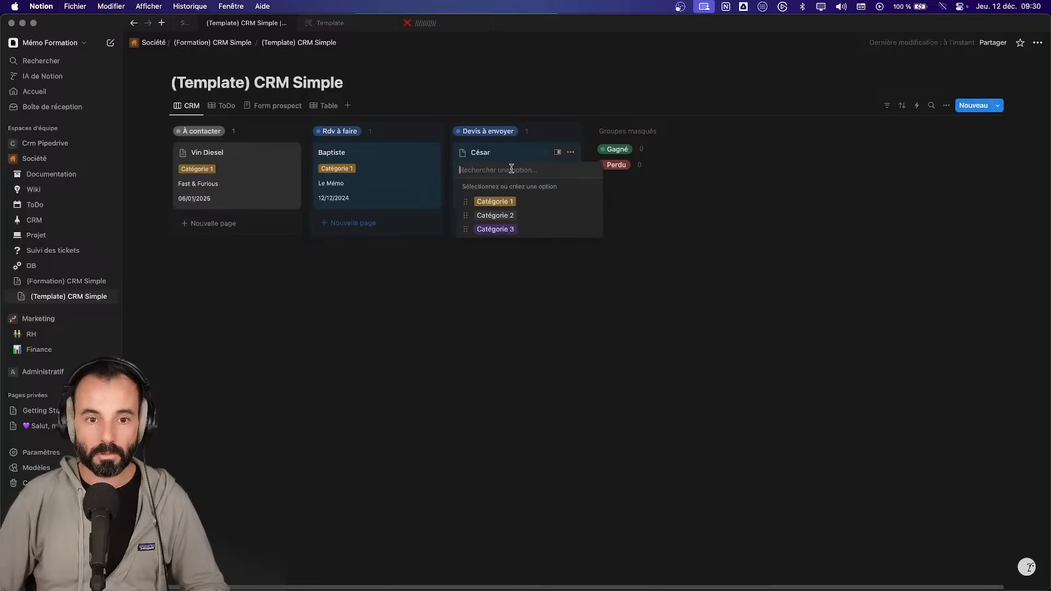
pyautogui.click(495, 229)
pyautogui.click(503, 184)
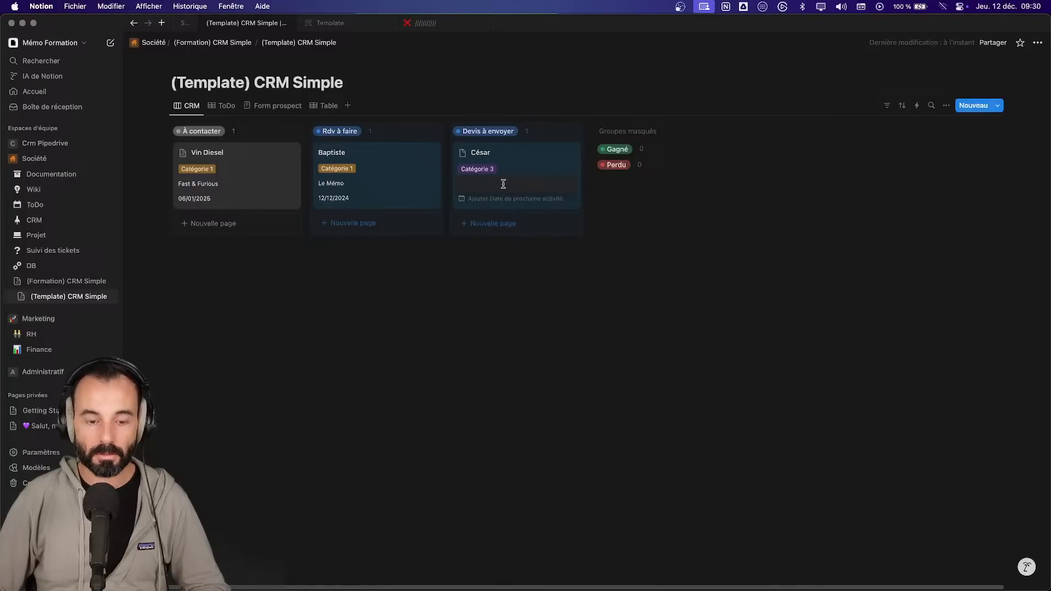
pyautogui.write('Rome')
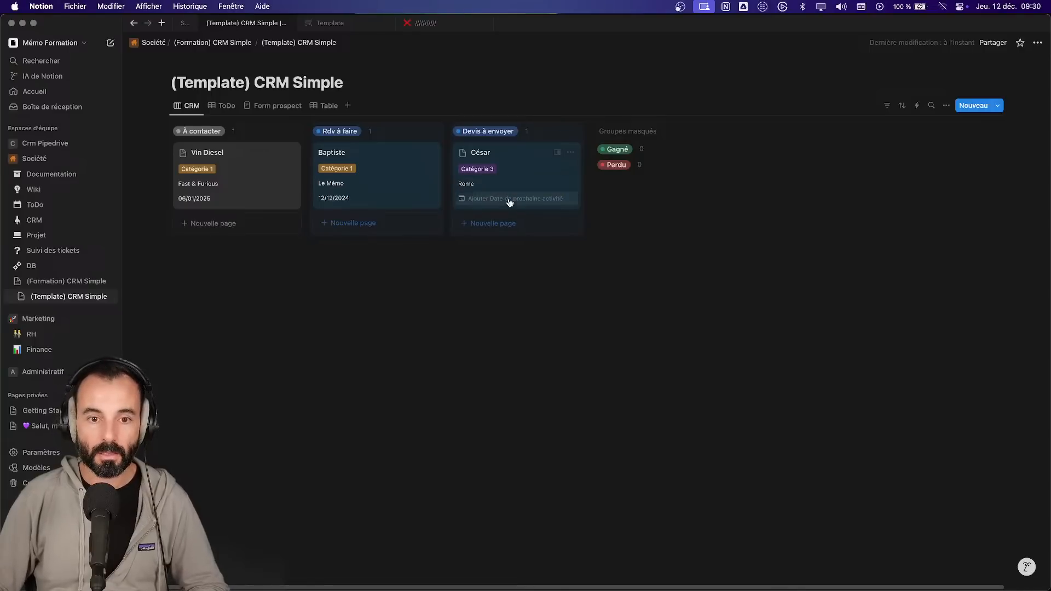
pyautogui.click(506, 201)
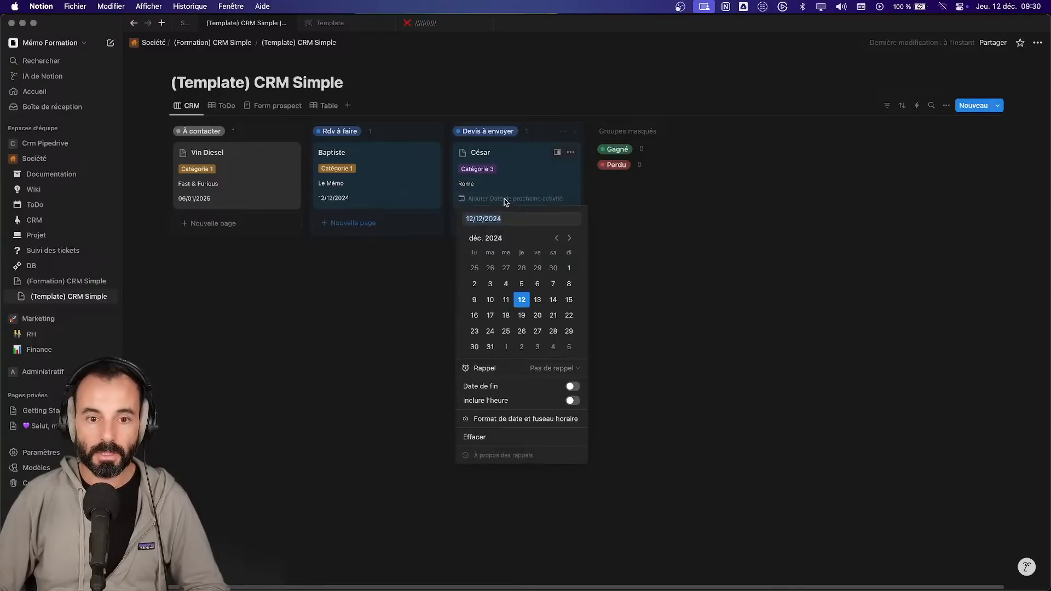
pyautogui.click(539, 303)
pyautogui.click(438, 298)
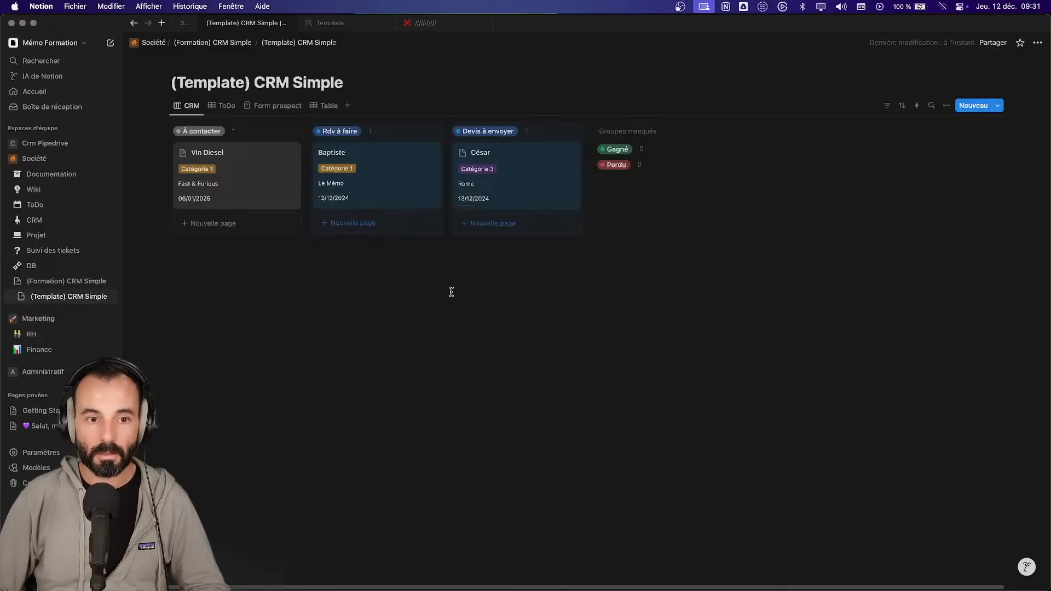
pyautogui.click(226, 111)
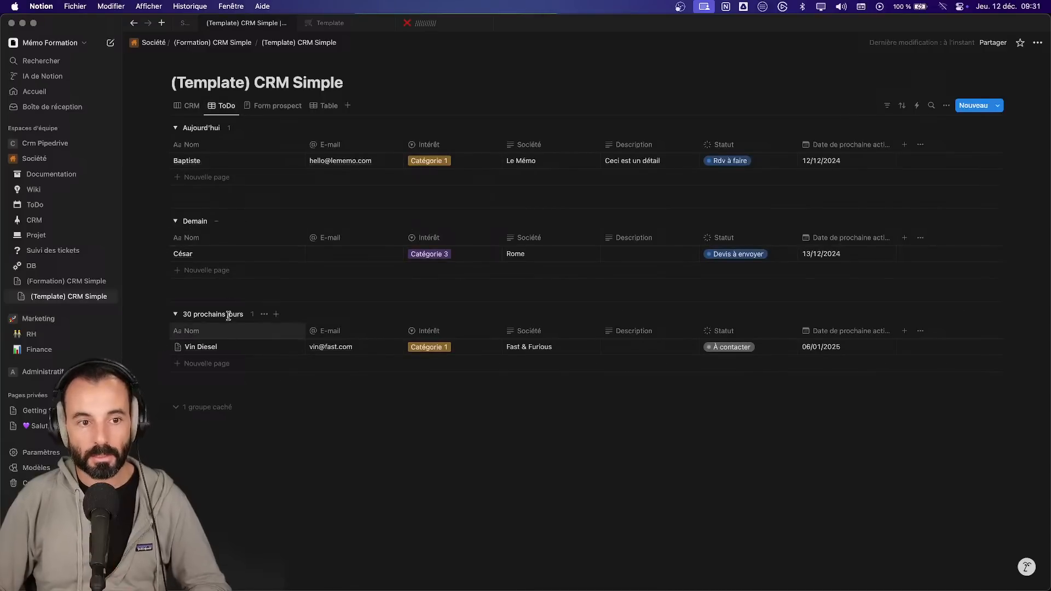
pyautogui.click(188, 106)
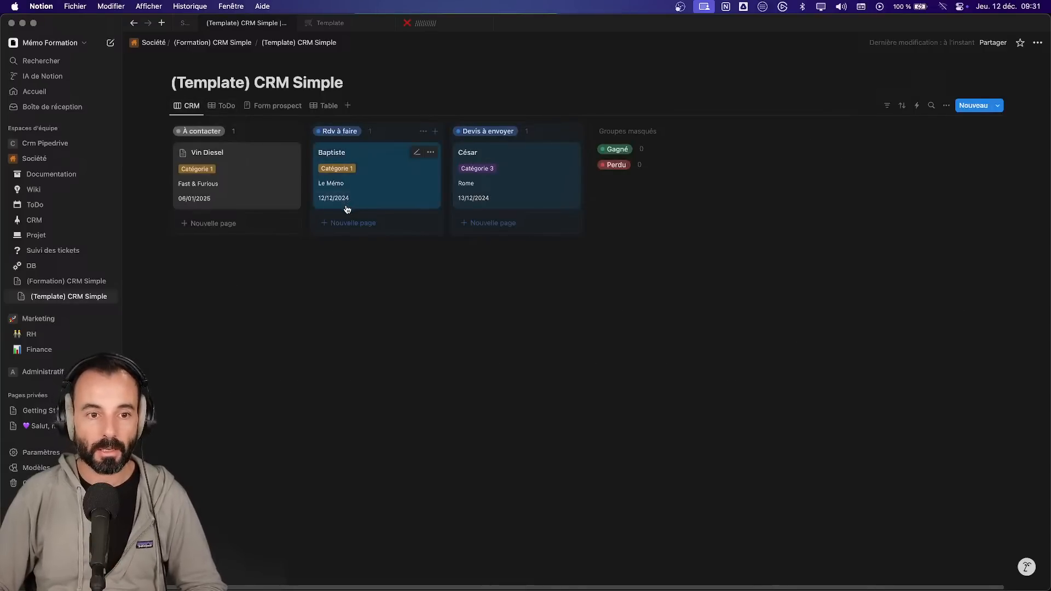
# - Add an À contacter card with Catégorie 2, company Apple and next activity 14/12/2024
pyautogui.click(227, 224)
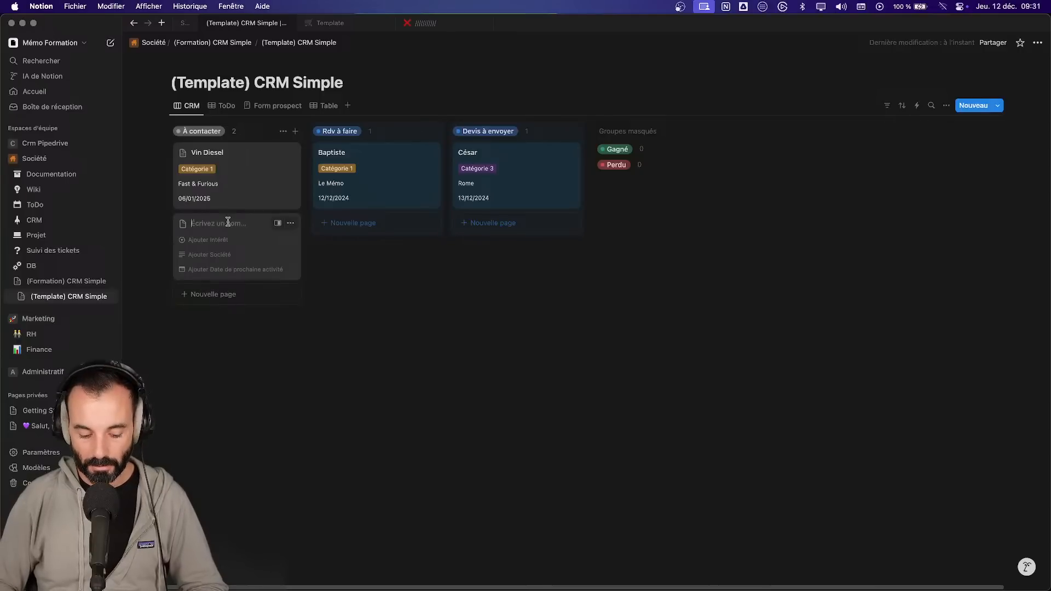
pyautogui.write('Tim Coolk')
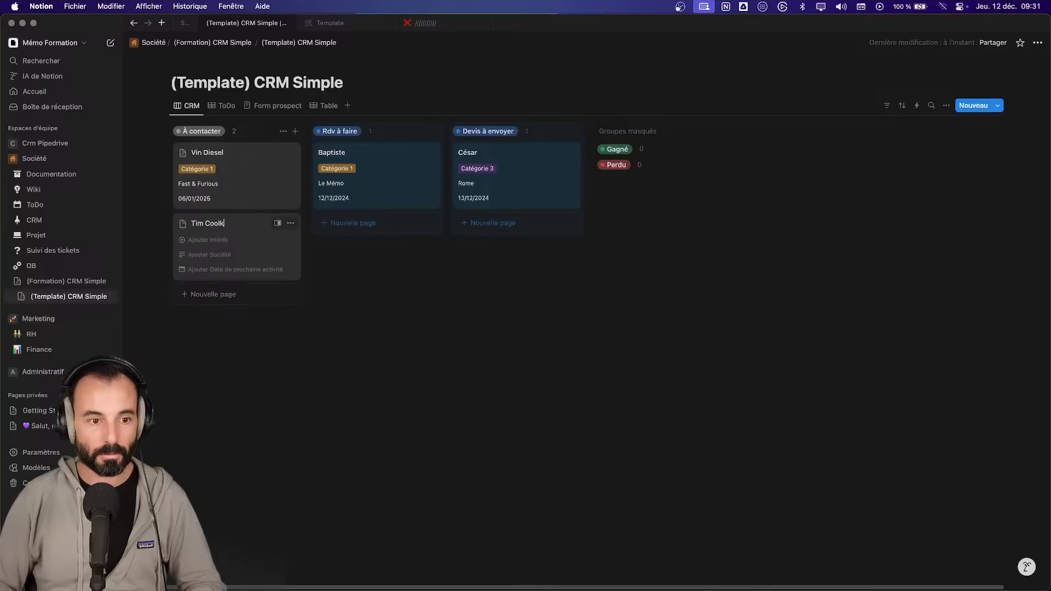
pyautogui.click(227, 238)
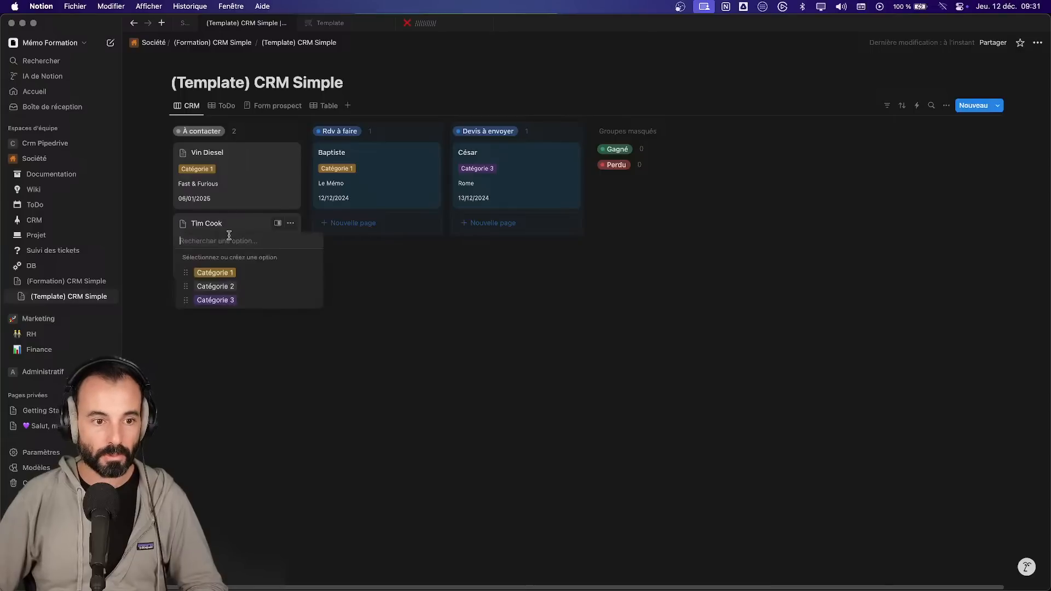
pyautogui.click(214, 287)
pyautogui.click(213, 257)
pyautogui.write('Apple')
pyautogui.click(236, 270)
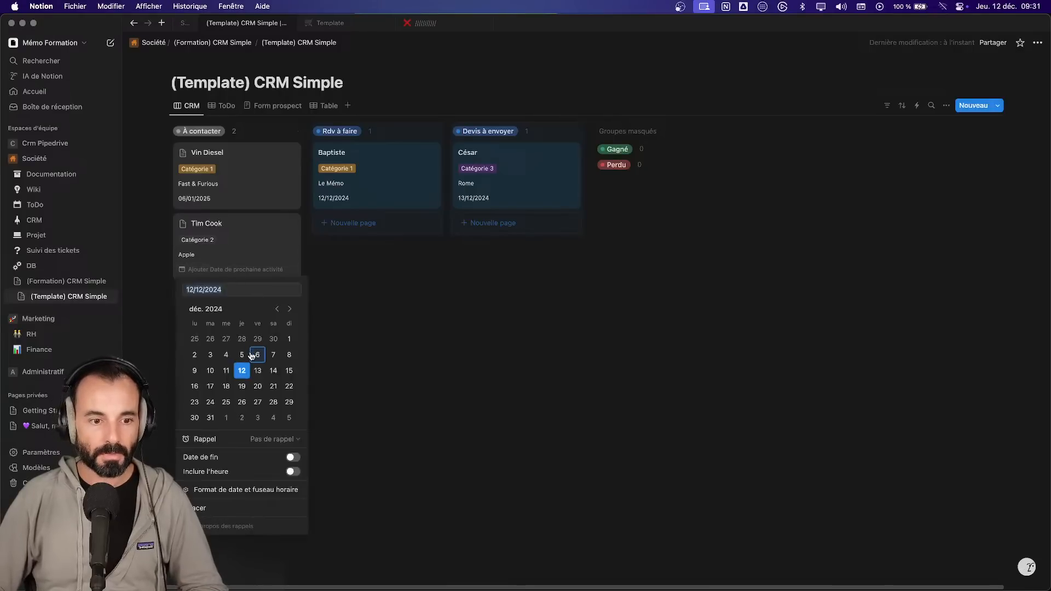
pyautogui.click(273, 370)
pyautogui.click(231, 110)
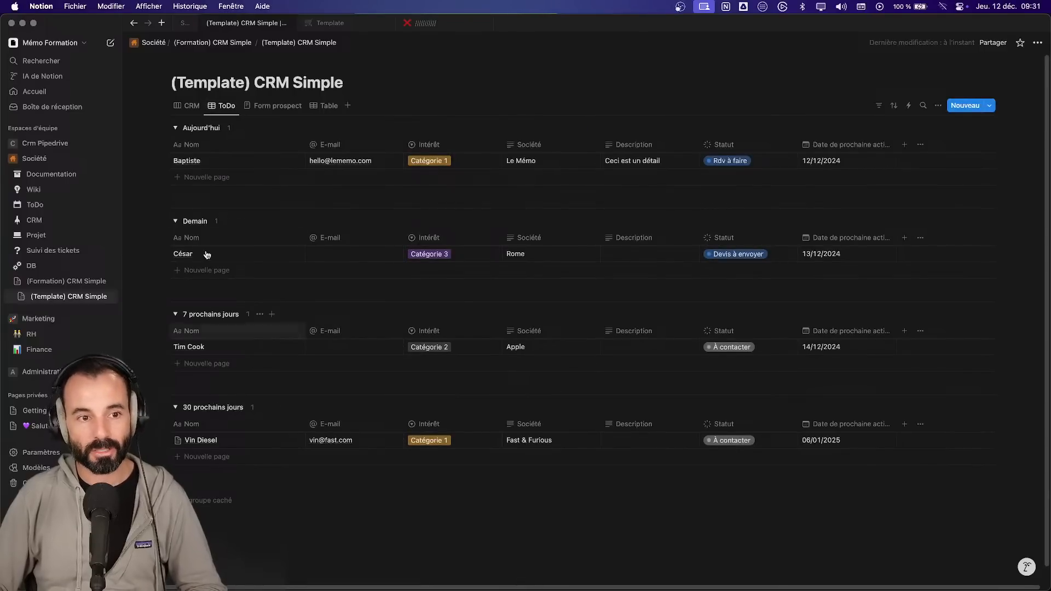
# - In the ToDo grouping settings, toggle the no-date group, try weekly grouping, then revert to Relative
pyautogui.click(241, 129)
pyautogui.click(241, 130)
pyautogui.click(938, 106)
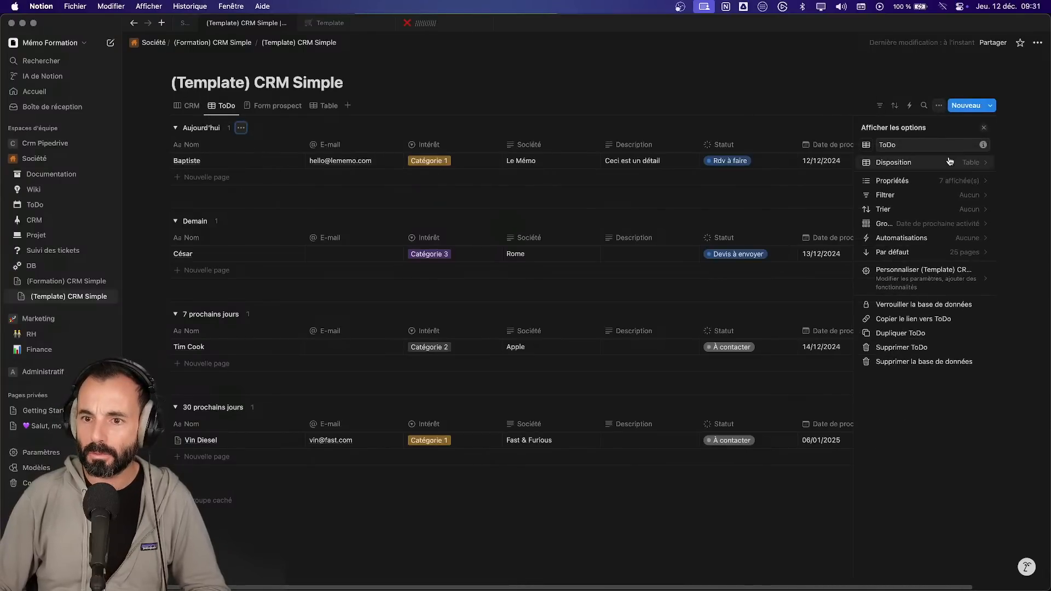
pyautogui.click(970, 208)
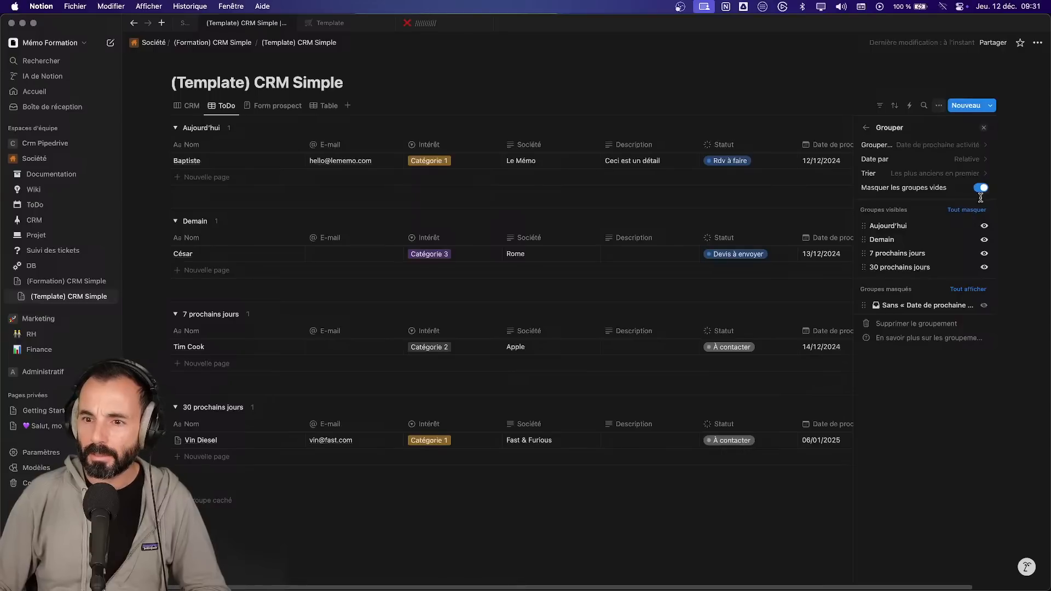
pyautogui.click(985, 306)
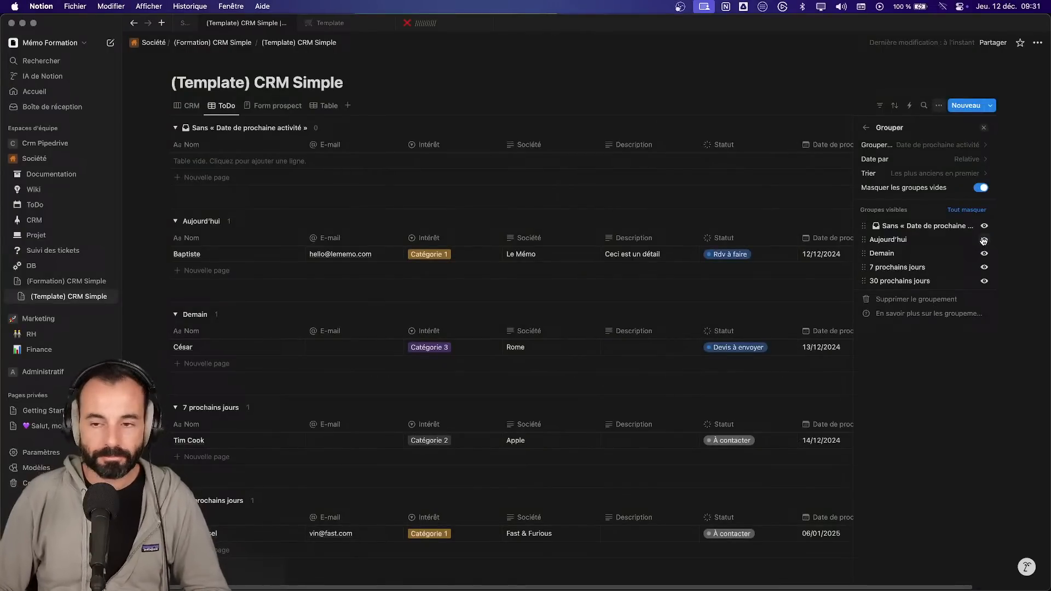
pyautogui.click(964, 160)
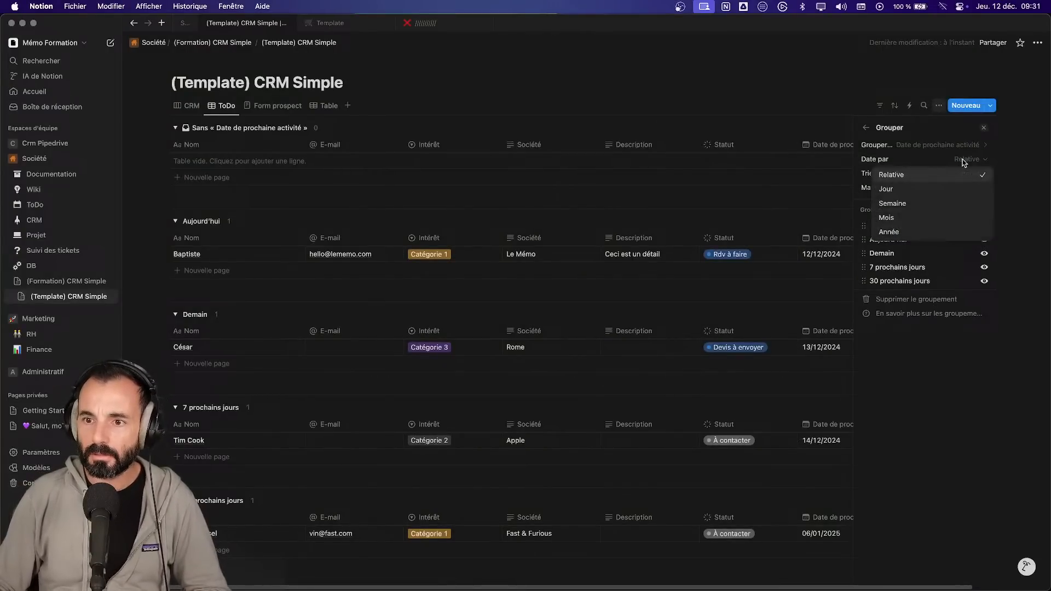
pyautogui.click(961, 202)
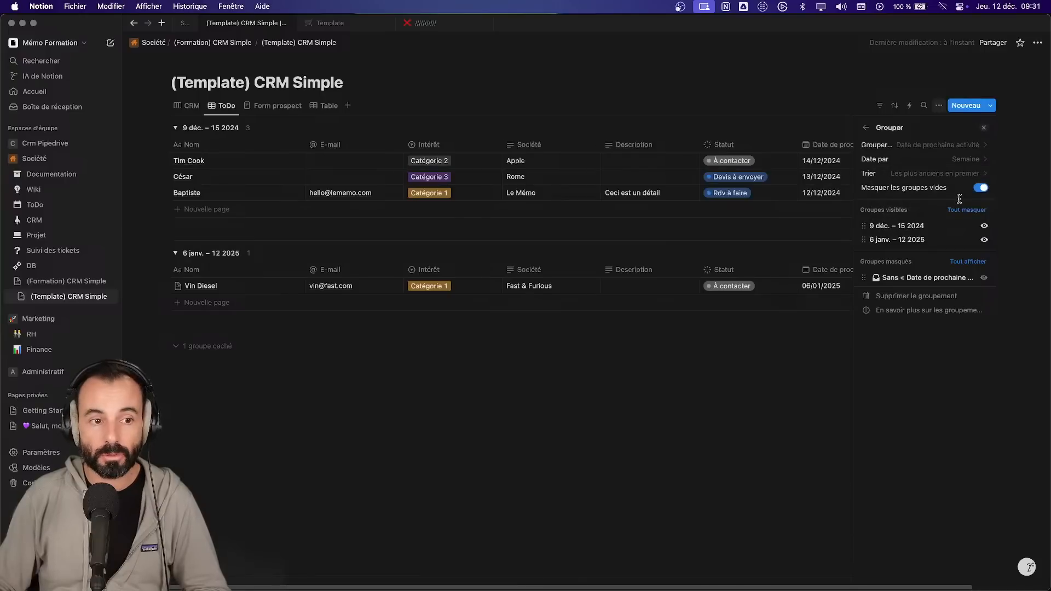
pyautogui.click(962, 173)
pyautogui.click(964, 162)
pyautogui.click(965, 162)
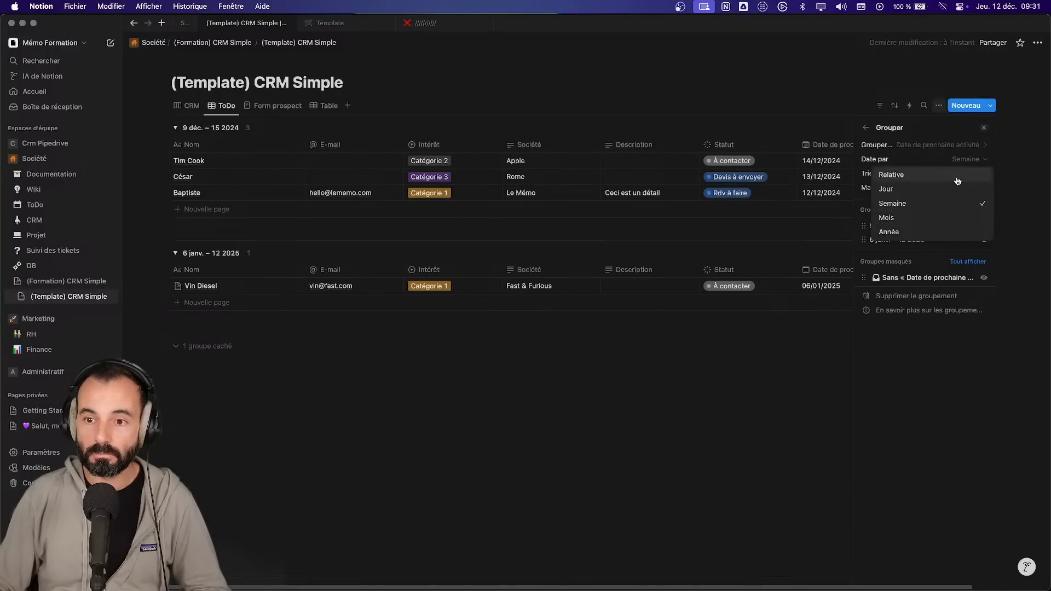
pyautogui.click(958, 176)
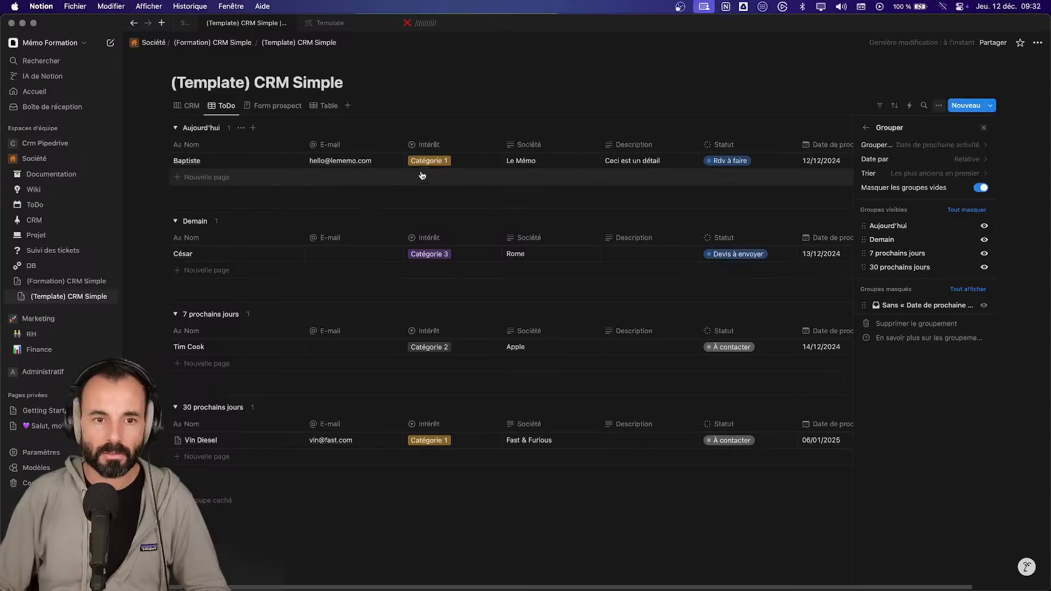
# - Test other dates for the Le Mémo contact, restore 12/12/2024, and drag the Rome contact into Aujourd'hui
pyautogui.click(830, 164)
pyautogui.click(848, 263)
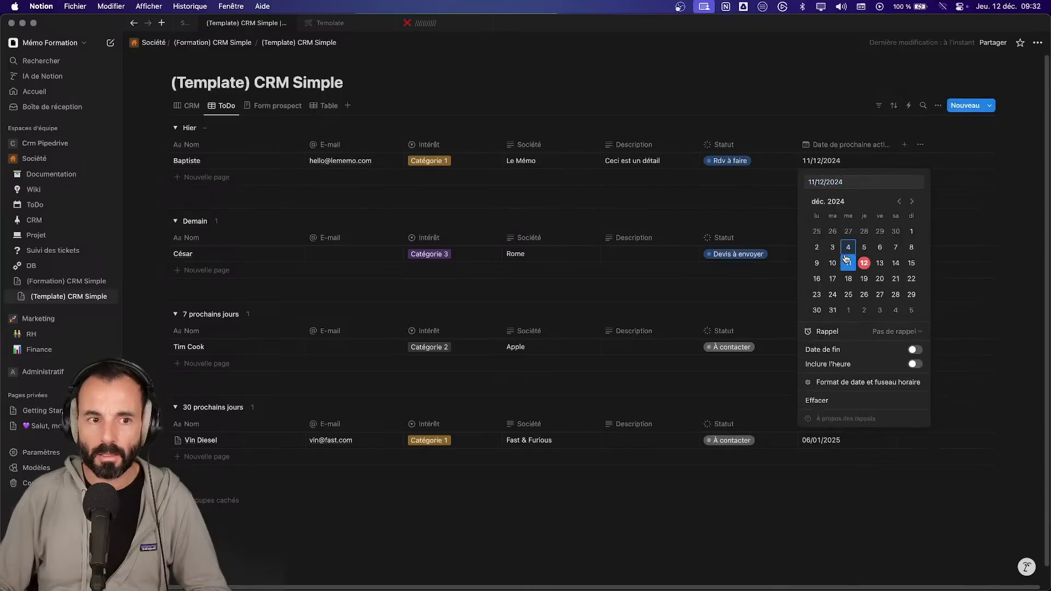
pyautogui.click(816, 264)
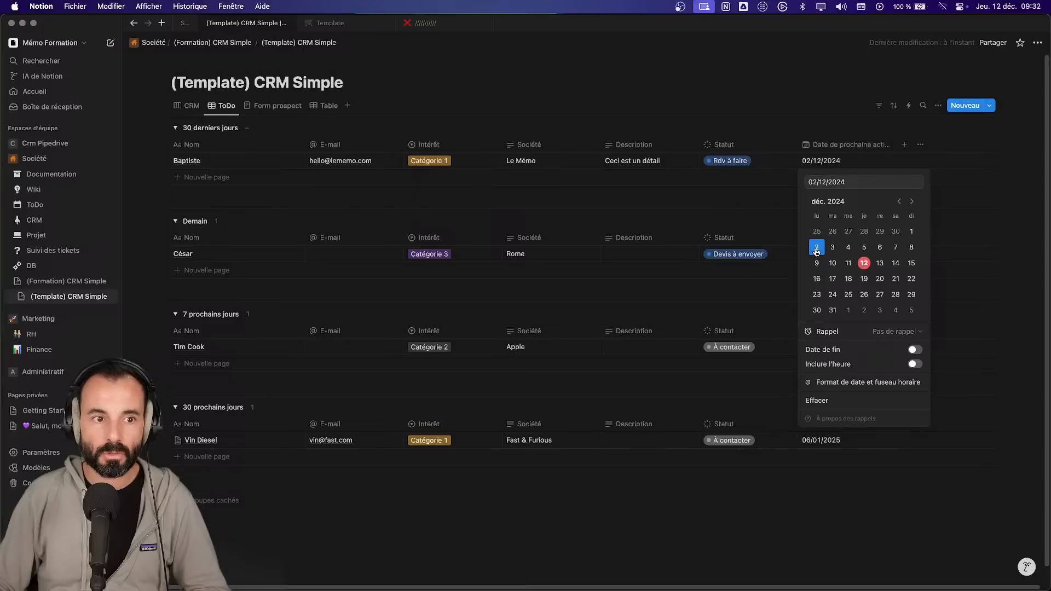
pyautogui.click(864, 264)
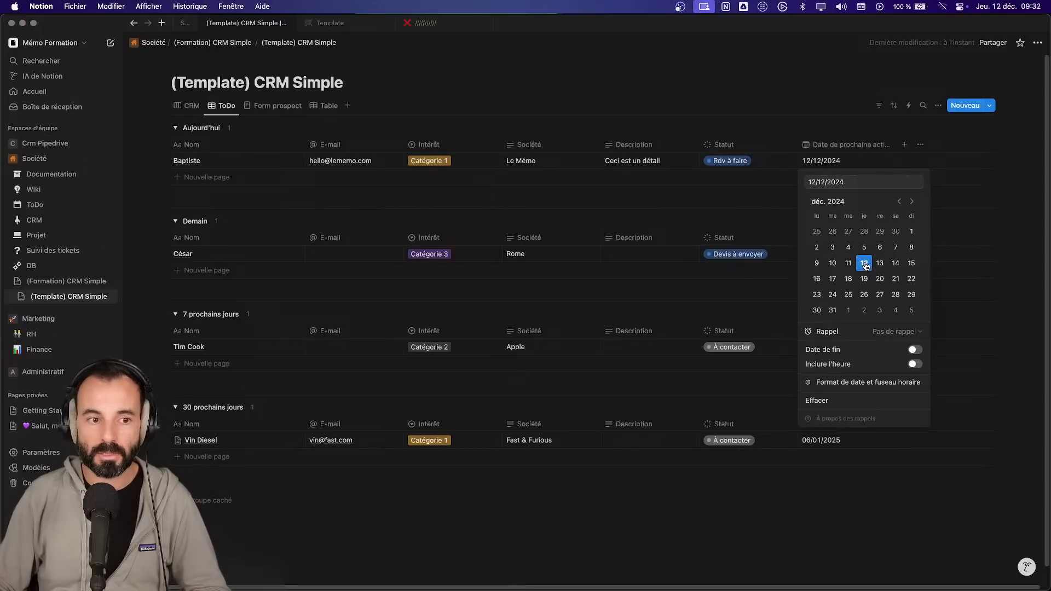
pyautogui.click(559, 504)
pyautogui.click(187, 106)
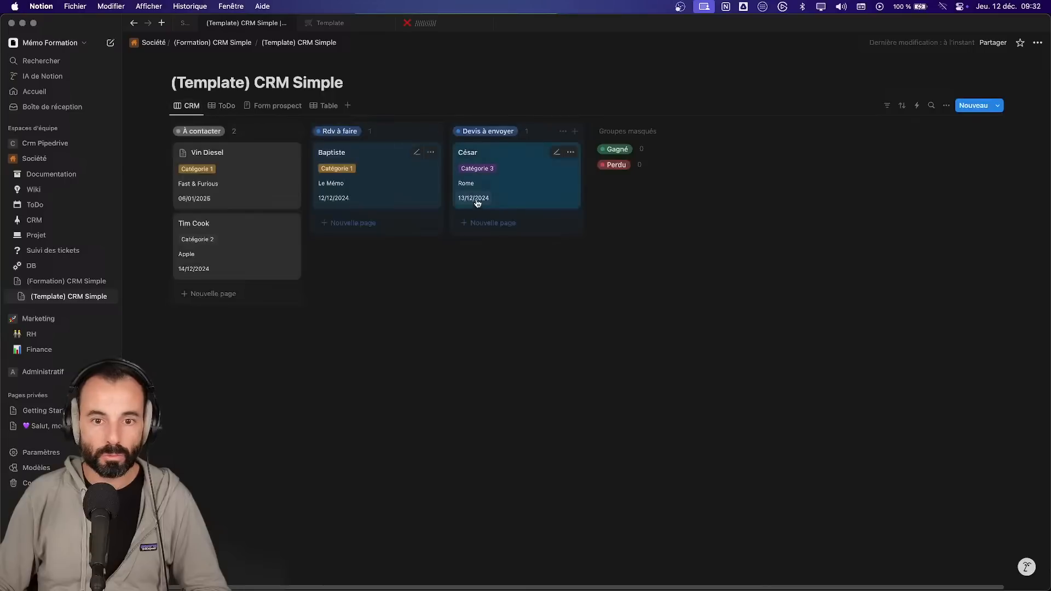
pyautogui.click(226, 106)
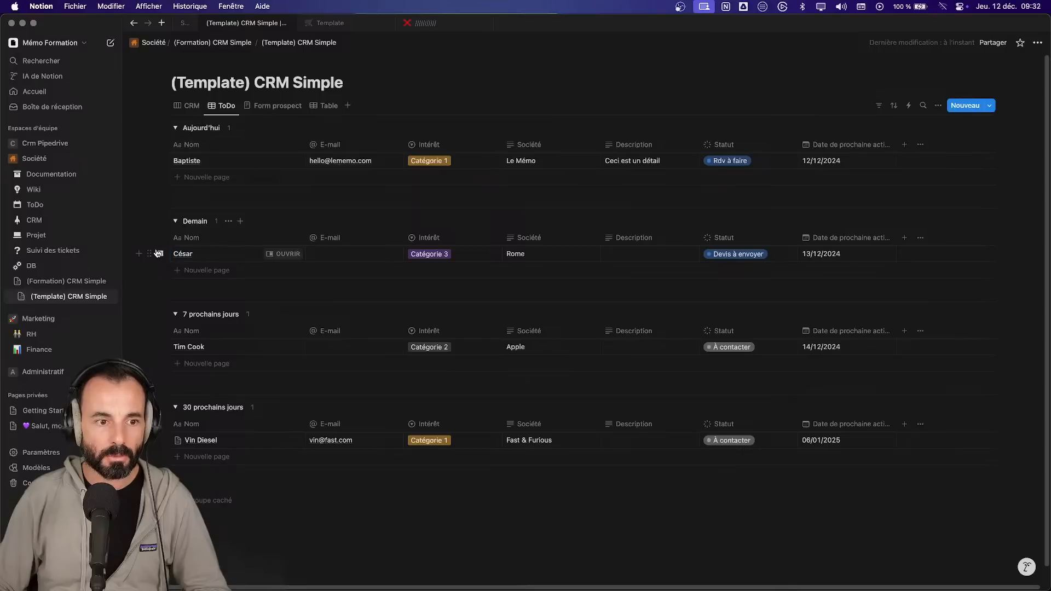
pyautogui.moveTo(159, 252); pyautogui.dragTo(170, 177)
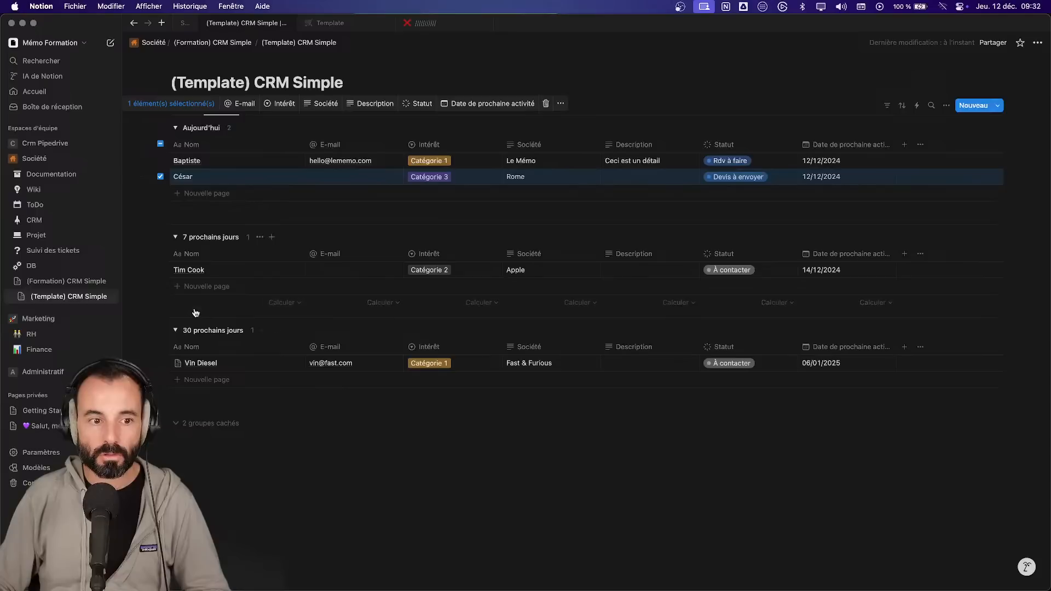
# - Move the Apple contact into 30 prochains jours with its next activity set to 23/12/2024
pyautogui.click(174, 273)
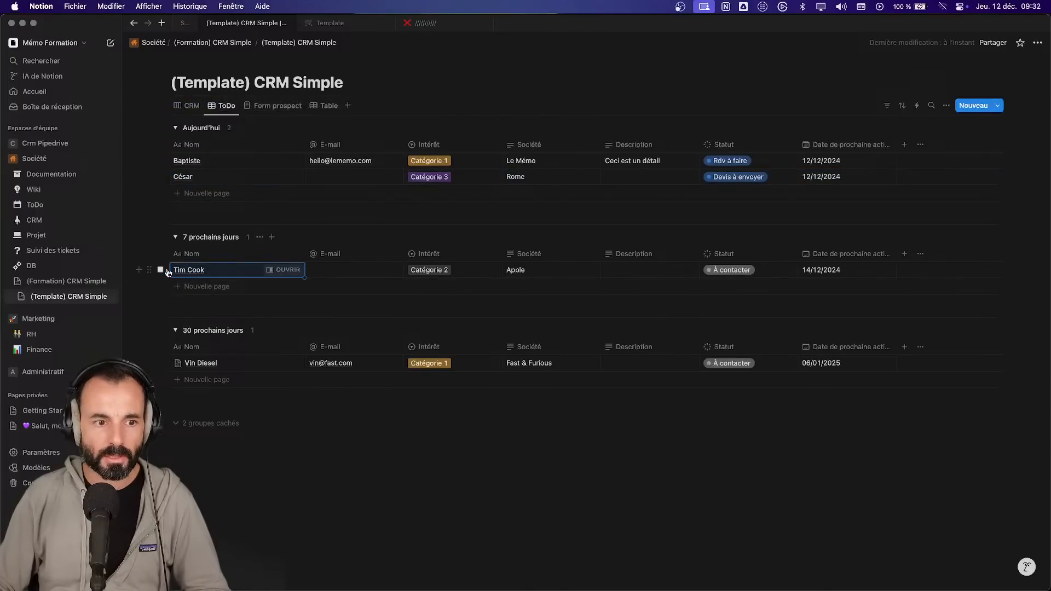
pyautogui.moveTo(156, 271); pyautogui.dragTo(152, 344)
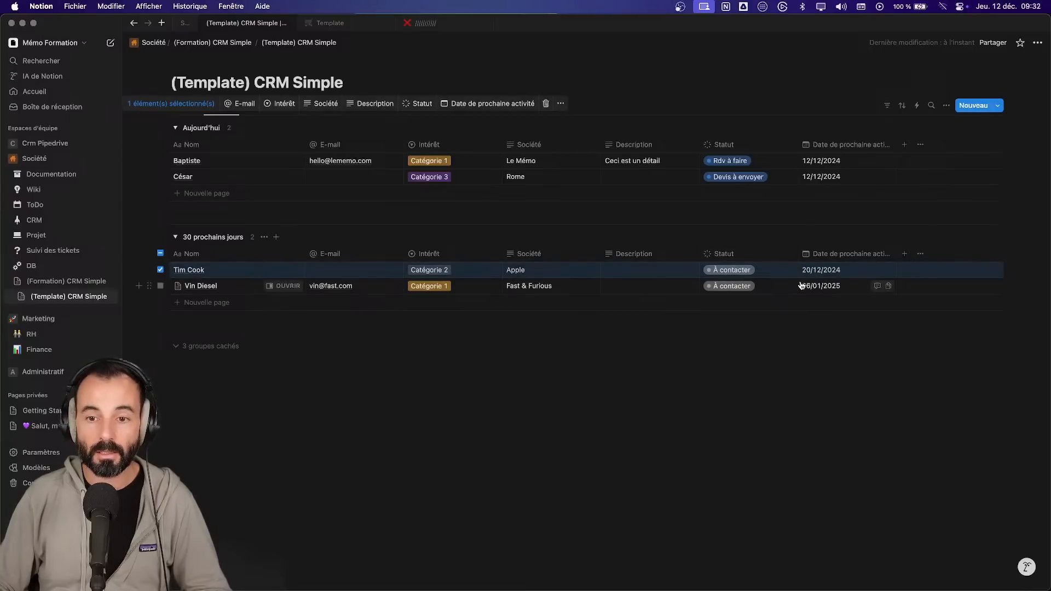
pyautogui.click(831, 274)
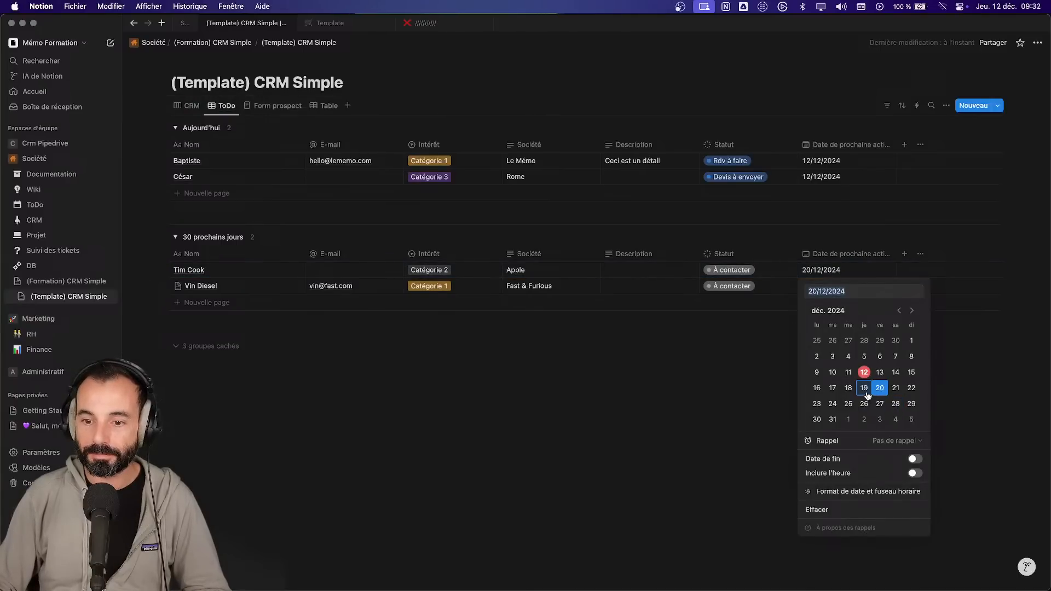
pyautogui.click(816, 404)
pyautogui.click(619, 380)
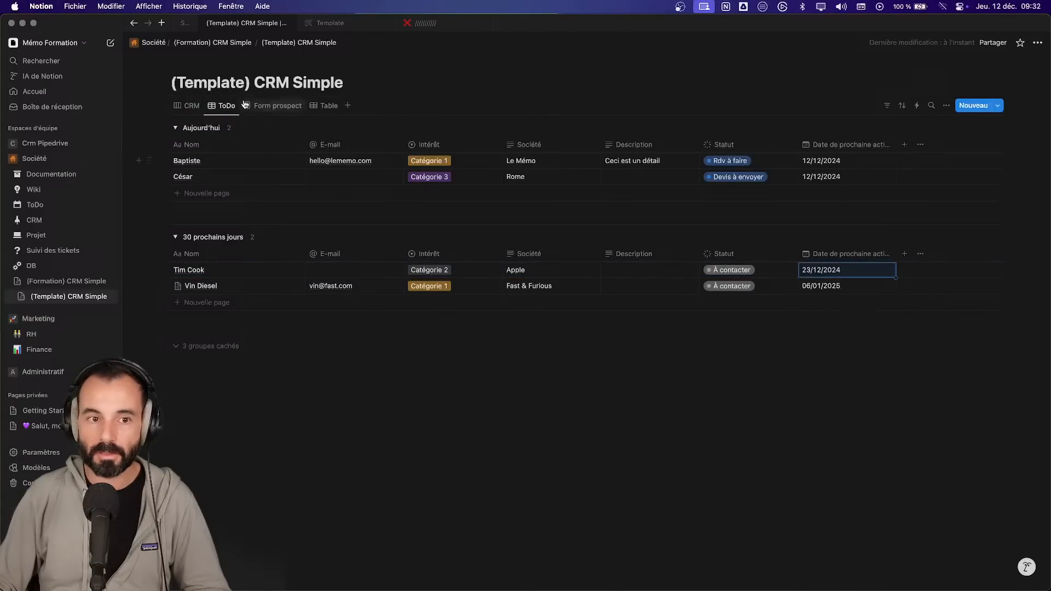
pyautogui.click(192, 106)
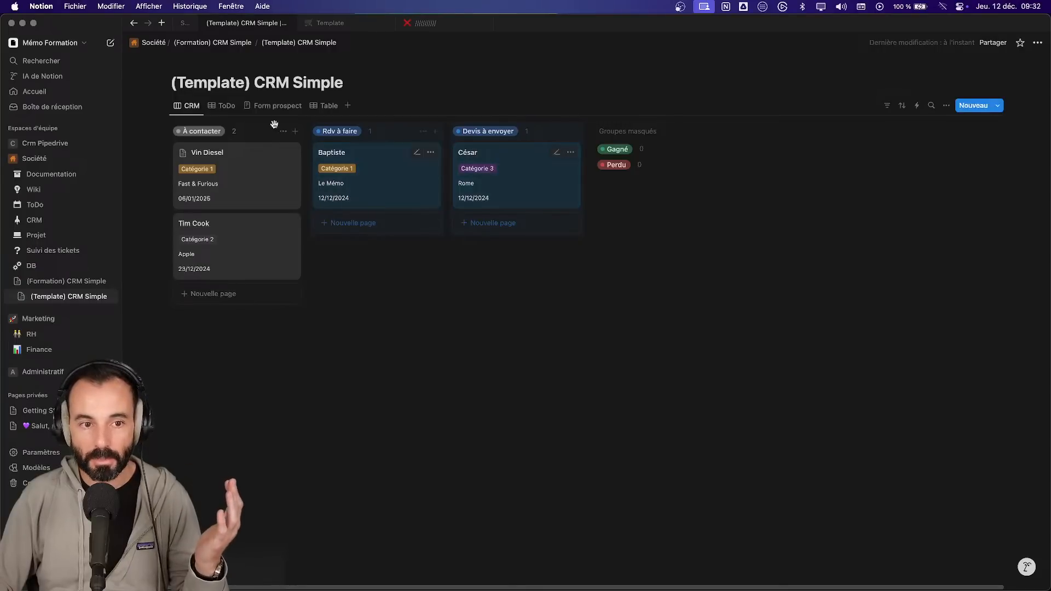
# - Rename the Table view to 'Listing' and return to the CRM board
pyautogui.click(224, 106)
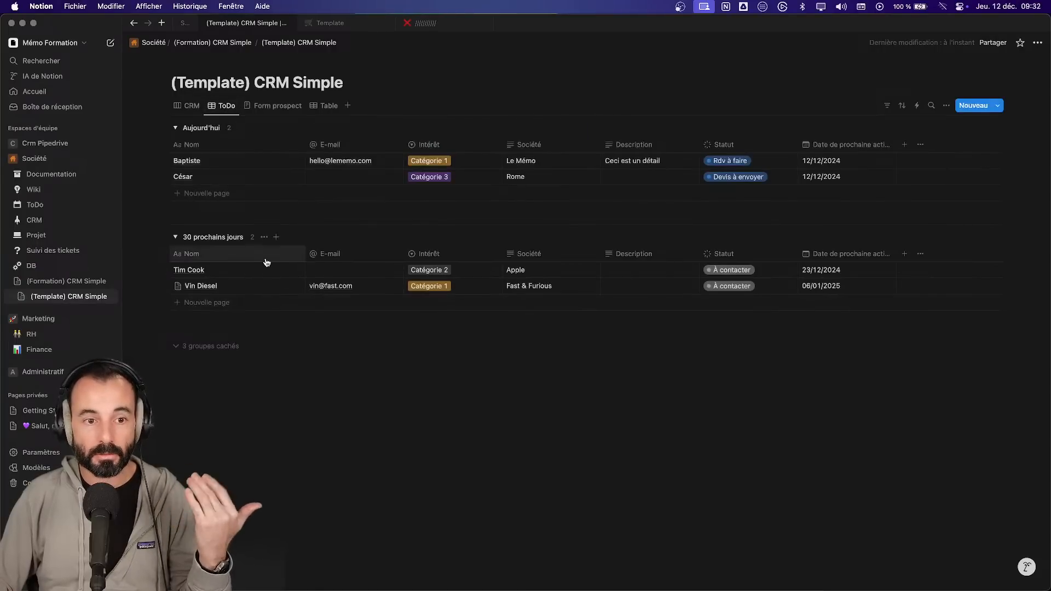
pyautogui.click(277, 106)
pyautogui.click(282, 106)
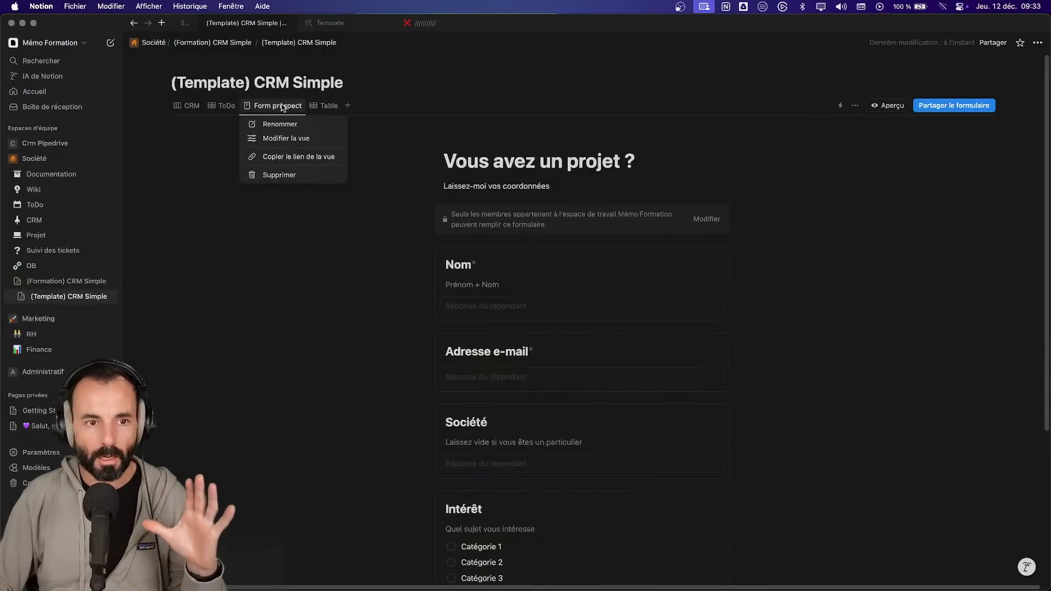
pyautogui.click(323, 107)
pyautogui.click(330, 107)
pyautogui.click(336, 124)
pyautogui.write('Listin')
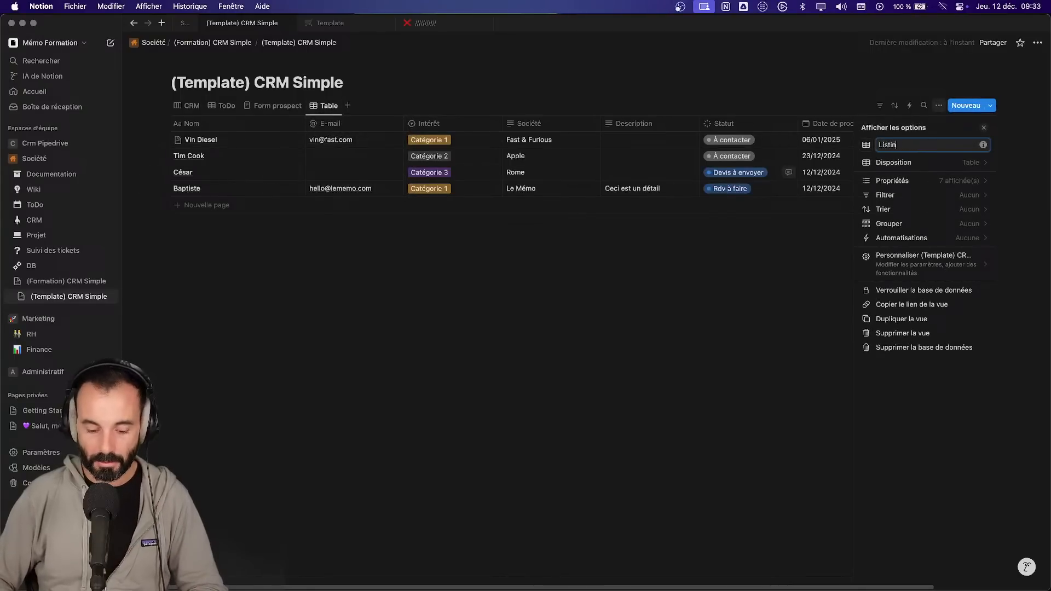
pyautogui.write('g')
pyautogui.click(187, 105)
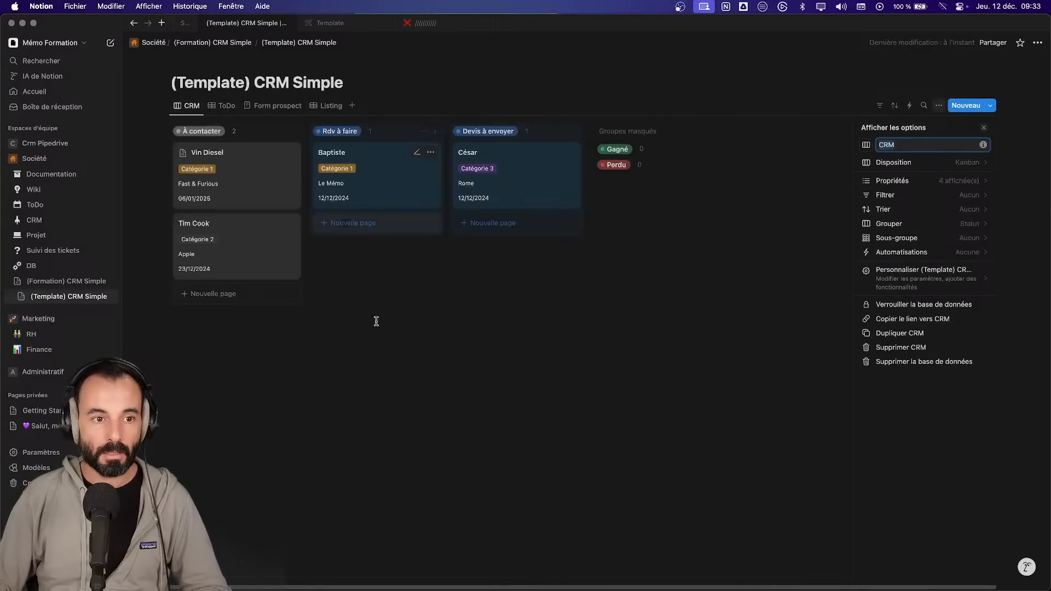
pyautogui.click(404, 376)
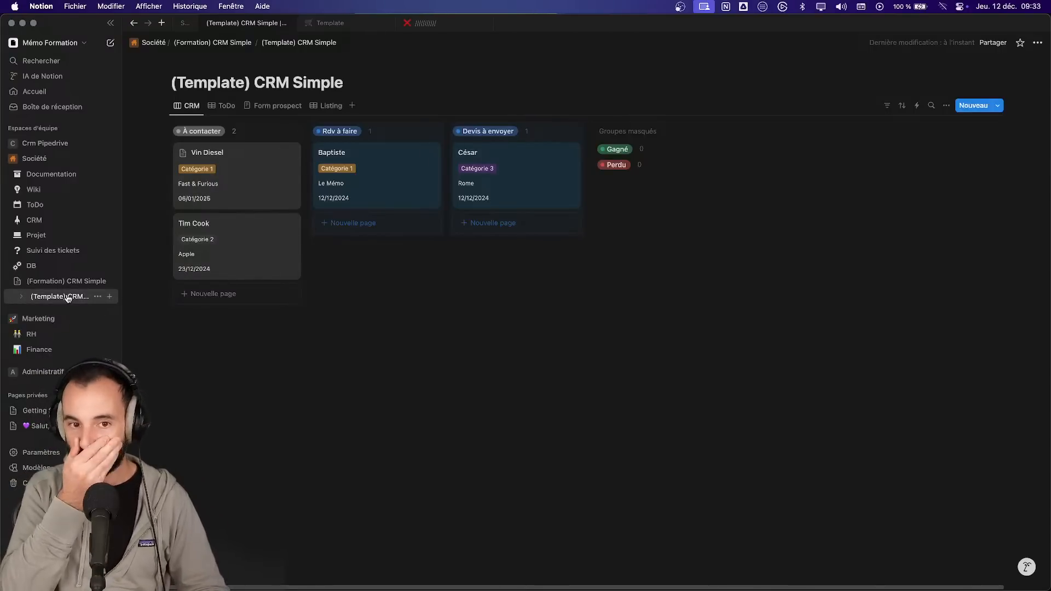
# - From the BCA workspace's Notes, open the Support - CRM Simple sur Notion note as a full page
pyautogui.click(185, 23)
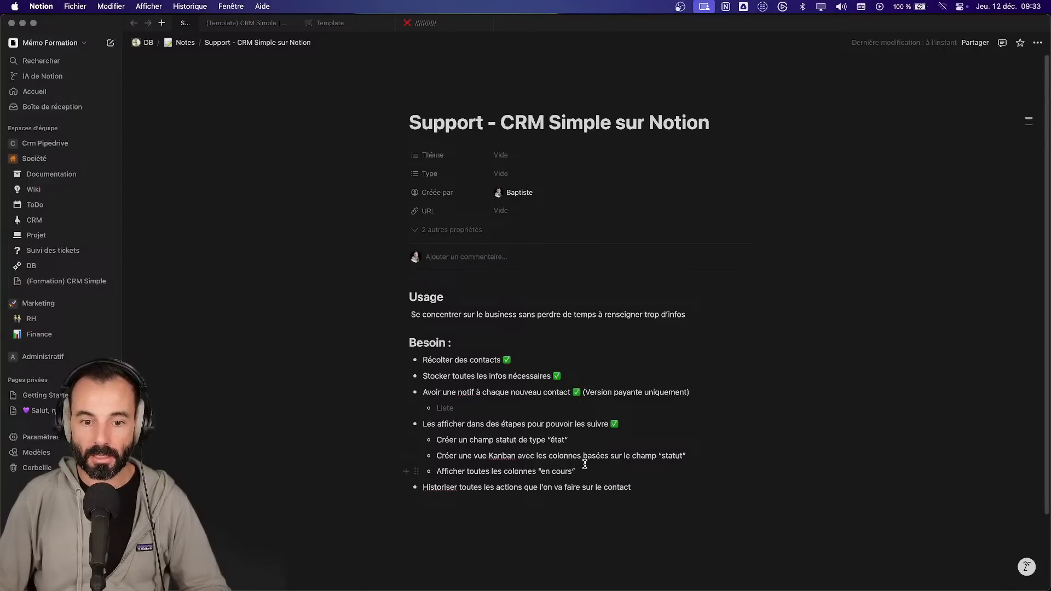
pyautogui.click(236, 22)
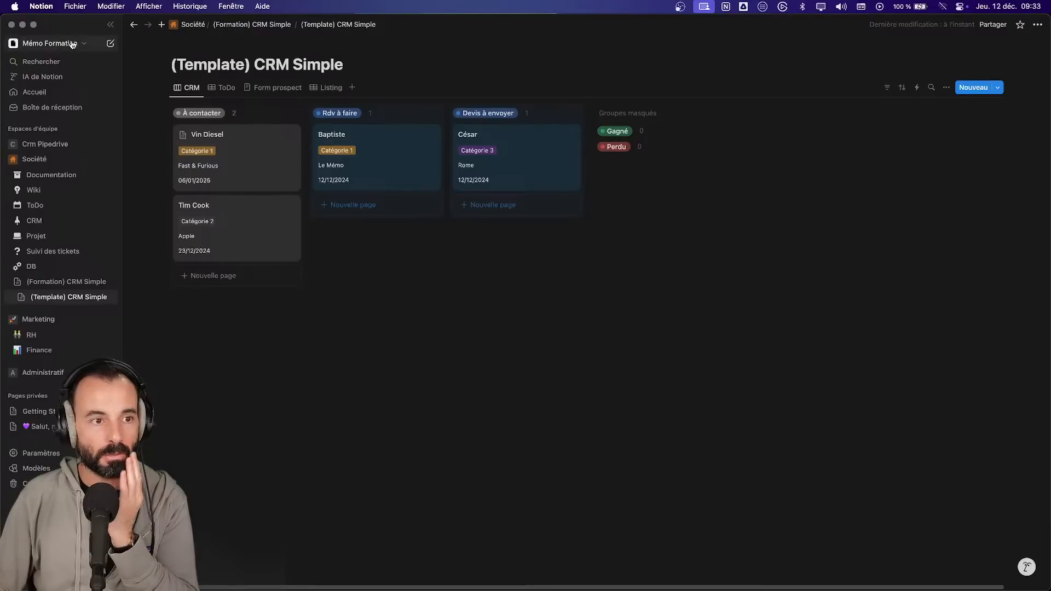
pyautogui.click(72, 43)
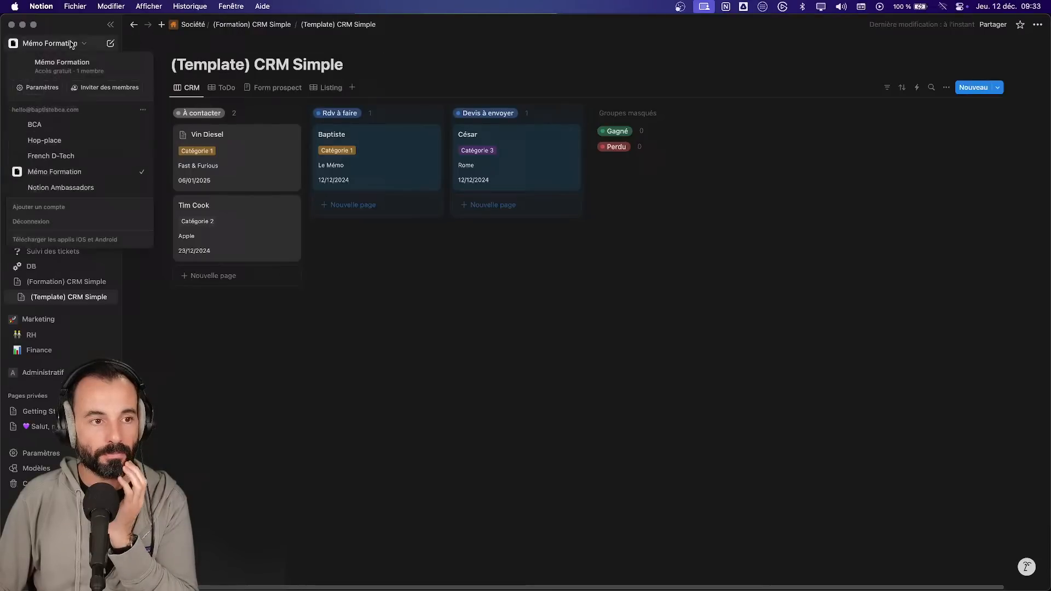
pyautogui.click(72, 124)
pyautogui.click(70, 159)
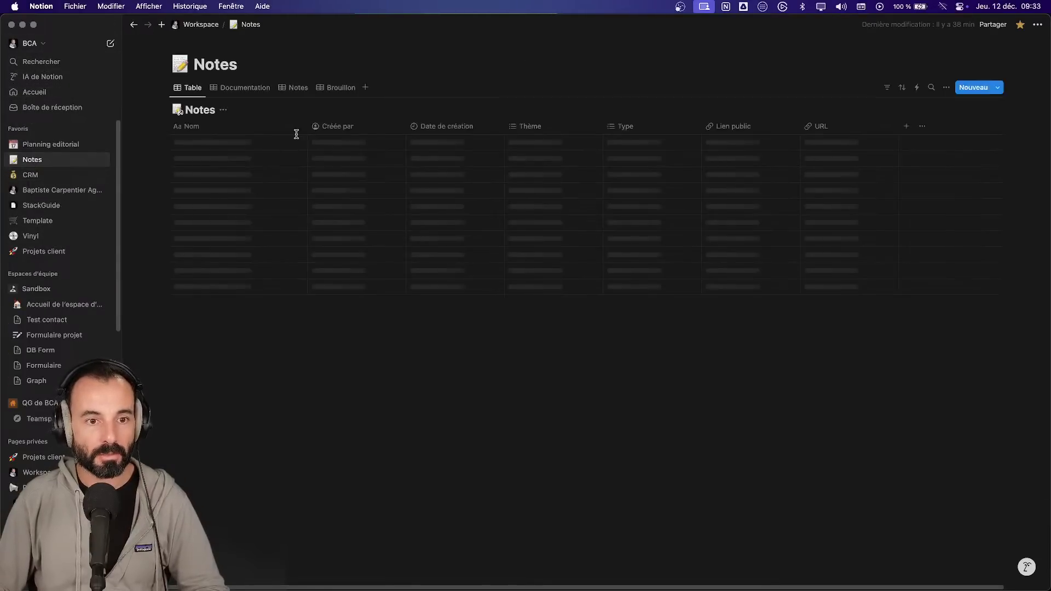
pyautogui.keyDown('super'); pyautogui.click(285, 144); pyautogui.keyUp('super')
pyautogui.click(312, 24)
pyautogui.press('super+w')
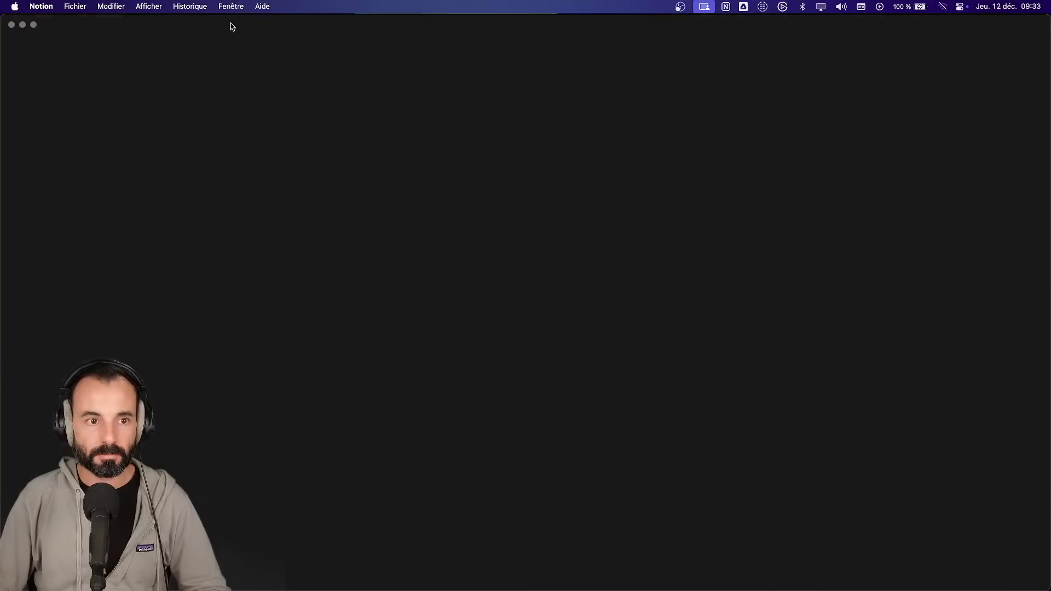
pyautogui.keyDown('super'); pyautogui.click(284, 142); pyautogui.keyUp('super')
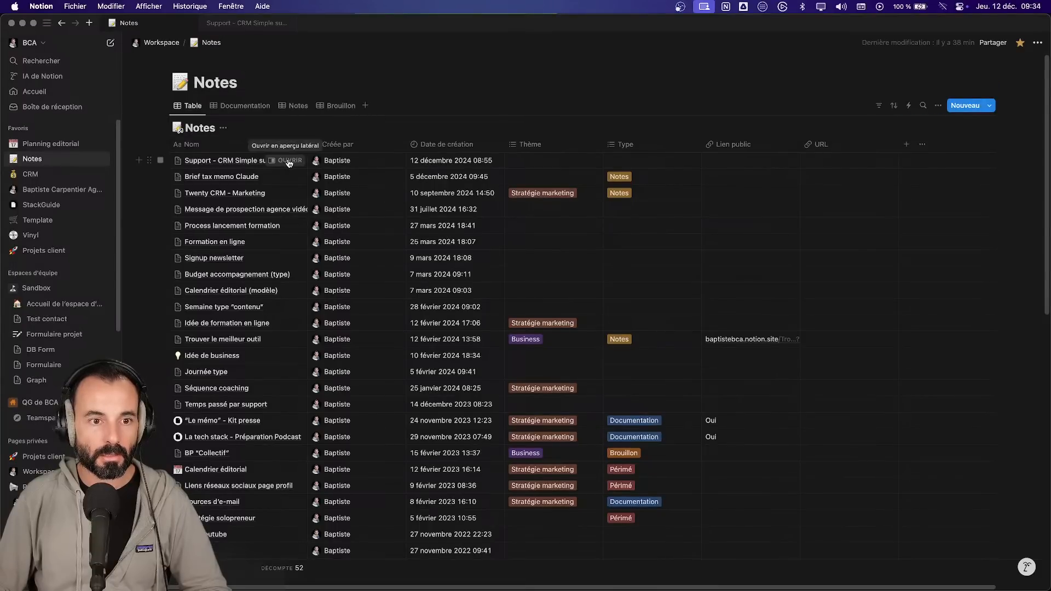
pyautogui.click(288, 160)
pyautogui.click(551, 43)
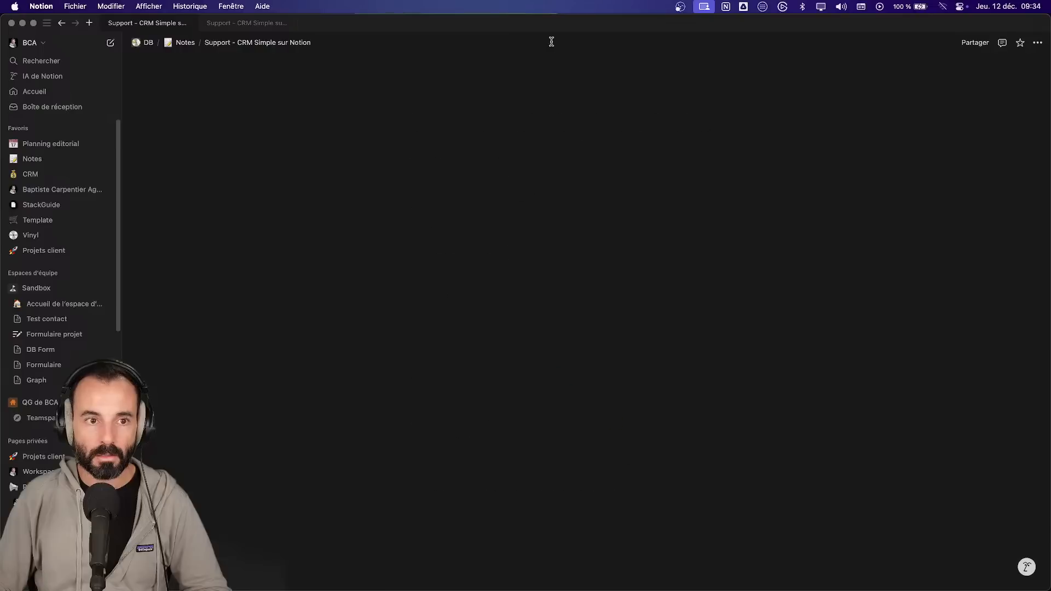
# - Back in Mémo Formation, open (Template) CRM Simple in a second tab and reorder the tabs
pyautogui.press('super+backslash')
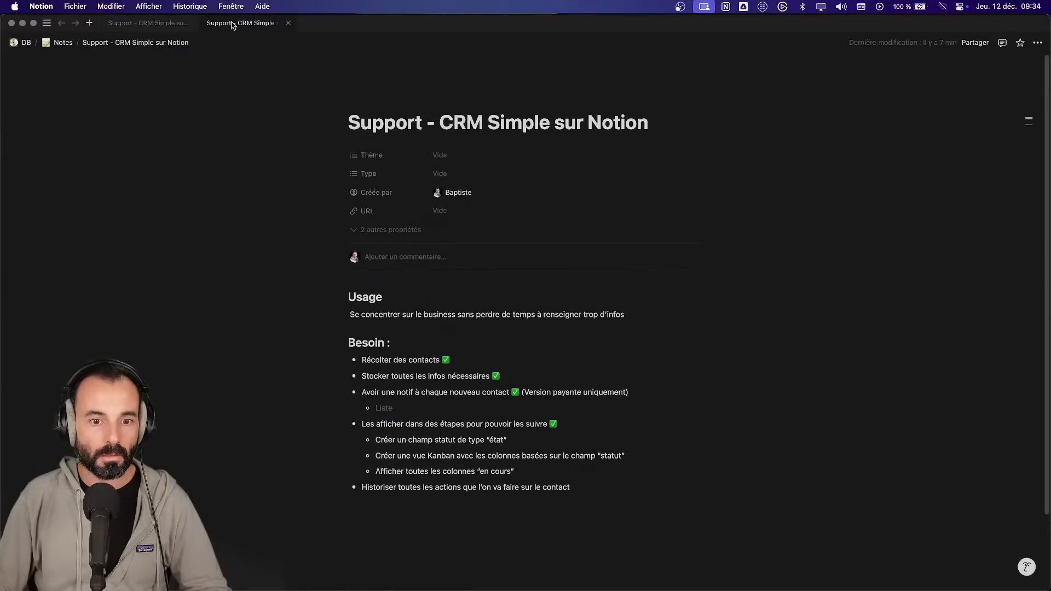
pyautogui.click(46, 23)
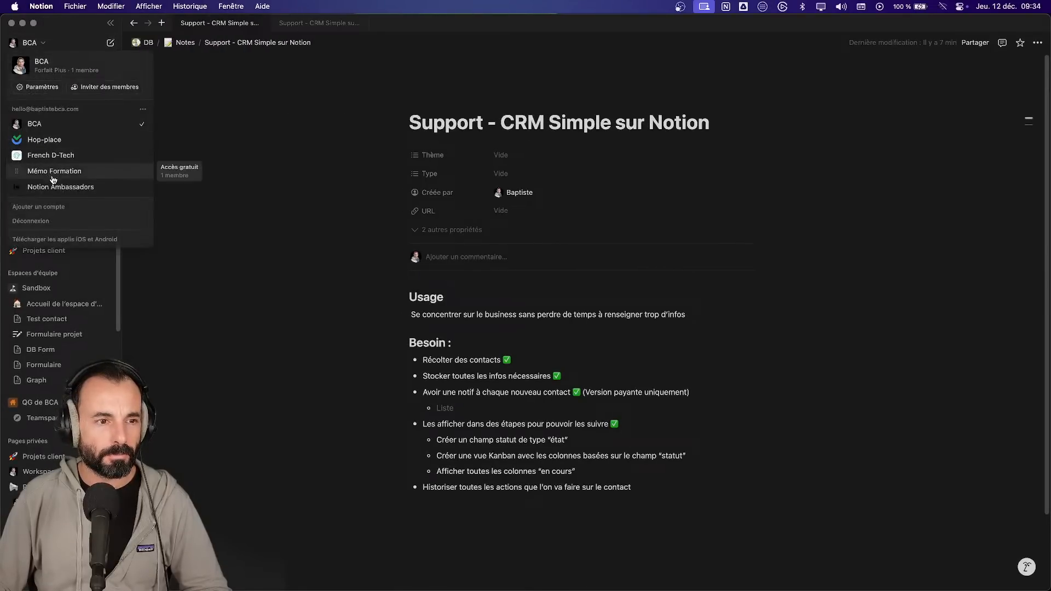
pyautogui.click(56, 172)
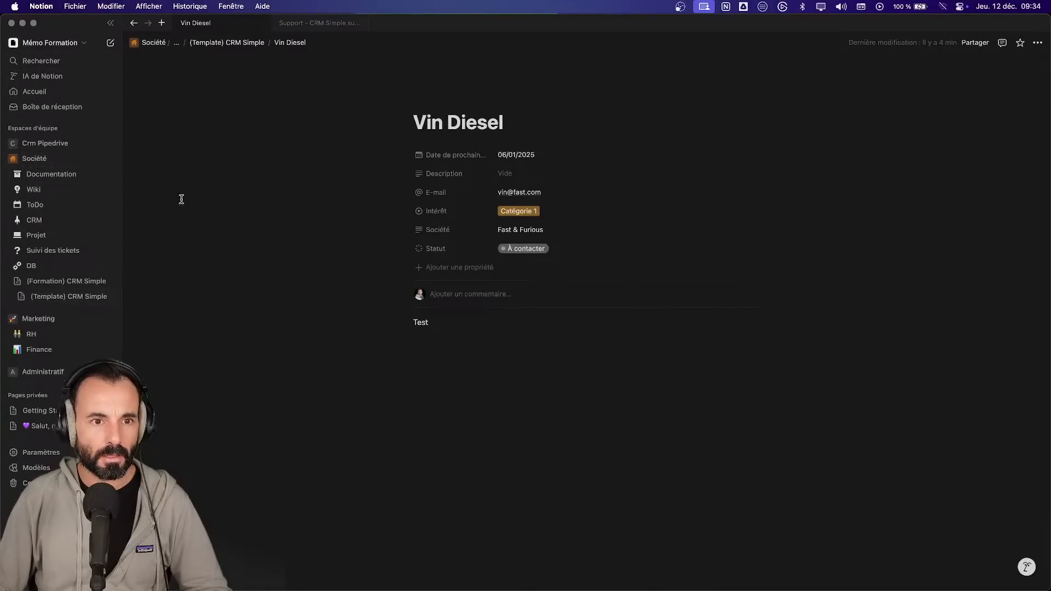
pyautogui.click(230, 42)
pyautogui.moveTo(298, 22); pyautogui.dragTo(219, 27)
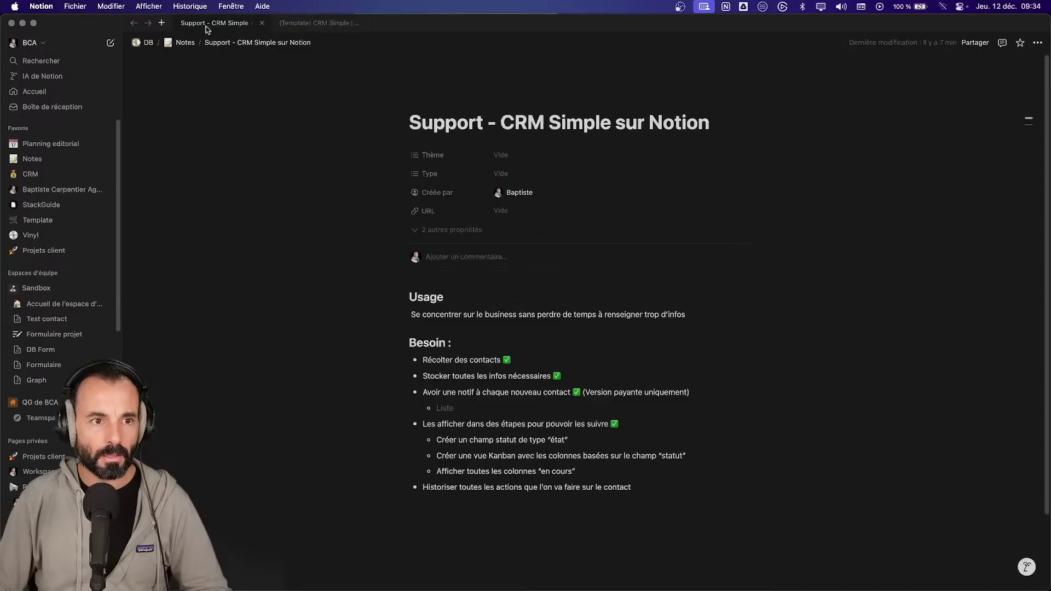
pyautogui.click(278, 26)
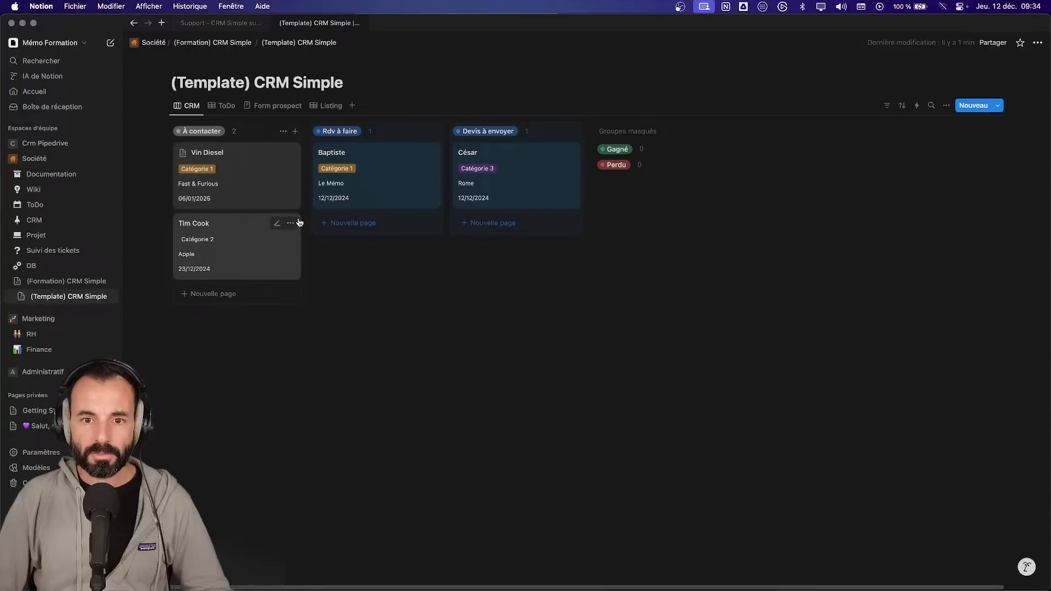
# - Add a top-level Besoin bullet 'Suivre la date de prochaine action' on the Support page
pyautogui.click(222, 23)
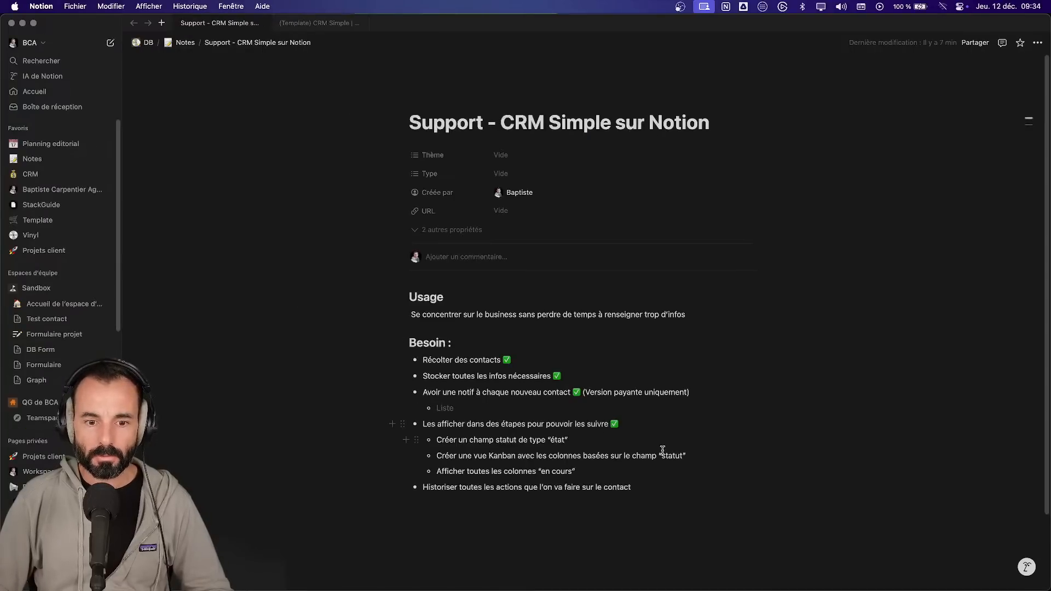
pyautogui.press('Return')
pyautogui.hotkey('shift', 'Tab')
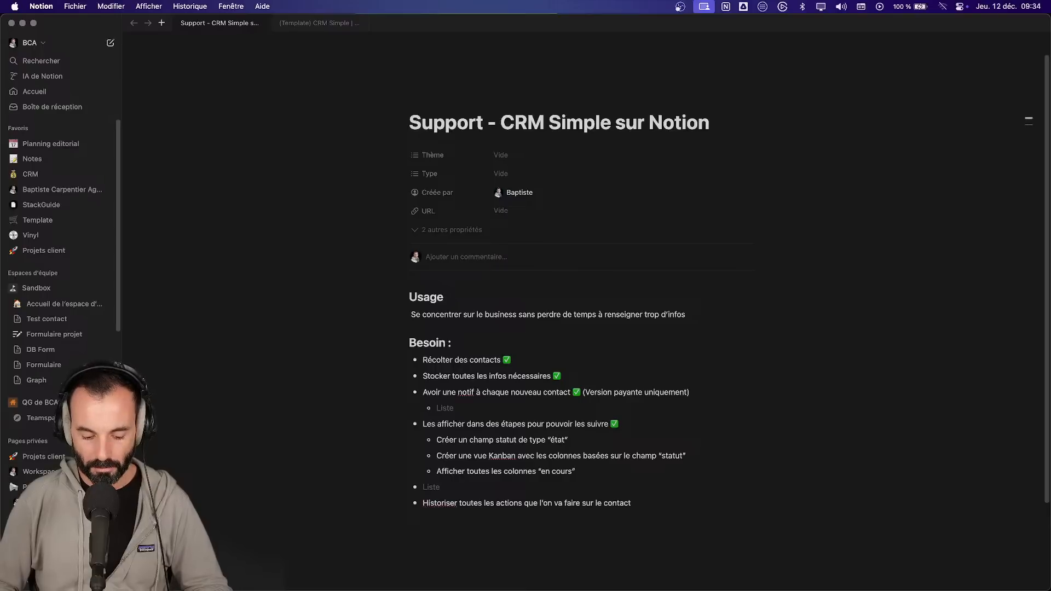
pyautogui.write('Savoir')
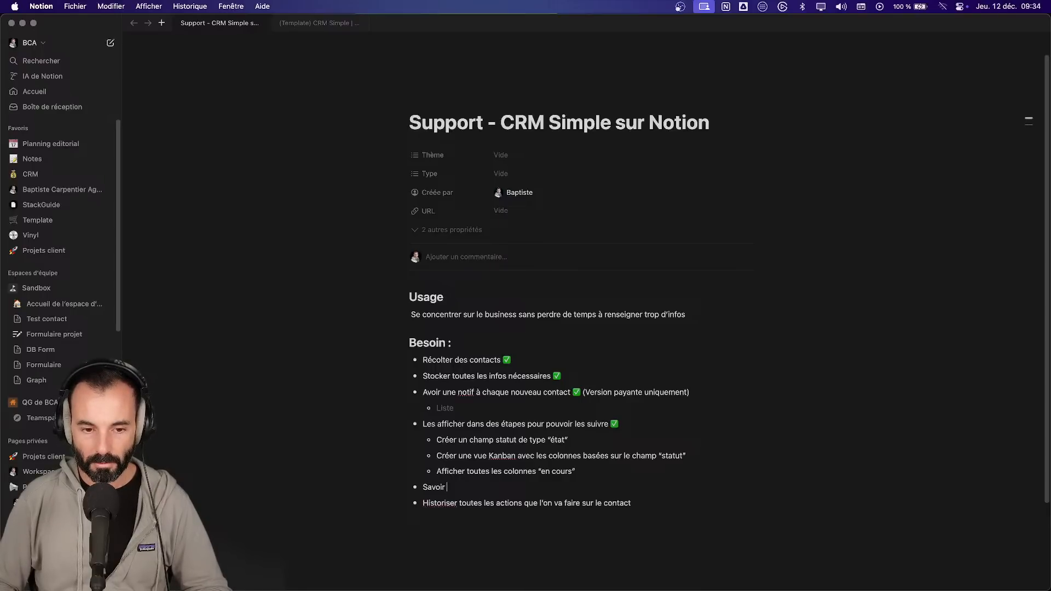
pyautogui.write('uivre ')
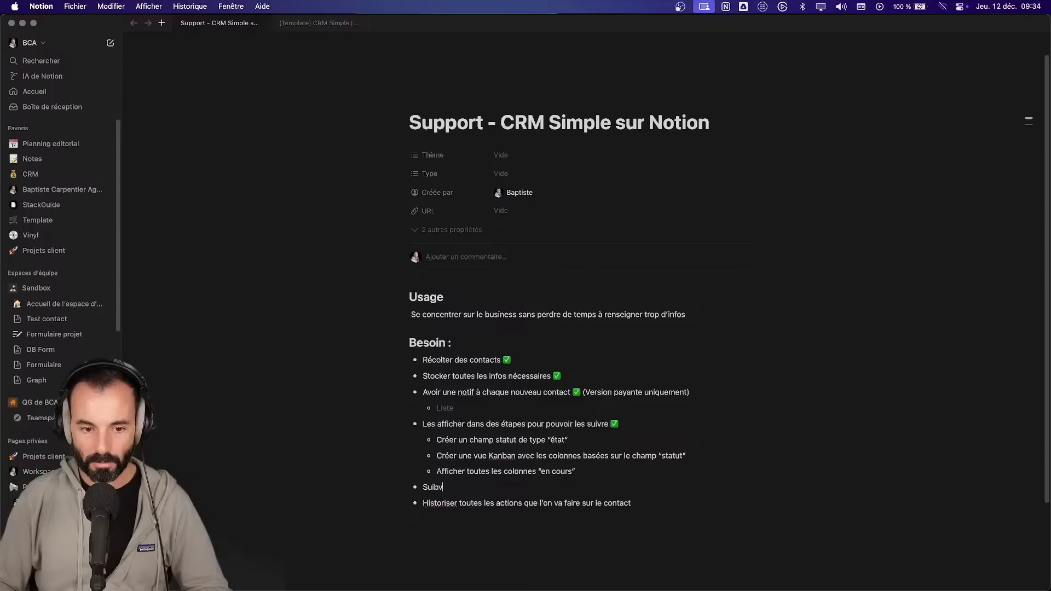
pyautogui.write('la date')
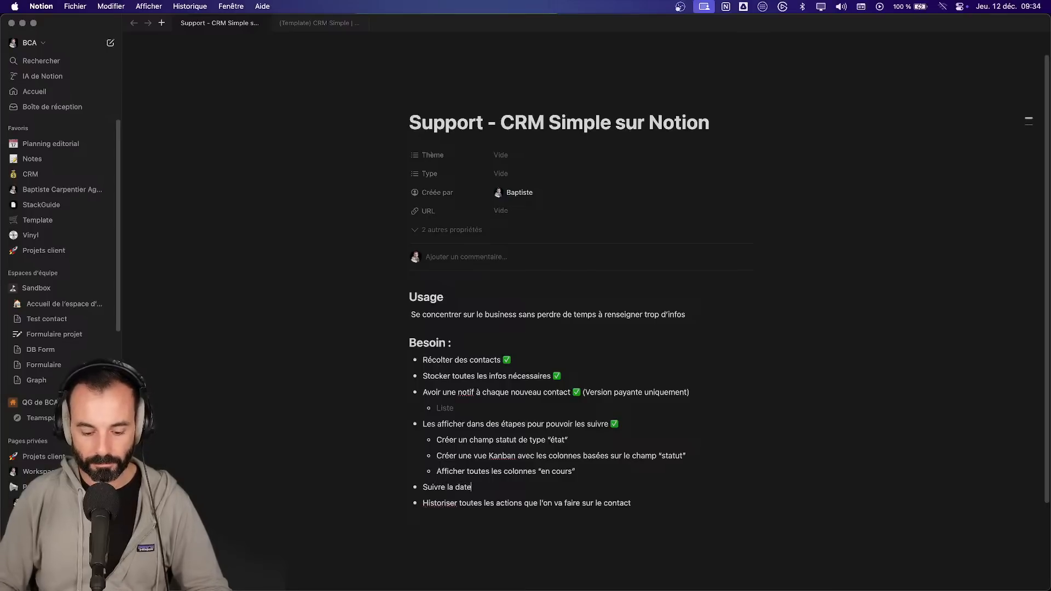
pyautogui.write(' de prochaine action')
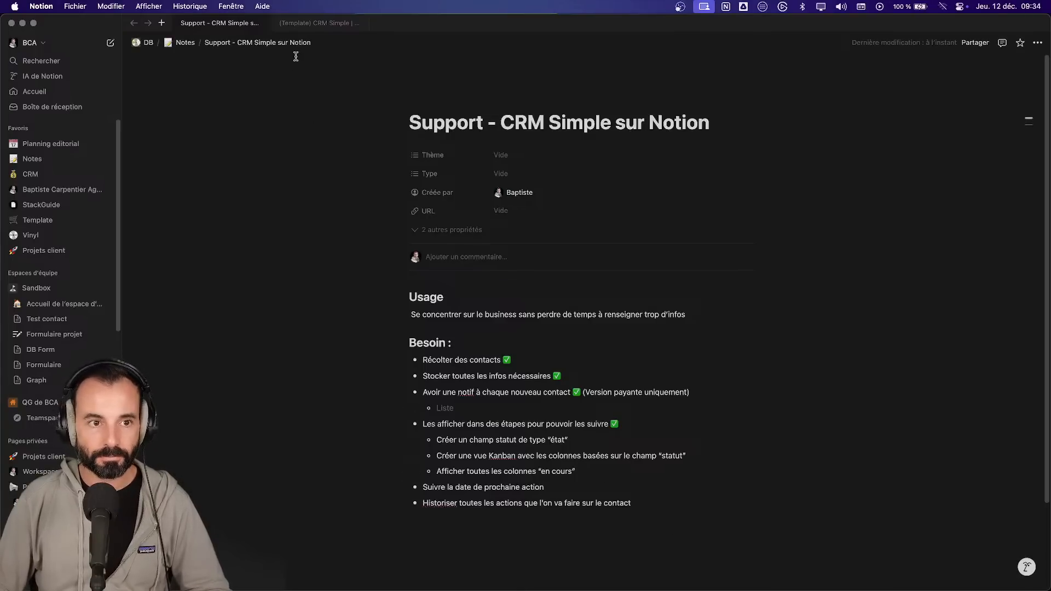
# - Look over the ToDo view of the CRM template board, then return to the Kanban view
pyautogui.click(319, 23)
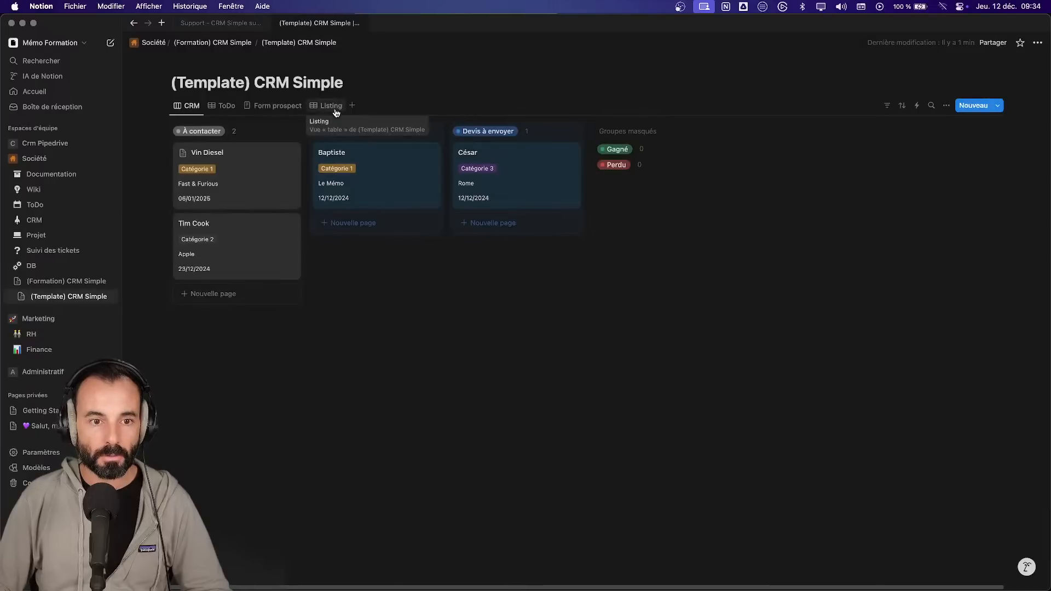
pyautogui.click(224, 106)
pyautogui.click(196, 106)
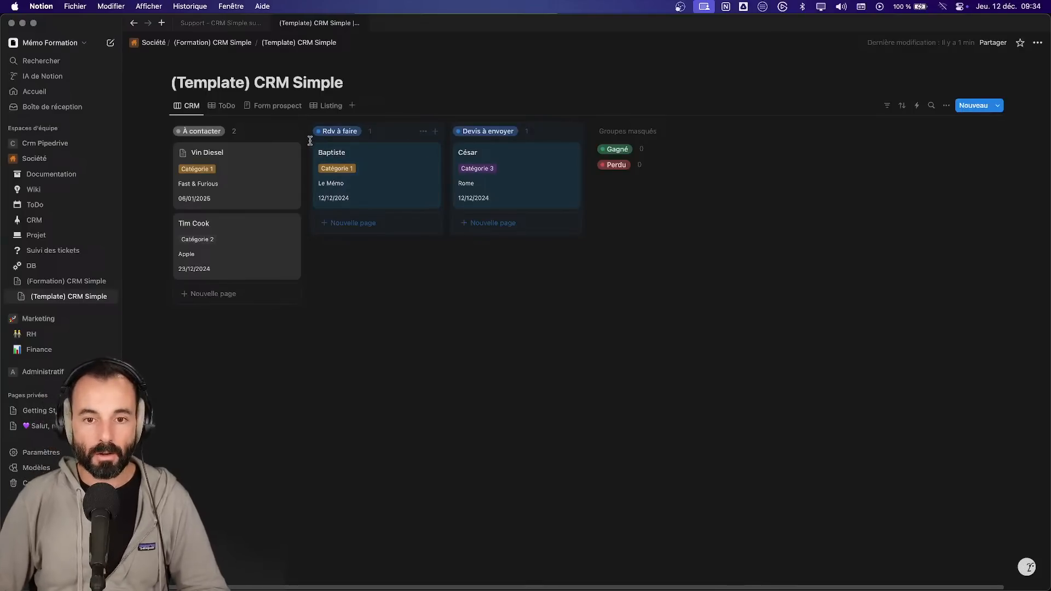
# - Tick the 'Suivre la date de prochaine action' need with ✅ and open the Le Mémo card
pyautogui.hotkey('ctrl', 'shift', 'Tab')
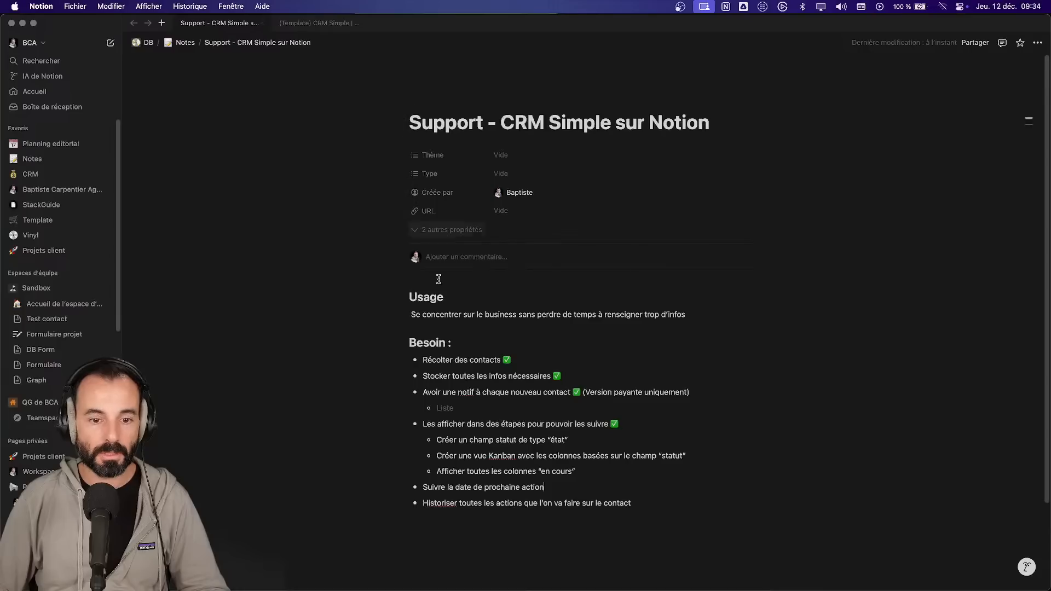
pyautogui.click(546, 479)
pyautogui.write('✅')
pyautogui.click(695, 498)
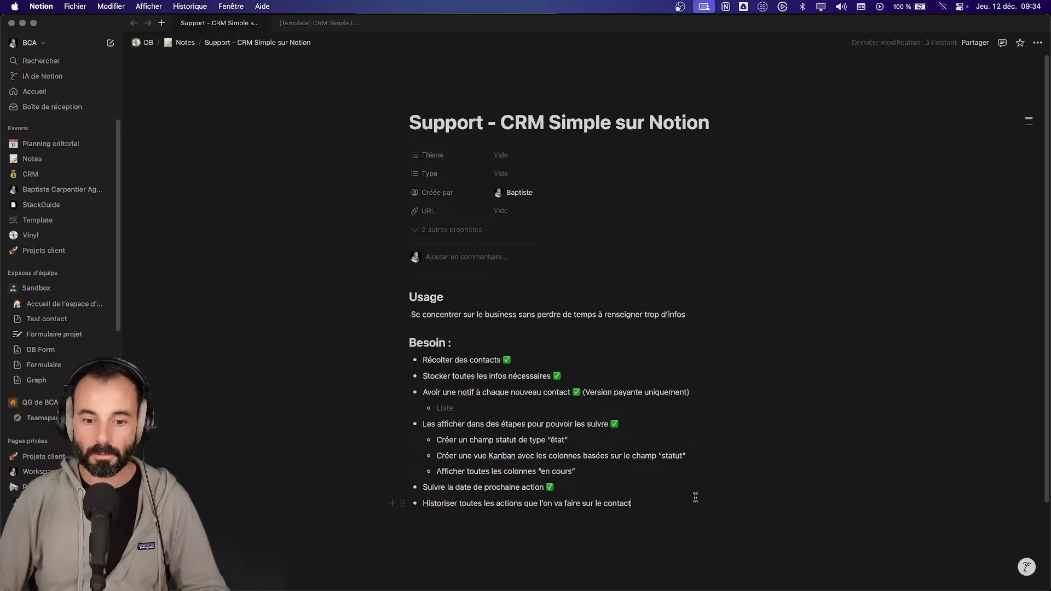
pyautogui.click(293, 23)
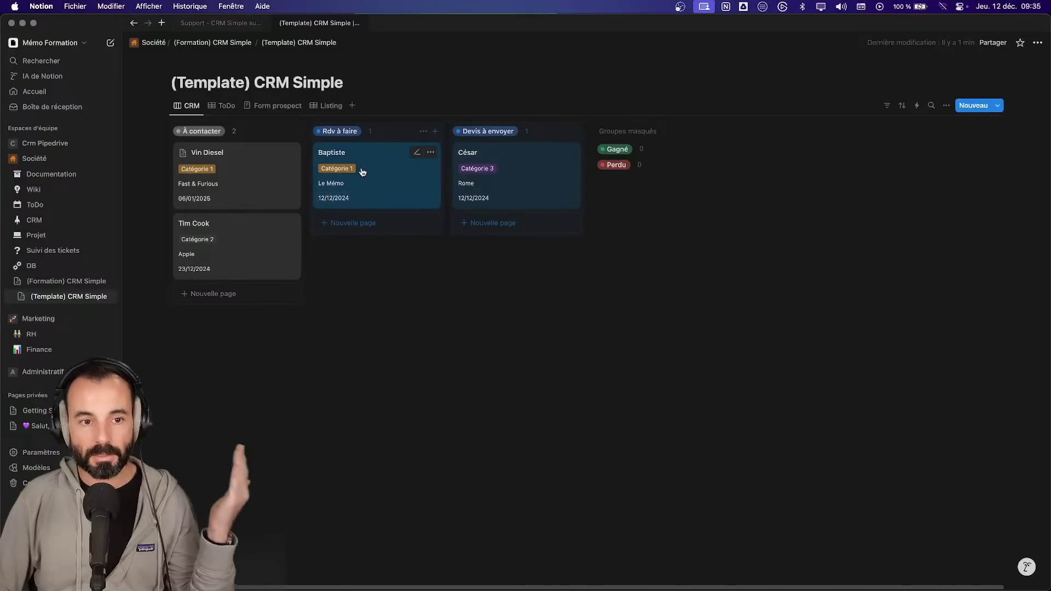
pyautogui.click(381, 192)
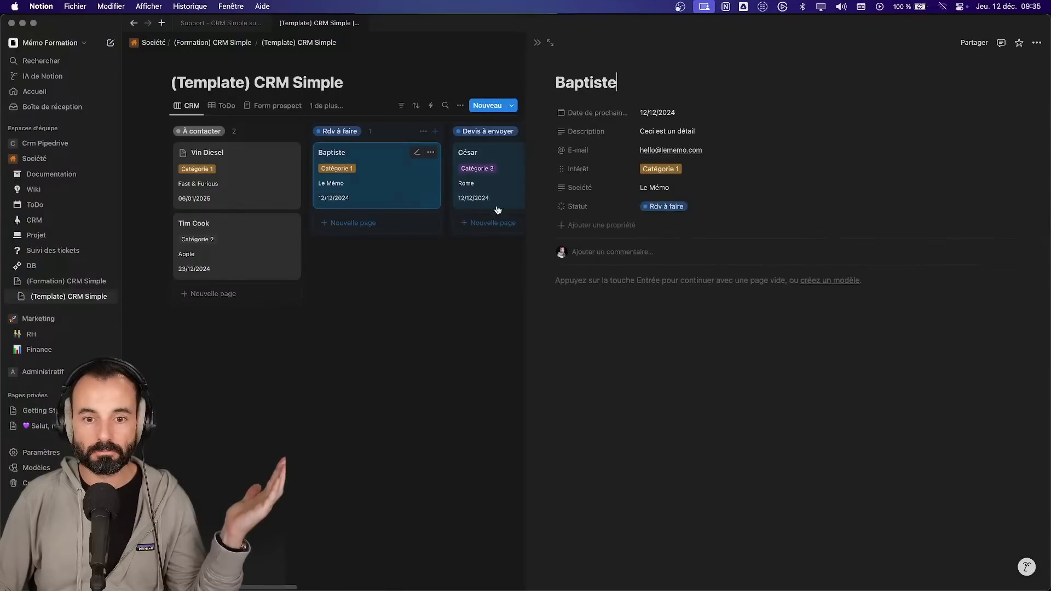
# - Draft the comment 'Contact effectué' on the Le Mémo contact, leaving its next-action date unchanged
pyautogui.click(648, 112)
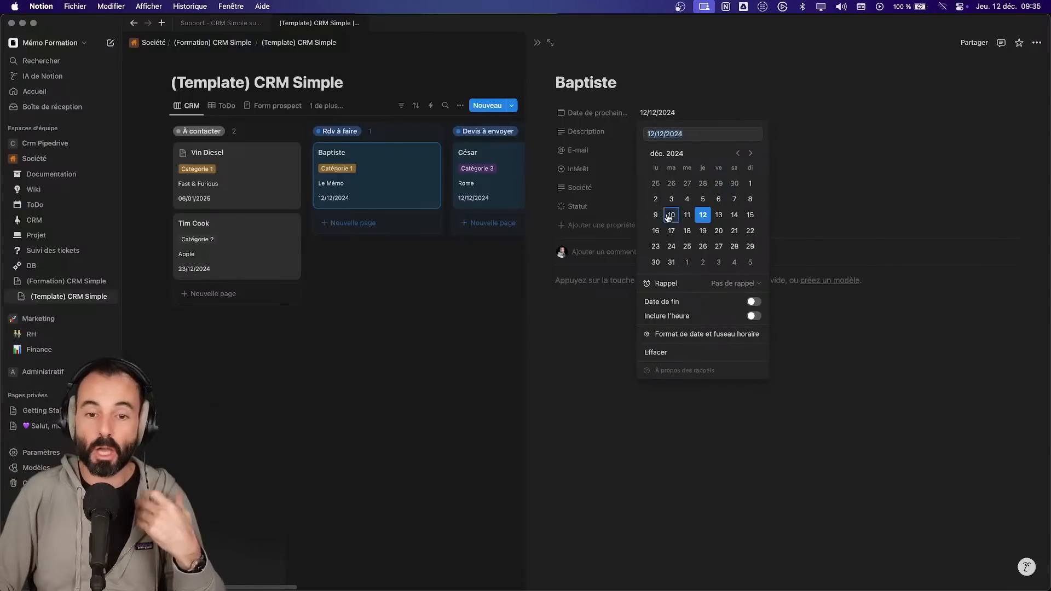
pyautogui.click(619, 253)
pyautogui.click(618, 251)
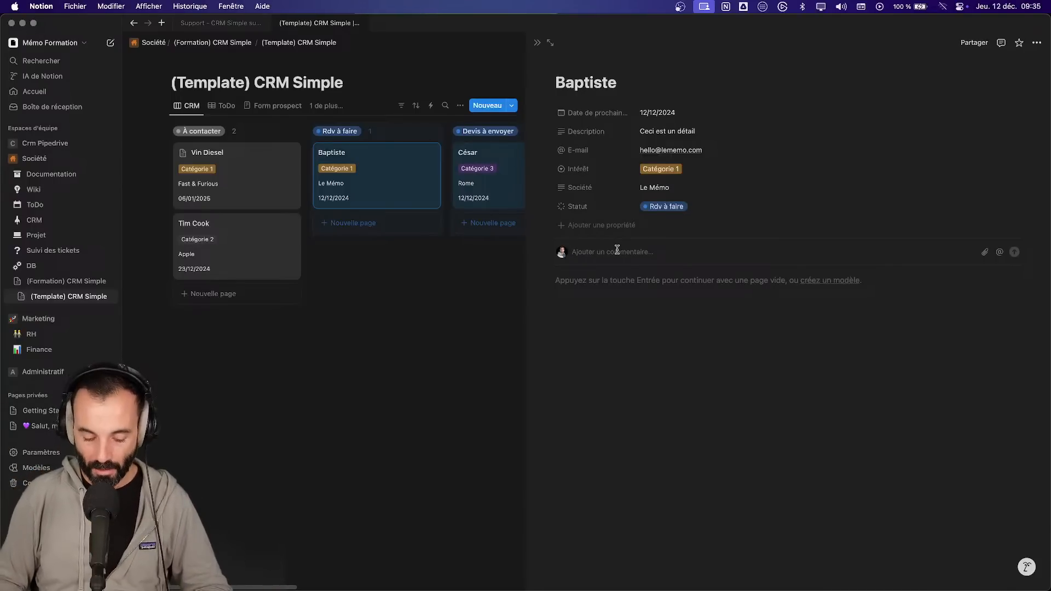
pyautogui.write('Contact effectué')
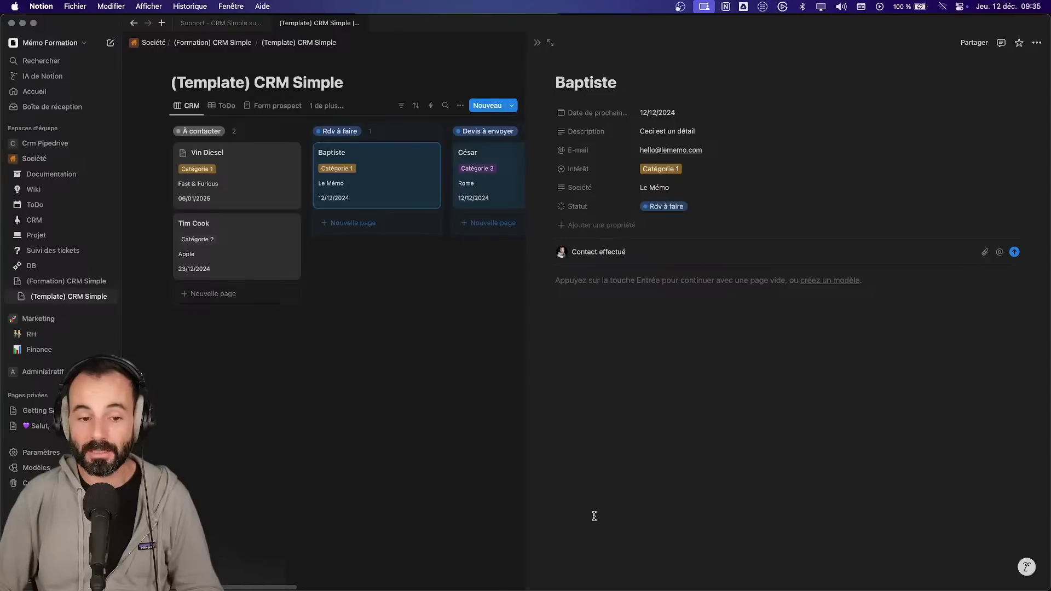
pyautogui.moveTo(291, 588)
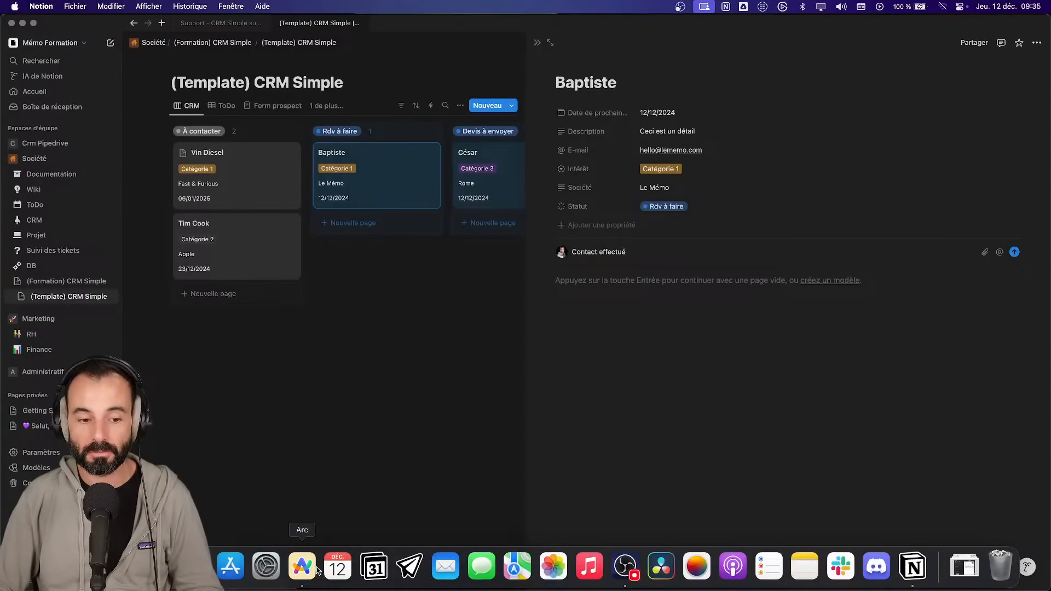
pyautogui.click(303, 567)
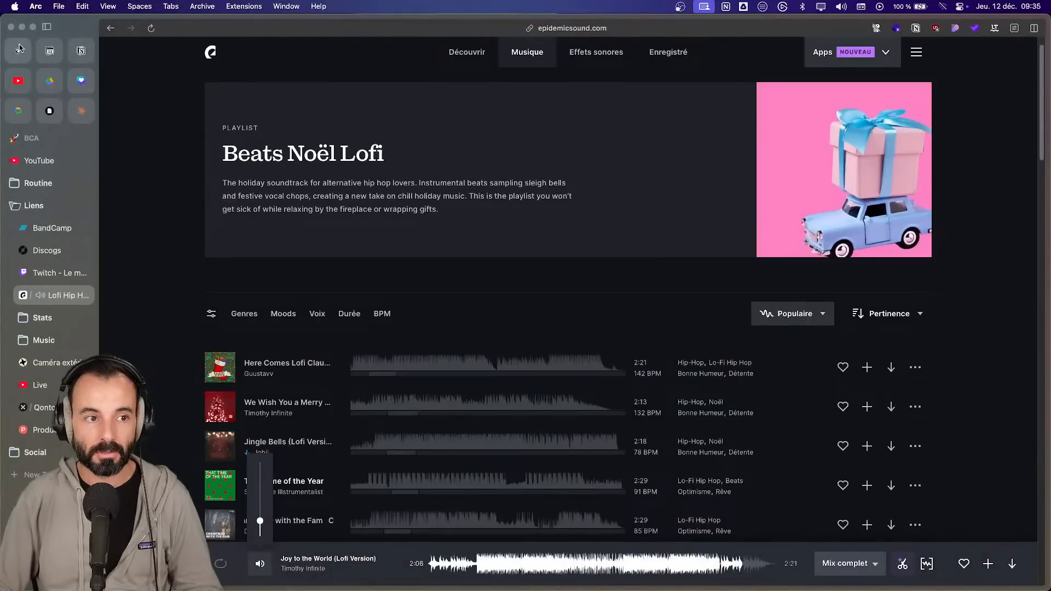
# - Open the Pennylane invoice-numbering email in Notion Mail and copy its link
pyautogui.click(18, 51)
pyautogui.click(346, 92)
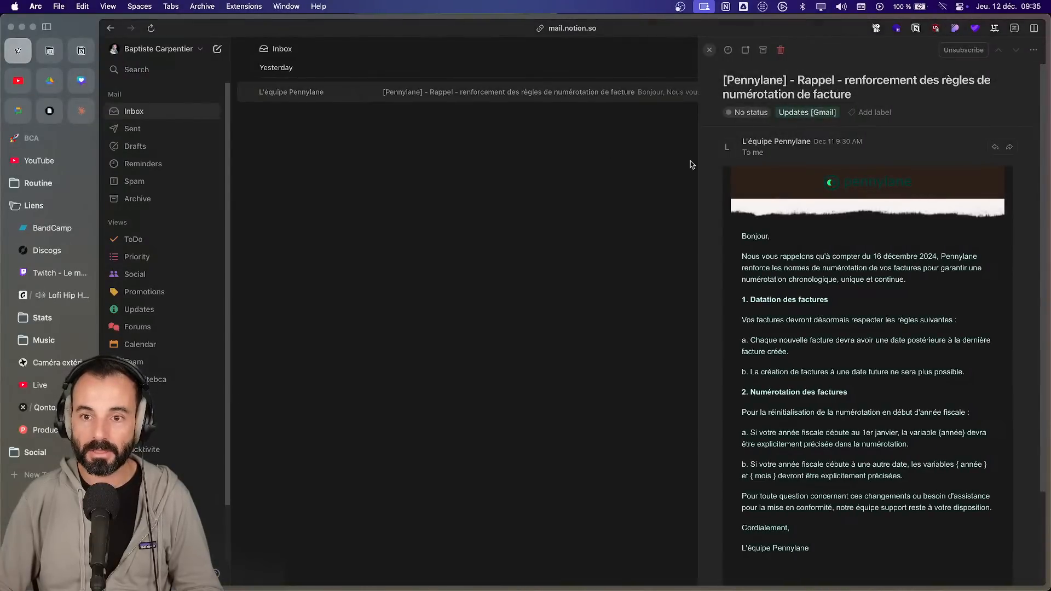
pyautogui.click(706, 50)
pyautogui.click(597, 92)
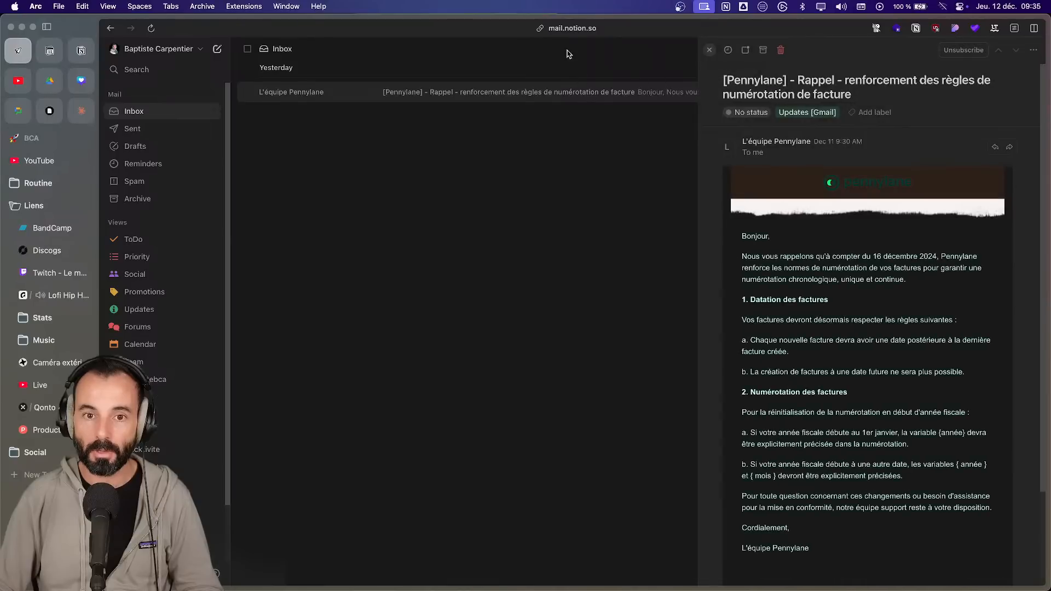
pyautogui.click(540, 28)
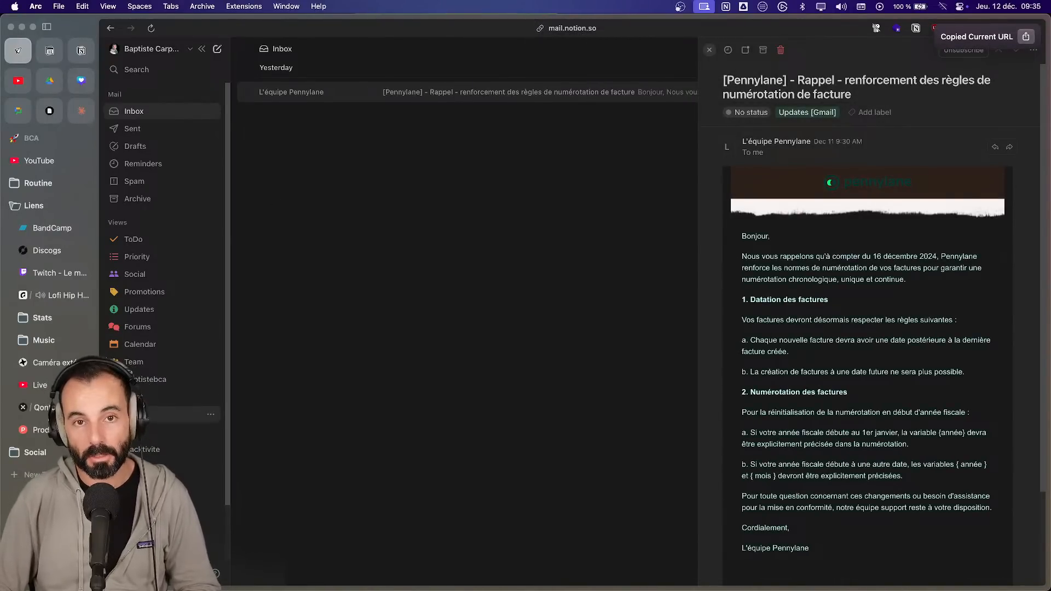
pyautogui.moveTo(597, 585)
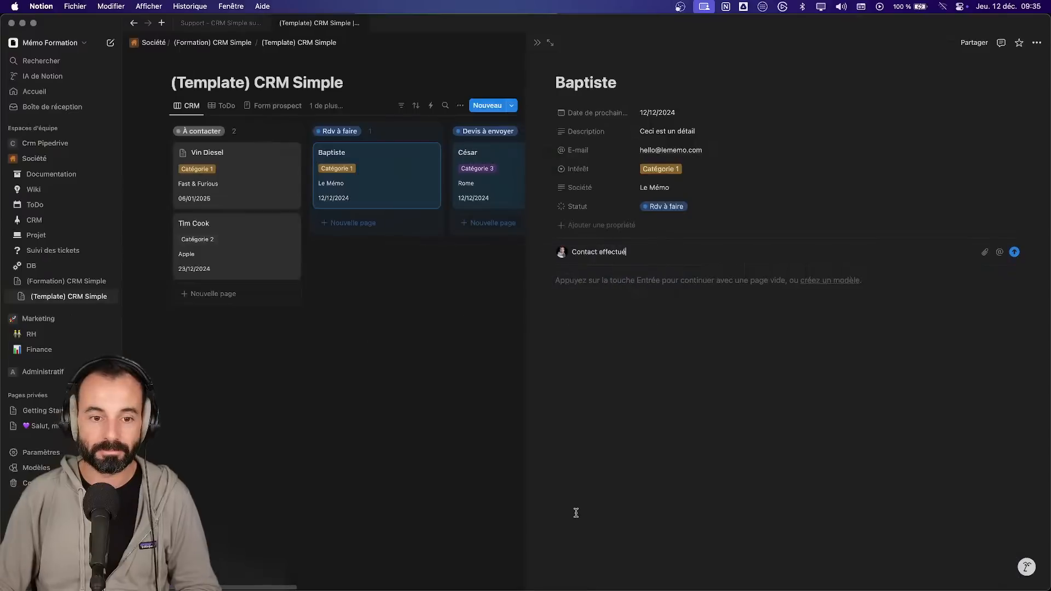
# - Post the 'Contact effectué' comment with the email link pasted on a new line
pyautogui.hotkey('shift', 'Return')
pyautogui.press('super+v')
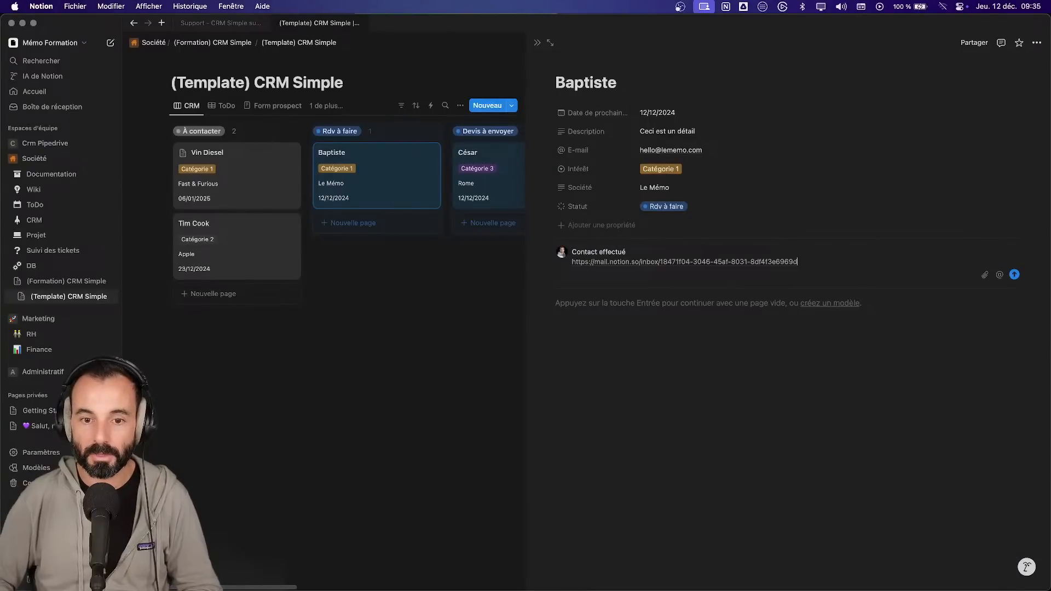
pyautogui.press('Return')
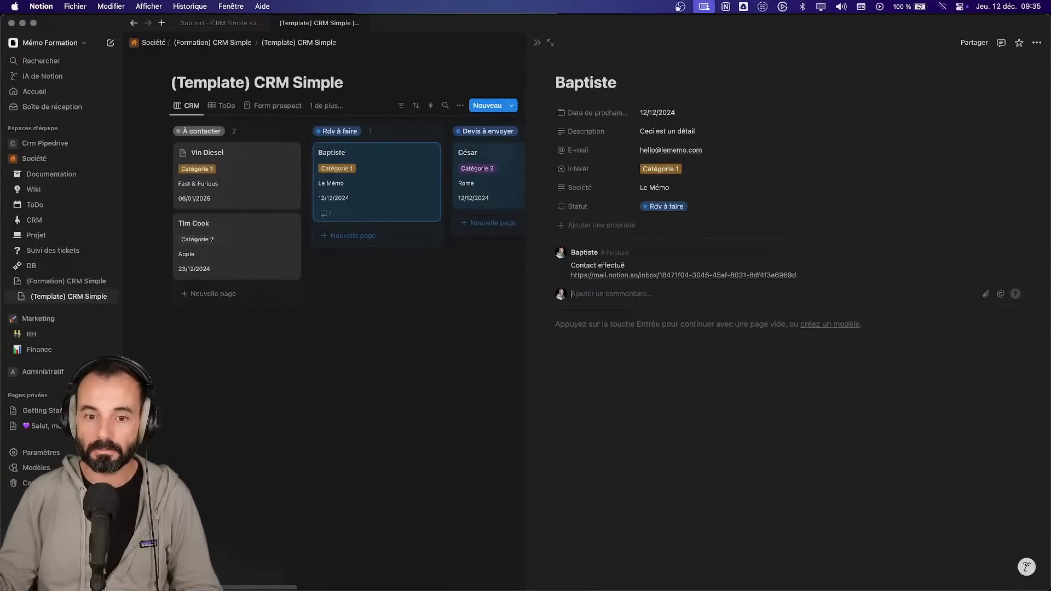
# - Try 13/12/2024 as the next action date, then restore it to 12/12/2024
pyautogui.moveTo(626, 250)
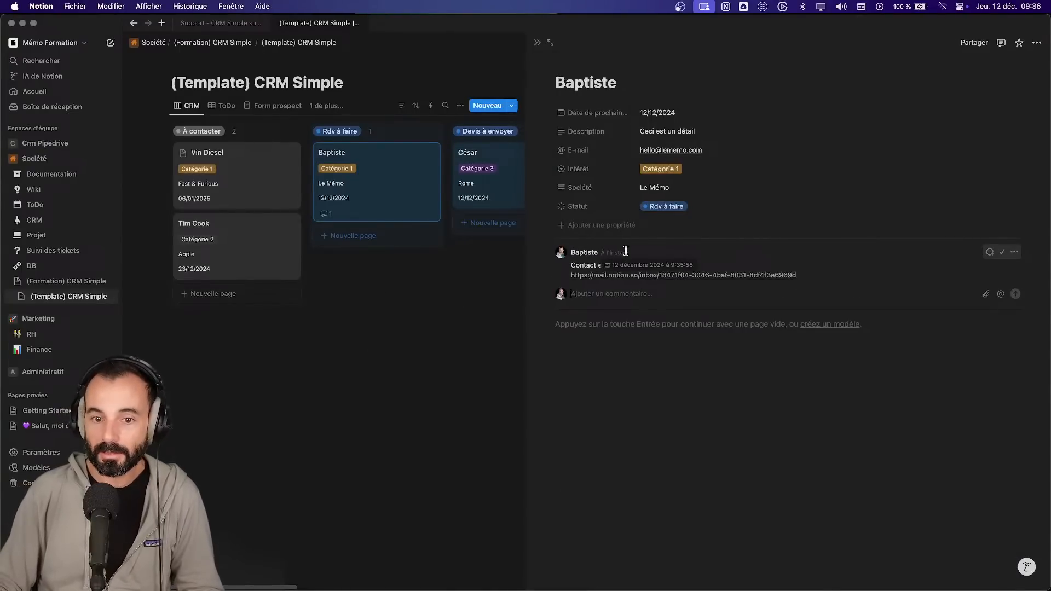
pyautogui.click(657, 113)
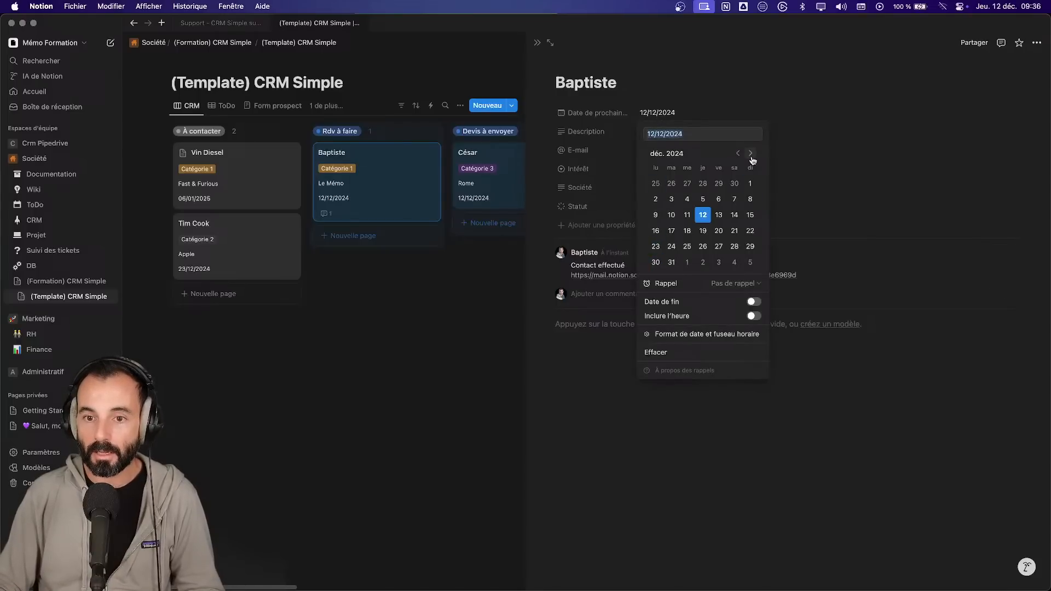
pyautogui.click(721, 215)
pyautogui.click(703, 214)
pyautogui.click(630, 467)
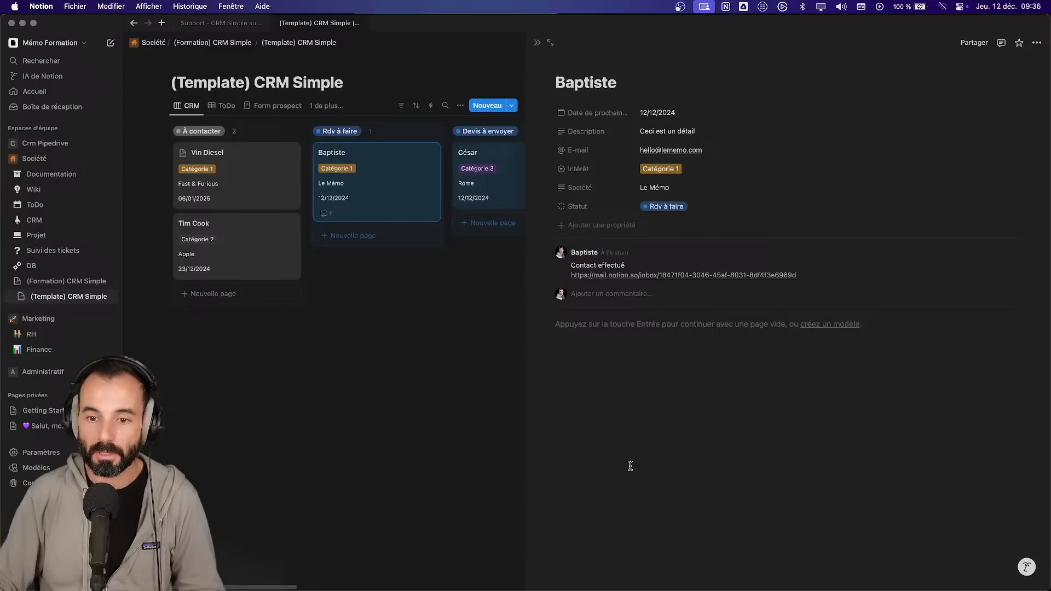
# - Type 'Note' at the top of the Le Mémo page body and close the side peek
pyautogui.click(603, 294)
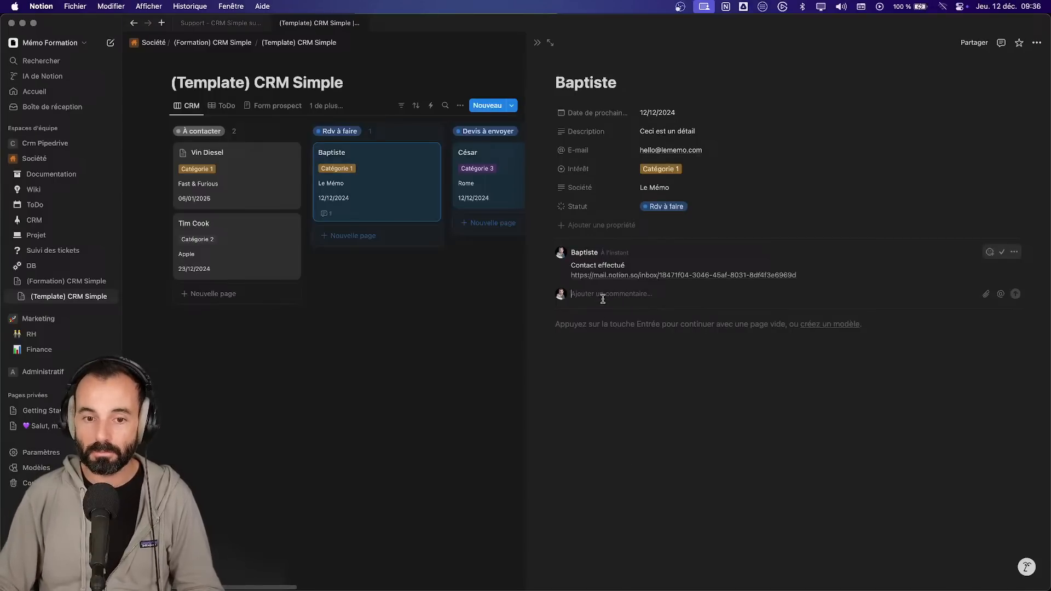
pyautogui.write('@')
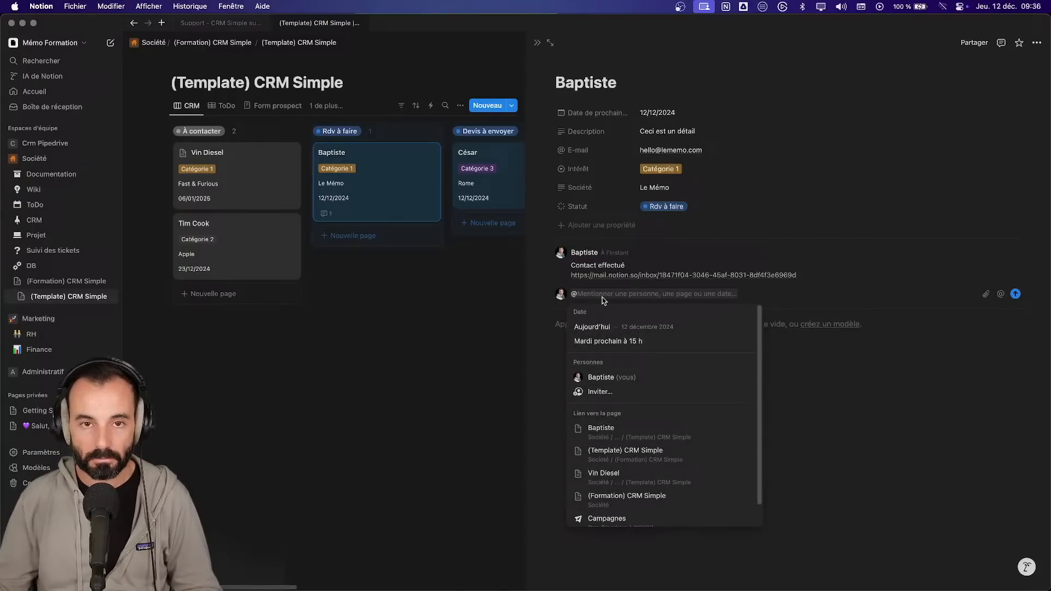
pyautogui.press('BackSpace')
pyautogui.click(603, 325)
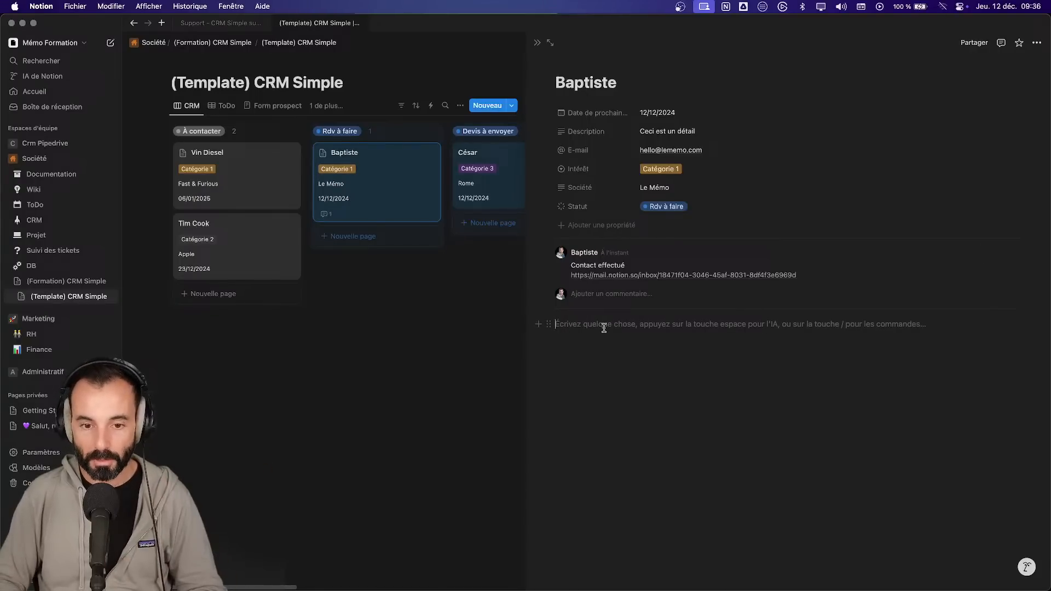
pyautogui.write('Notes')
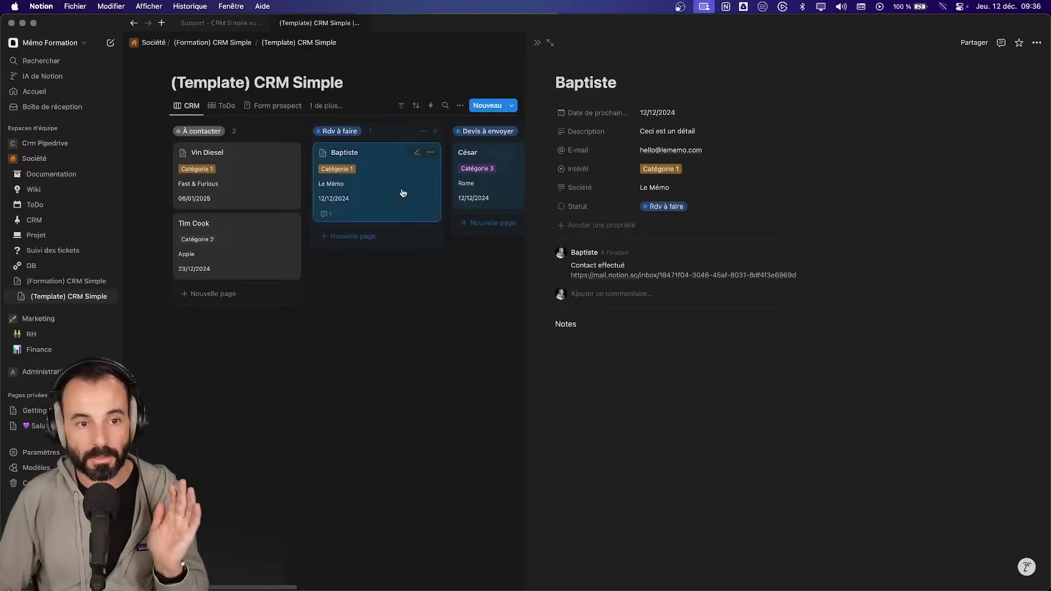
pyautogui.click(537, 43)
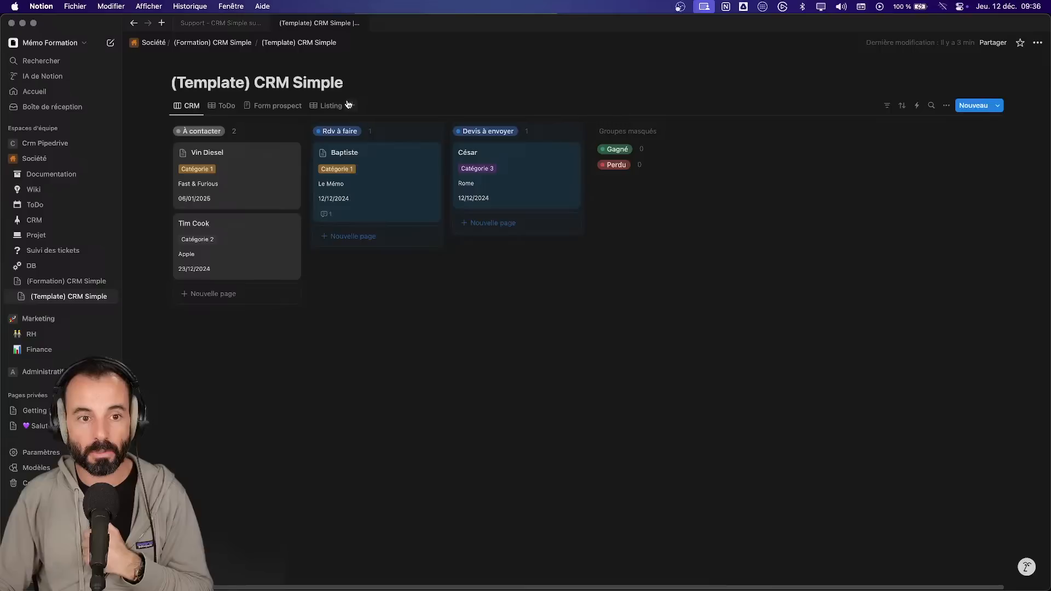
# - Fill in the missing e-mail addresses for the Apple and Rome contacts in the Listing table
pyautogui.click(329, 106)
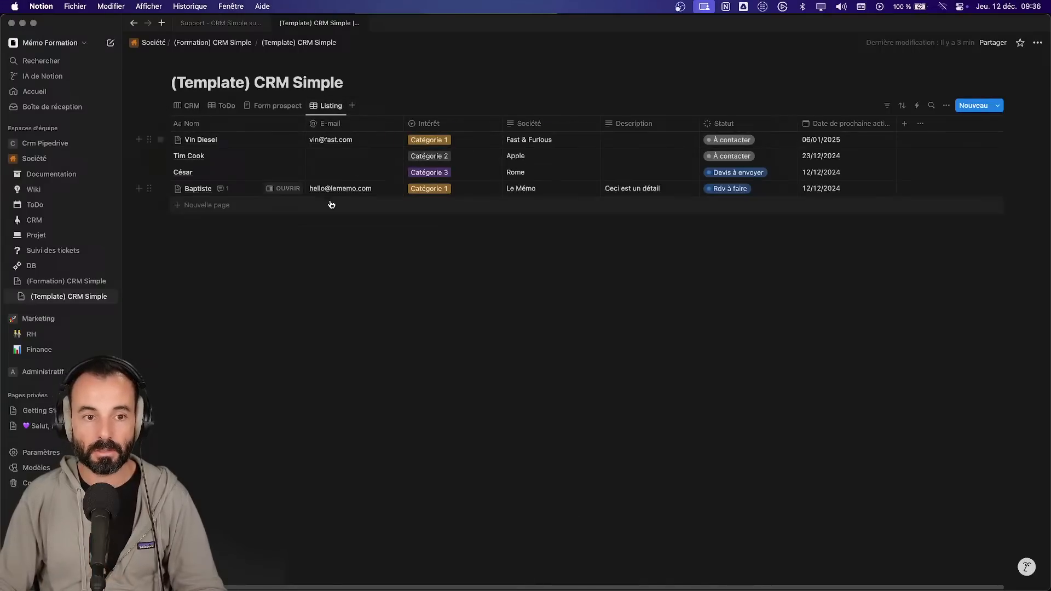
pyautogui.click(319, 163)
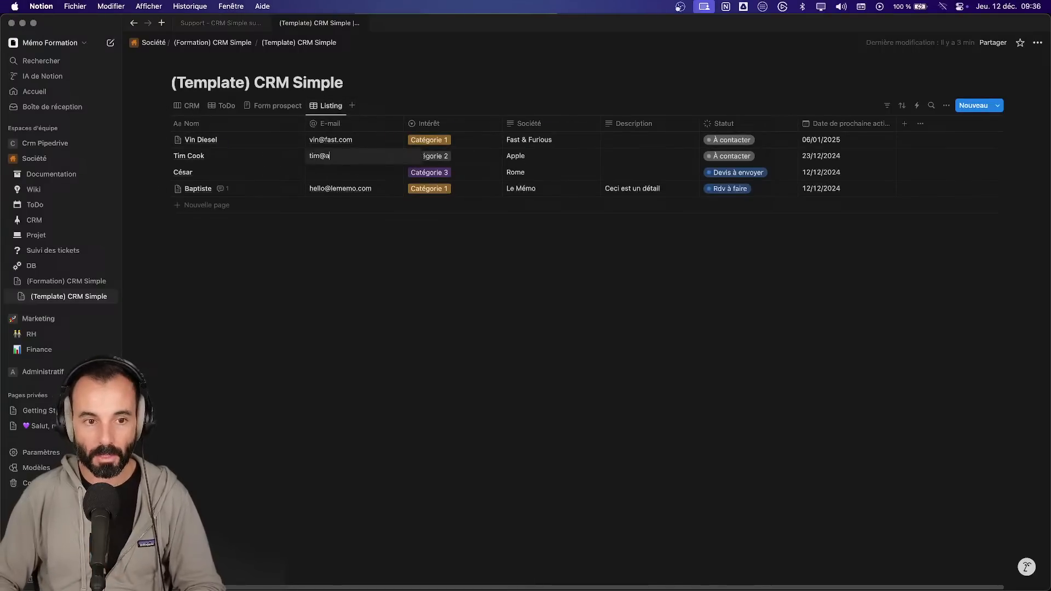
pyautogui.press('Return')
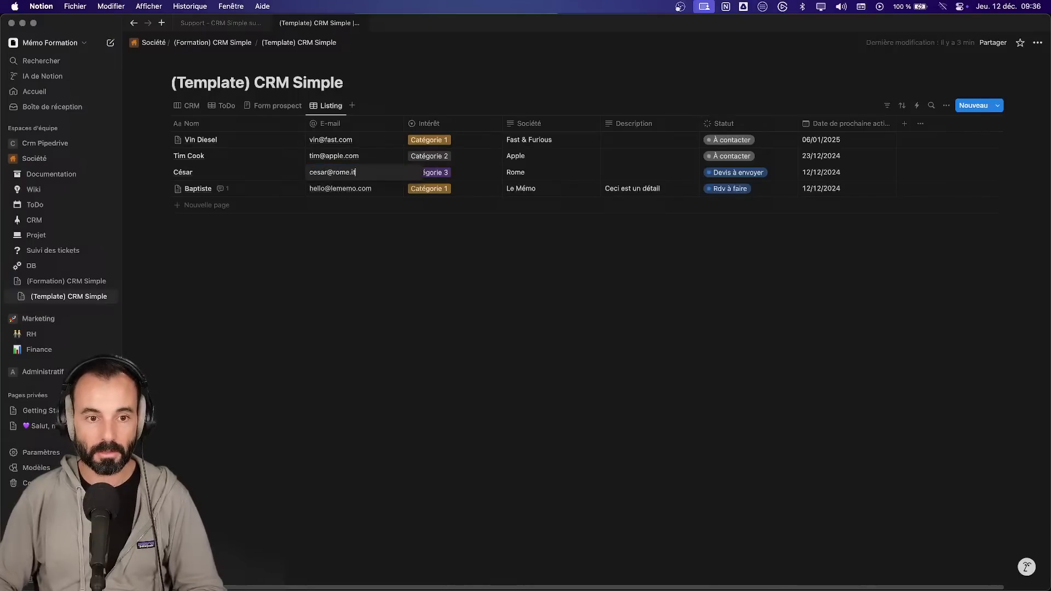
pyautogui.press('Return')
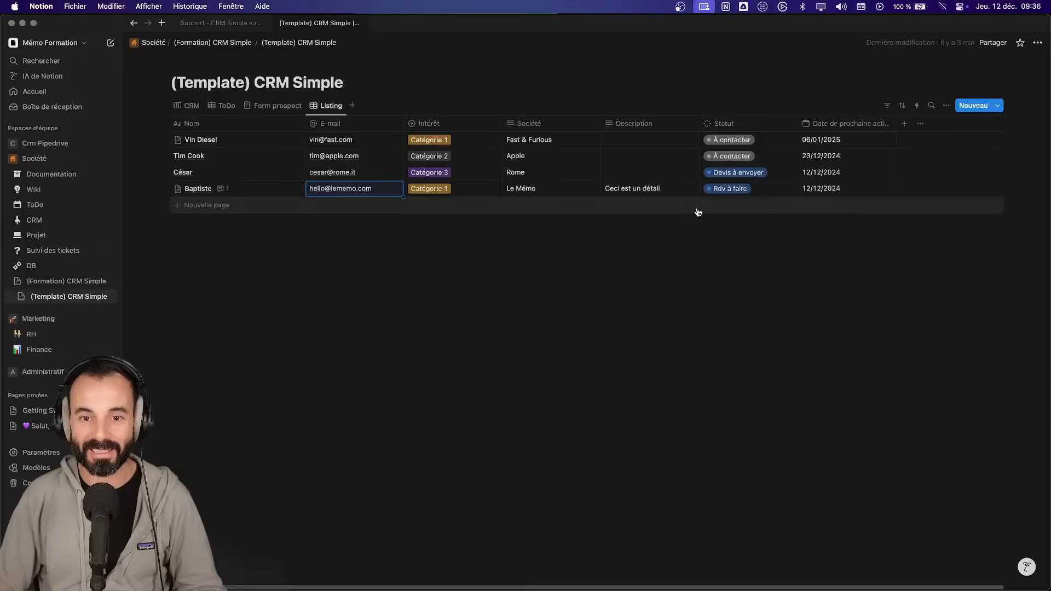
# - Describe Rome as 'Je veux un logiciel pour suivre mes troupes' and Apple as 'Suivre mes émissions de CO2 pour mère nature'
pyautogui.click(649, 173)
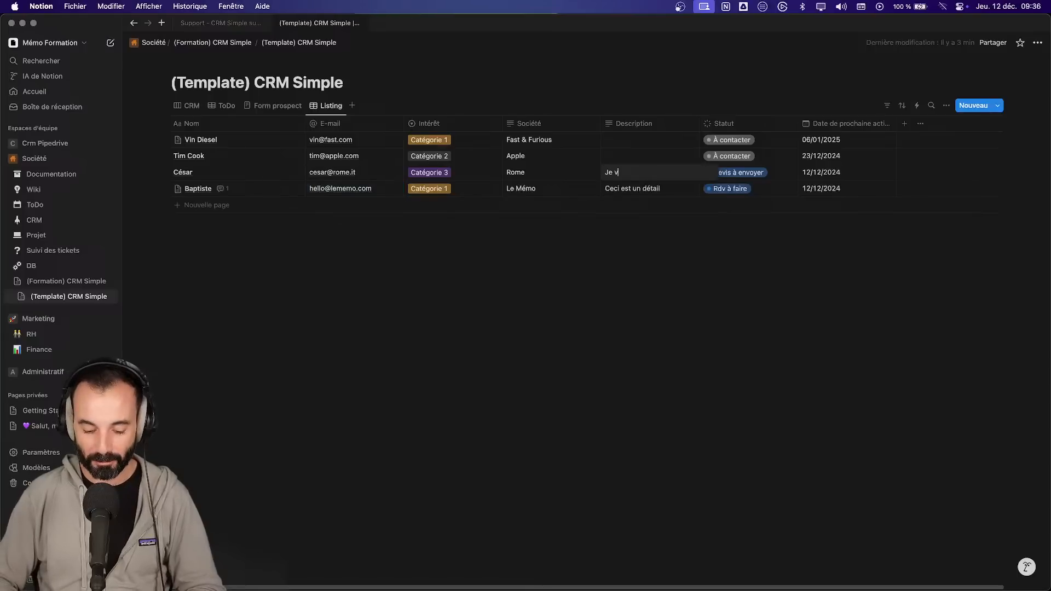
pyautogui.write('Je veux un logiciel pour suivre mes troup')
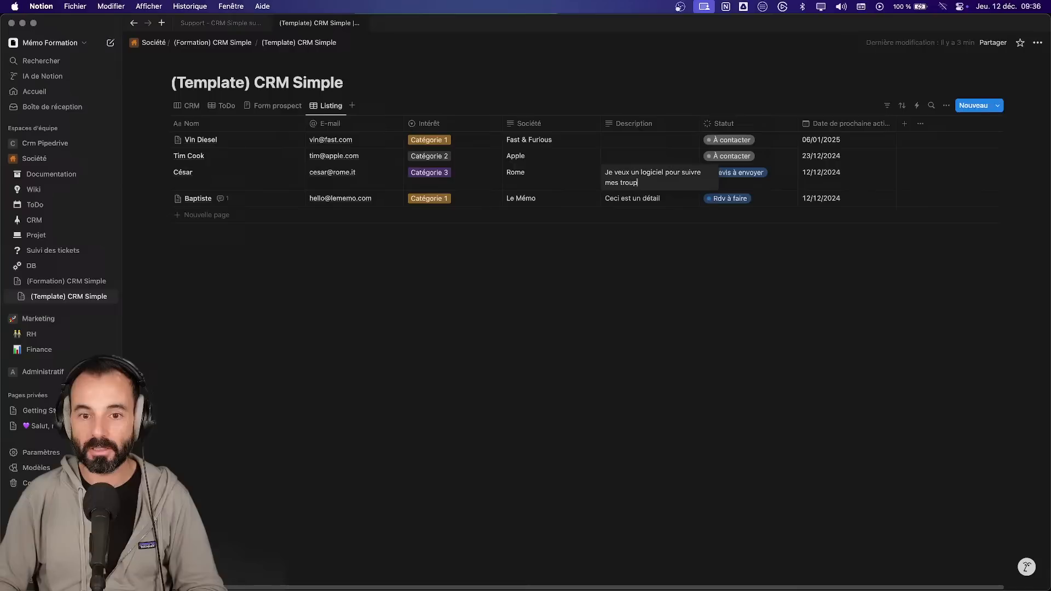
pyautogui.write('es')
pyautogui.press('Return')
pyautogui.press('Up')
pyautogui.press('Up')
pyautogui.press('Up')
pyautogui.press('Down')
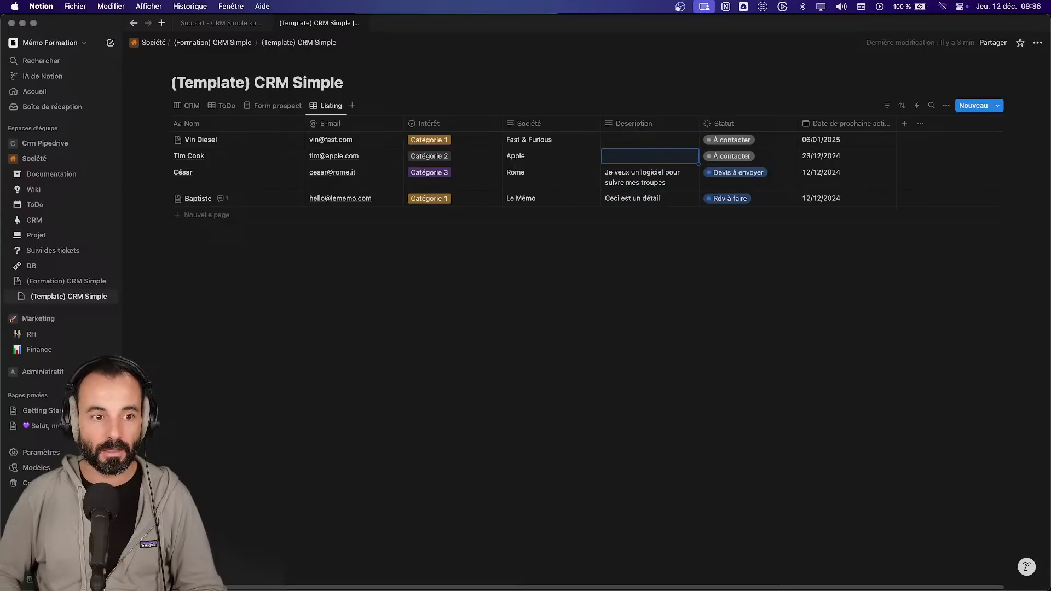
pyautogui.write('Suivre mes émi')
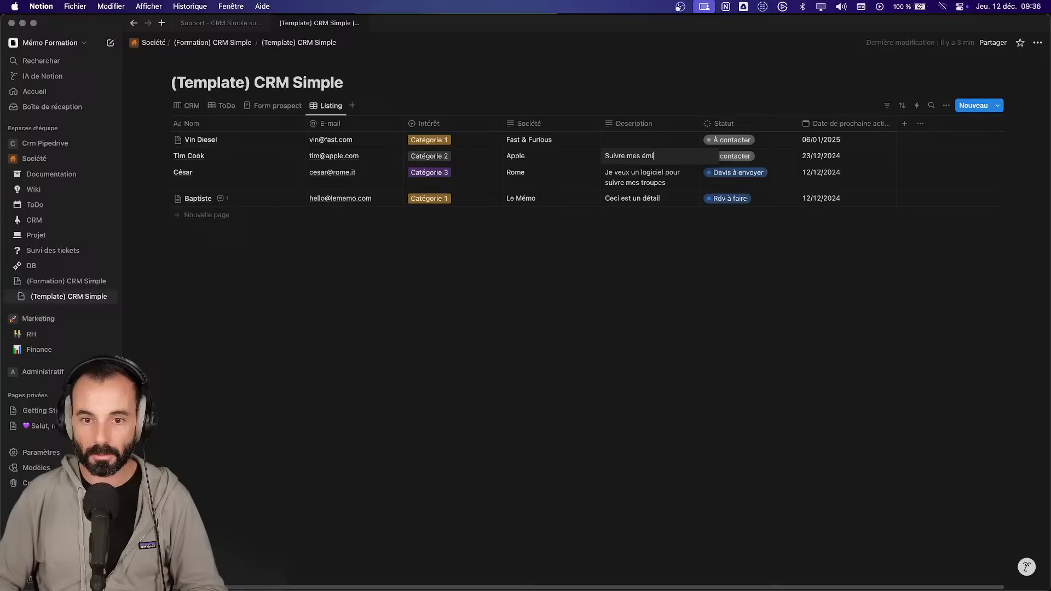
pyautogui.write('ssions de CO2 p')
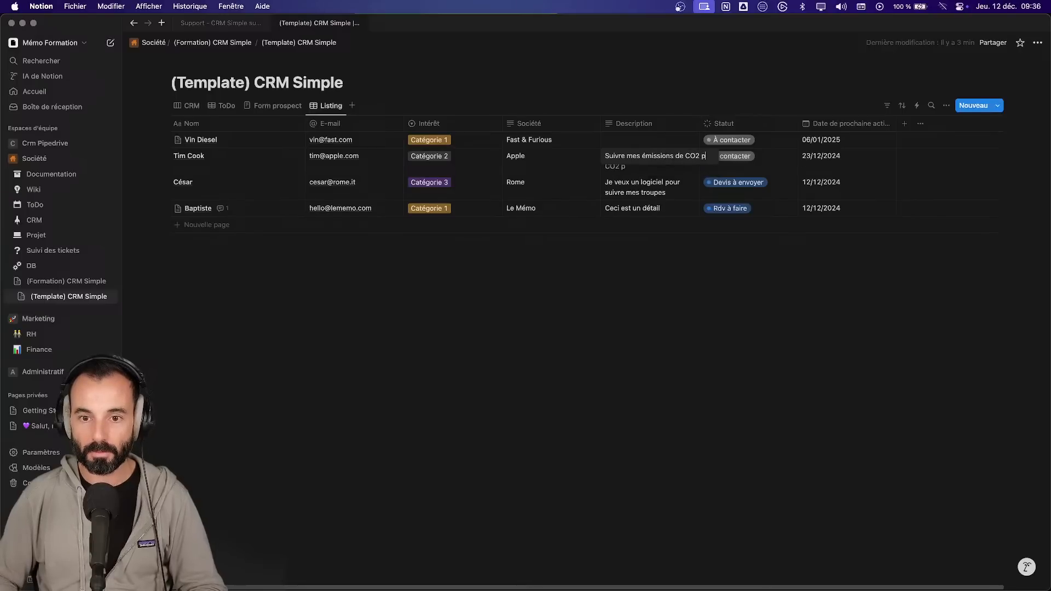
pyautogui.write('our mère nature')
pyautogui.press('Return')
# - Give the Fast & Furious contact the description 'Suivre mon garage'
pyautogui.press('Down')
pyautogui.press('Up')
pyautogui.press('Up')
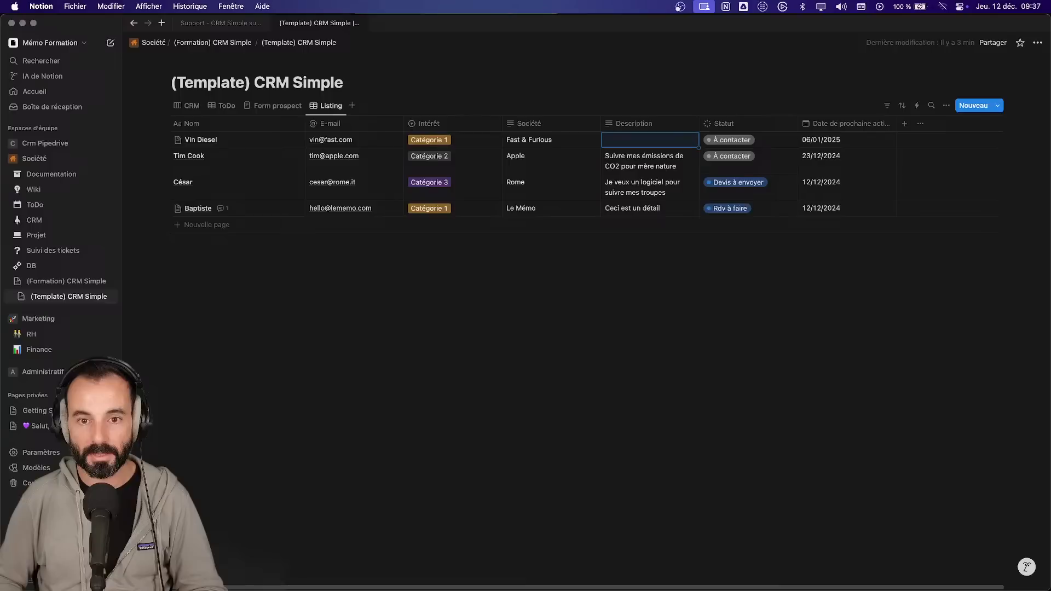
pyautogui.write('Suivre mon garage')
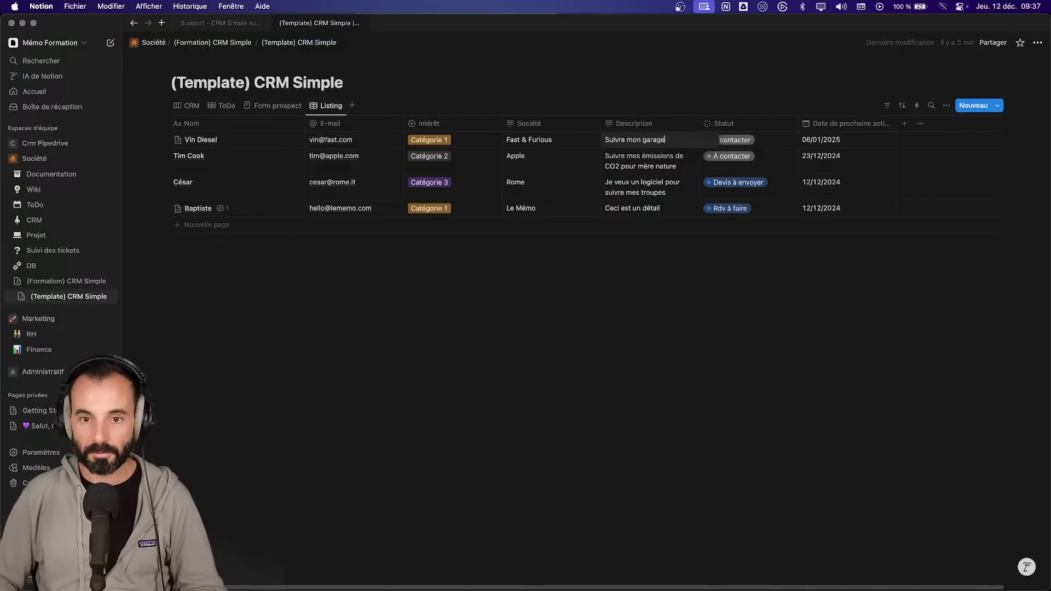
pyautogui.press('Return')
pyautogui.press('Down')
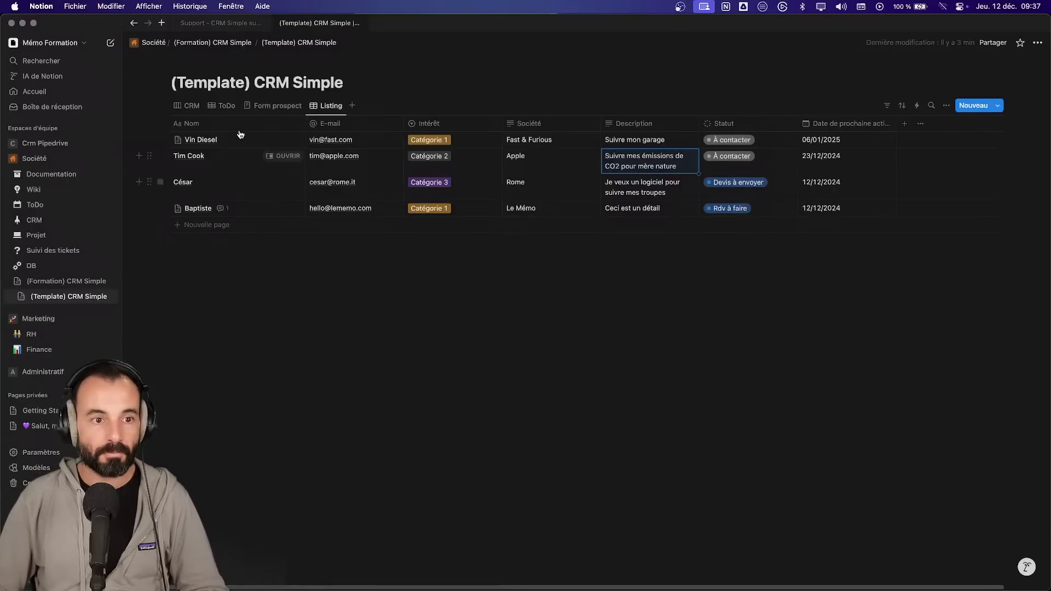
pyautogui.click(188, 105)
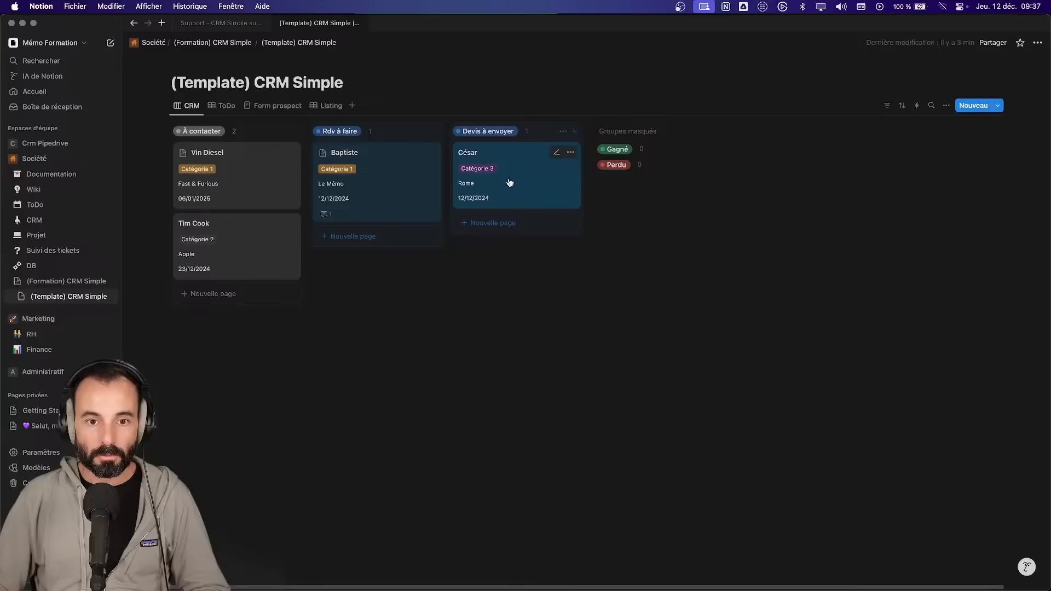
# - Peek at the Rome contact's page under Devis à envoyer and close it again
pyautogui.click(528, 181)
pyautogui.click(608, 253)
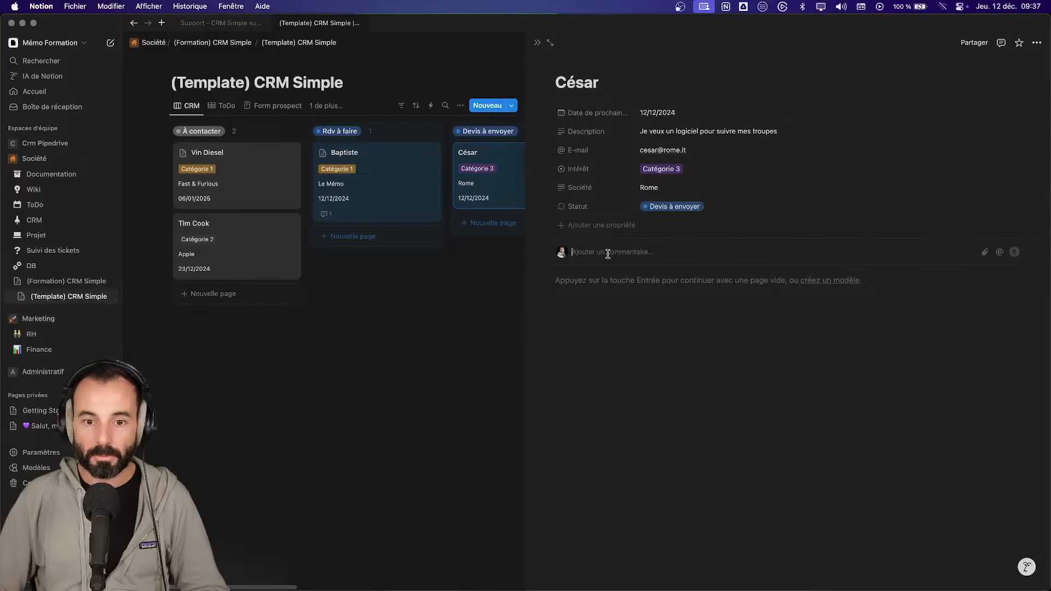
pyautogui.click(537, 42)
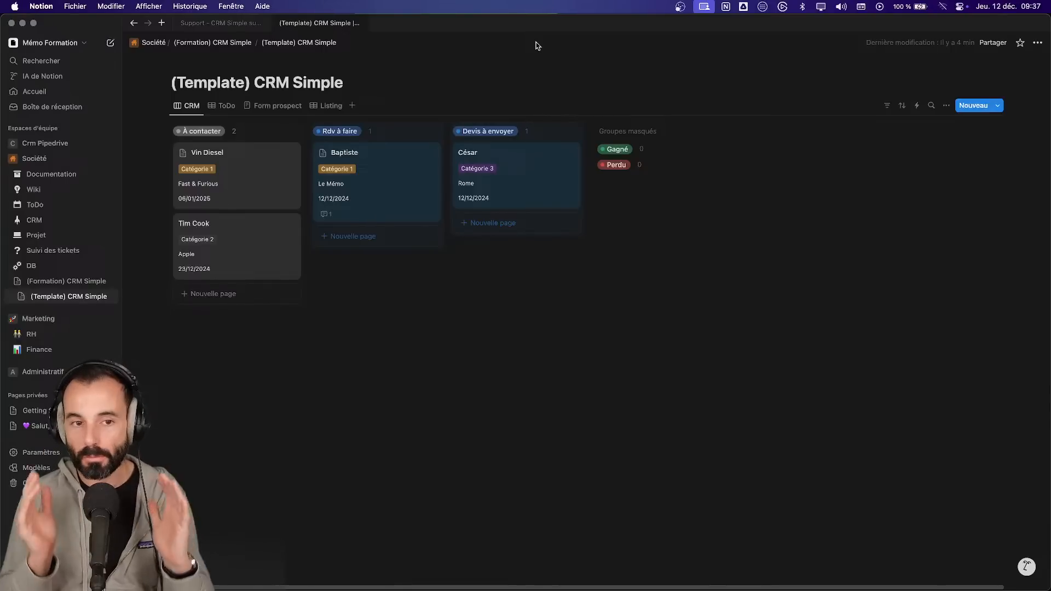
pyautogui.click(242, 23)
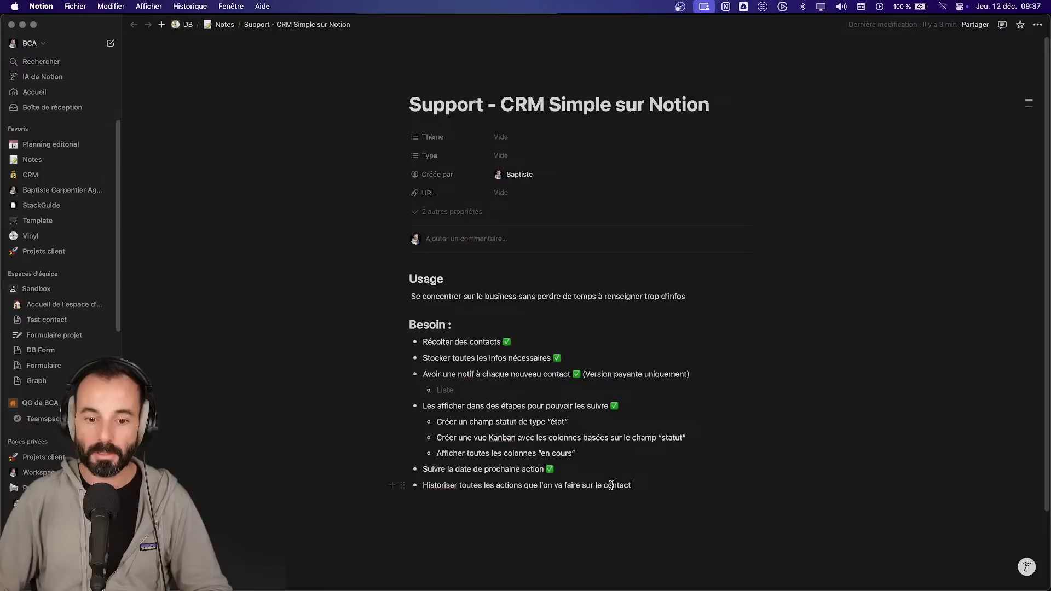
# - Mark the history-of-actions need with ✅, completing the Besoin checklist
pyautogui.press('super+v')
pyautogui.press('super+z')
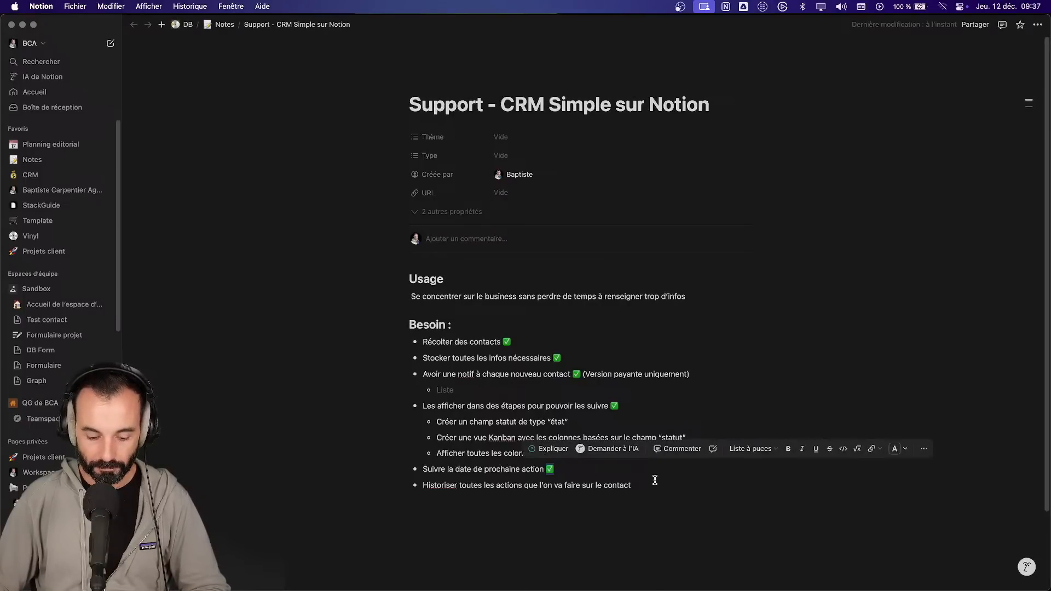
pyautogui.write('✅')
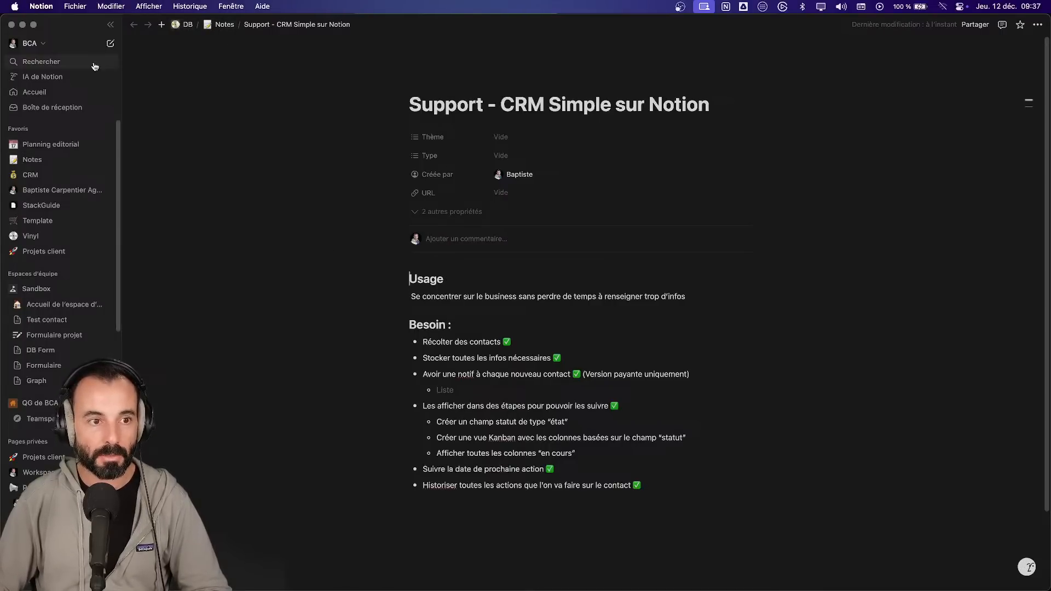
# - Open the (Template) CRM Simple from Mémo Formation in a new tab and pin it
pyautogui.click(32, 43)
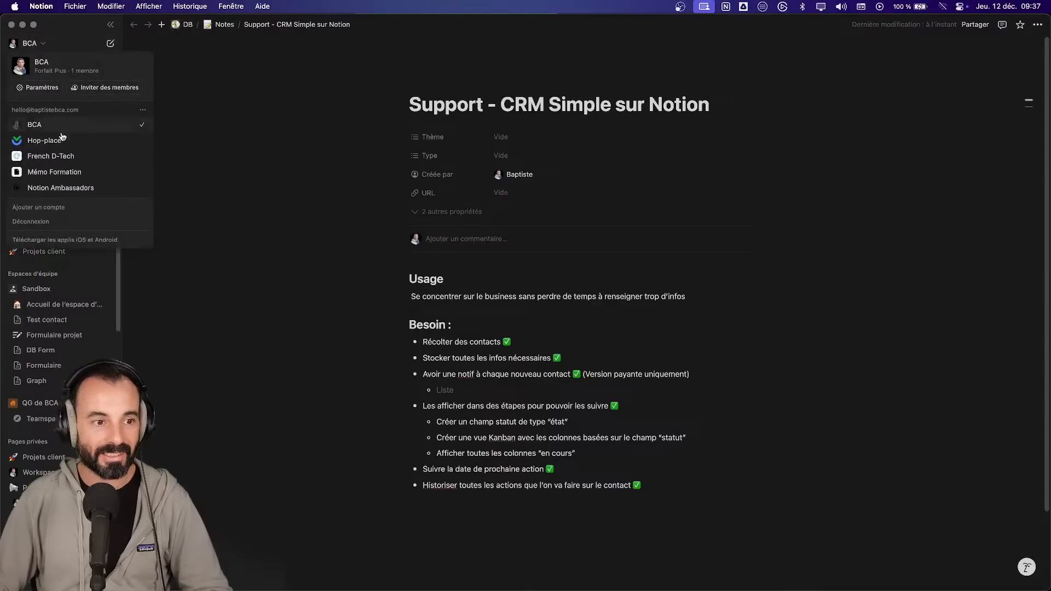
pyautogui.click(68, 172)
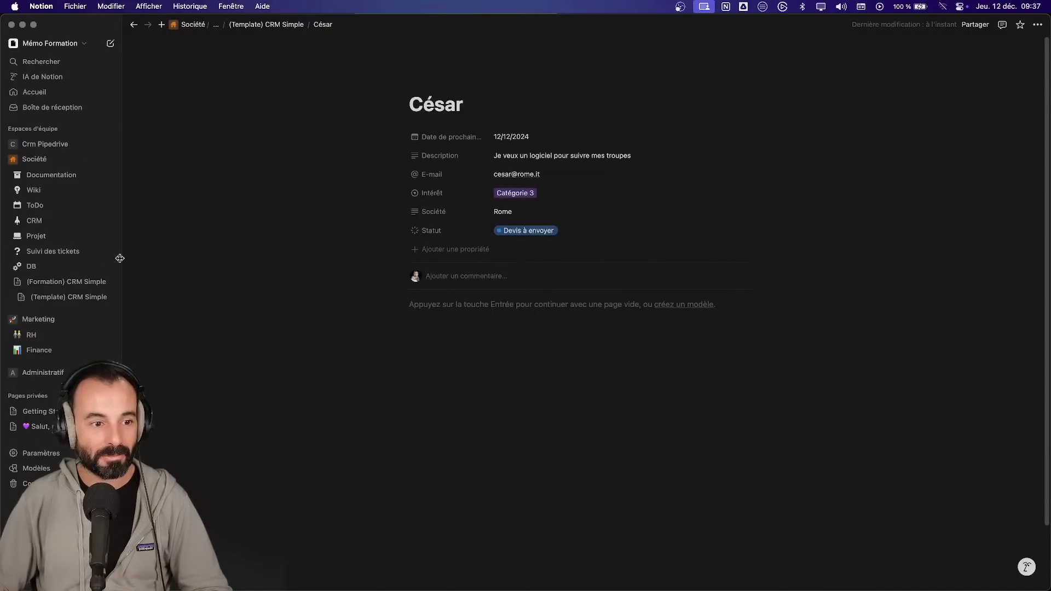
pyautogui.click(72, 299)
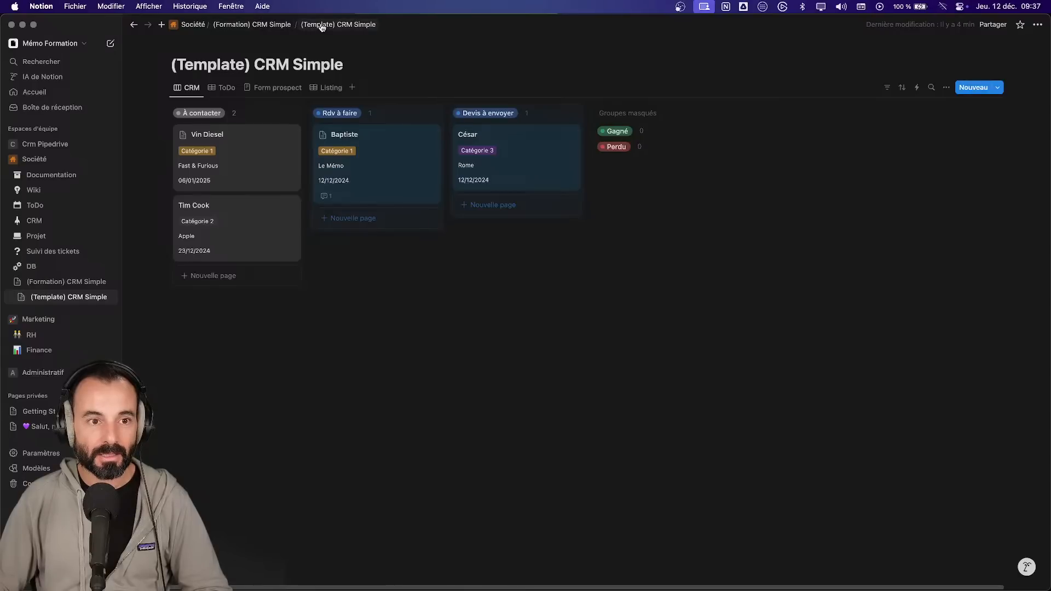
pyautogui.keyDown('super'); pyautogui.click(79, 298); pyautogui.keyUp('super')
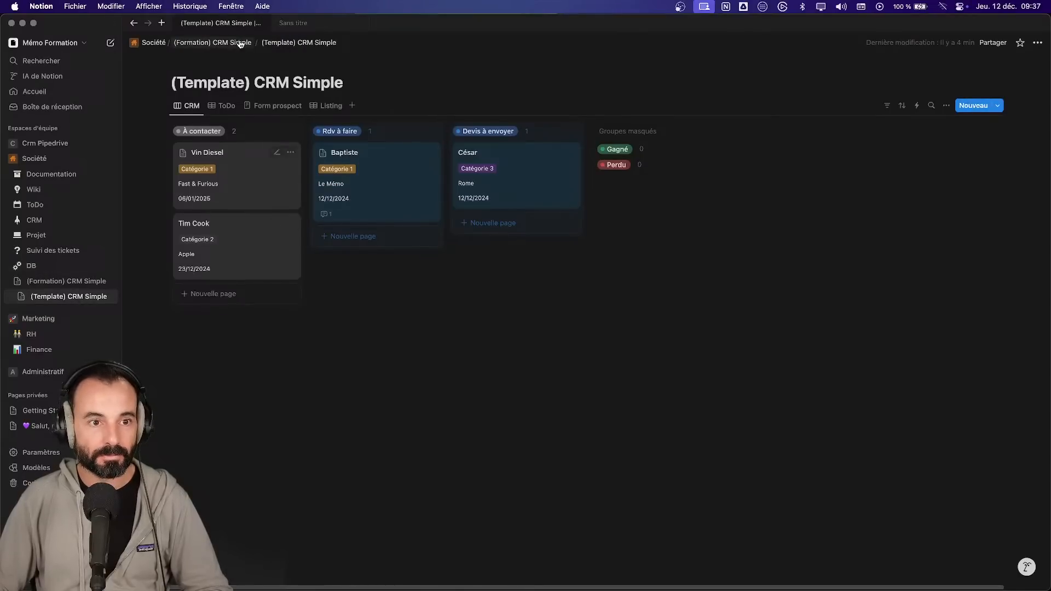
pyautogui.rightClick(239, 24)
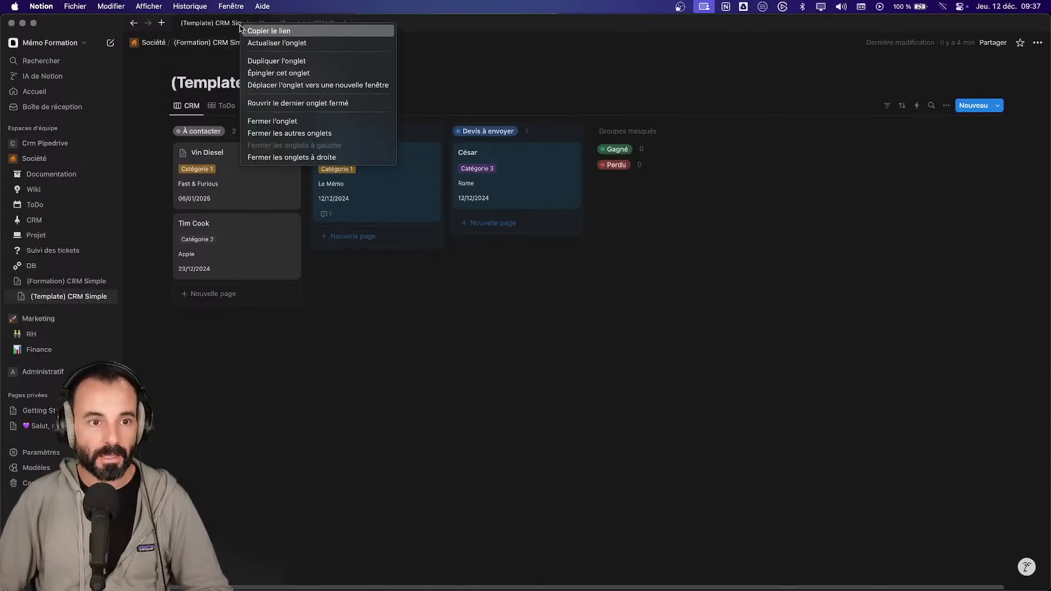
pyautogui.click(260, 73)
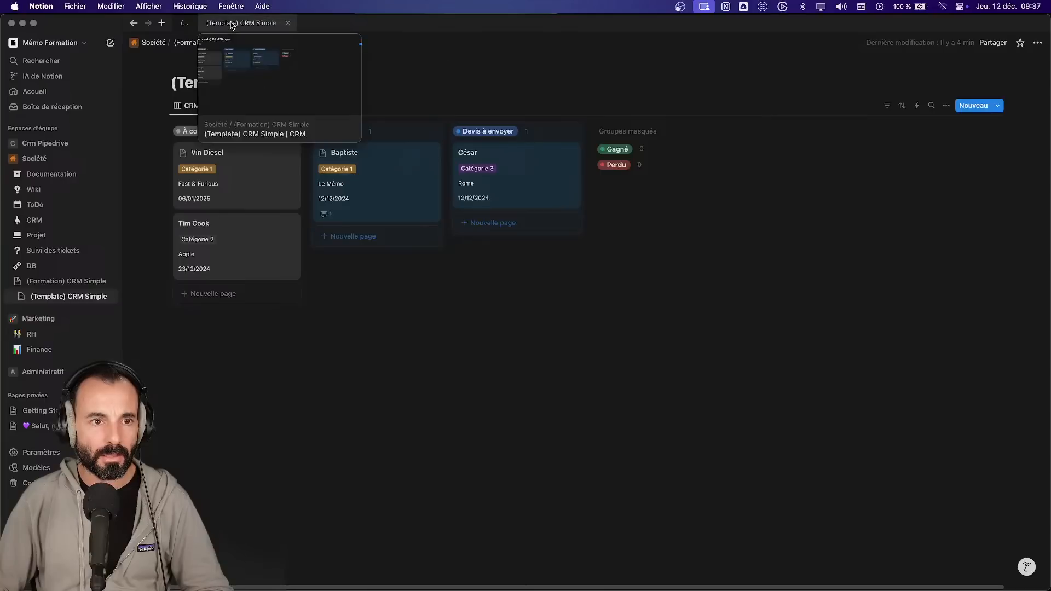
# - Open the Support note from the BCA Notes database in a new tab and pin it
pyautogui.click(67, 42)
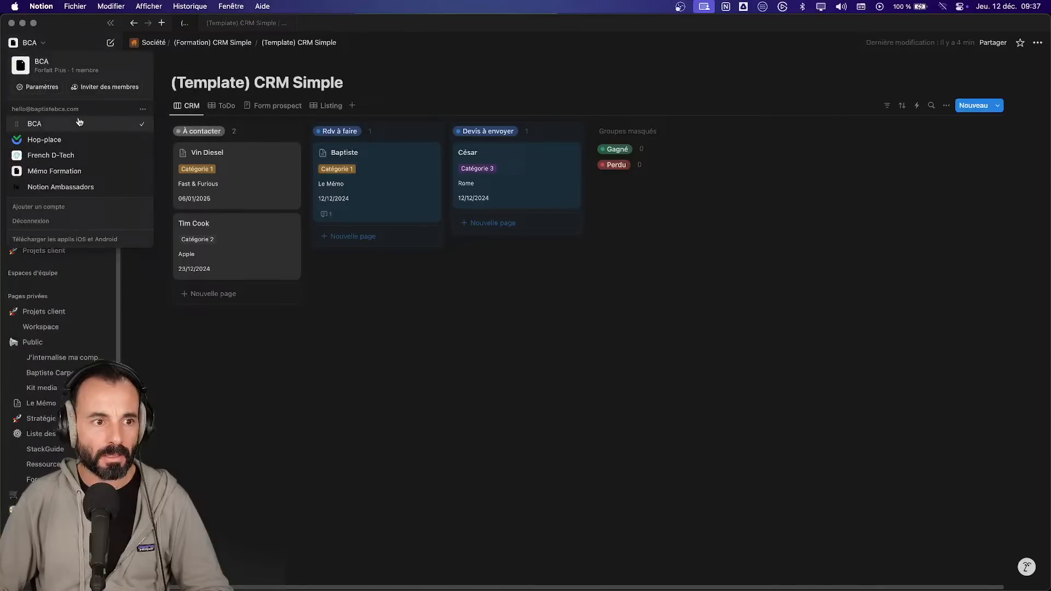
pyautogui.click(127, 126)
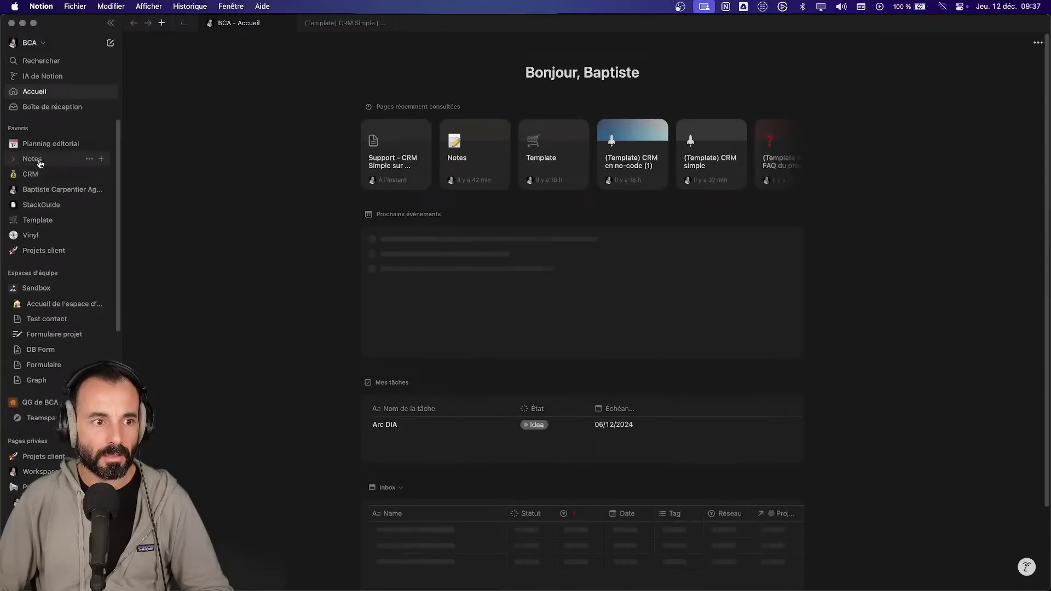
pyautogui.click(43, 159)
pyautogui.keyDown('super'); pyautogui.click(268, 162); pyautogui.keyUp('super')
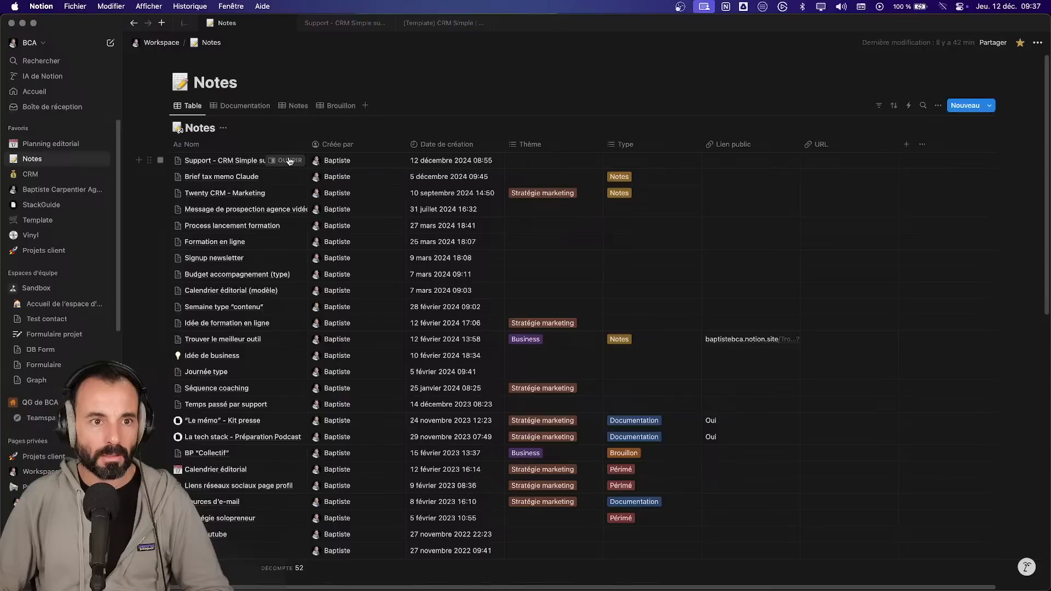
pyautogui.rightClick(347, 23)
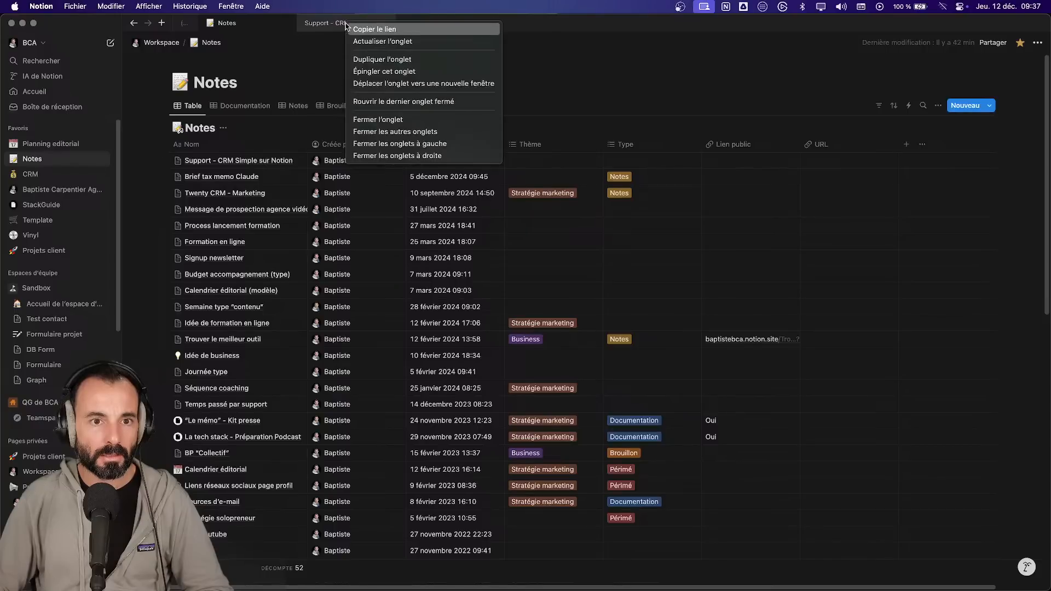
pyautogui.click(378, 72)
# - Close the extra CRM template tab and preview the Support note in the Notes table
pyautogui.click(213, 25)
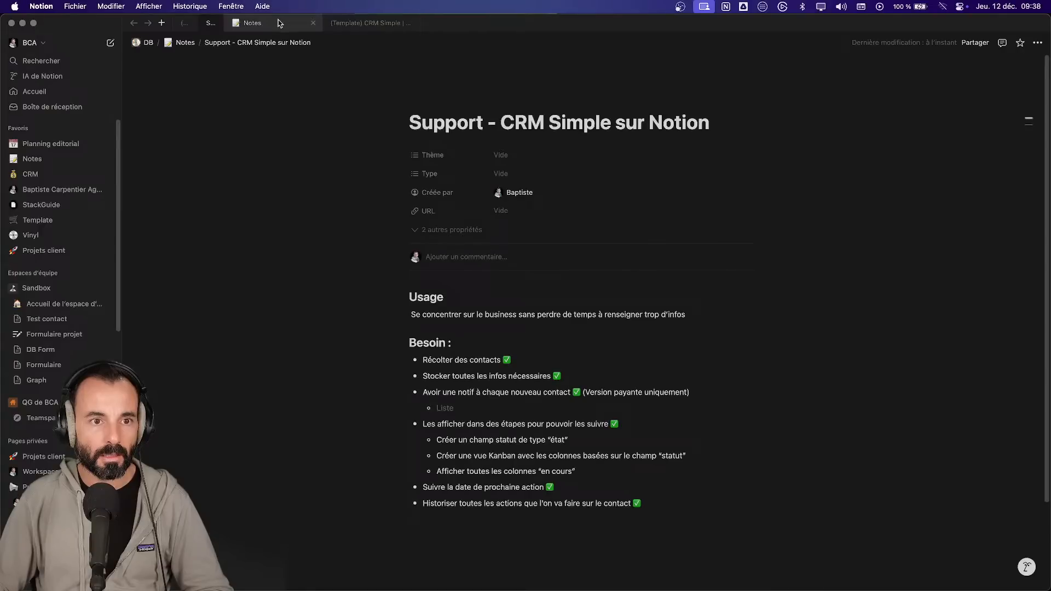
pyautogui.click(185, 23)
pyautogui.click(212, 25)
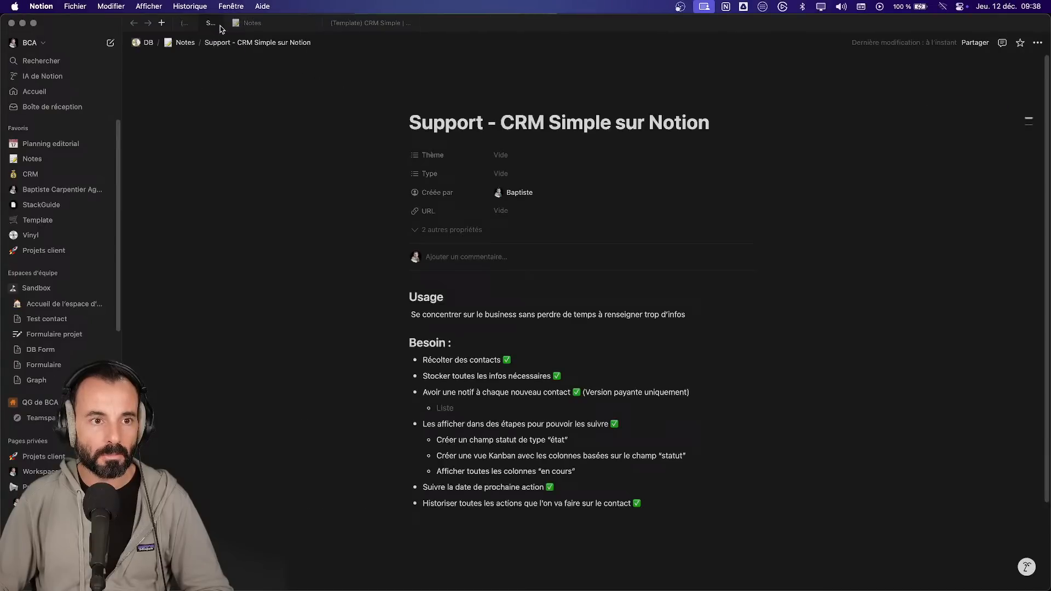
pyautogui.click(412, 24)
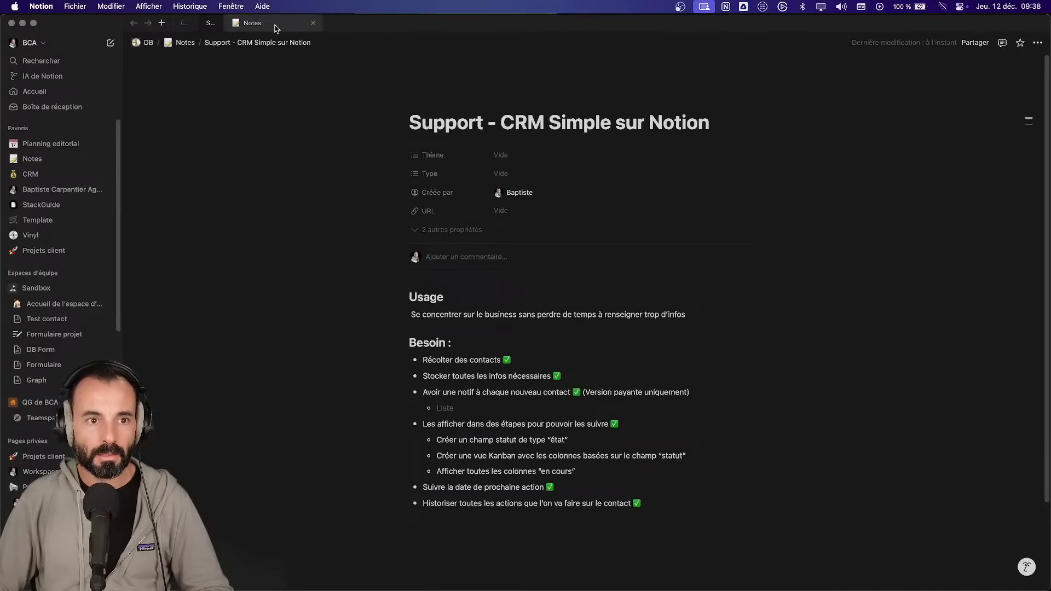
pyautogui.click(274, 24)
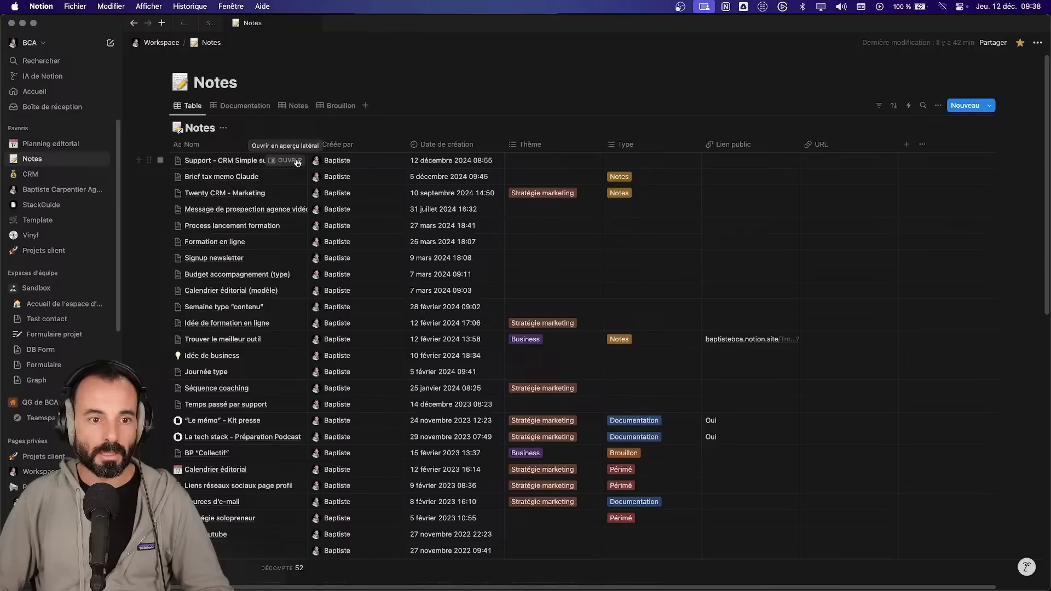
pyautogui.click(295, 160)
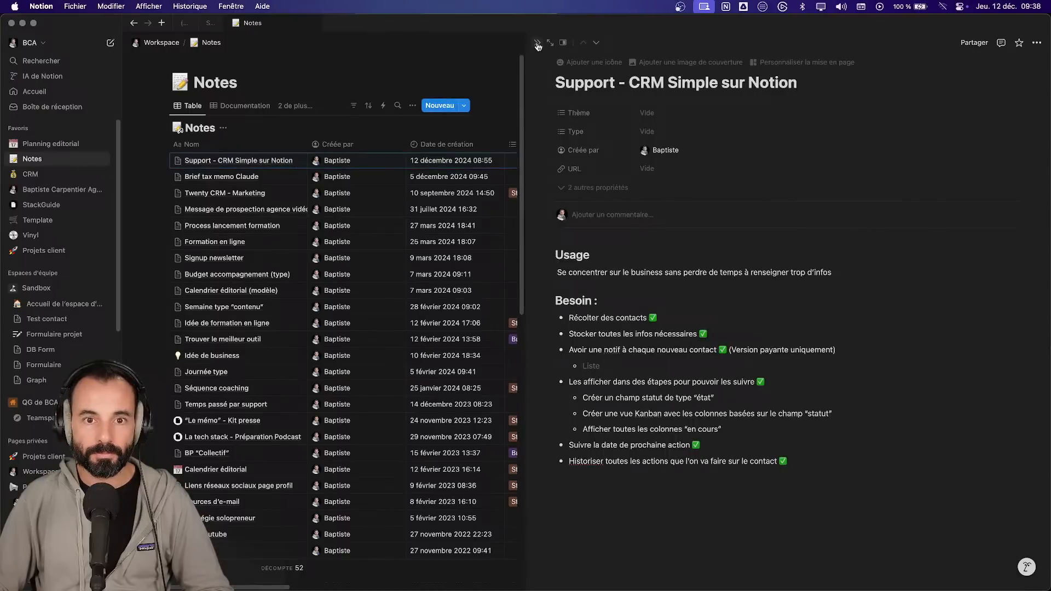
pyautogui.click(536, 42)
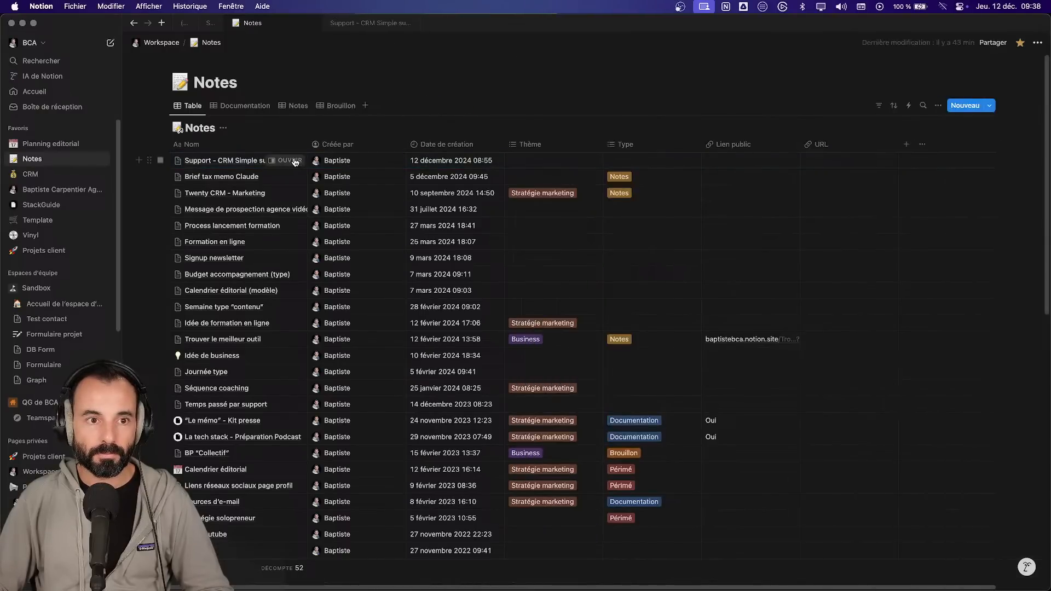
# - Pin the Support tab and close the duplicate Support tab with Fermer l'onglet
pyautogui.click(352, 23)
pyautogui.rightClick(351, 23)
pyautogui.click(381, 71)
pyautogui.click(184, 25)
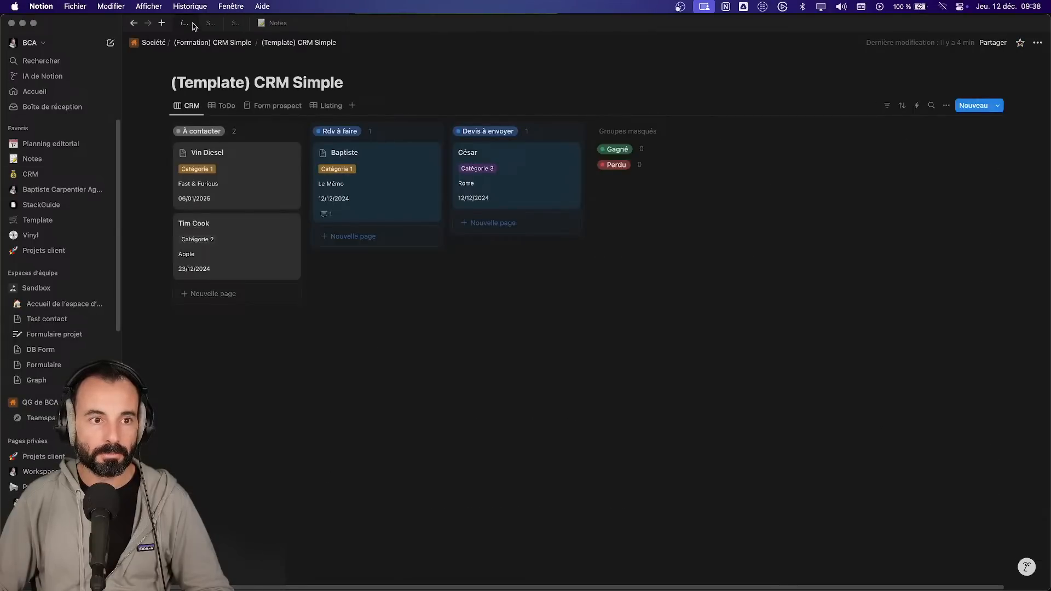
pyautogui.click(210, 24)
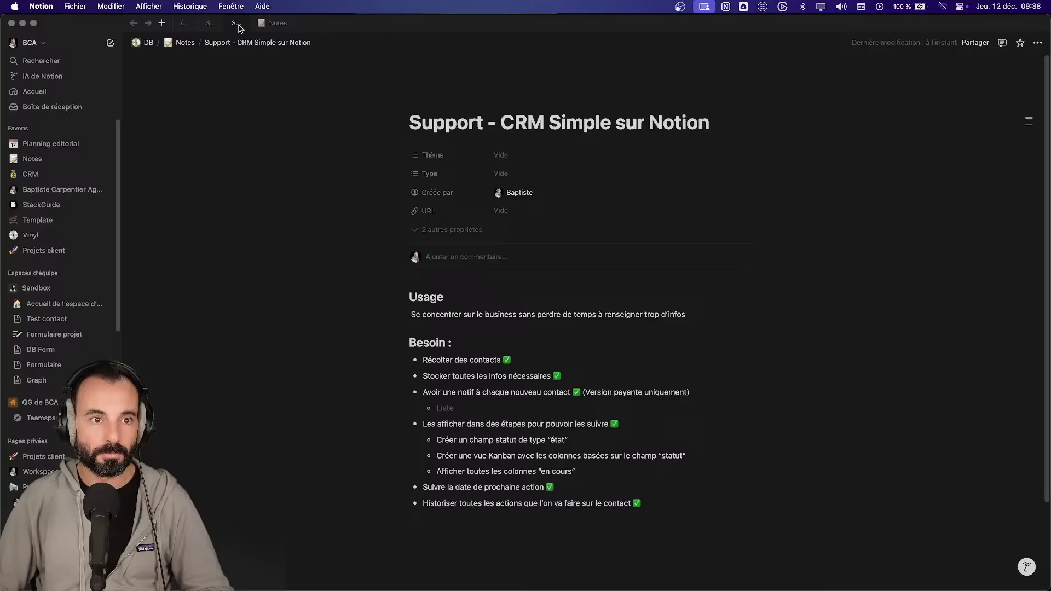
pyautogui.rightClick(239, 27)
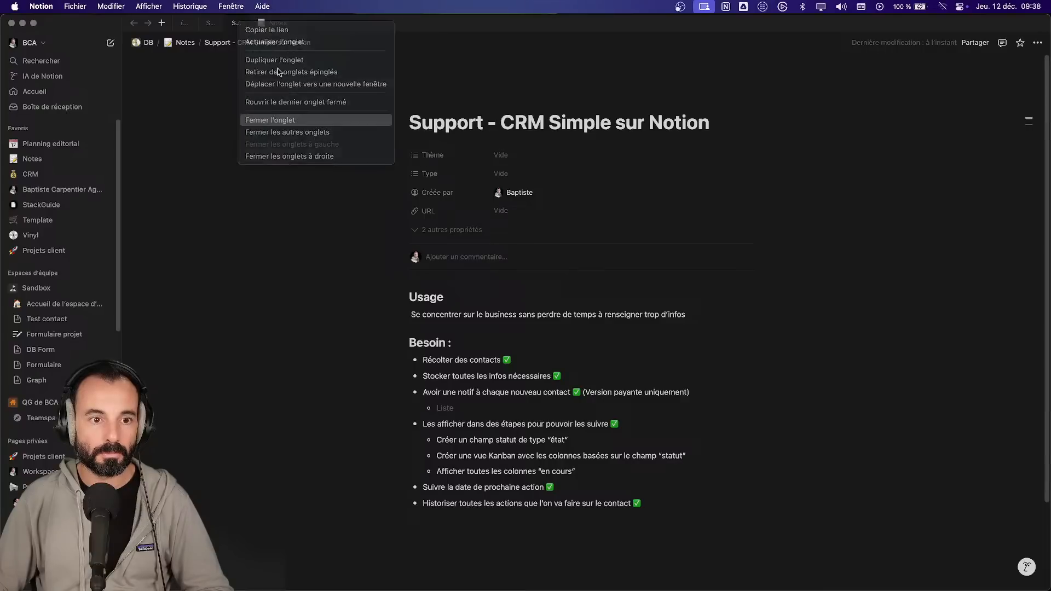
pyautogui.click(282, 119)
# - Return to the pinned CRM template board and switch the workspace to Mémo Formation
pyautogui.click(210, 23)
pyautogui.click(184, 24)
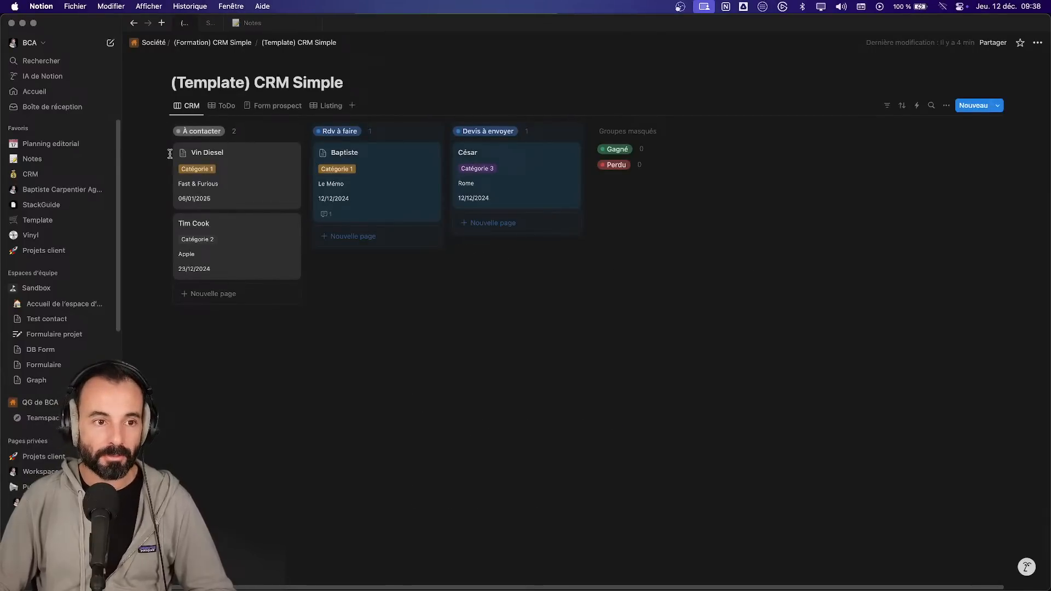
pyautogui.click(211, 23)
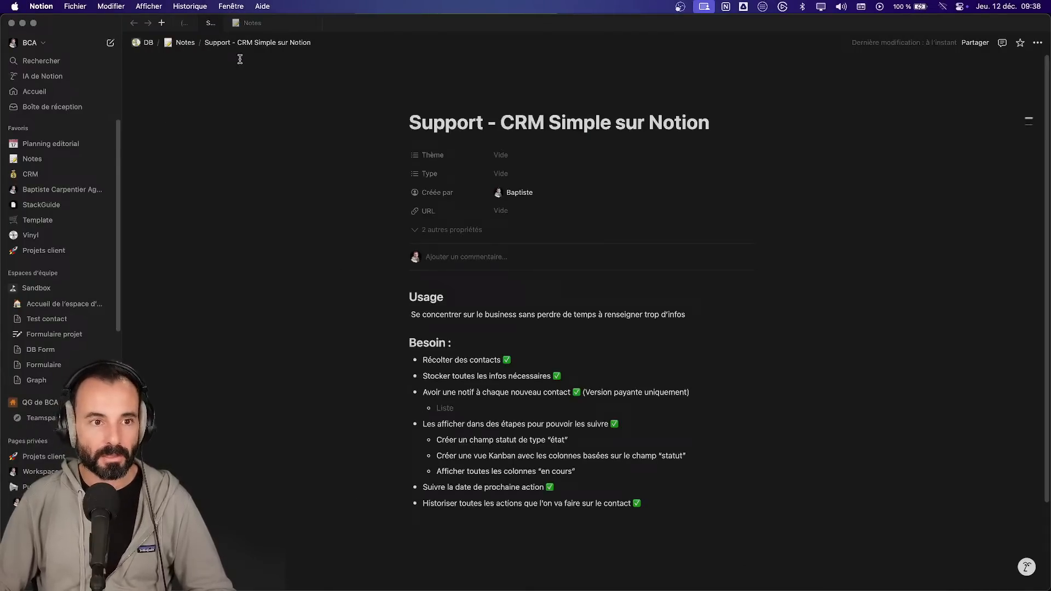
pyautogui.click(183, 25)
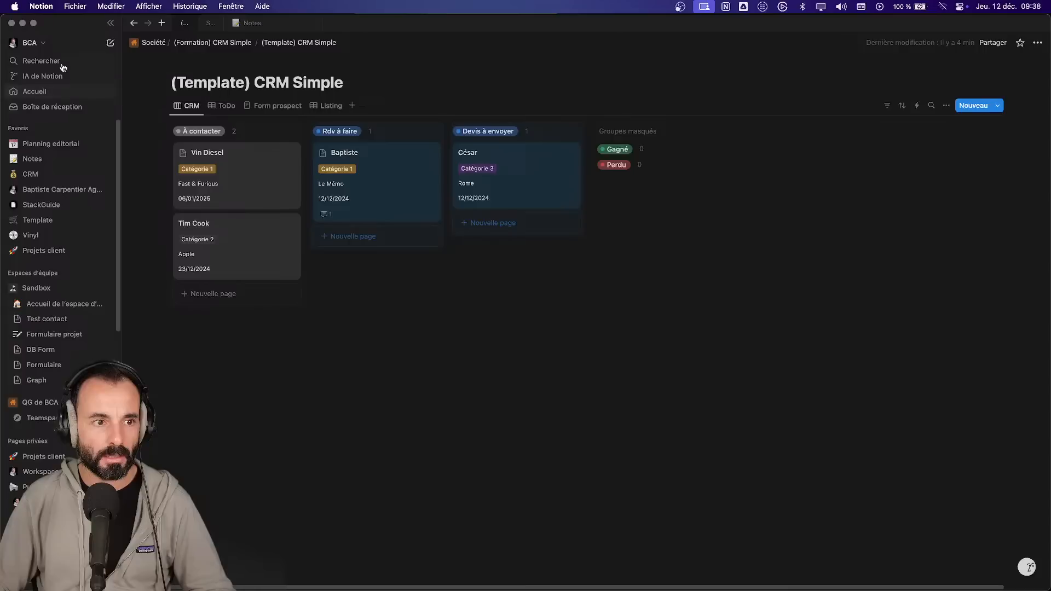
pyautogui.click(33, 42)
pyautogui.click(54, 173)
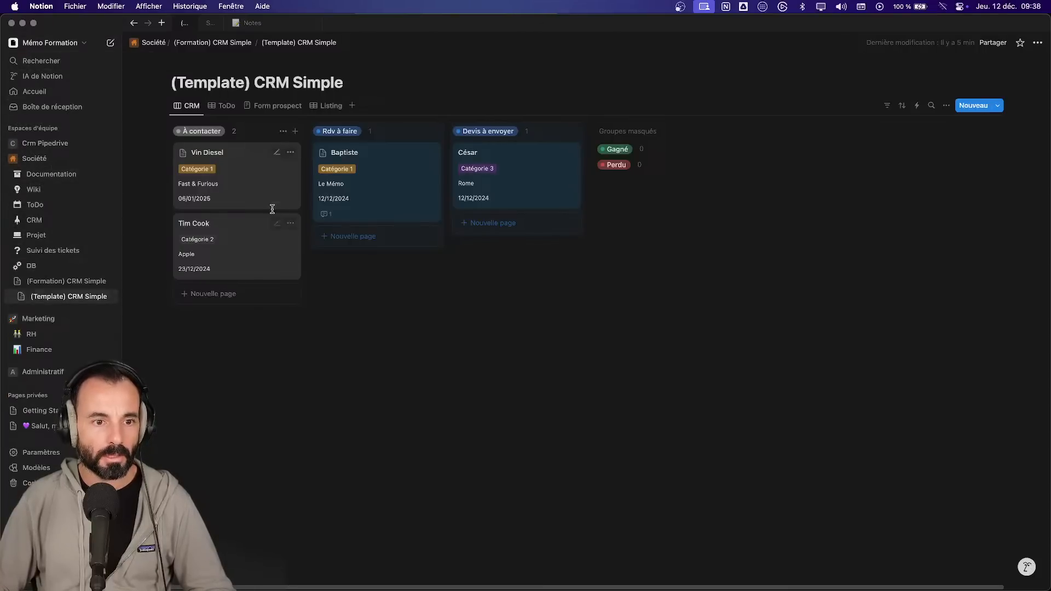
pyautogui.click(324, 106)
pyautogui.click(291, 109)
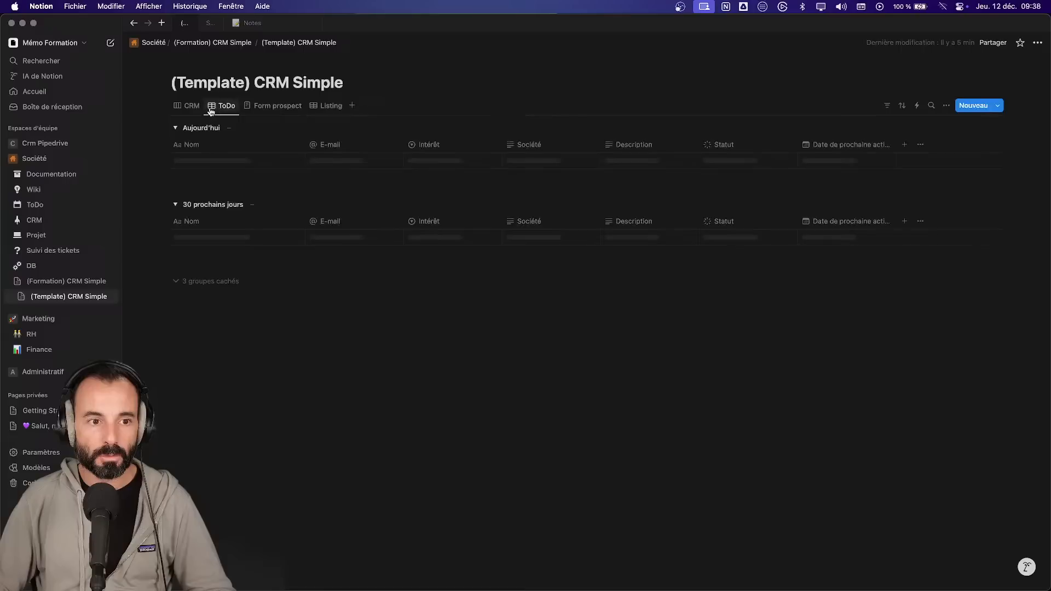
pyautogui.click(189, 106)
pyautogui.click(211, 23)
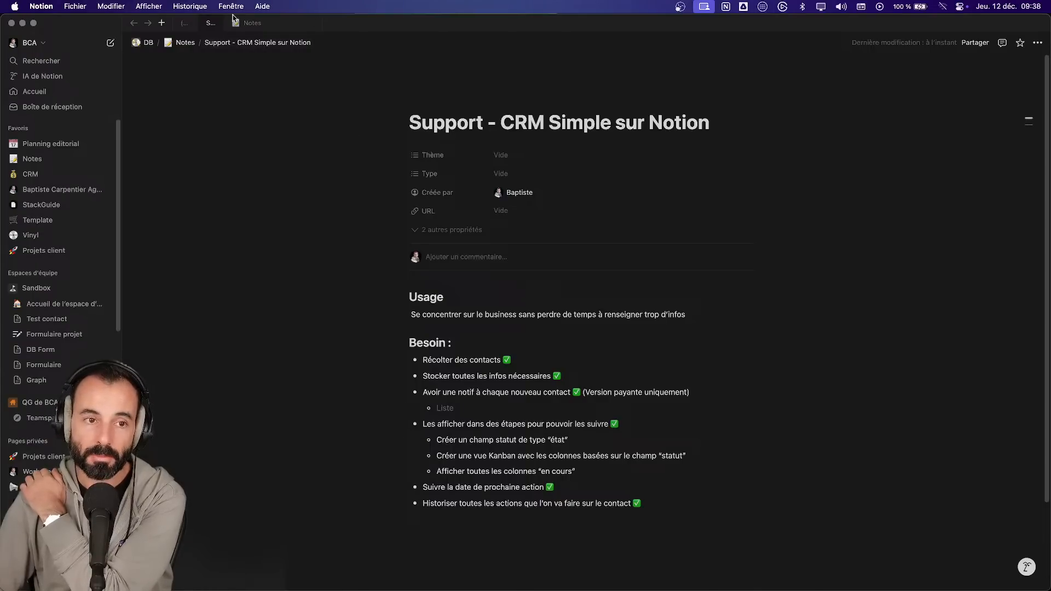
pyautogui.click(184, 24)
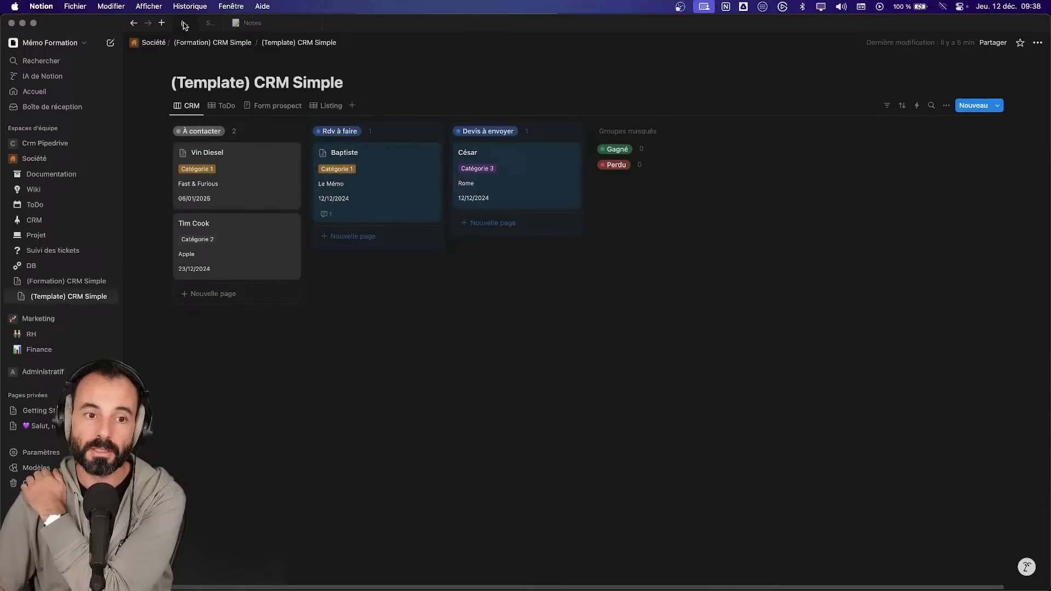